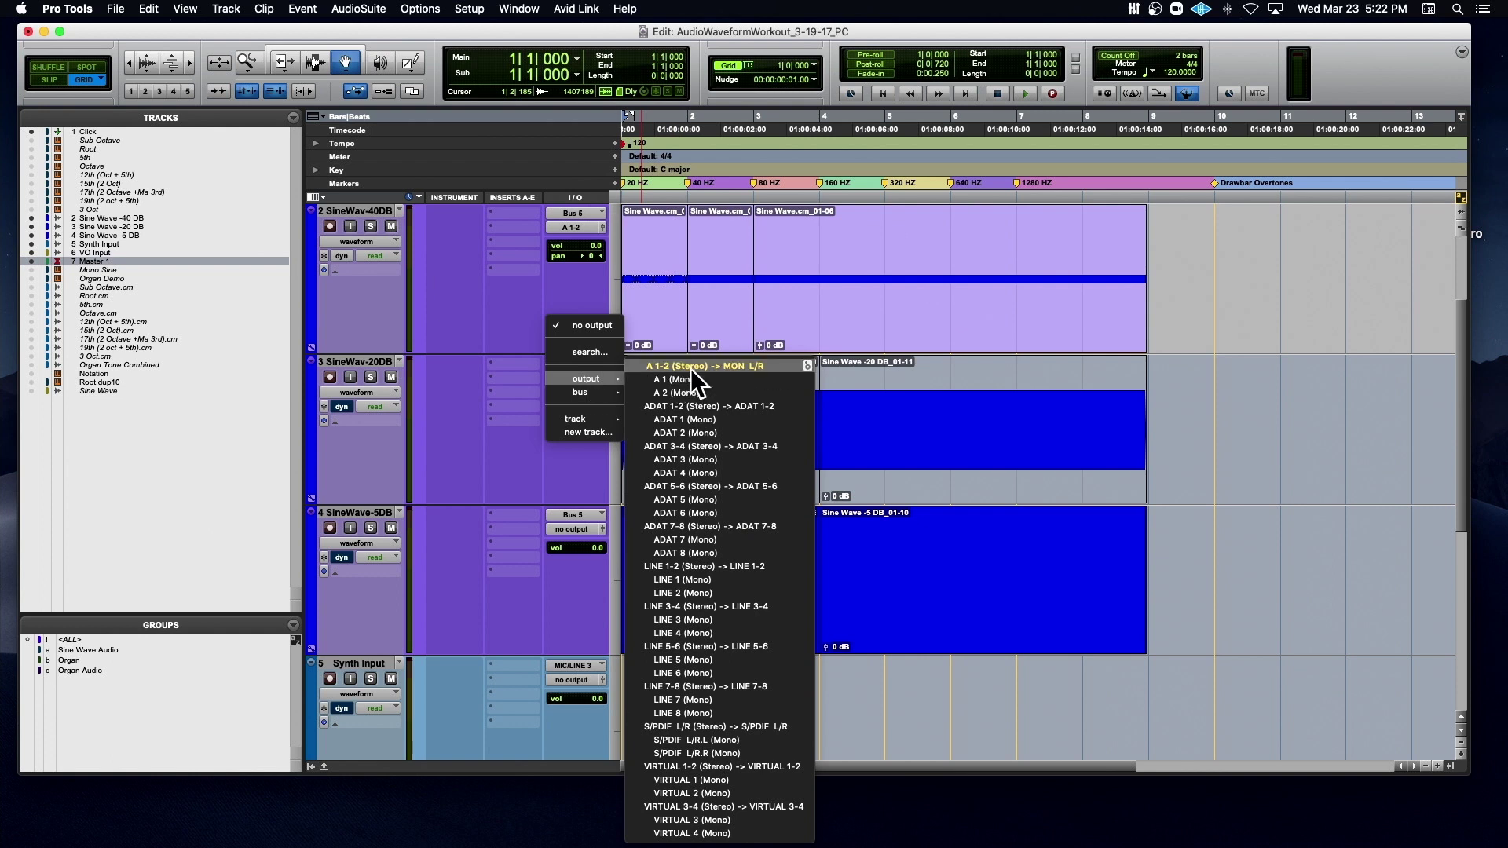
- Route the outputs of the SineWav-20DB and SineWav-5DB tracks to A 1-2 (Stereo)
click(691, 366)
click(580, 528)
mouse_move(588, 529)
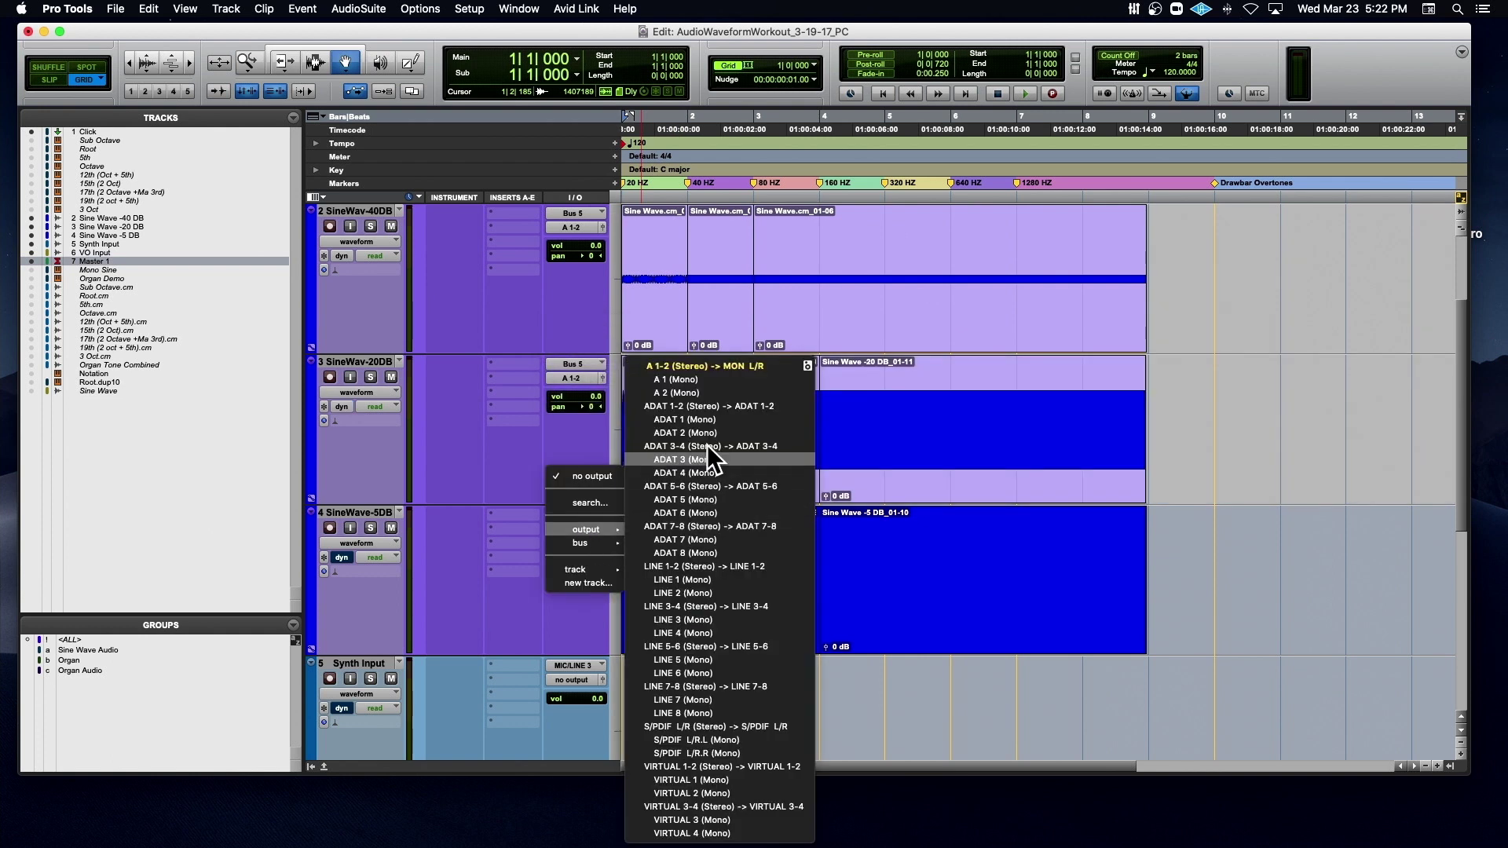
click(719, 363)
- Route the outputs of the Synth Input and VO Input tracks to A 1-2 (Stereo)
click(583, 681)
mouse_move(588, 680)
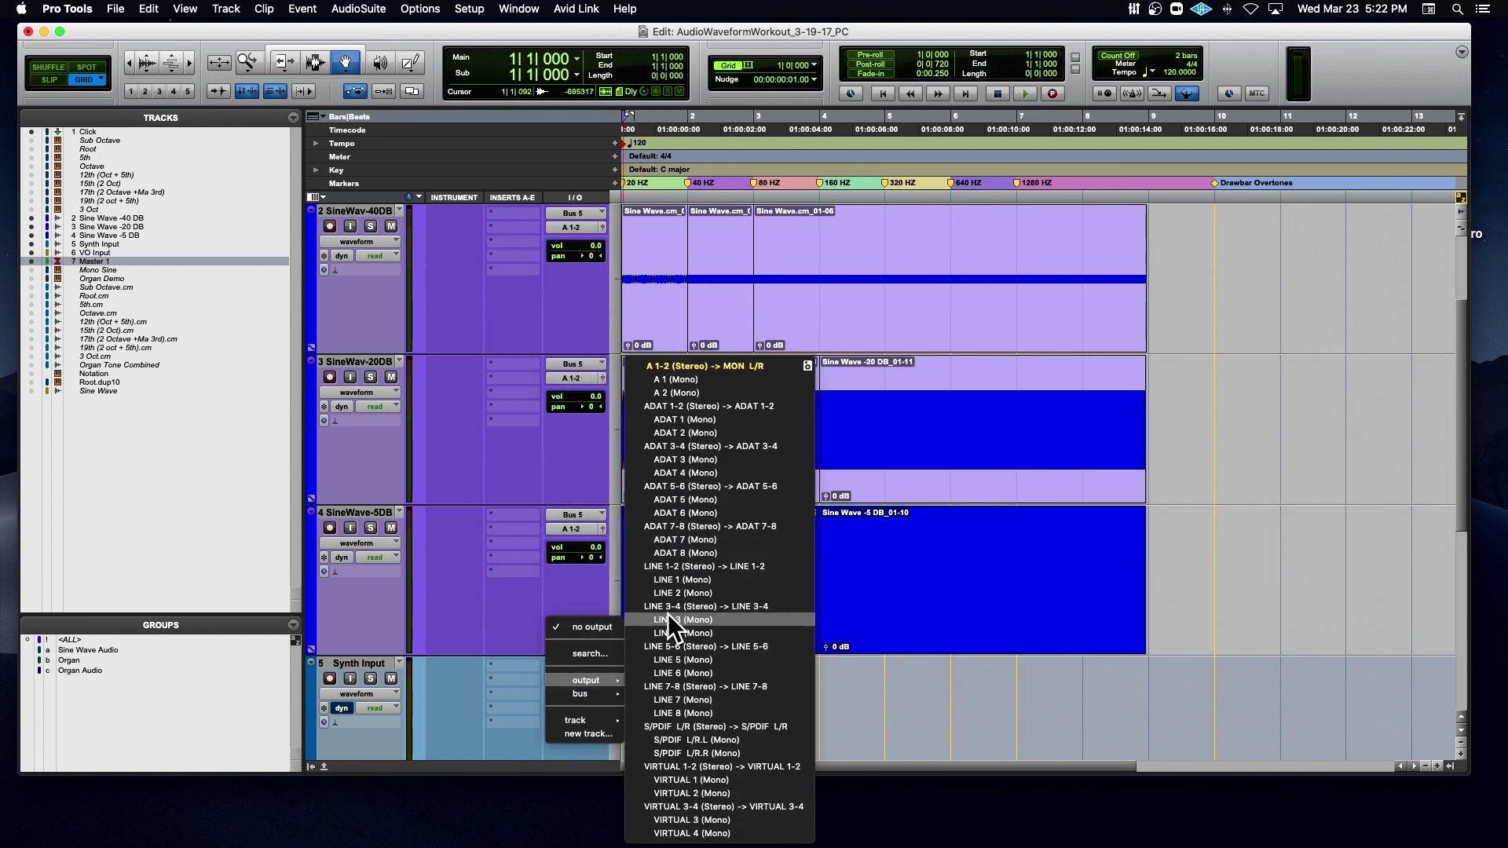
click(720, 366)
scroll(530, 422, down, 5)
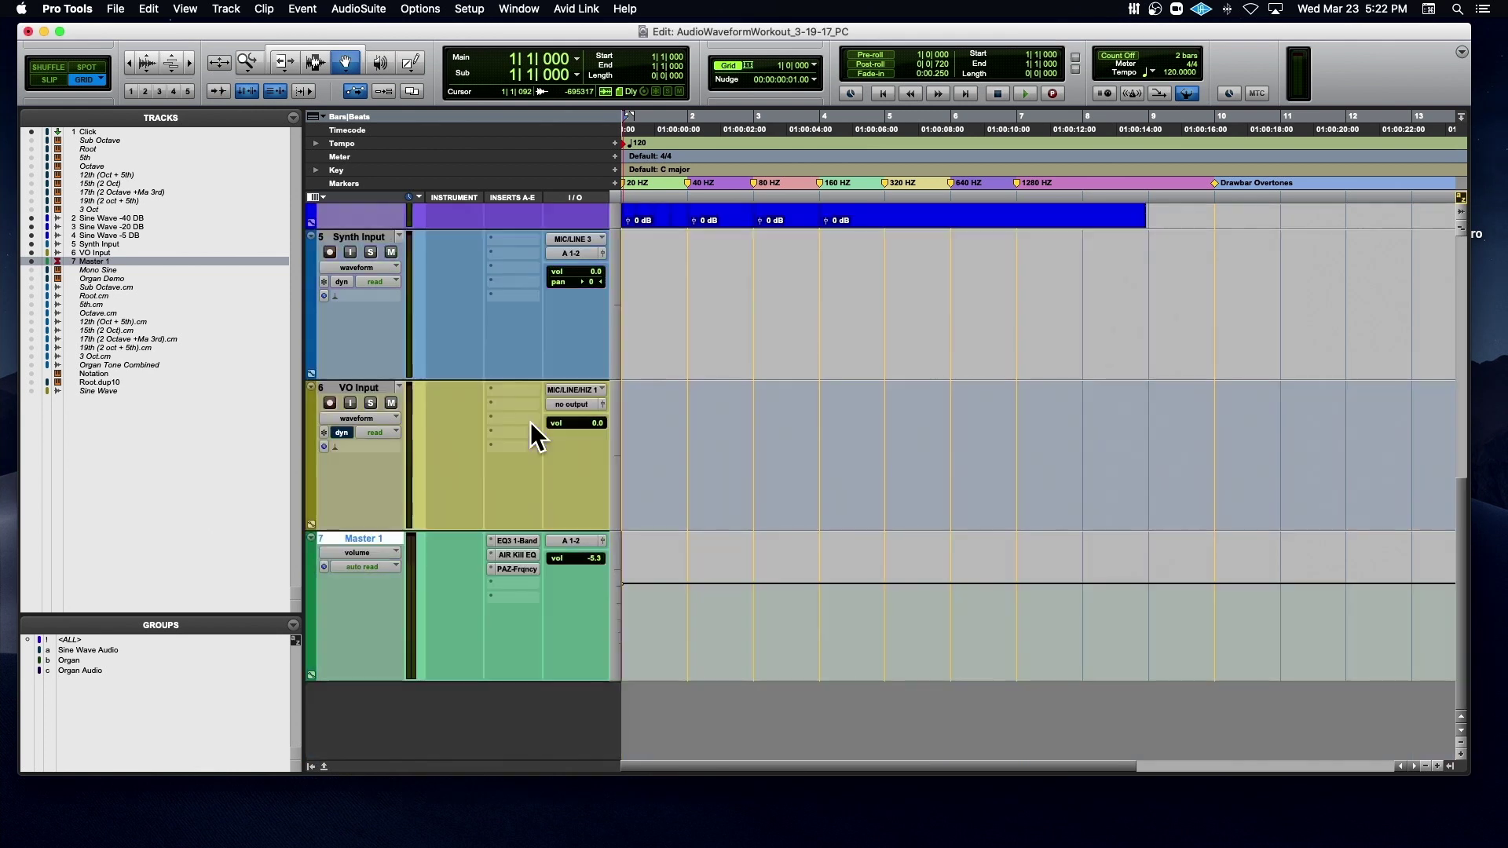
click(572, 404)
mouse_move(597, 404)
click(692, 366)
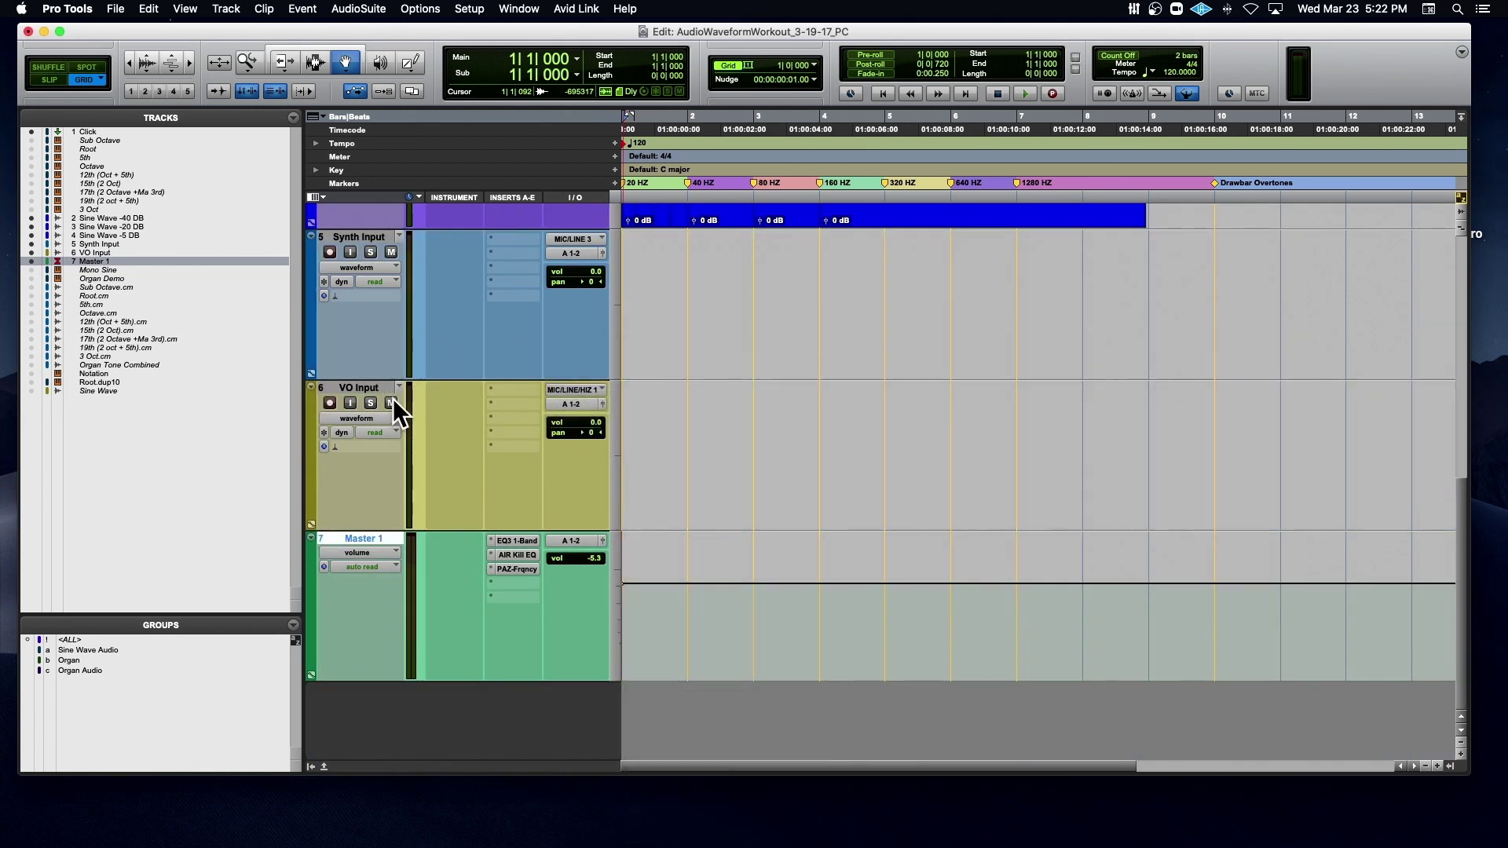
- Fit the first 20 Hz clip on SineWav-40DB to the edit area, then solo the track and enlarge its height
scroll(499, 346, up, 5)
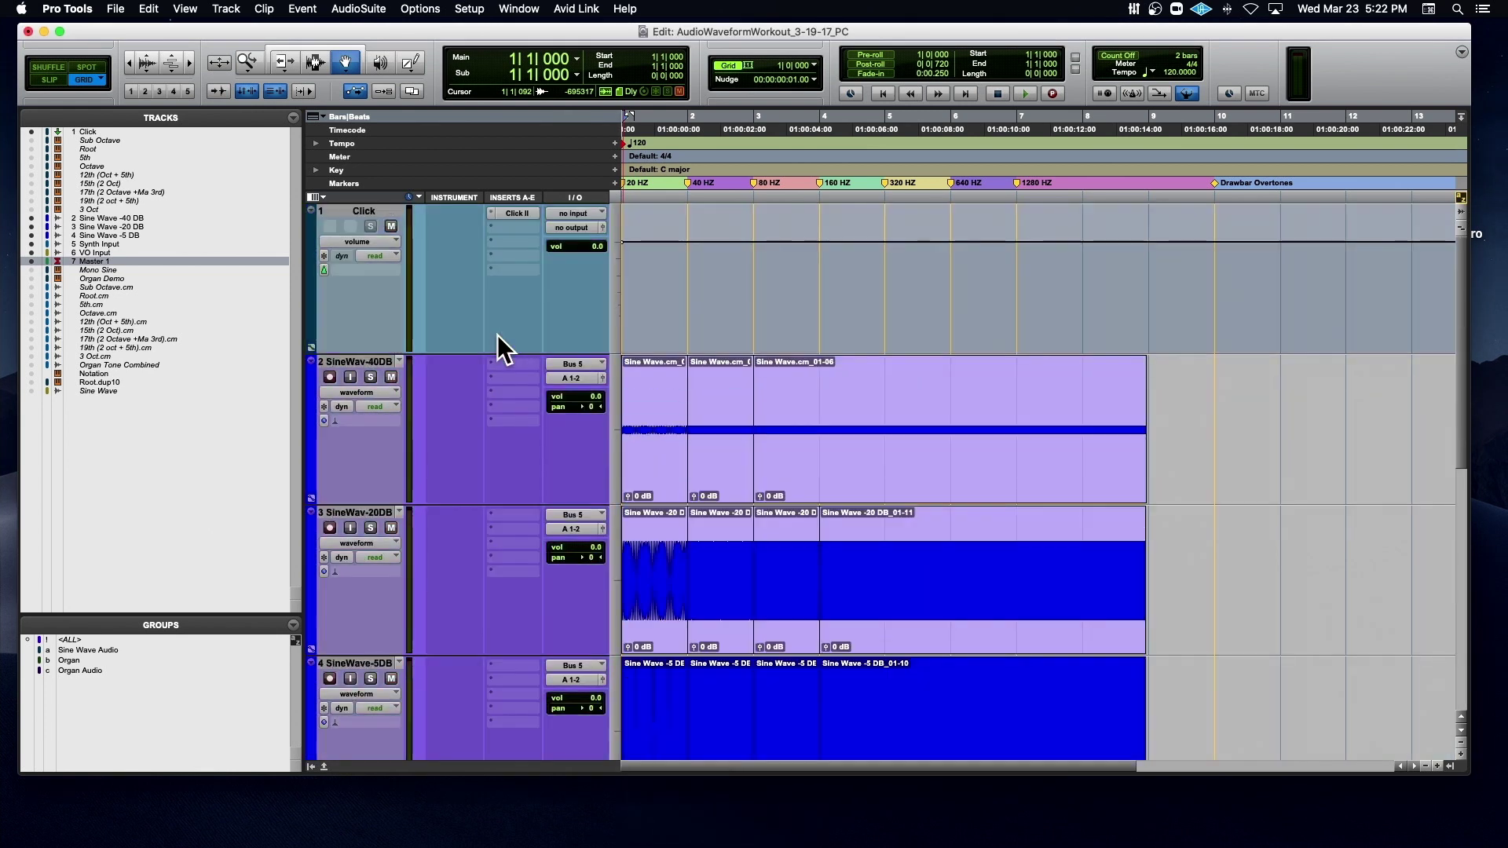
click(662, 397)
key(alt+f)
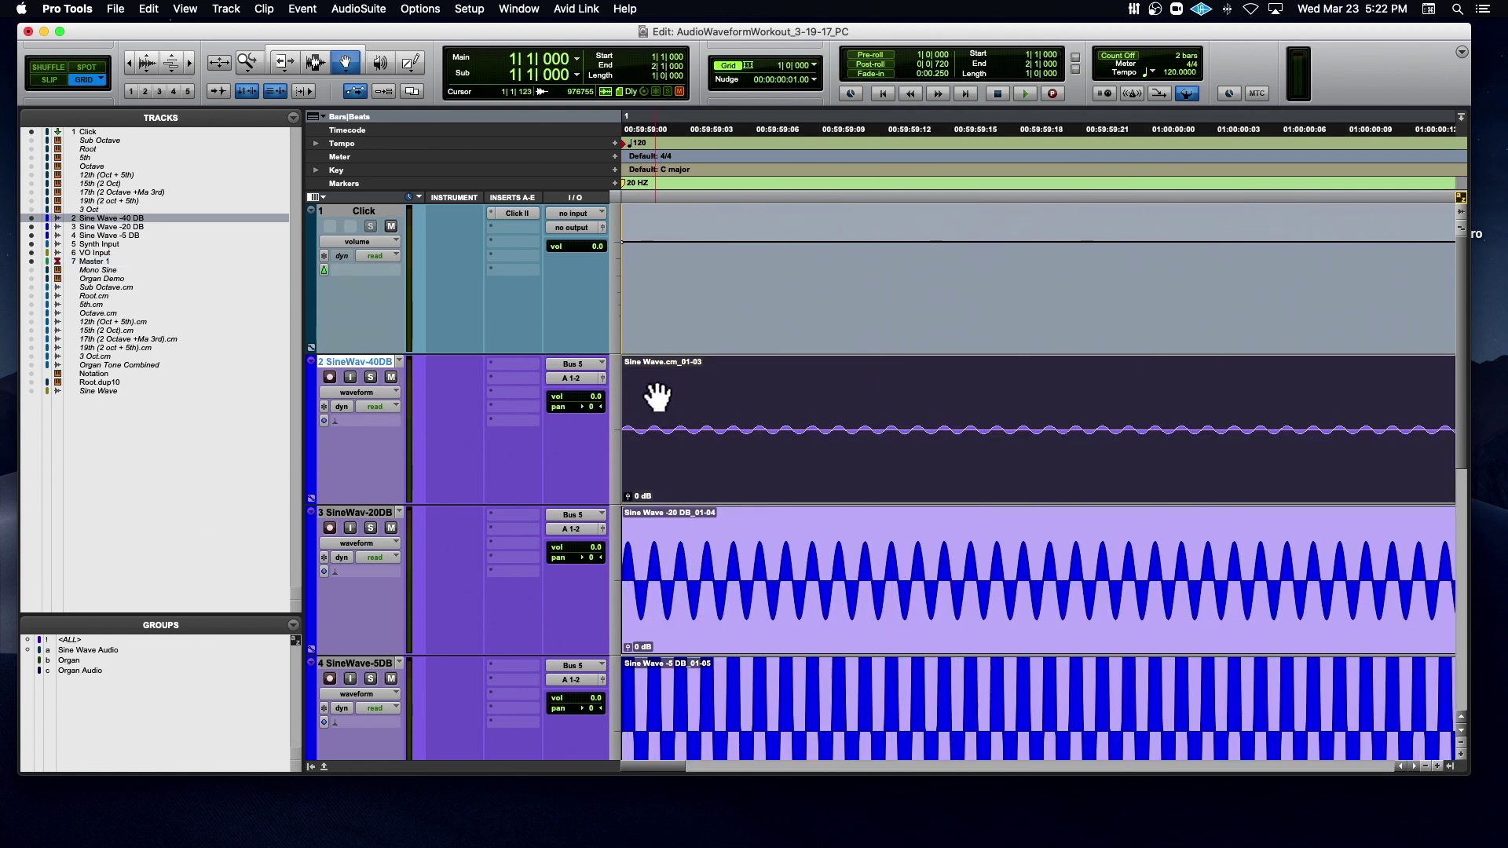
click(371, 378)
drag(442, 504, 426, 749)
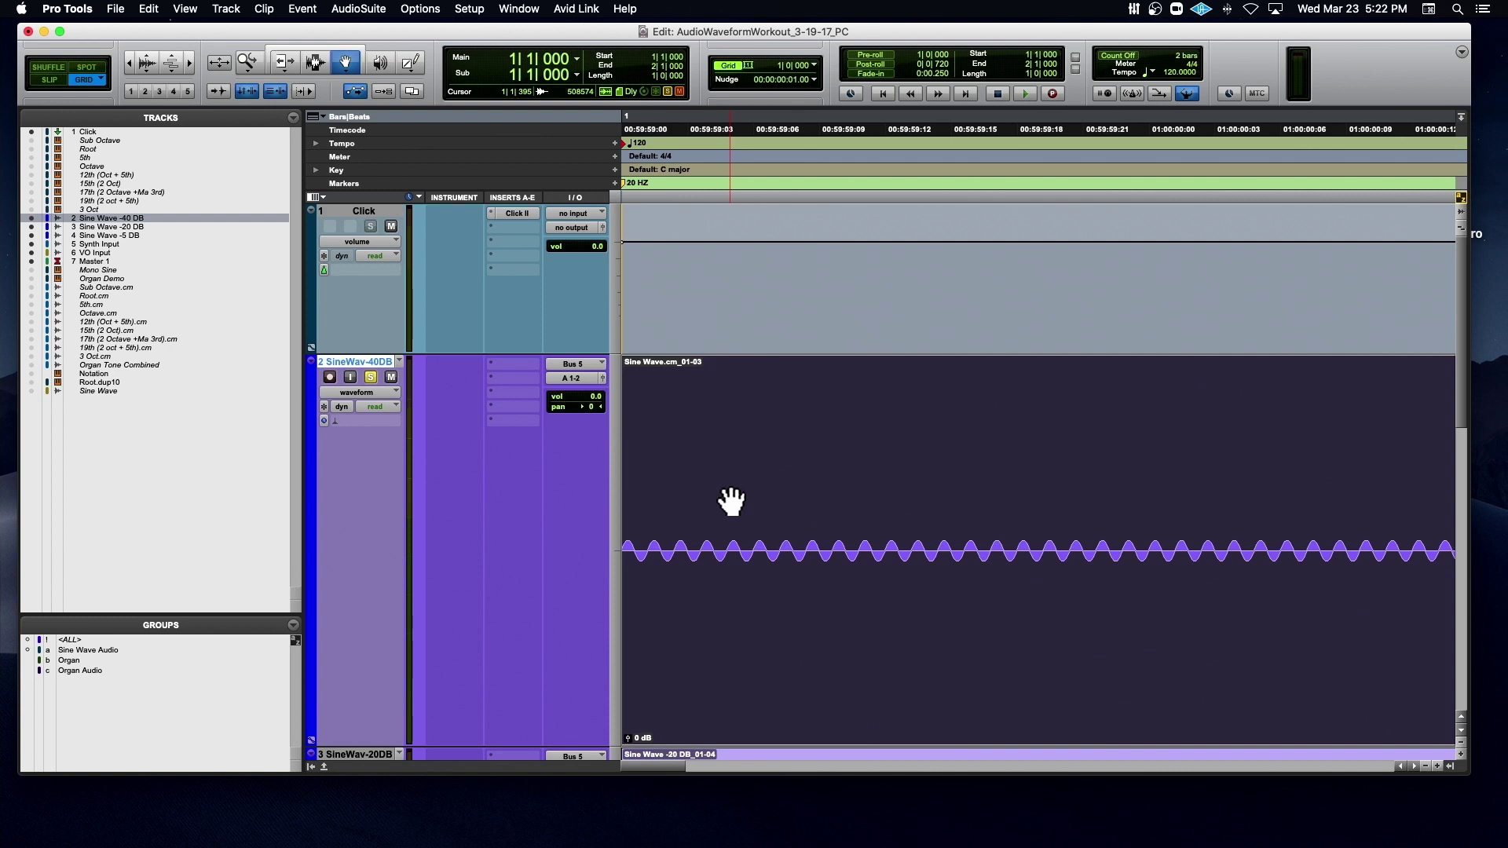
- Magnify the 20 Hz waveform on SineWav-40DB to show individual cycles and increase its displayed amplitude
key(super+bracketright)
key(super+bracketright)
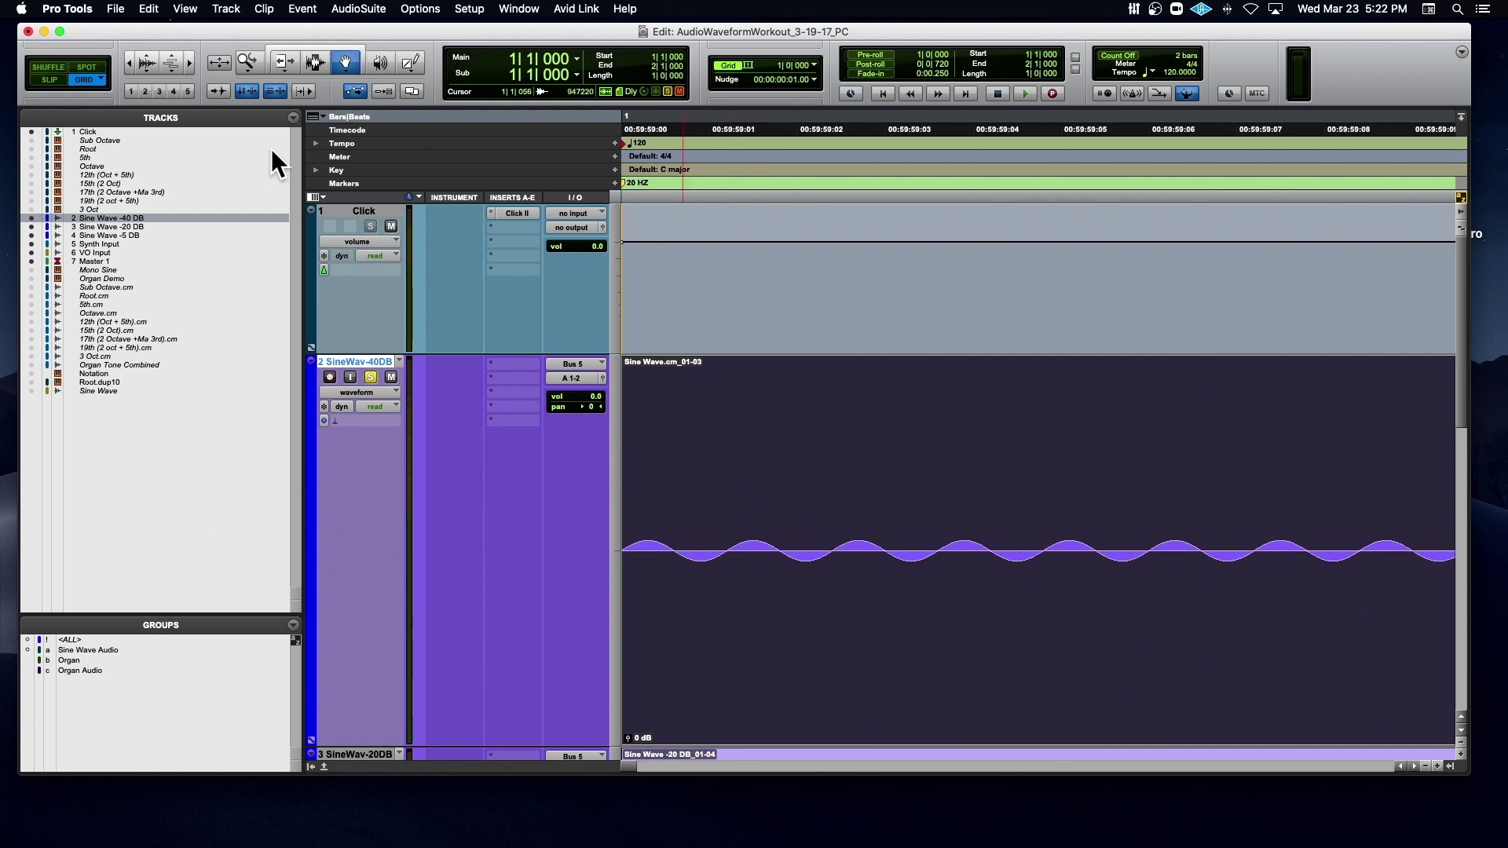
click(148, 55)
click(147, 55)
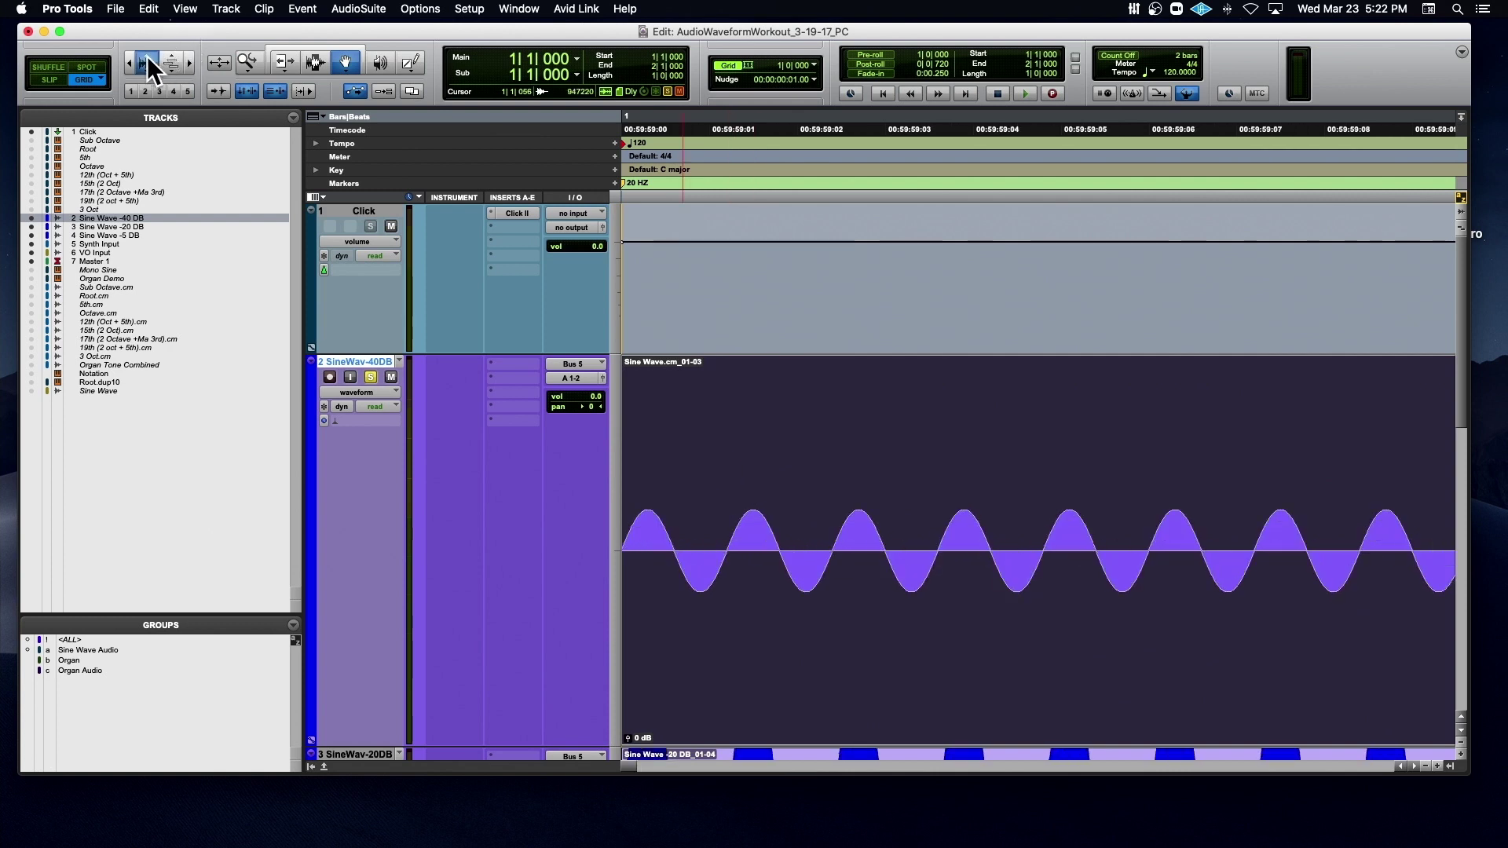
click(148, 55)
click(146, 69)
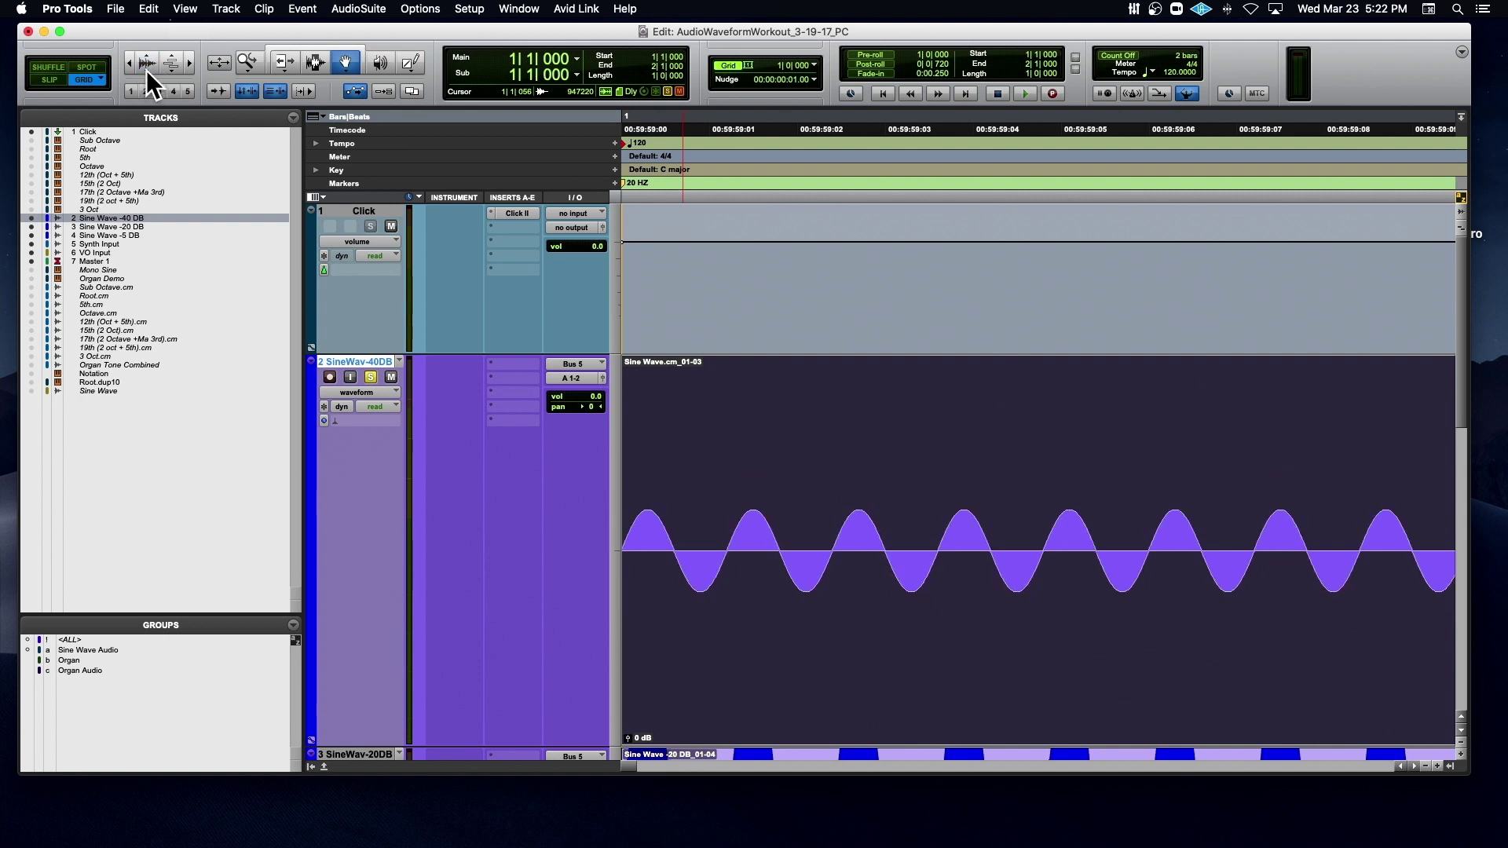
click(146, 69)
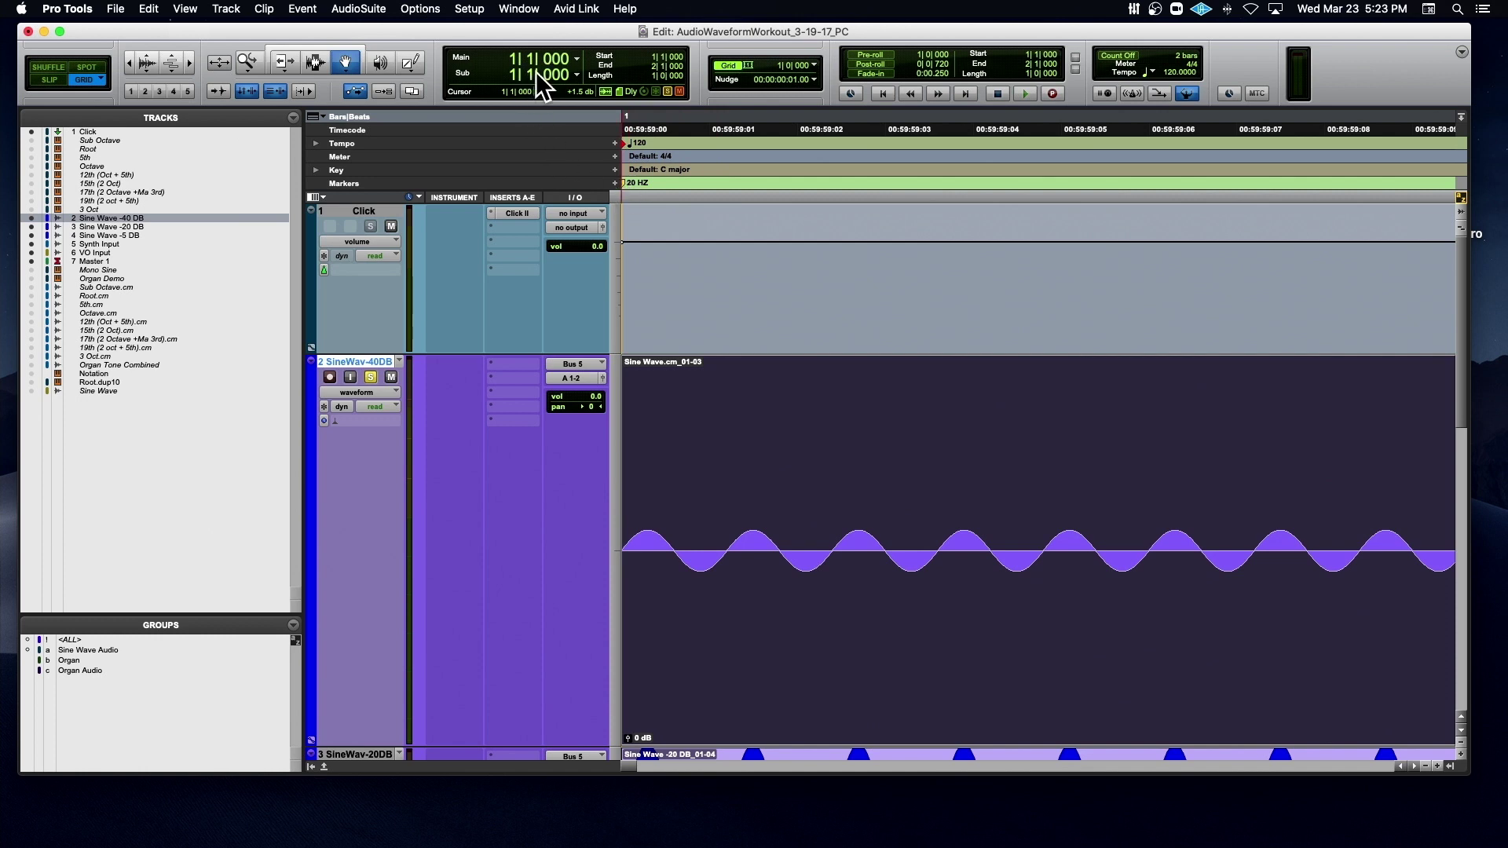
- Set the main time scale to Min:Secs and select the first second of the 20 Hz clip on SineWav-40DB
click(578, 59)
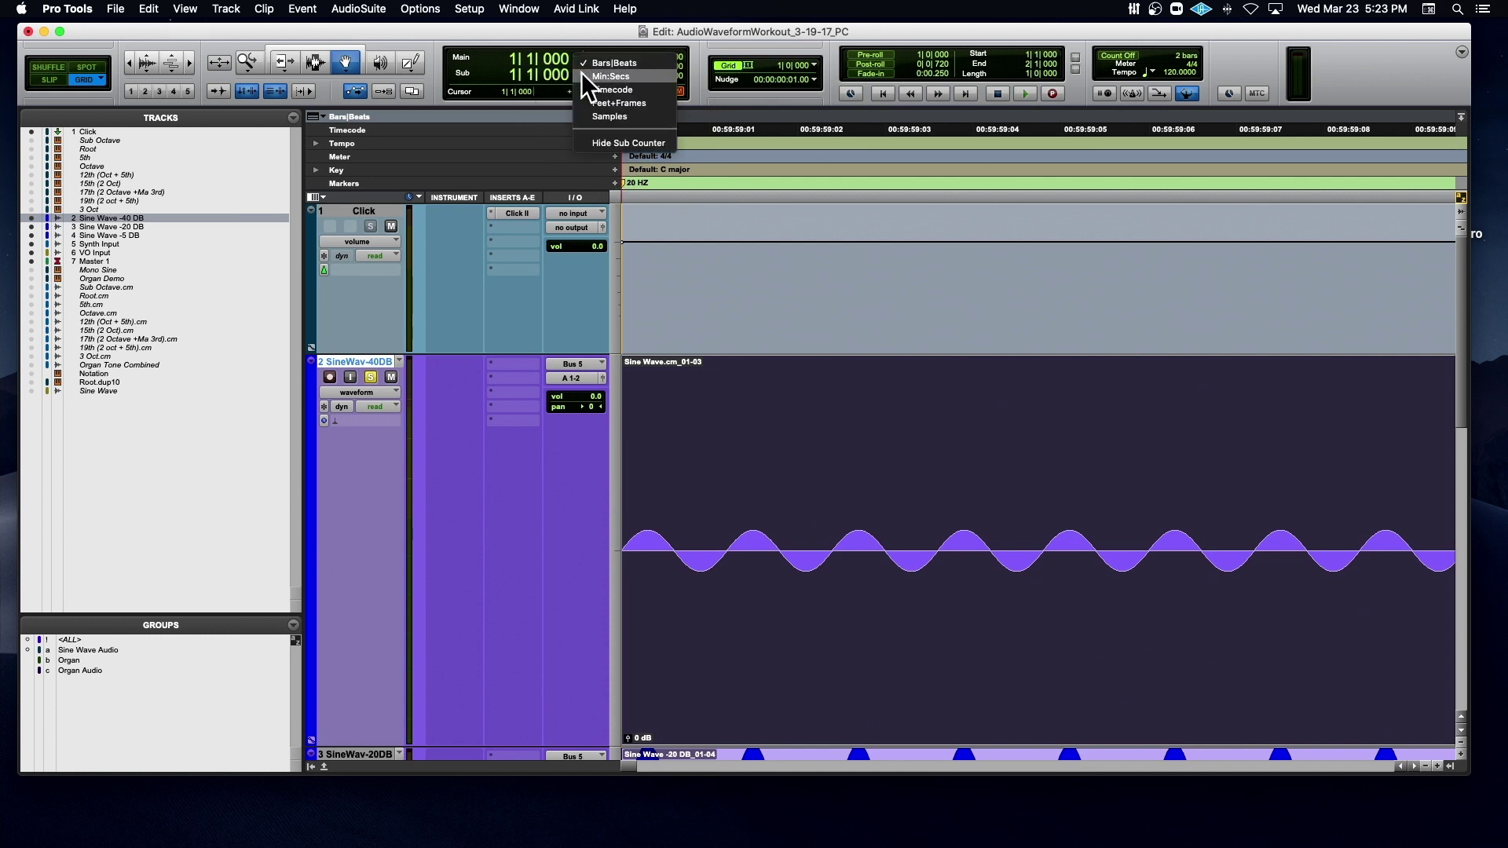
click(582, 73)
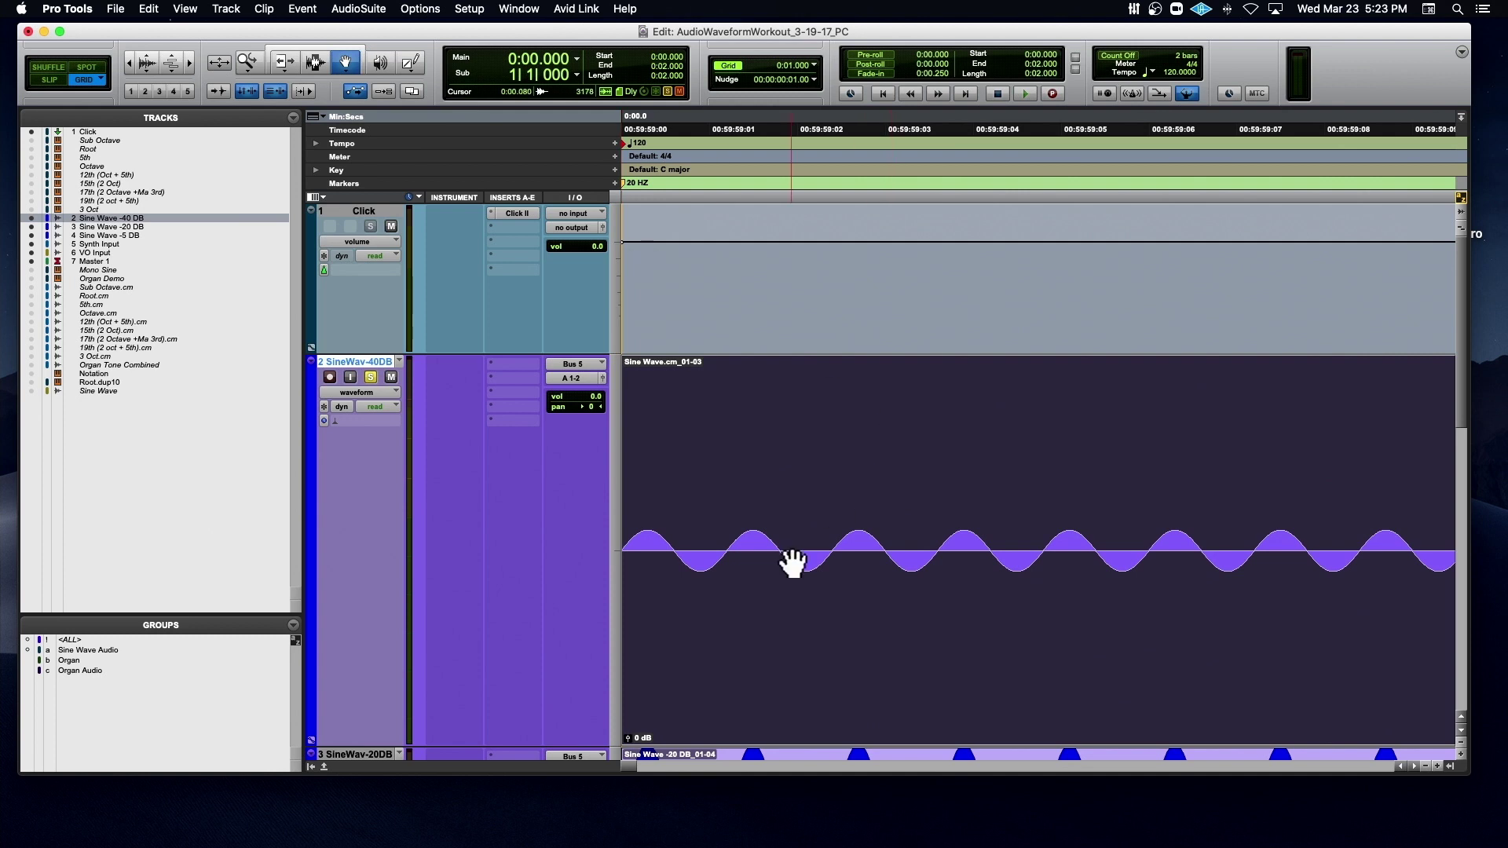
key(r)
key(r)
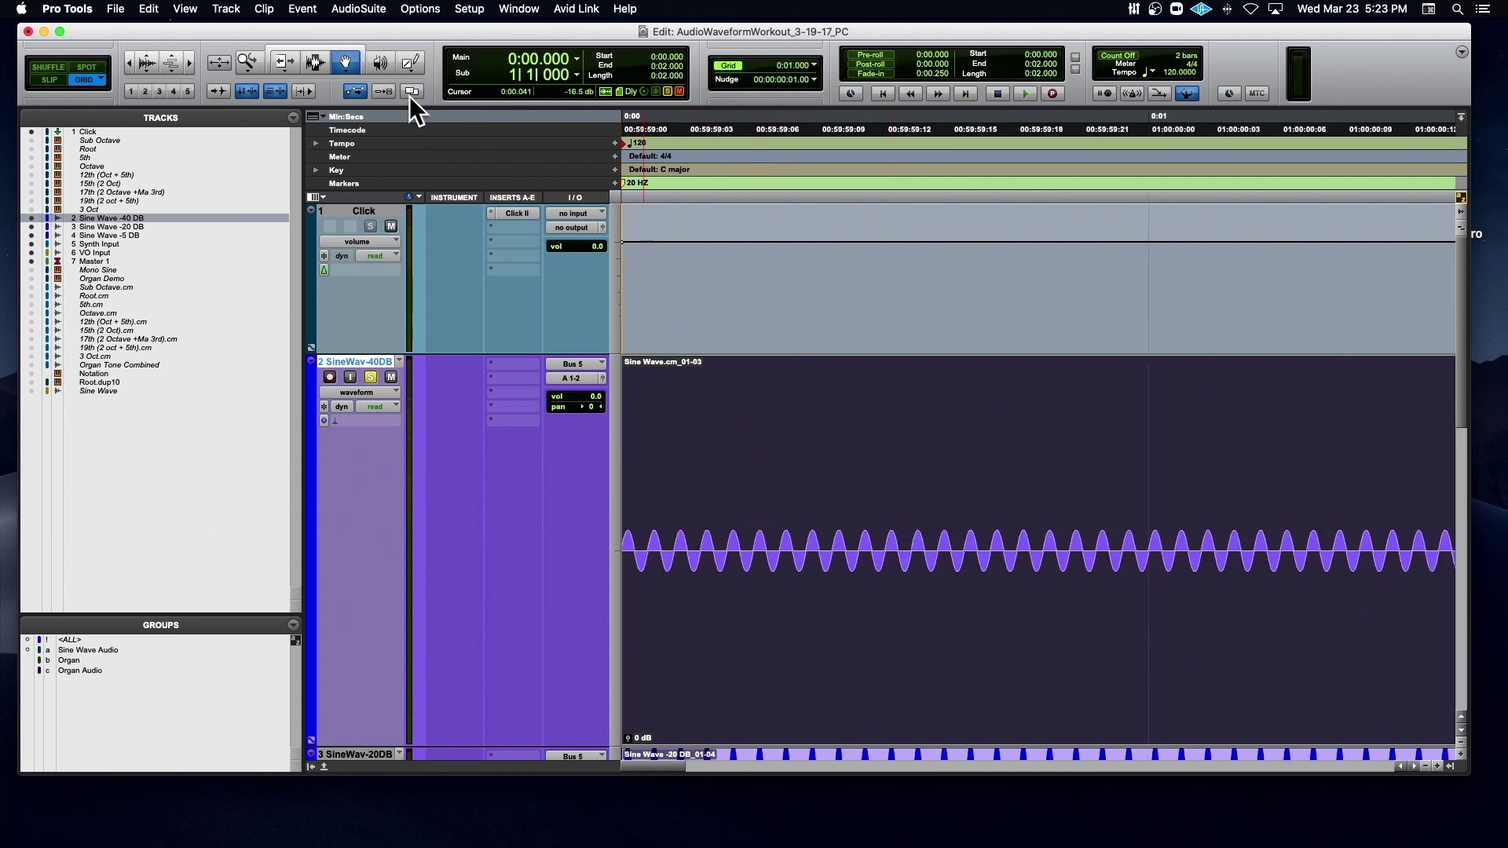
click(1148, 458)
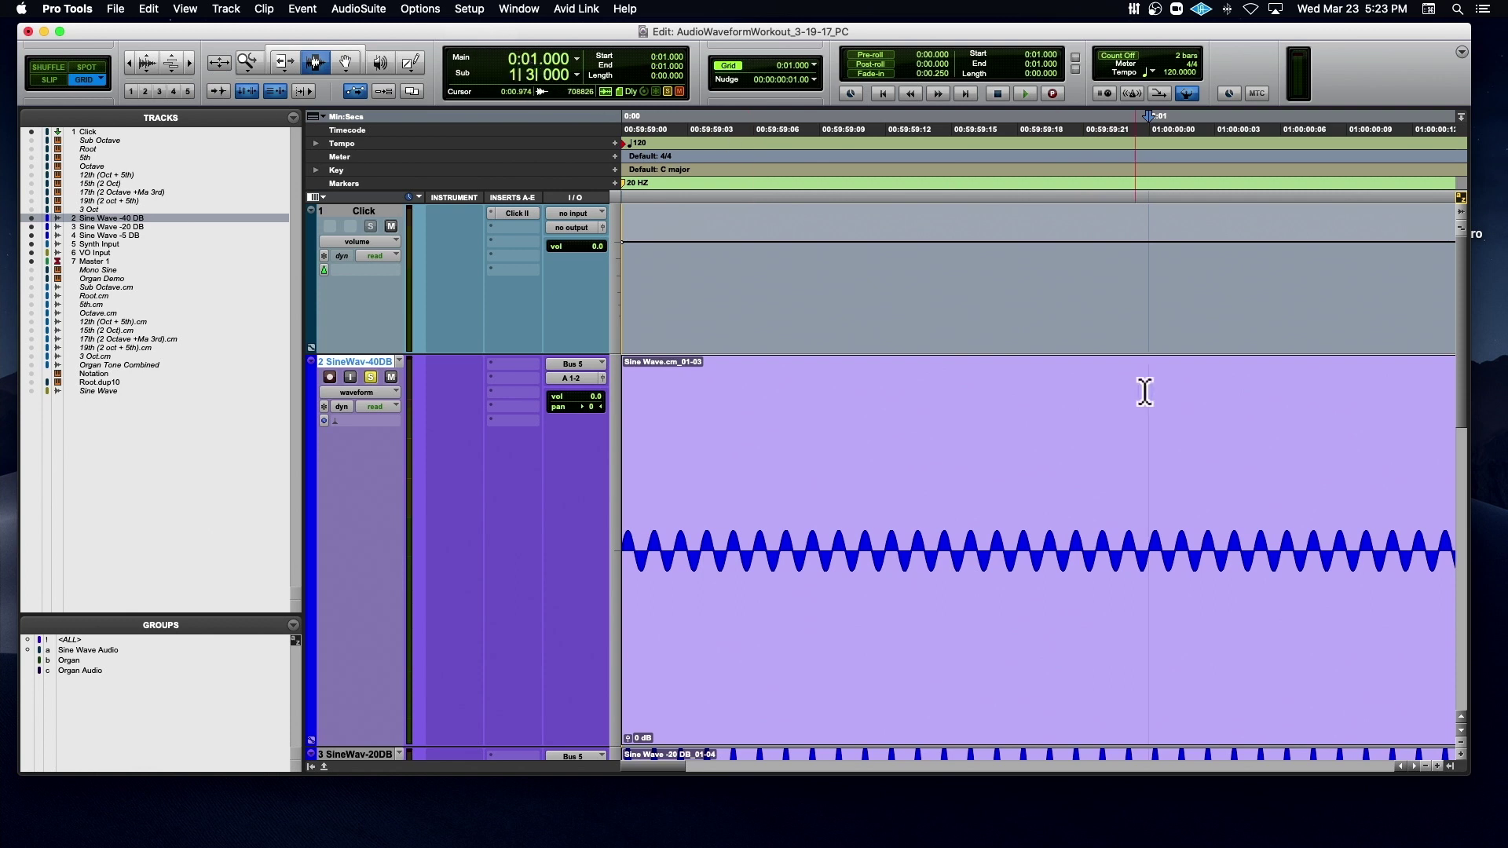
drag(1148, 408, 796, 401)
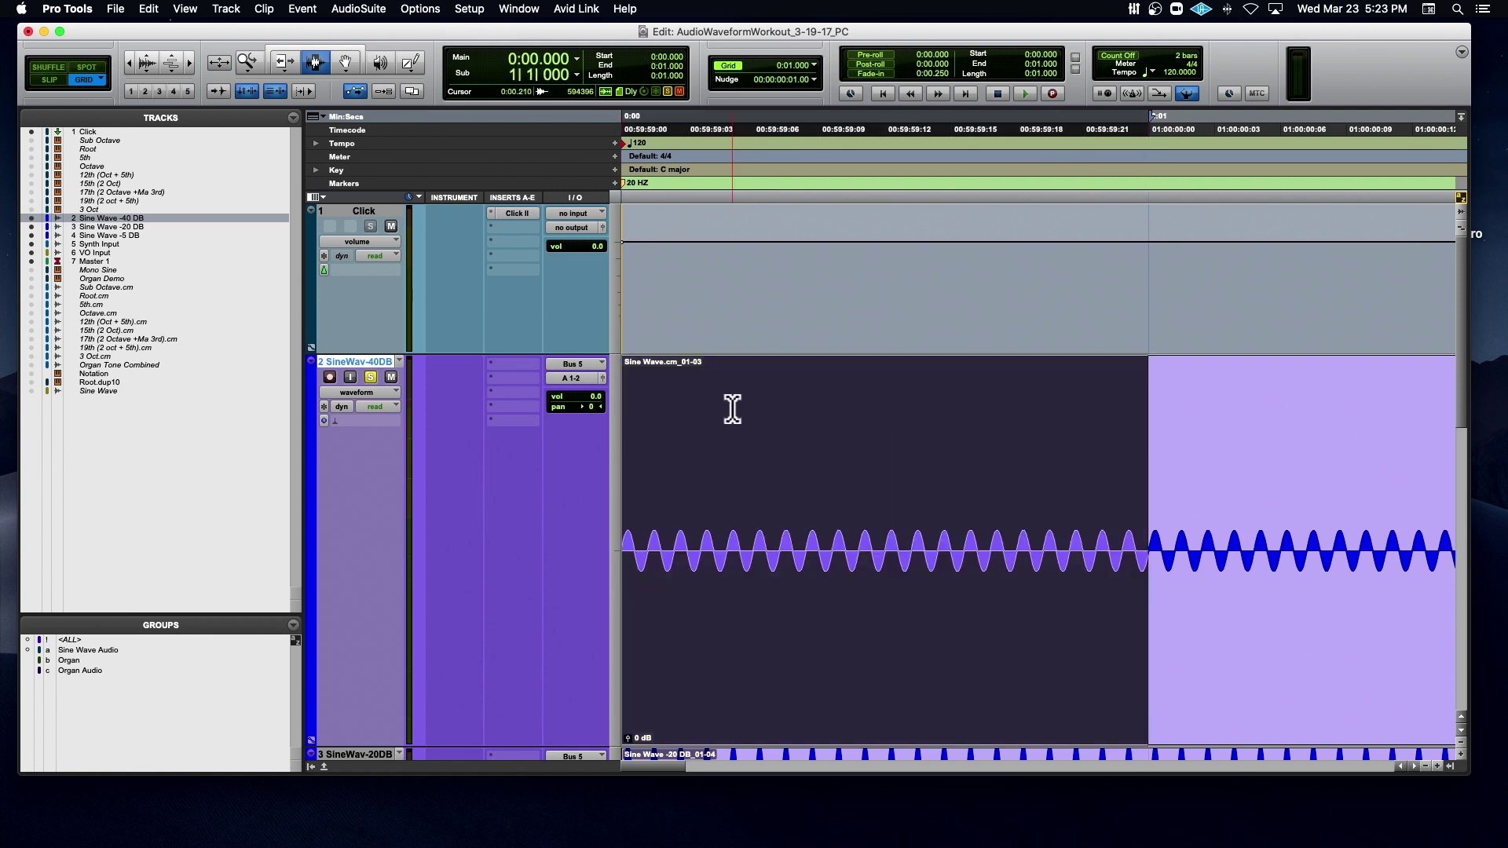
- Examine the individual cycles in the 20 Hz clip's first second, reselecting the range from 0:00.000 to 0:01.000
key(super+bracketright)
key(super+bracketright)
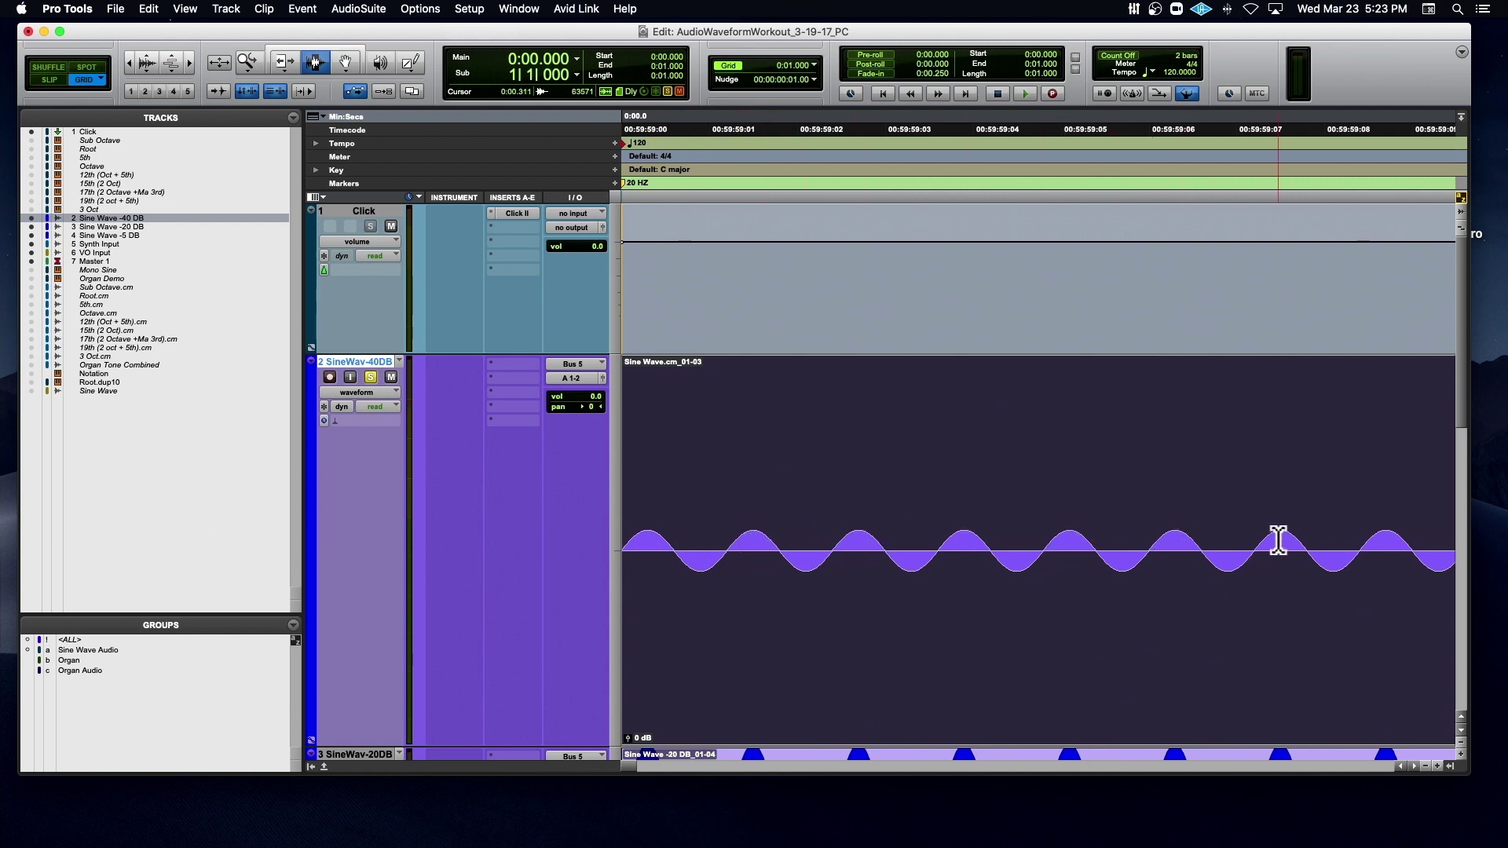
double_click(1387, 540)
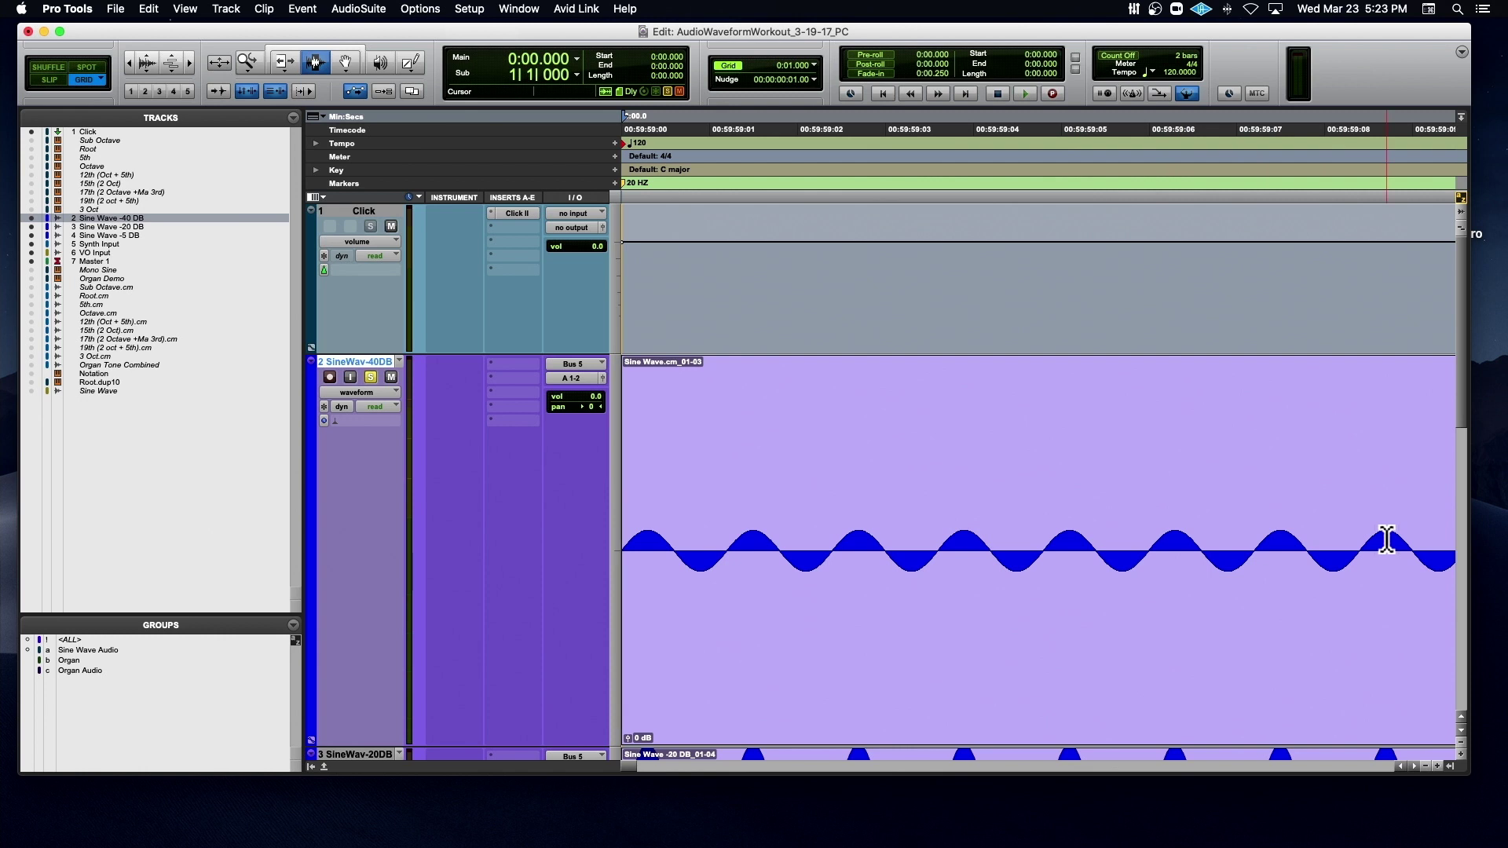
key(super+bracketleft)
key(super+bracketleft)
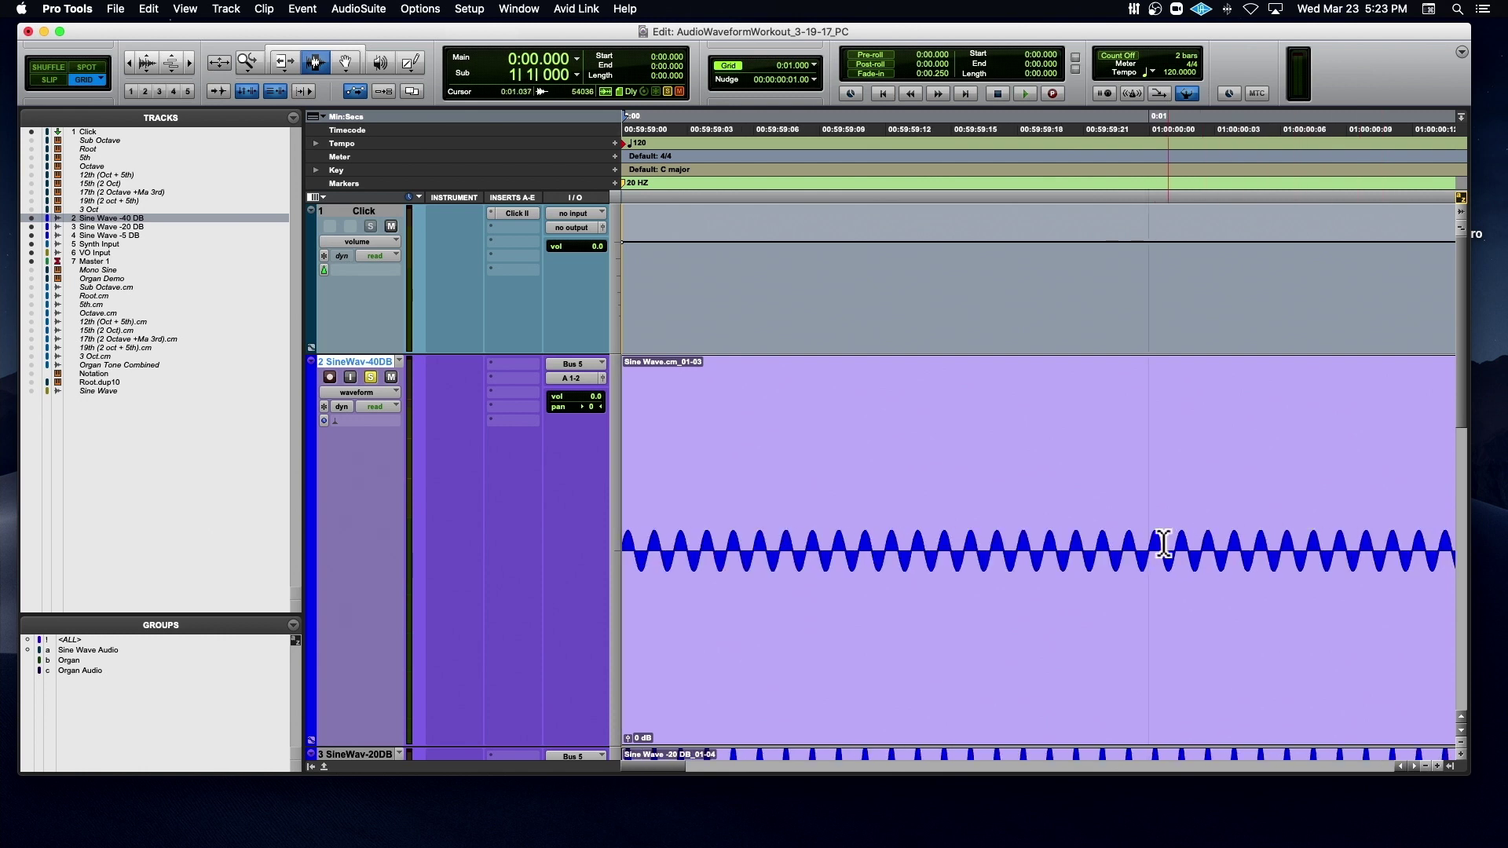
click(1154, 540)
shift+click(985, 542)
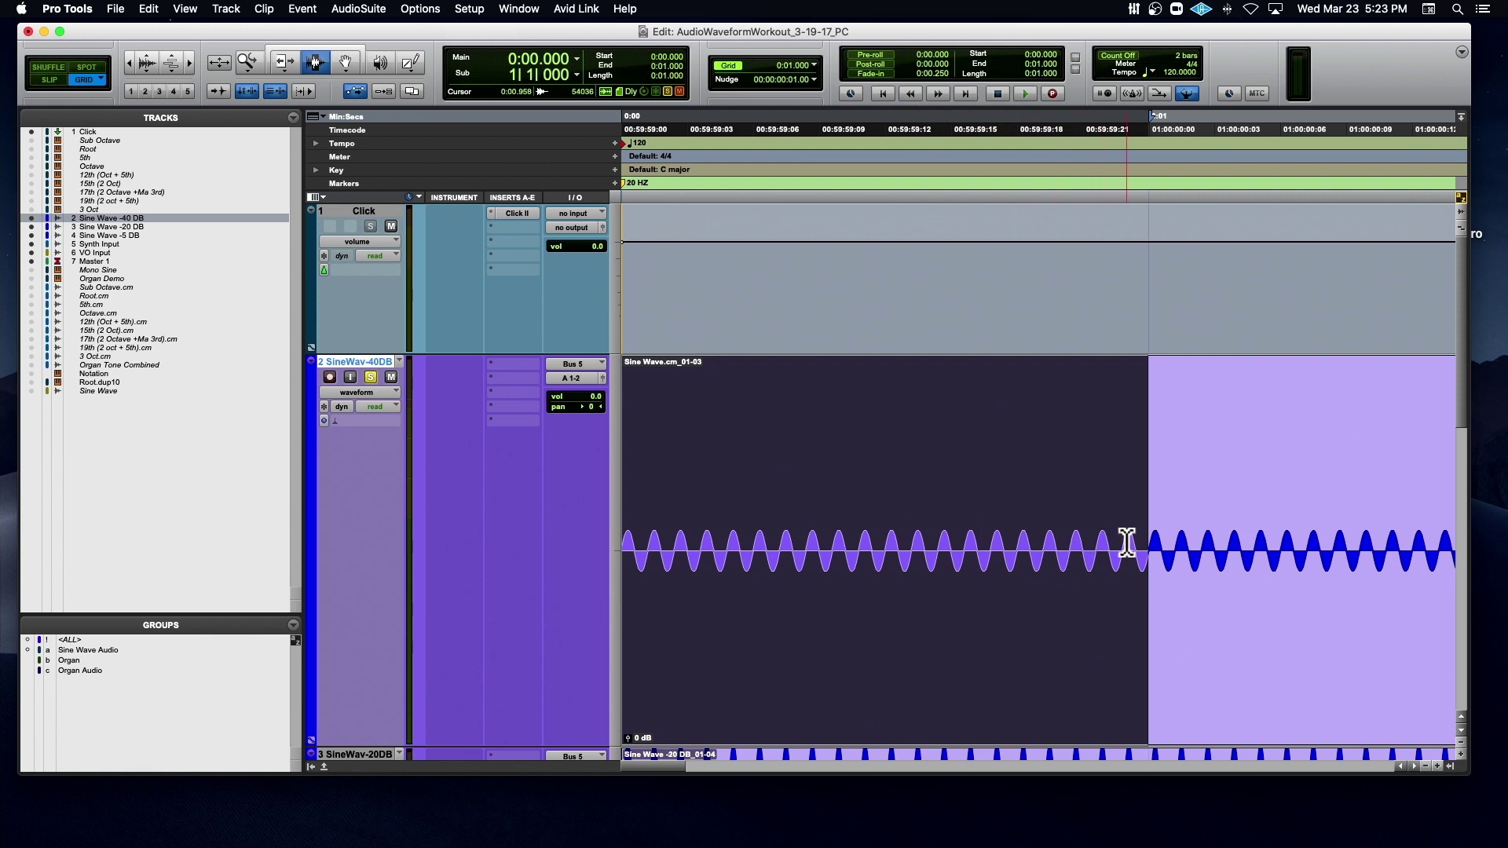
key(super+bracketright)
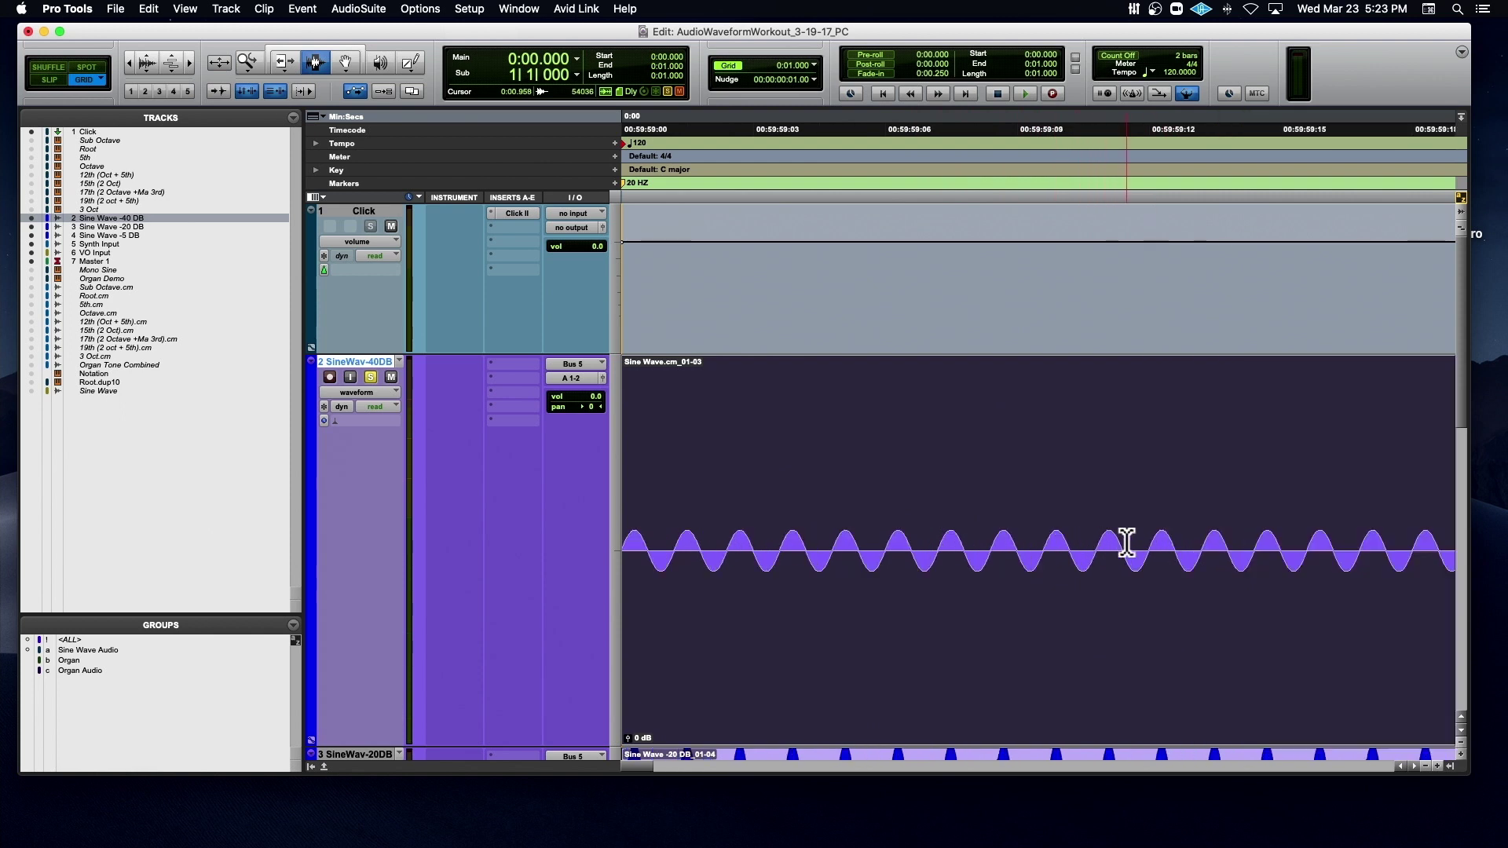
key(super+bracketleft)
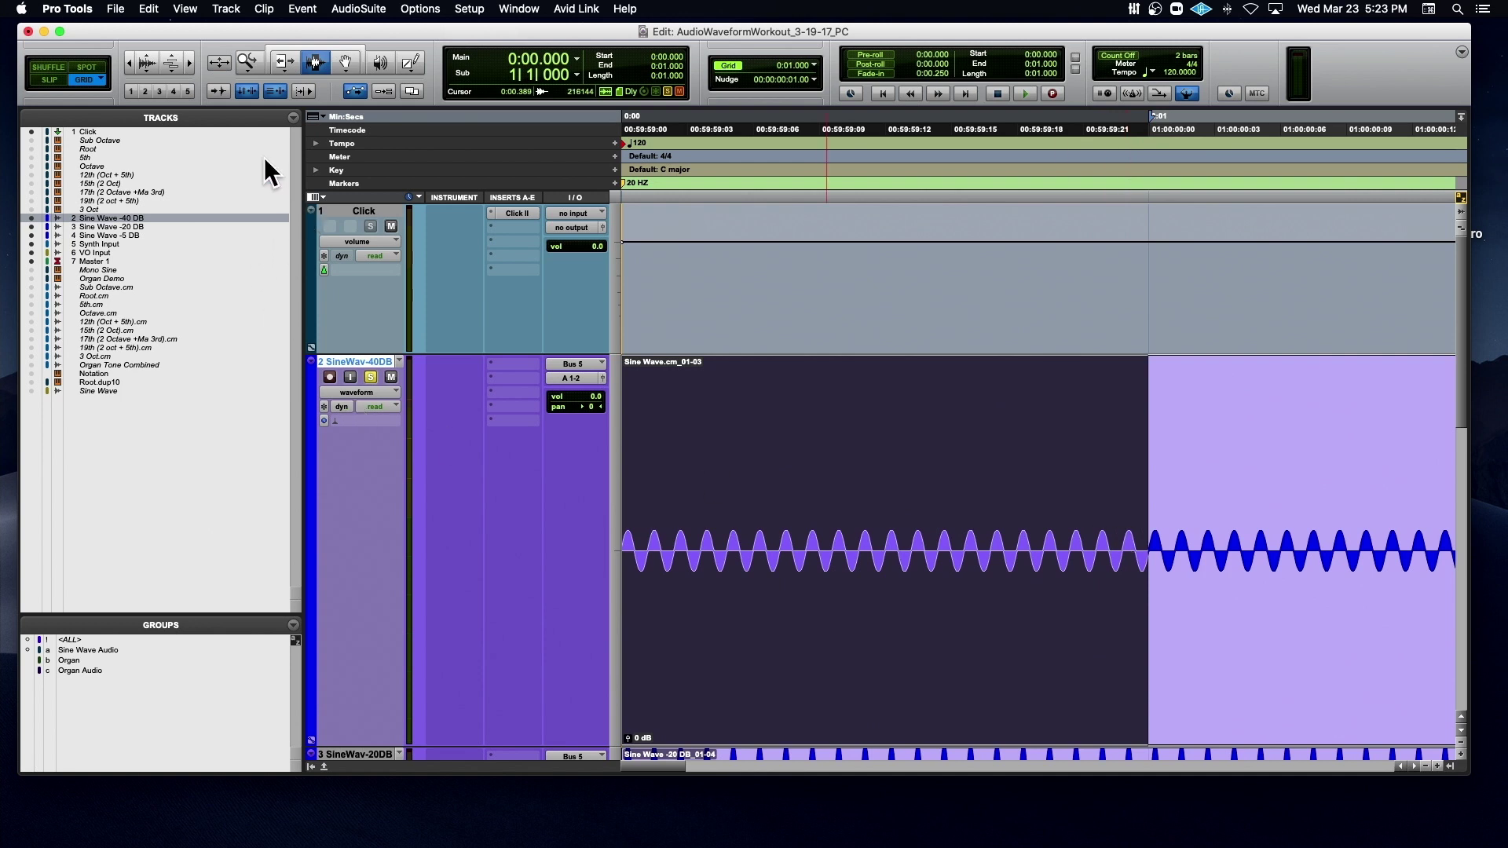
- Narrow the track list to widen the edit area and play the selected first second of the 20 Hz wave
drag(301, 153, 74, 147)
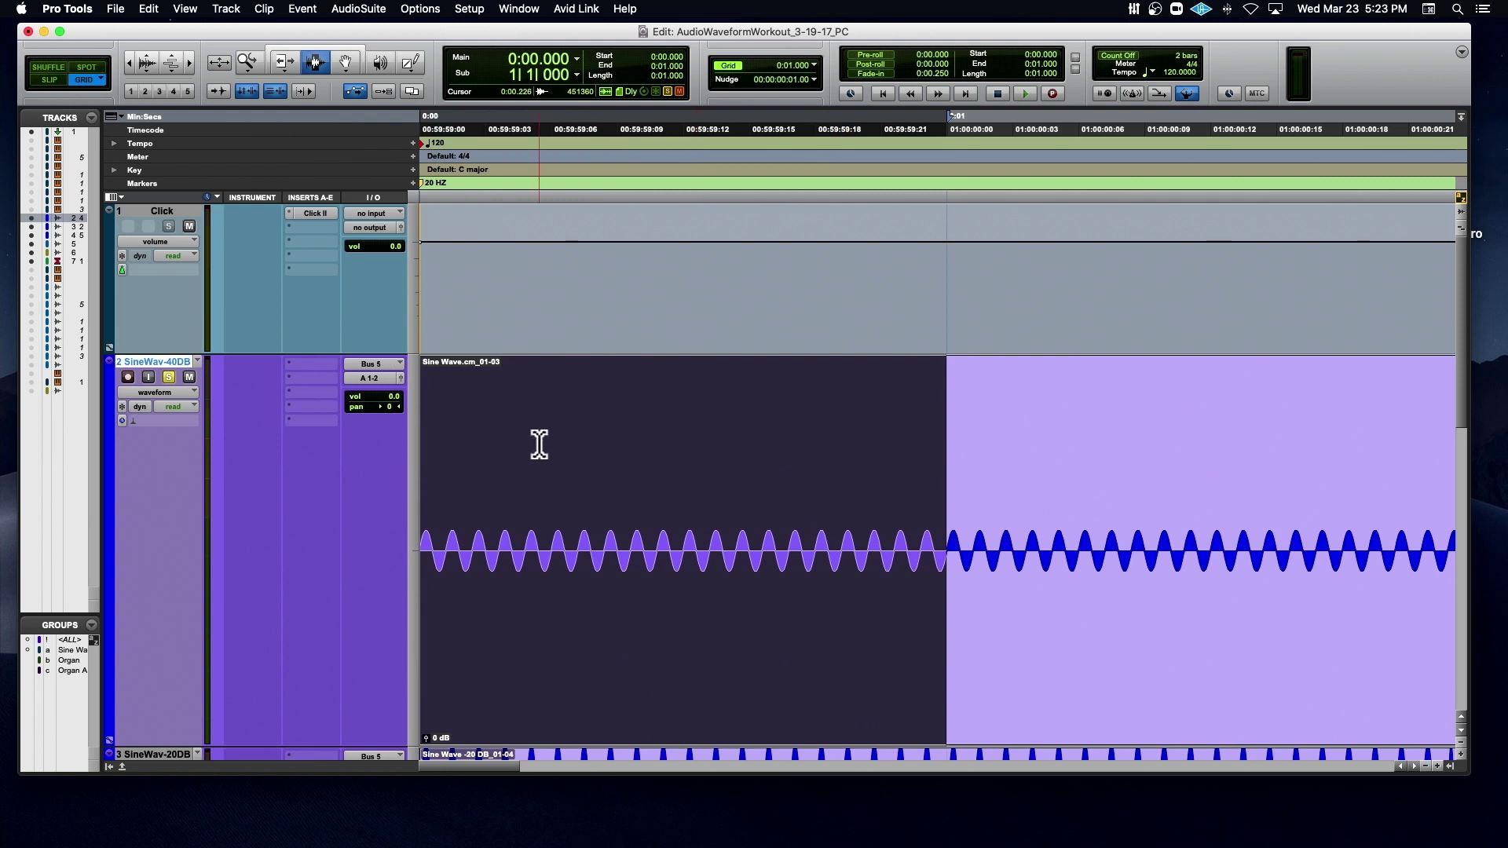
key(space)
key(super+bracketleft)
key(super+bracketleft)
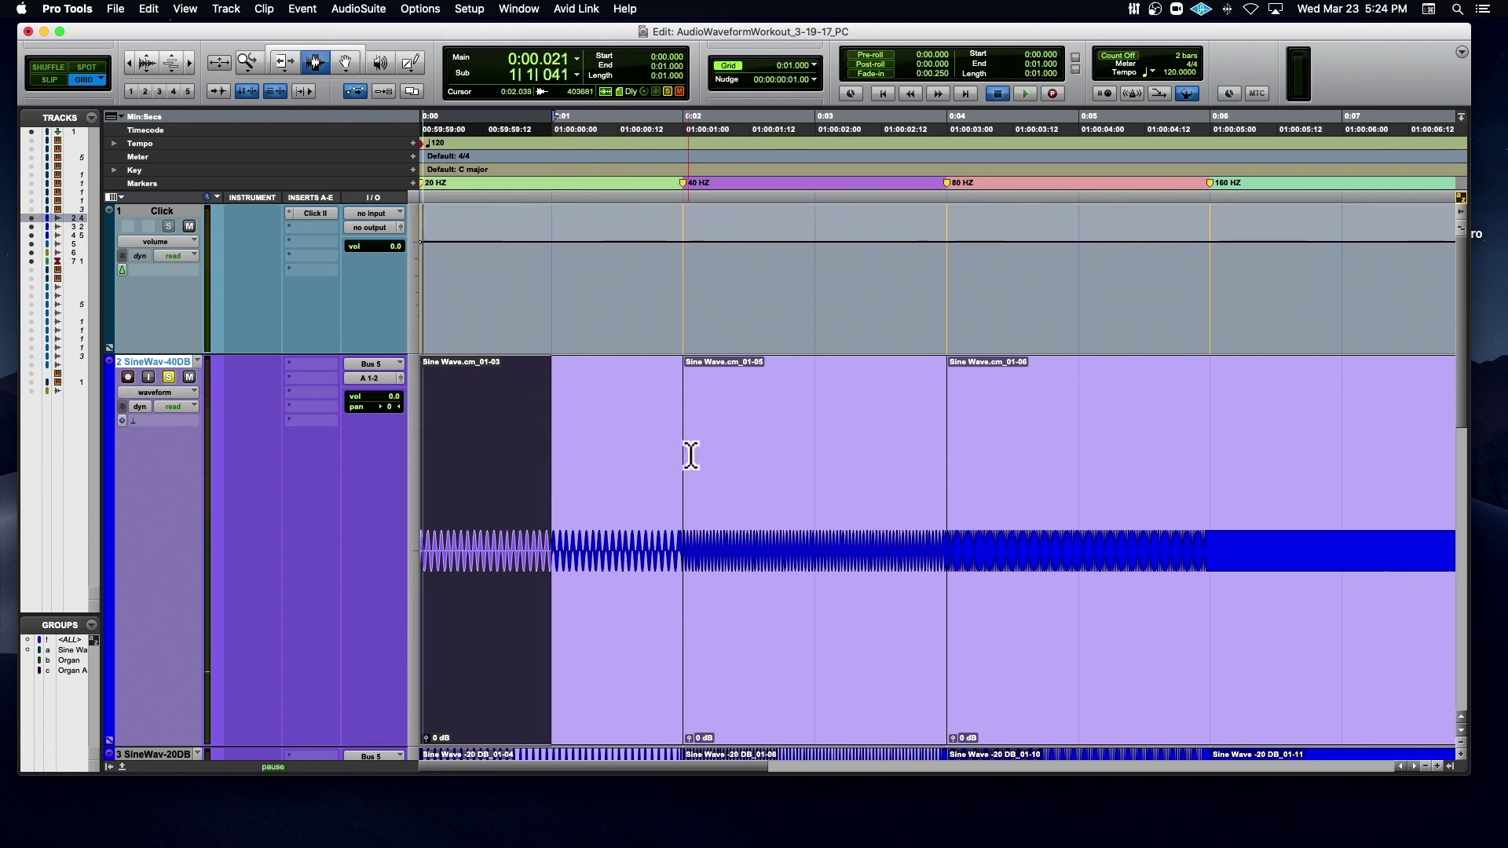
key(space)
- Switch to Slip mode and select about 0.95 seconds across the 20 Hz to 40 Hz boundary for a close view of the transition
click(663, 459)
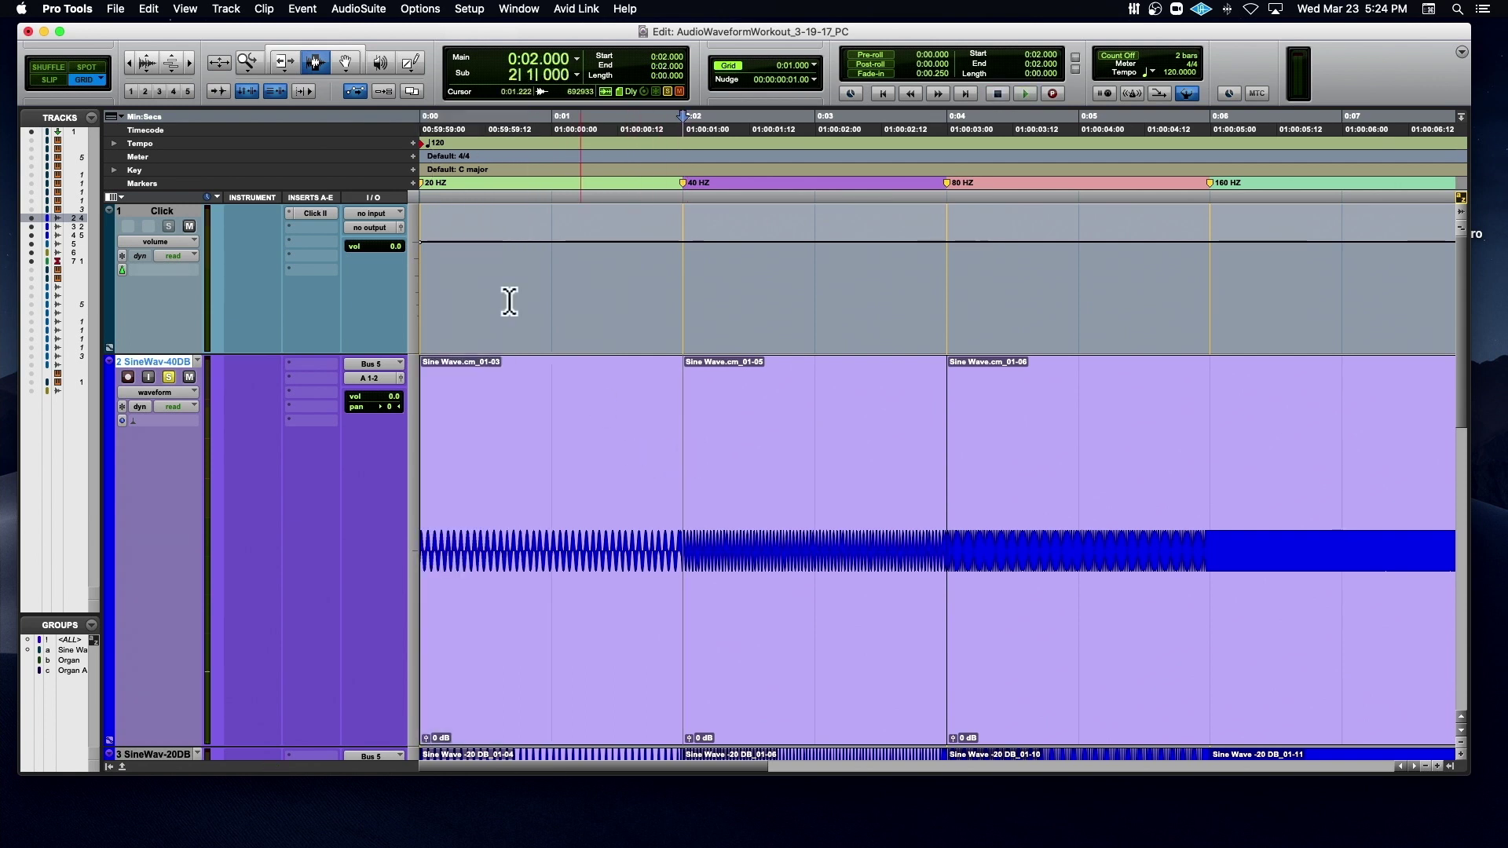
click(49, 79)
drag(633, 463, 752, 476)
key(super+bracketright)
key(super+bracketright)
key(super+bracketright)
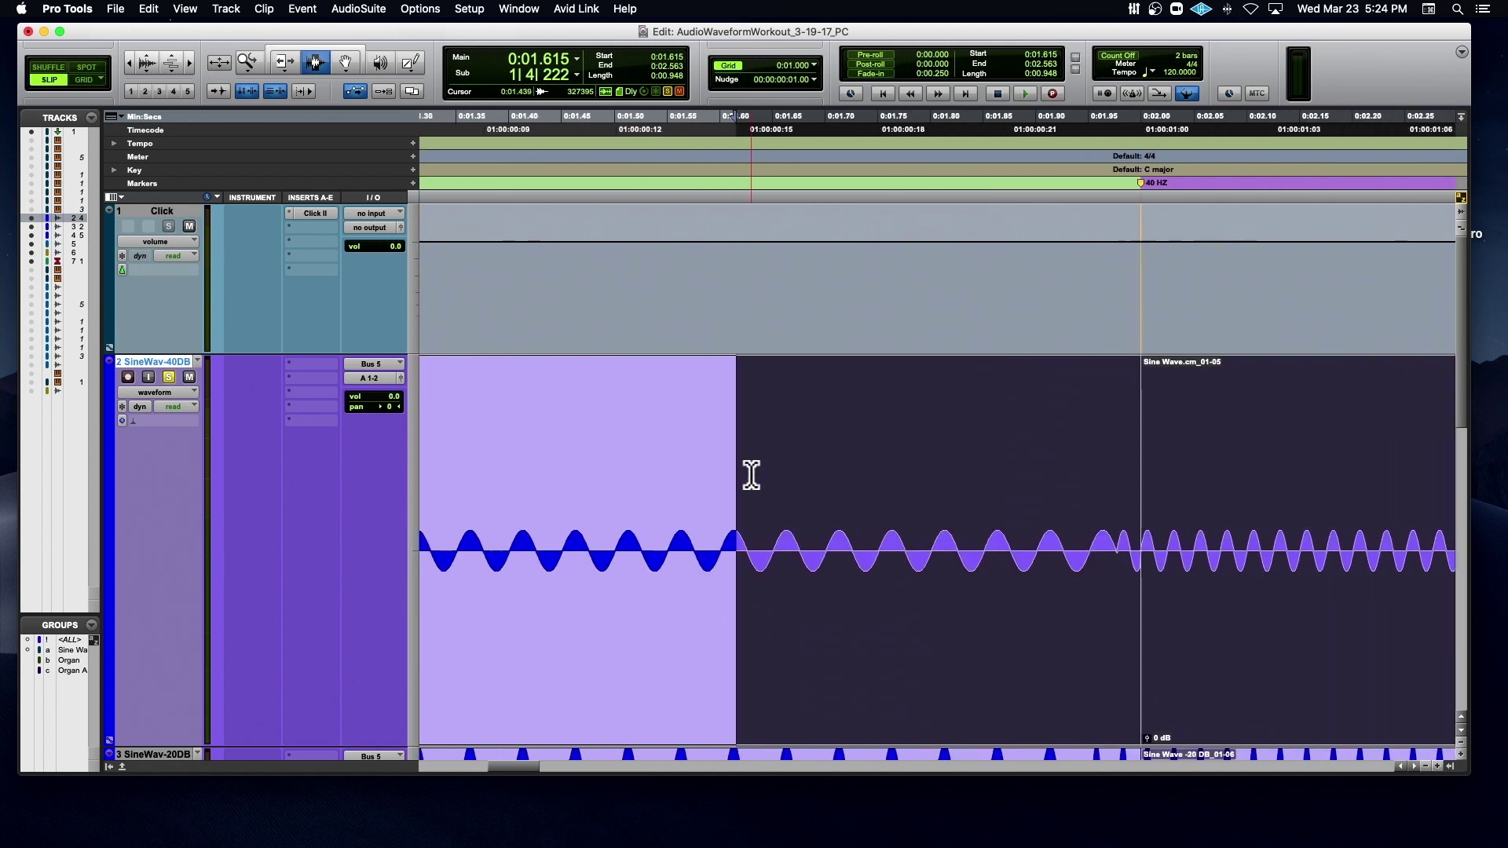
scroll(752, 475, right, 3)
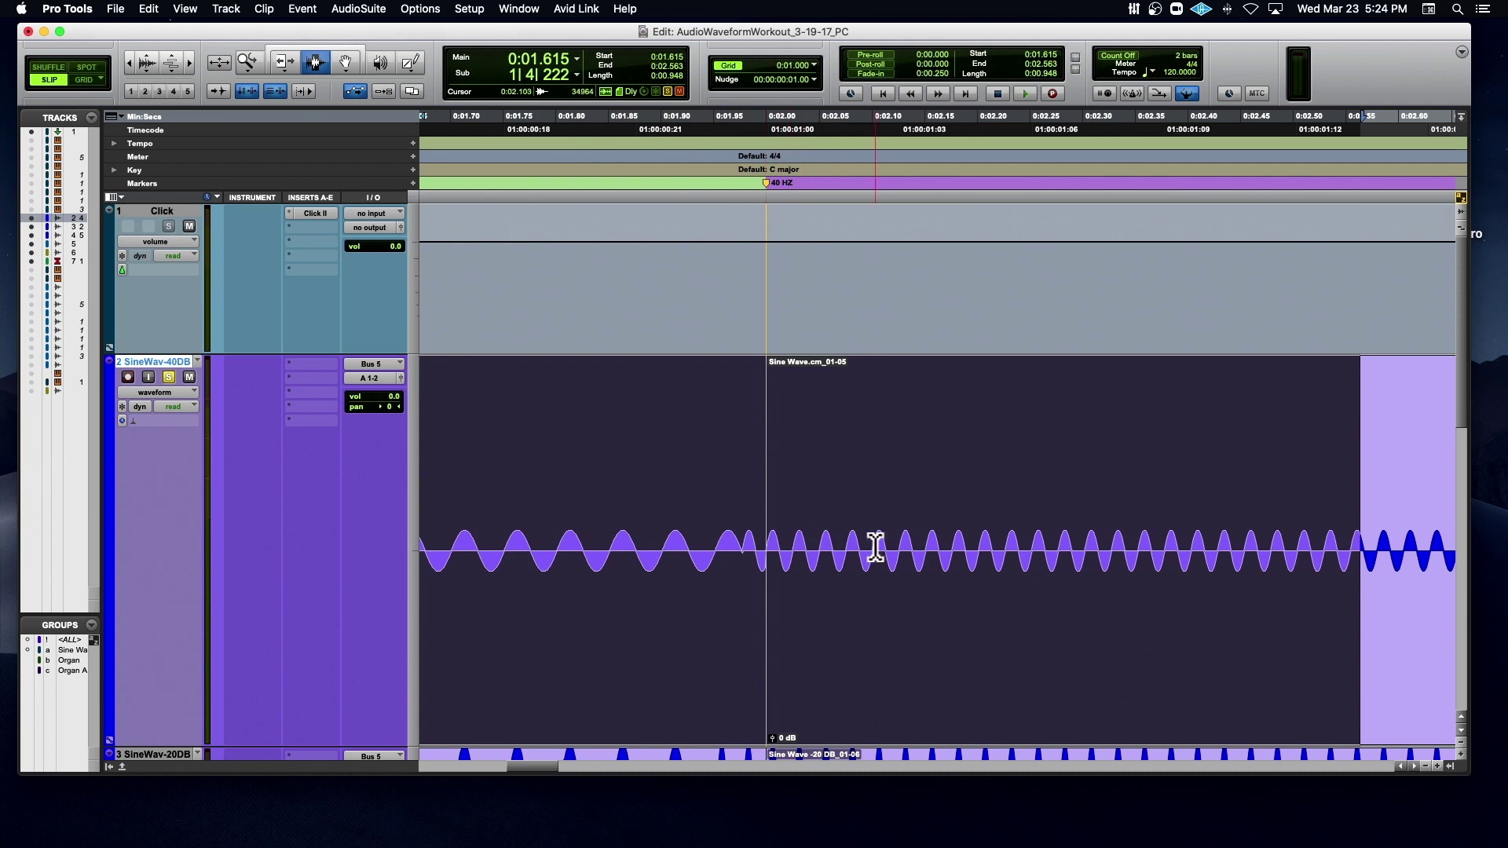
- Select the whole 40 Hz clip on SineWav-40DB and play it
key(super+bracketleft)
key(super+bracketleft)
double_click(920, 532)
key(space)
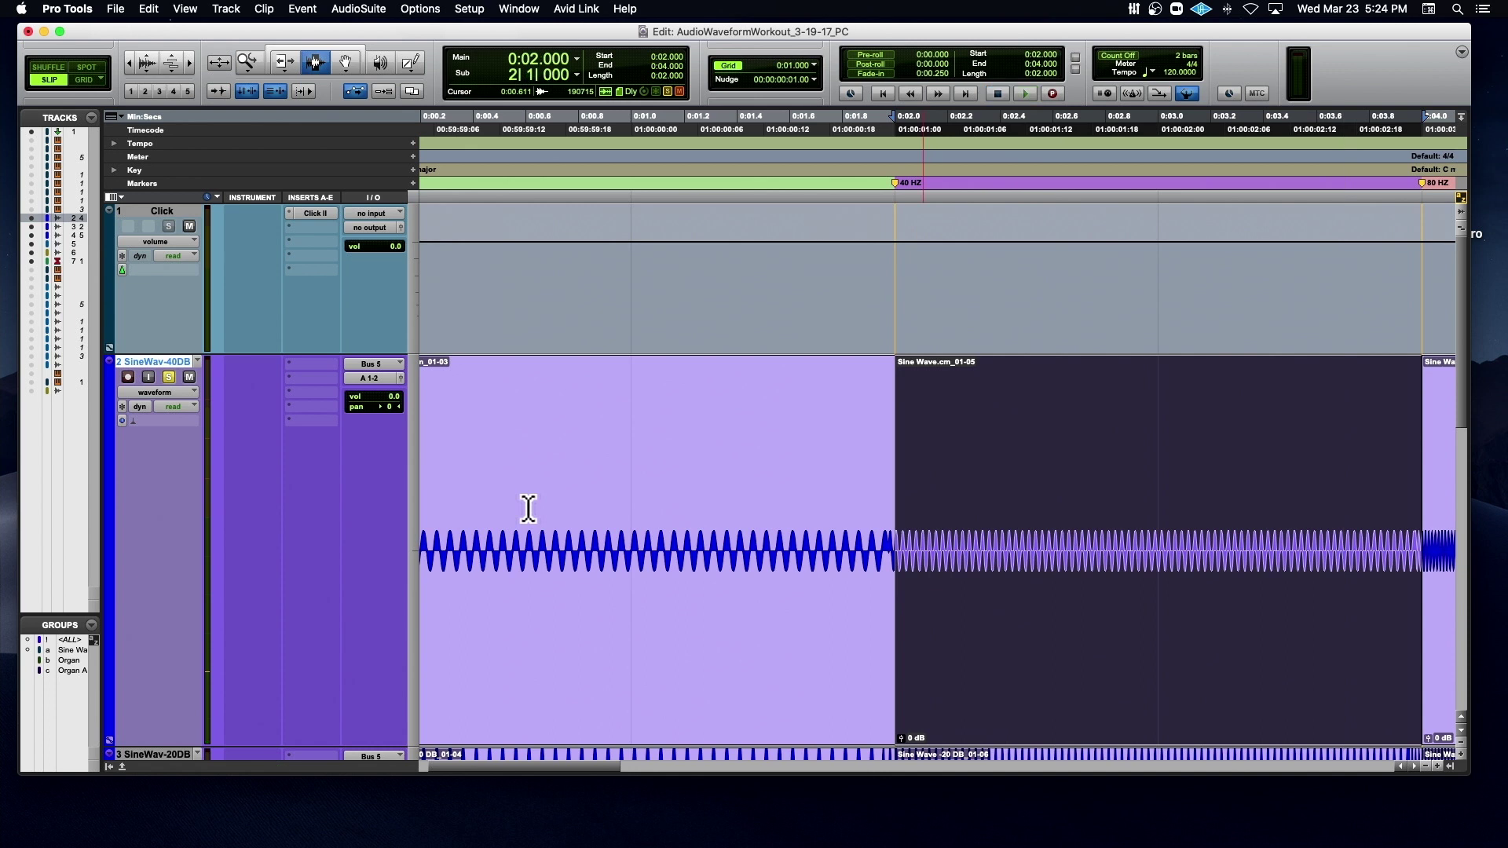
- Audition SineWav-40DB from points in the 80 Hz and 40 Hz sections, ending with playback from about 2.5 seconds
key(super+bracketleft)
key(super+bracketleft)
click(778, 509)
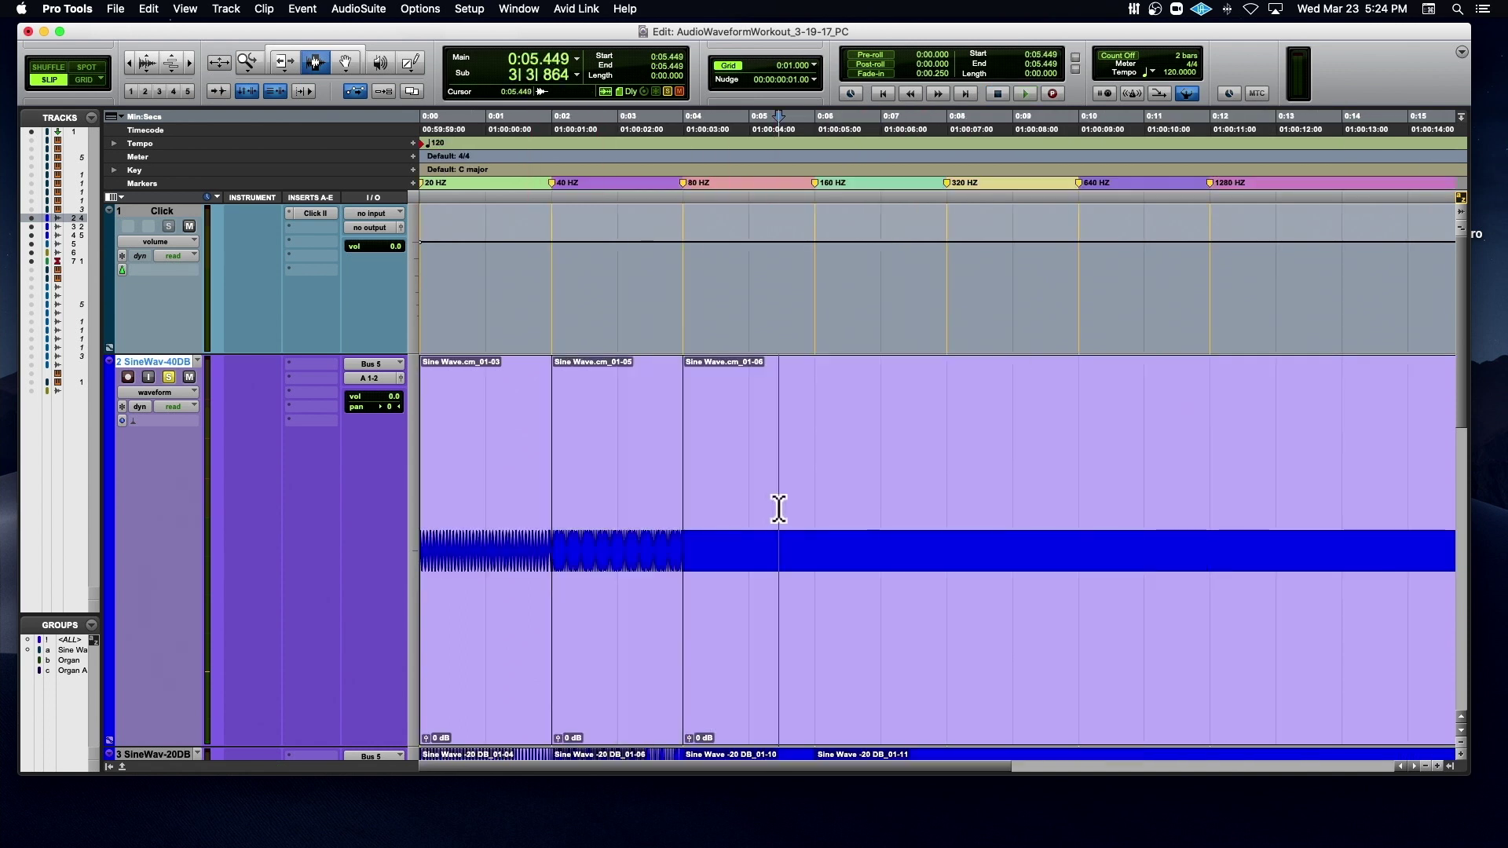
key(space)
click(660, 516)
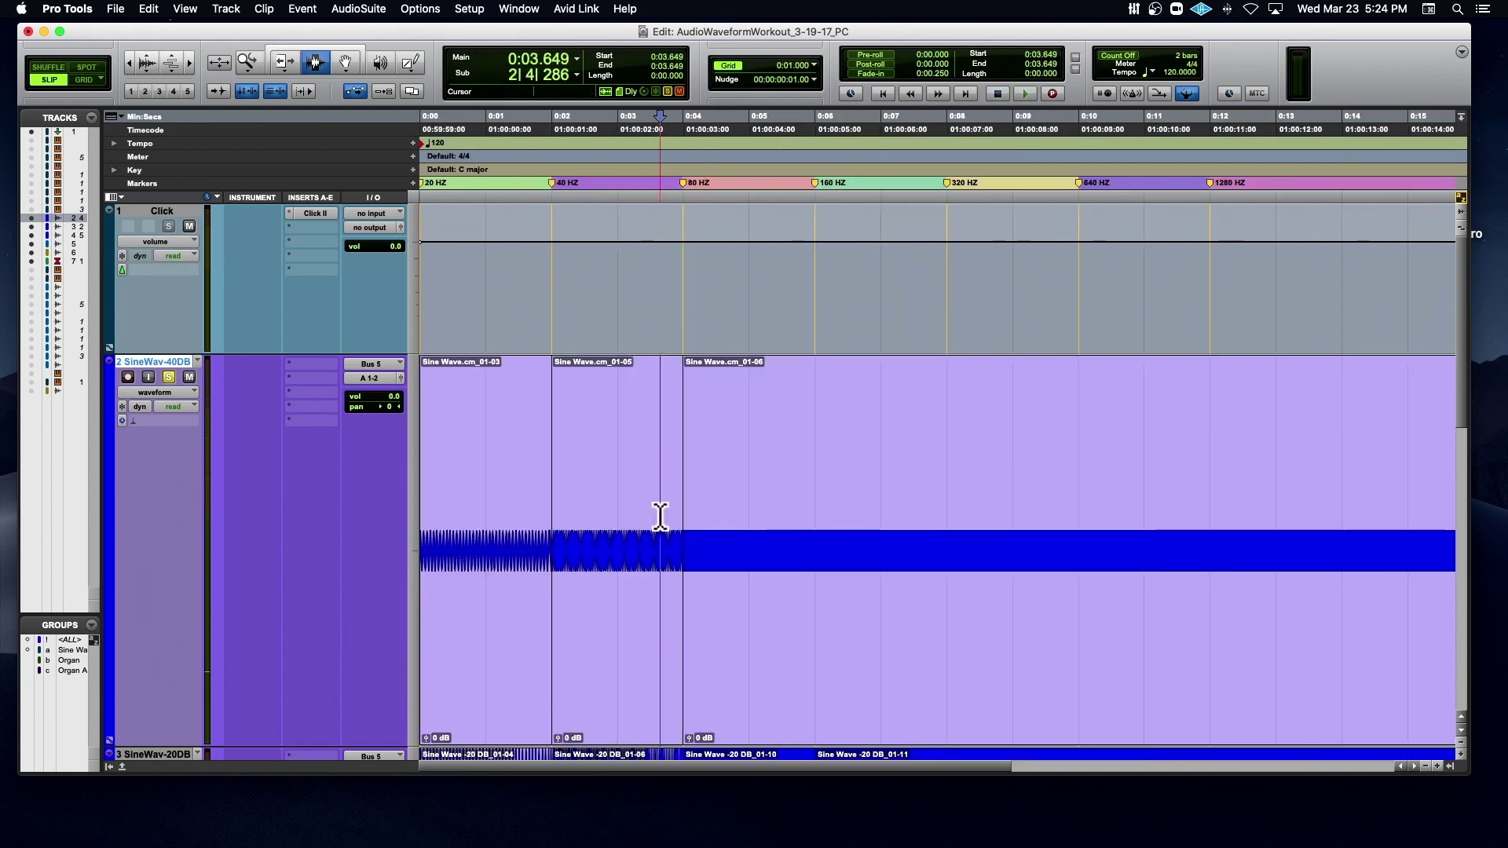
click(585, 514)
key(space)
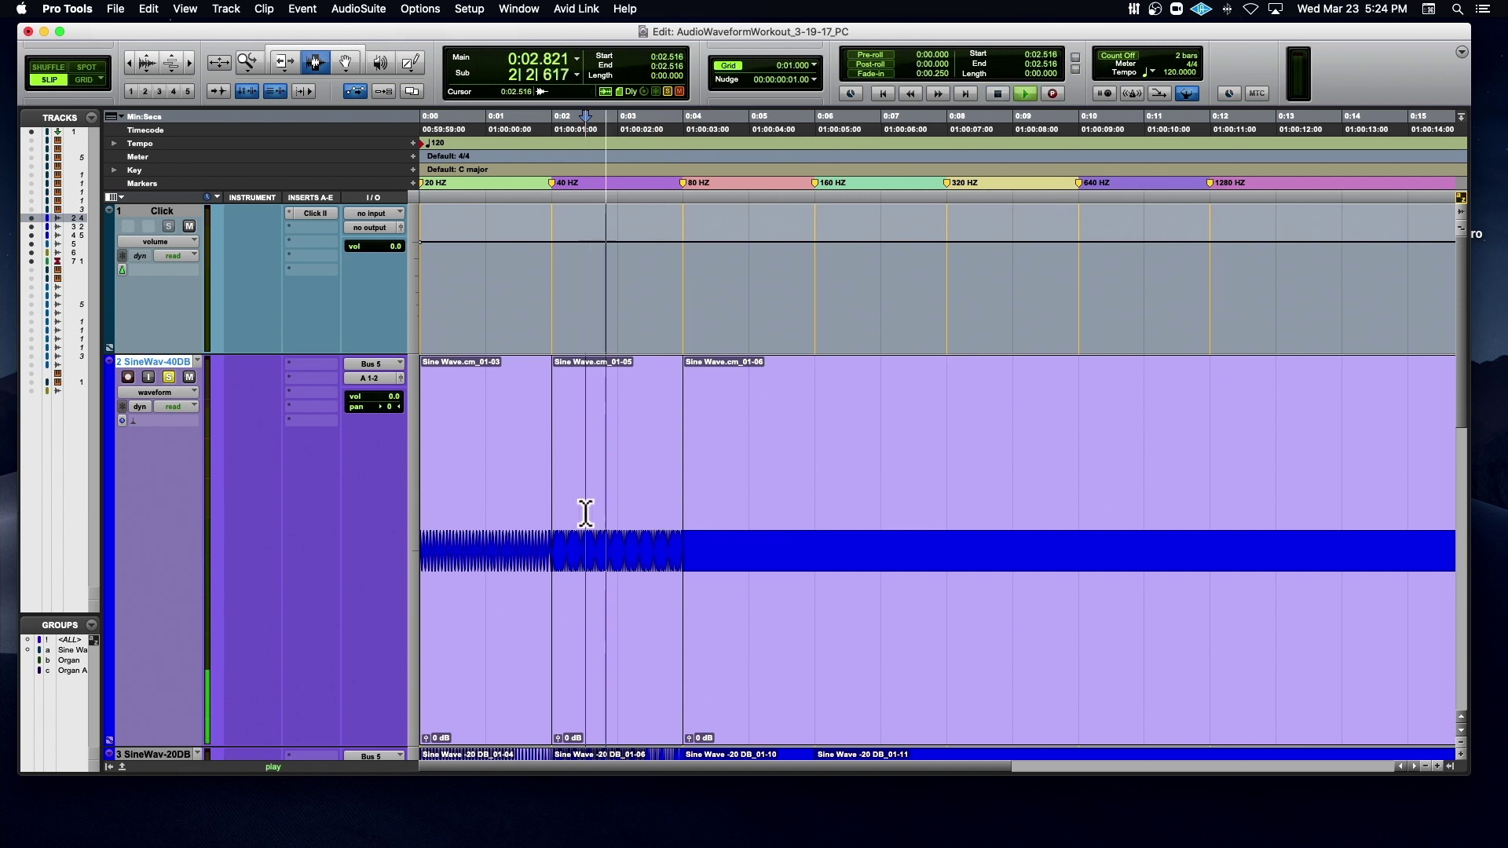
key(super+bracketright)
key(super+bracketright)
key(space)
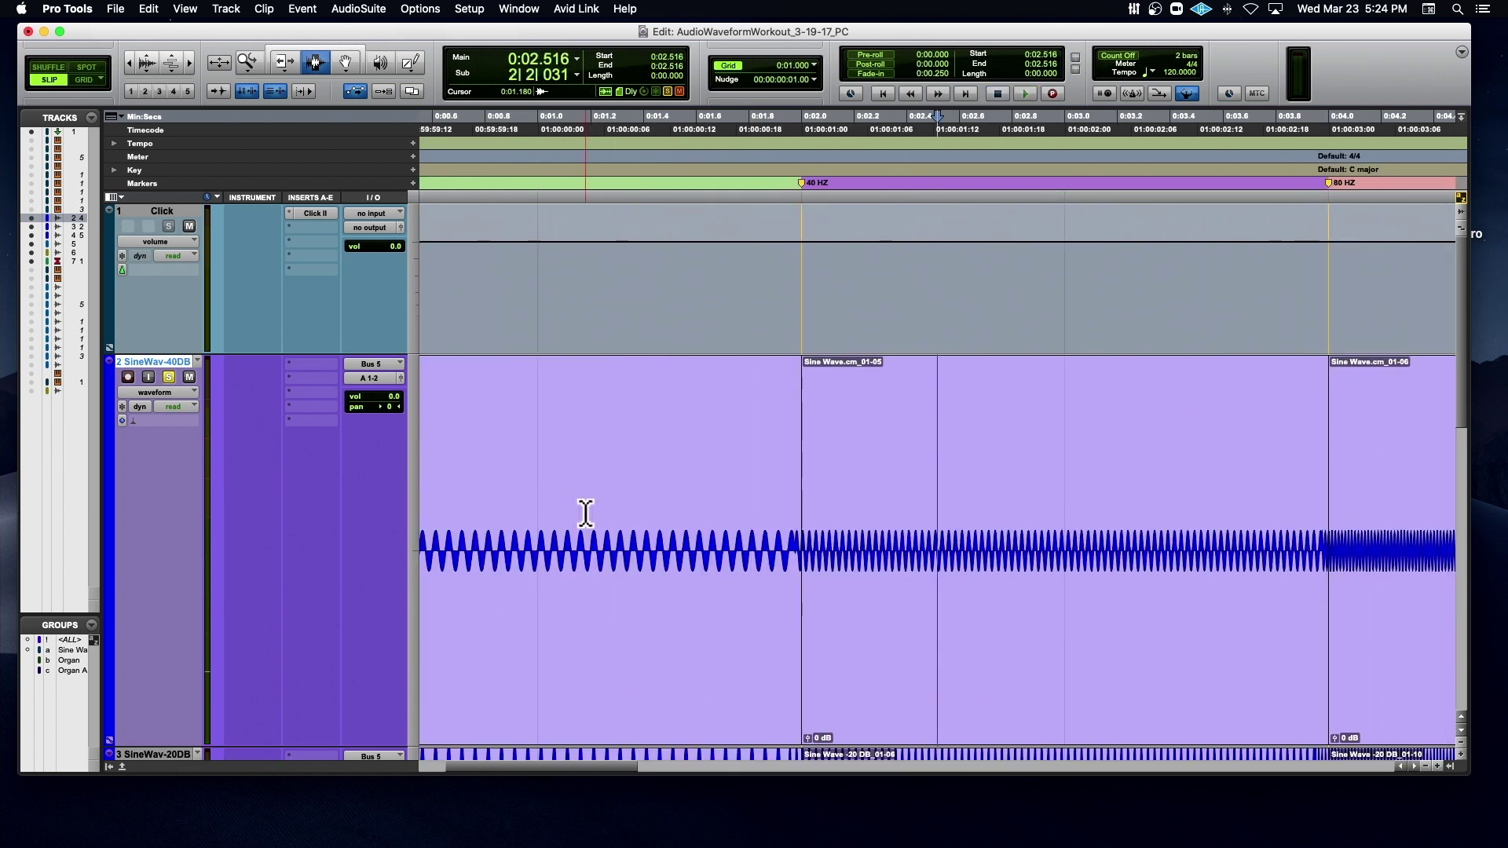
- Raise the SineWav-40DB track volume to +12.0 dB and play the 40 Hz section again
scroll(586, 514, right, 1)
drag(389, 393, 399, 319)
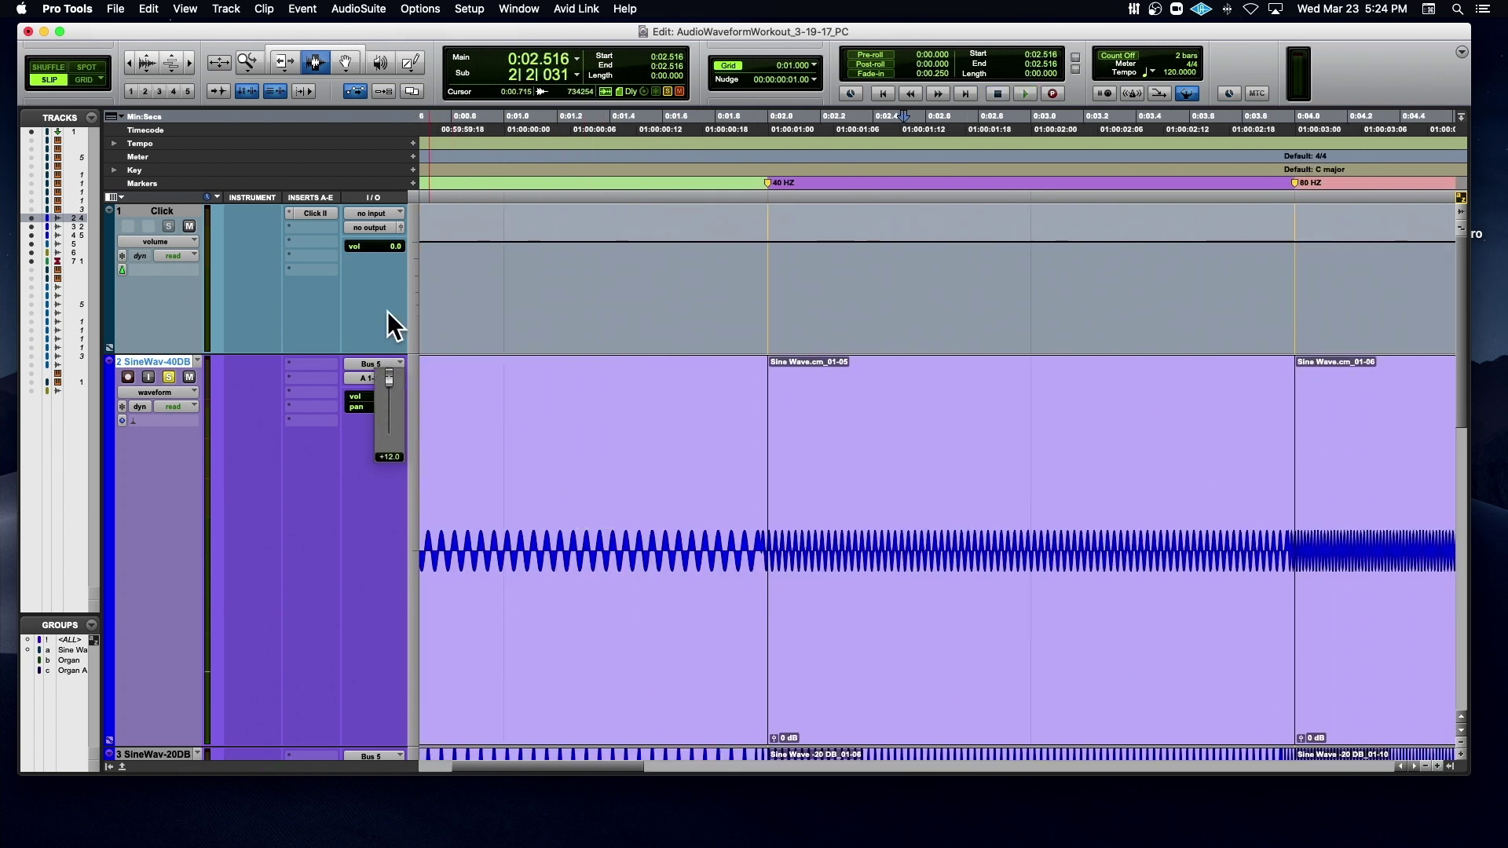
key(space)
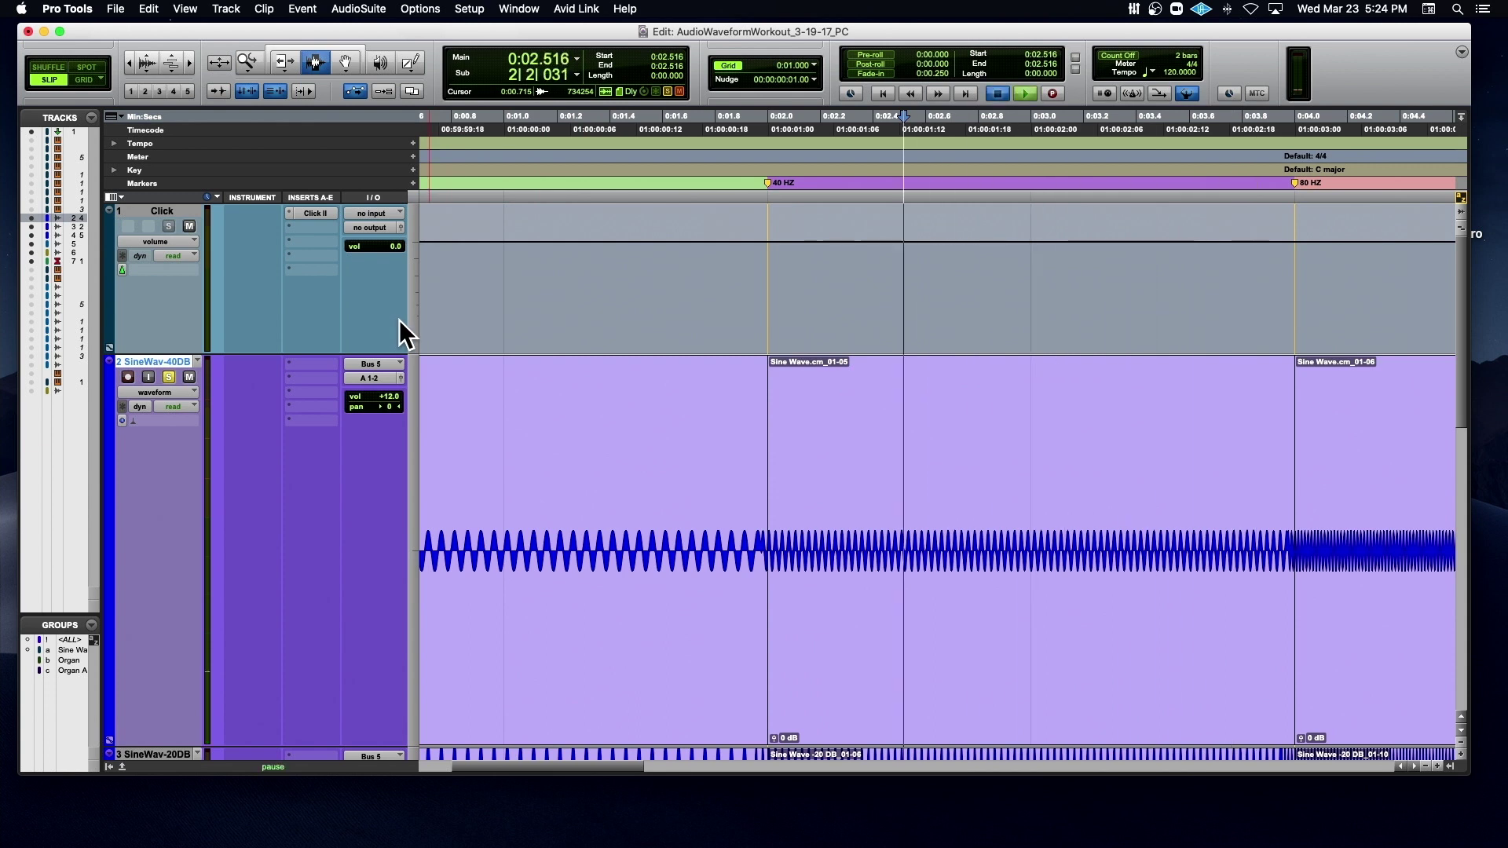
key(space)
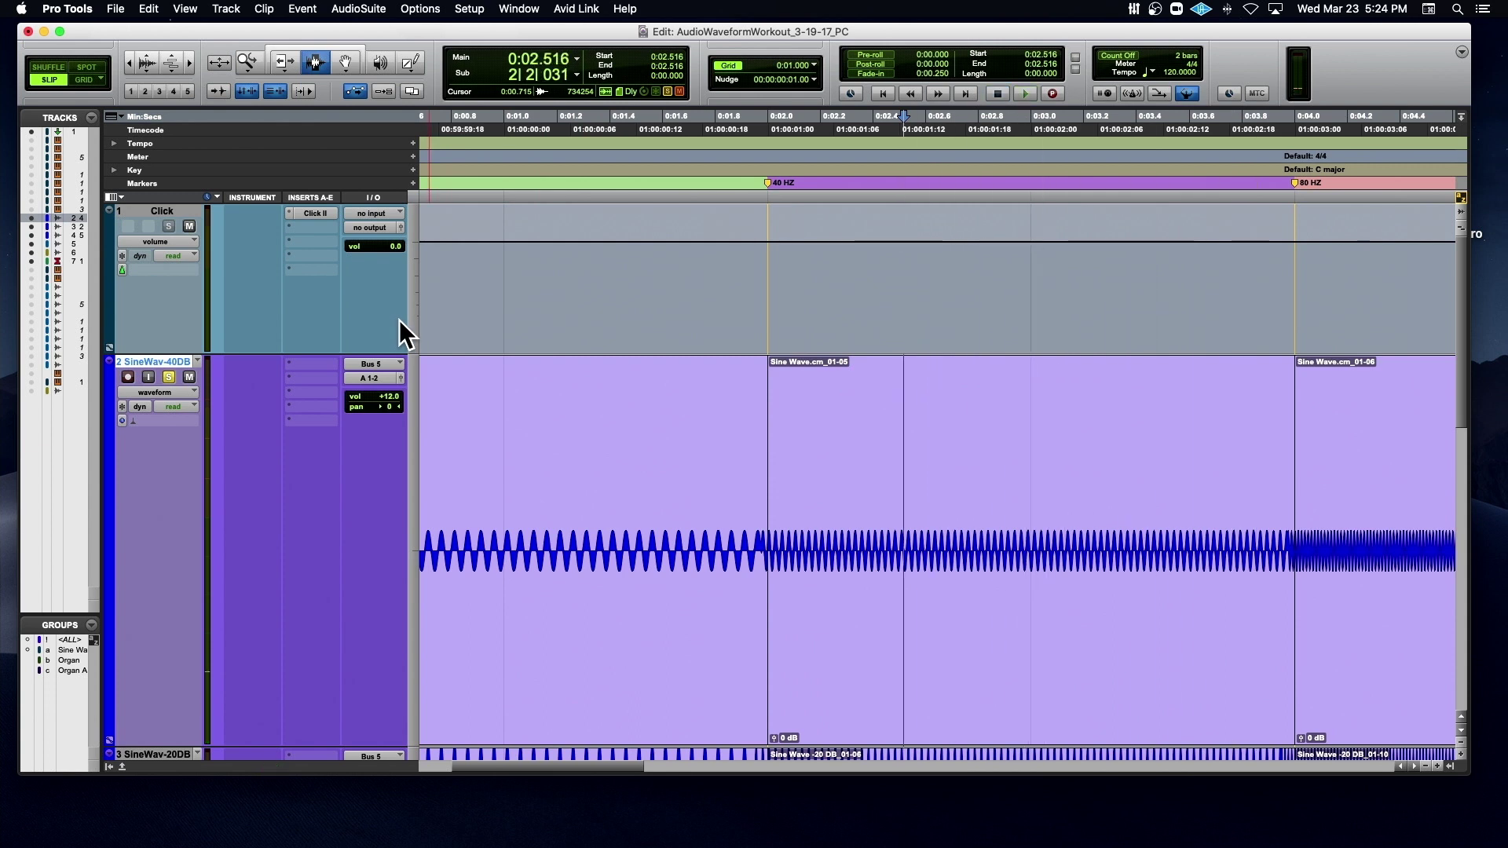
- Reset the SineWav-40DB volume to 0.0 dB and select its 80 Hz clip for a close view of the 40 Hz to 80 Hz transition
key(super+bracketleft)
key(super+bracketleft)
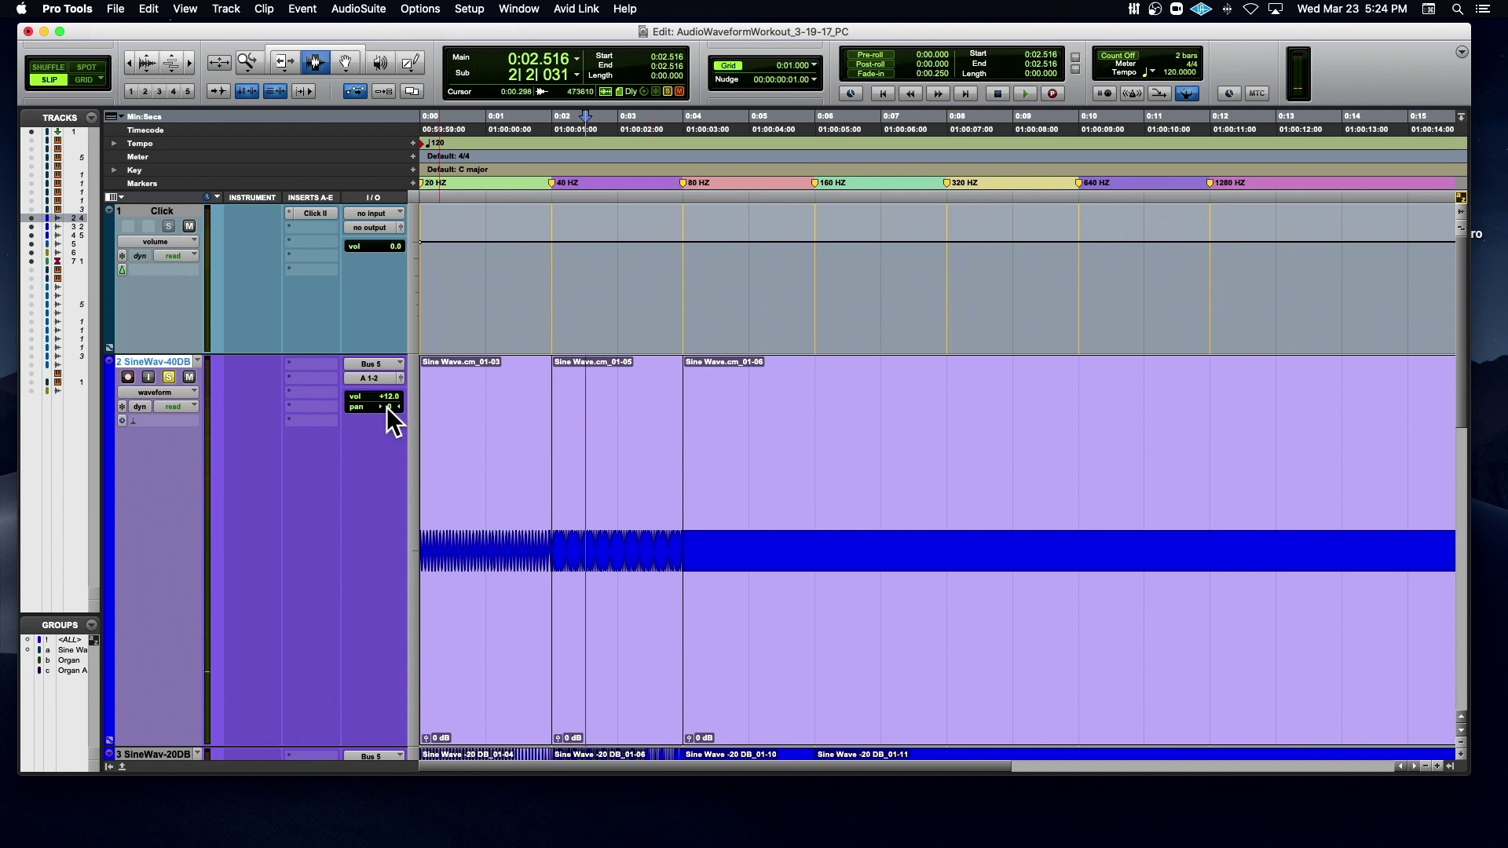
alt+click(387, 398)
double_click(717, 463)
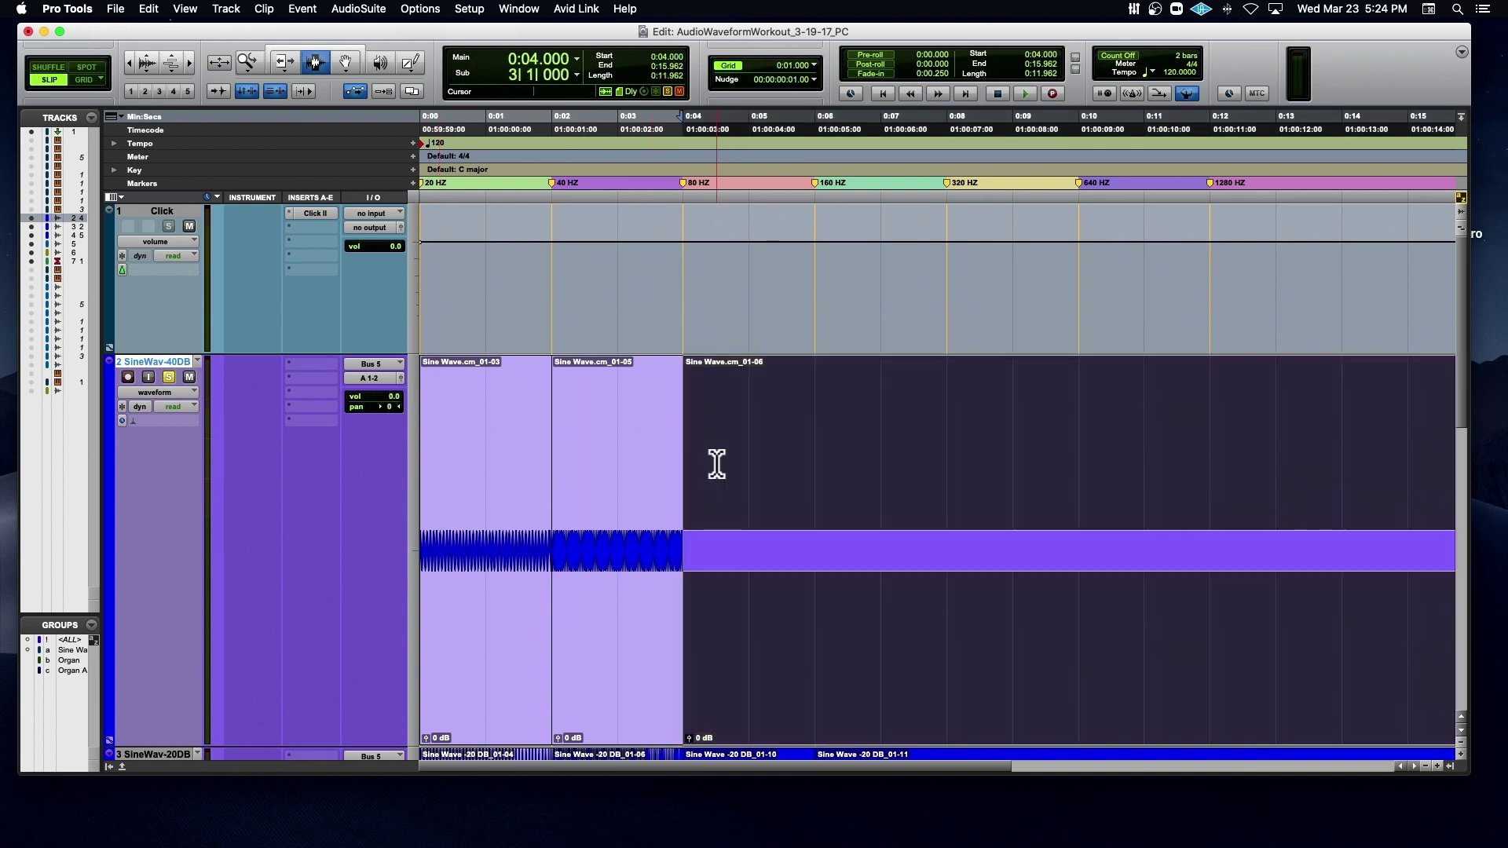
key(super+bracketright)
key(super+bracketright)
key(super+bracketright)
key(super+bracketright)
key(super+bracketright)
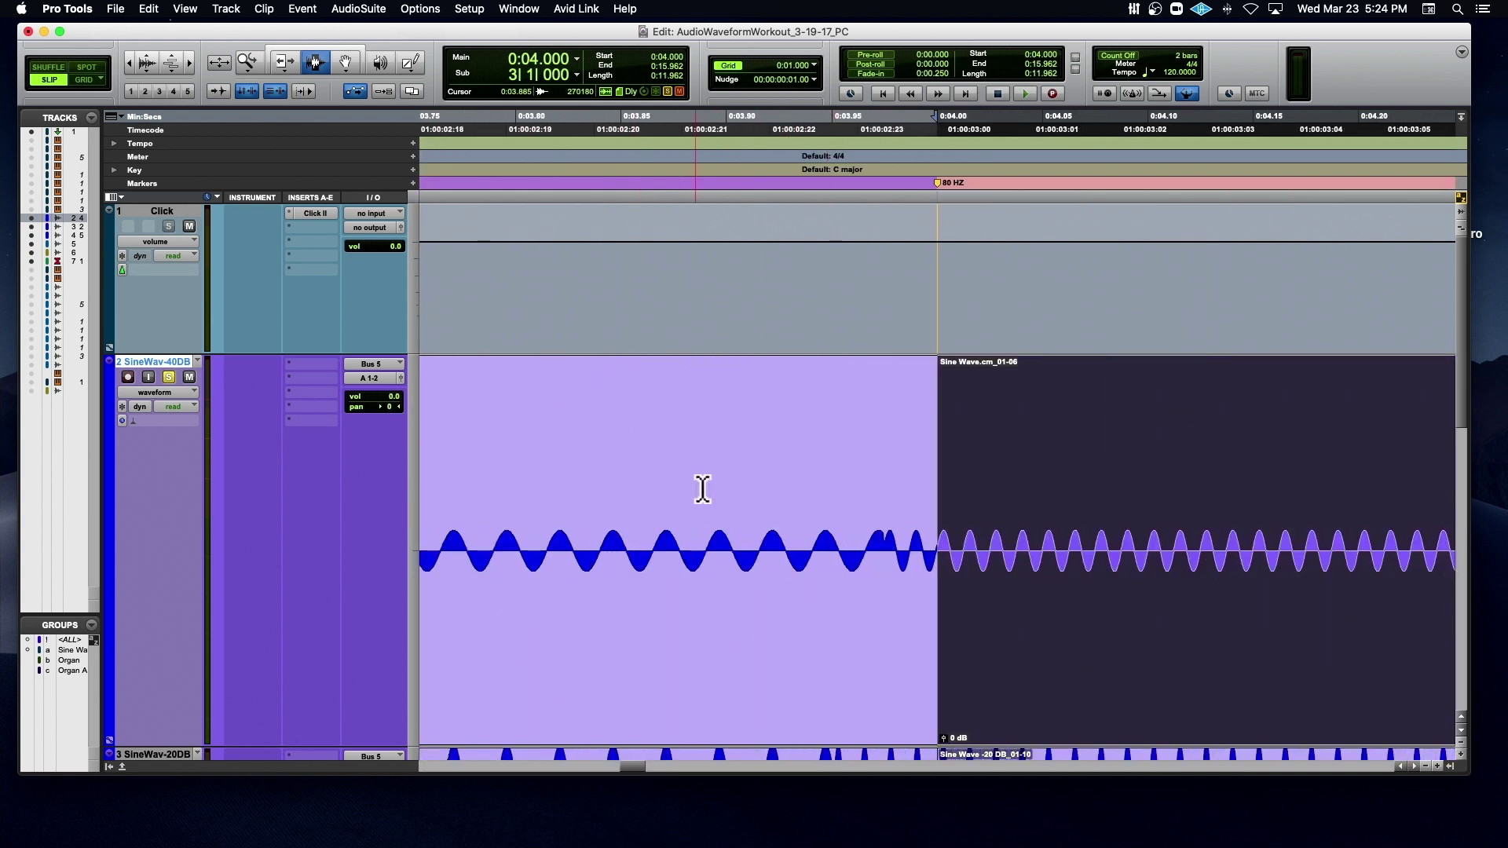
- Play SineWav-40DB from 4.000 seconds and raise its volume to +12.0 dB during playback
key(space)
drag(375, 398, 382, 364)
key(super+bracketleft)
key(super+bracketleft)
key(super+bracketleft)
key(super+bracketleft)
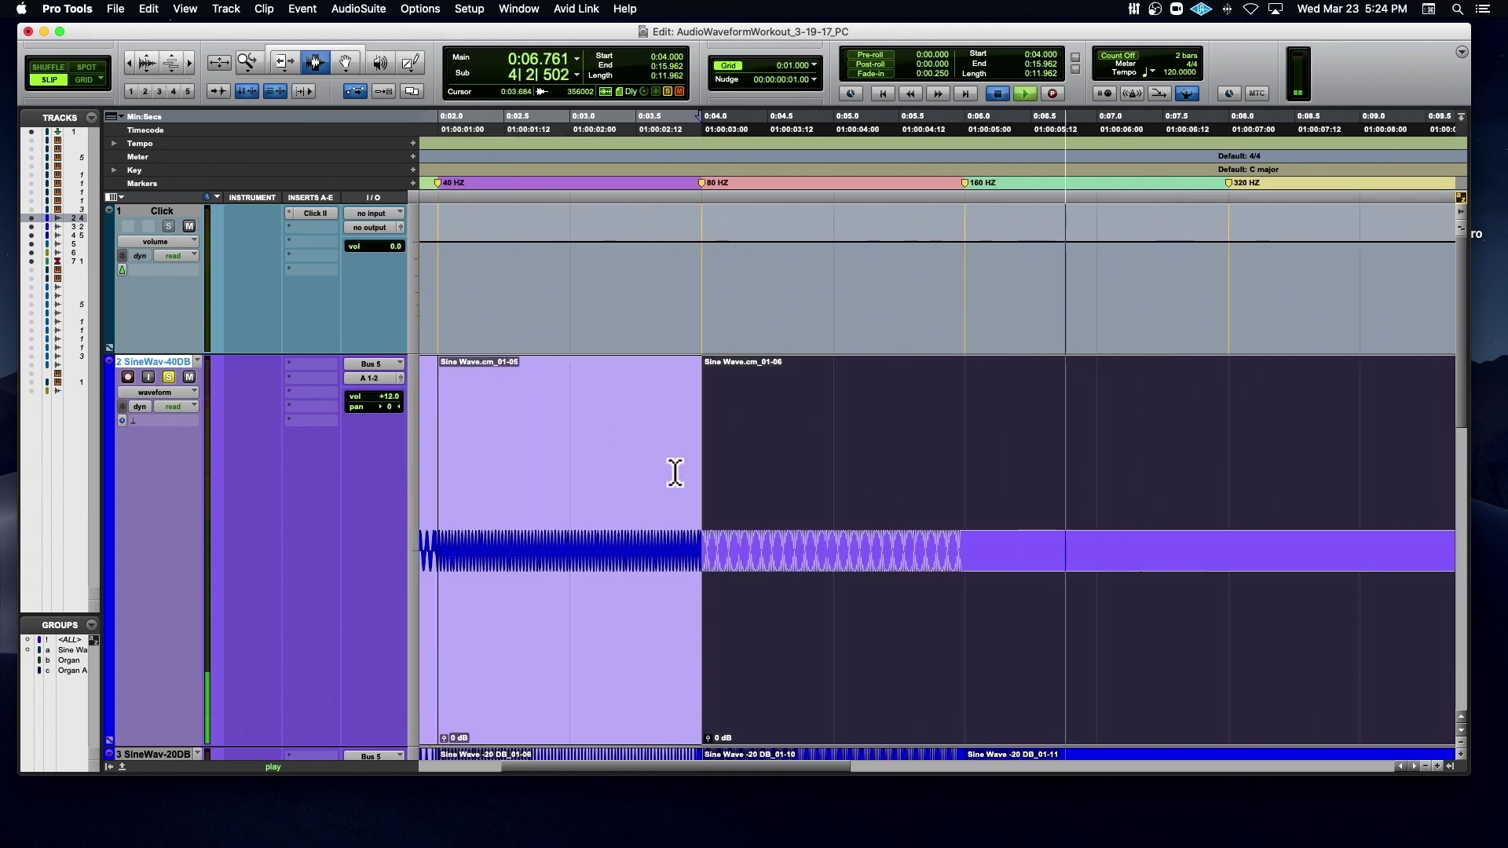
key(space)
- Select all clips on SineWav-40DB and insert the Trim plug-in on the track with a gain of +12.0 dB
click(815, 508)
triple_click(815, 508)
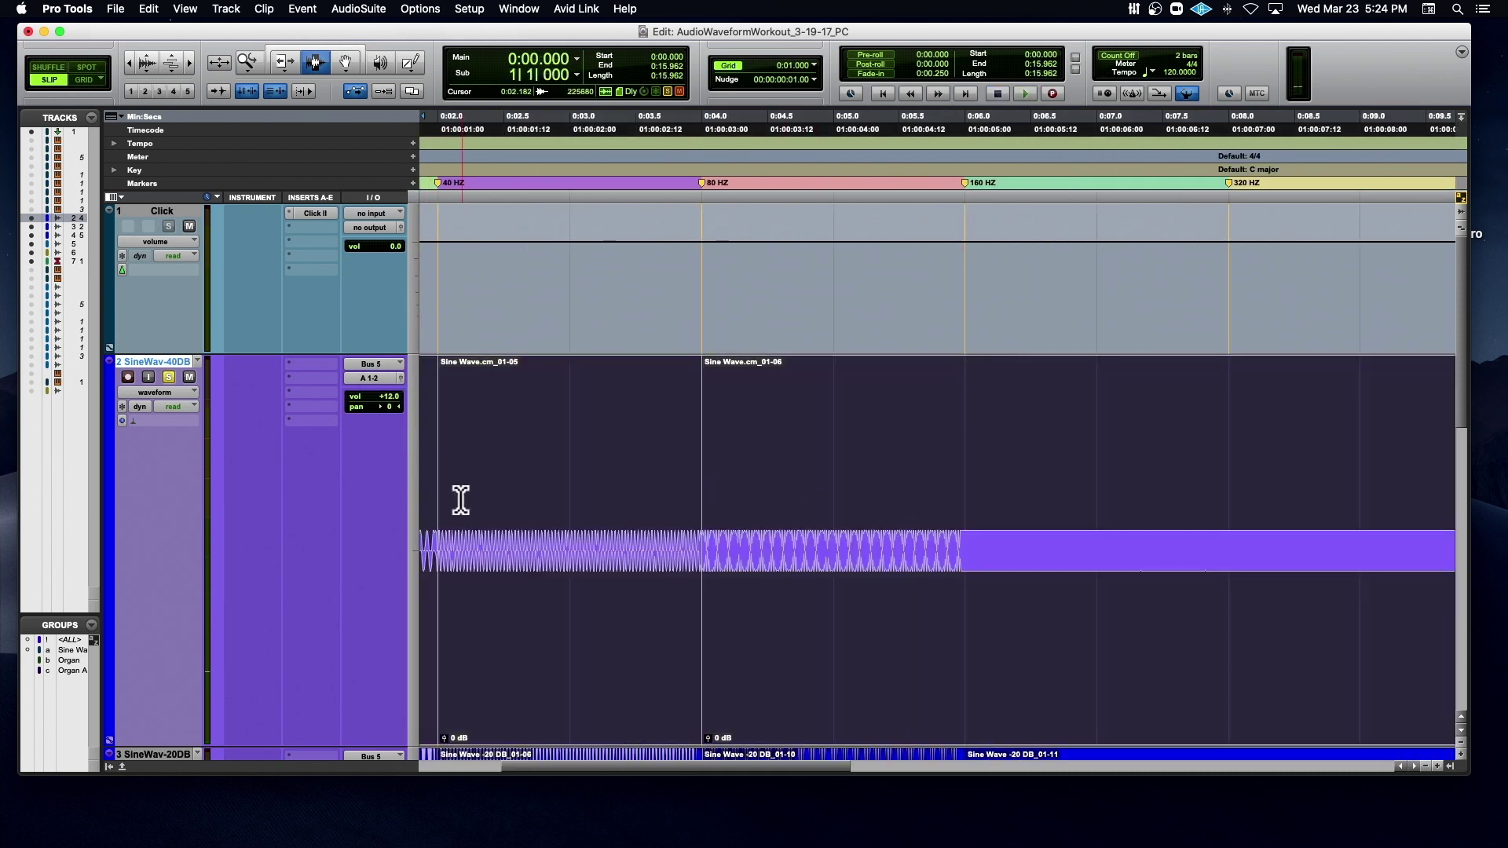
click(297, 363)
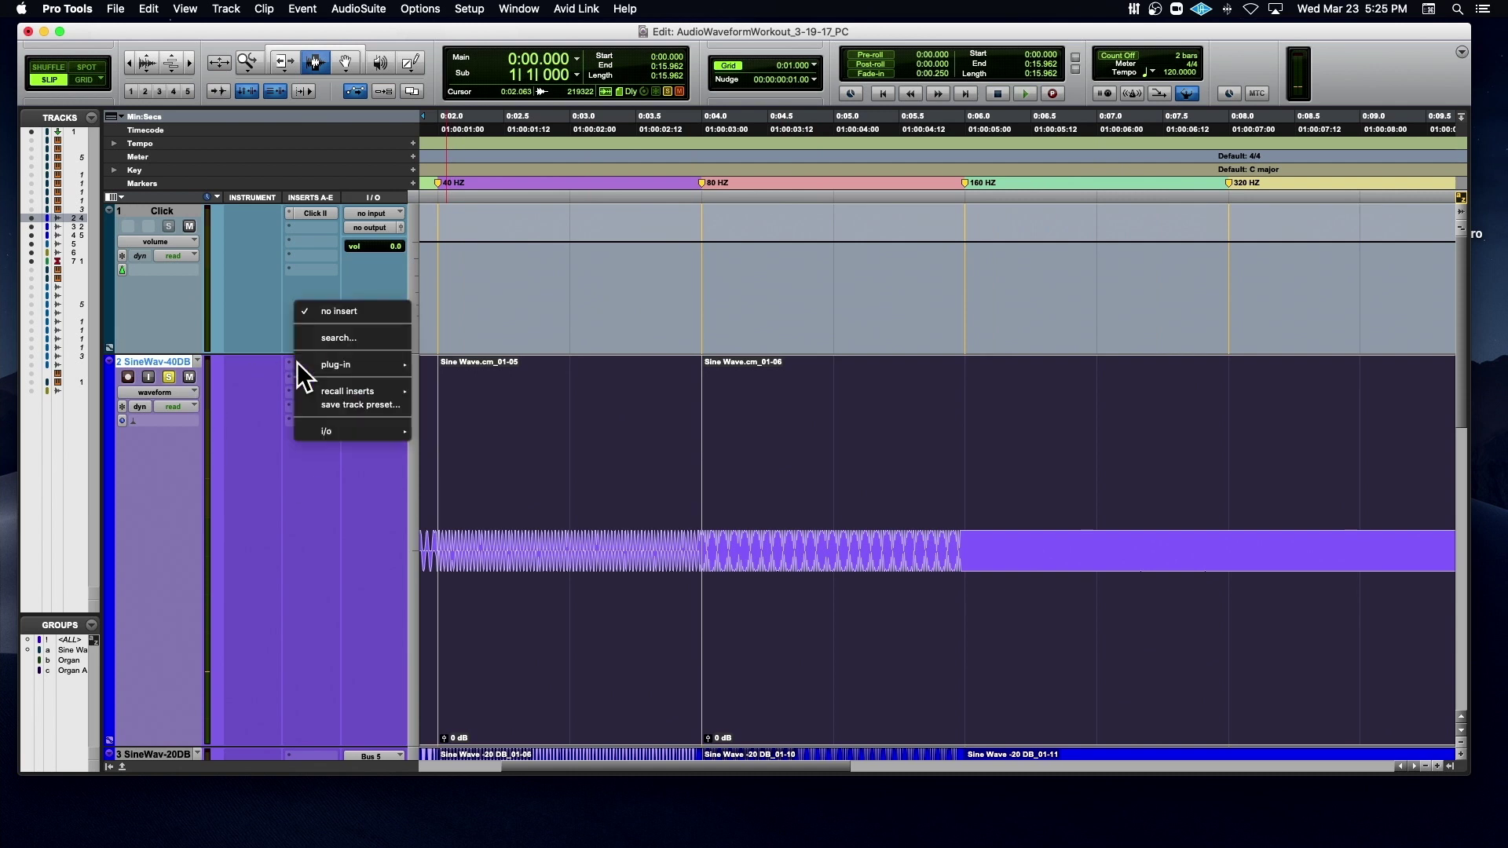
mouse_move(296, 363)
mouse_move(503, 301)
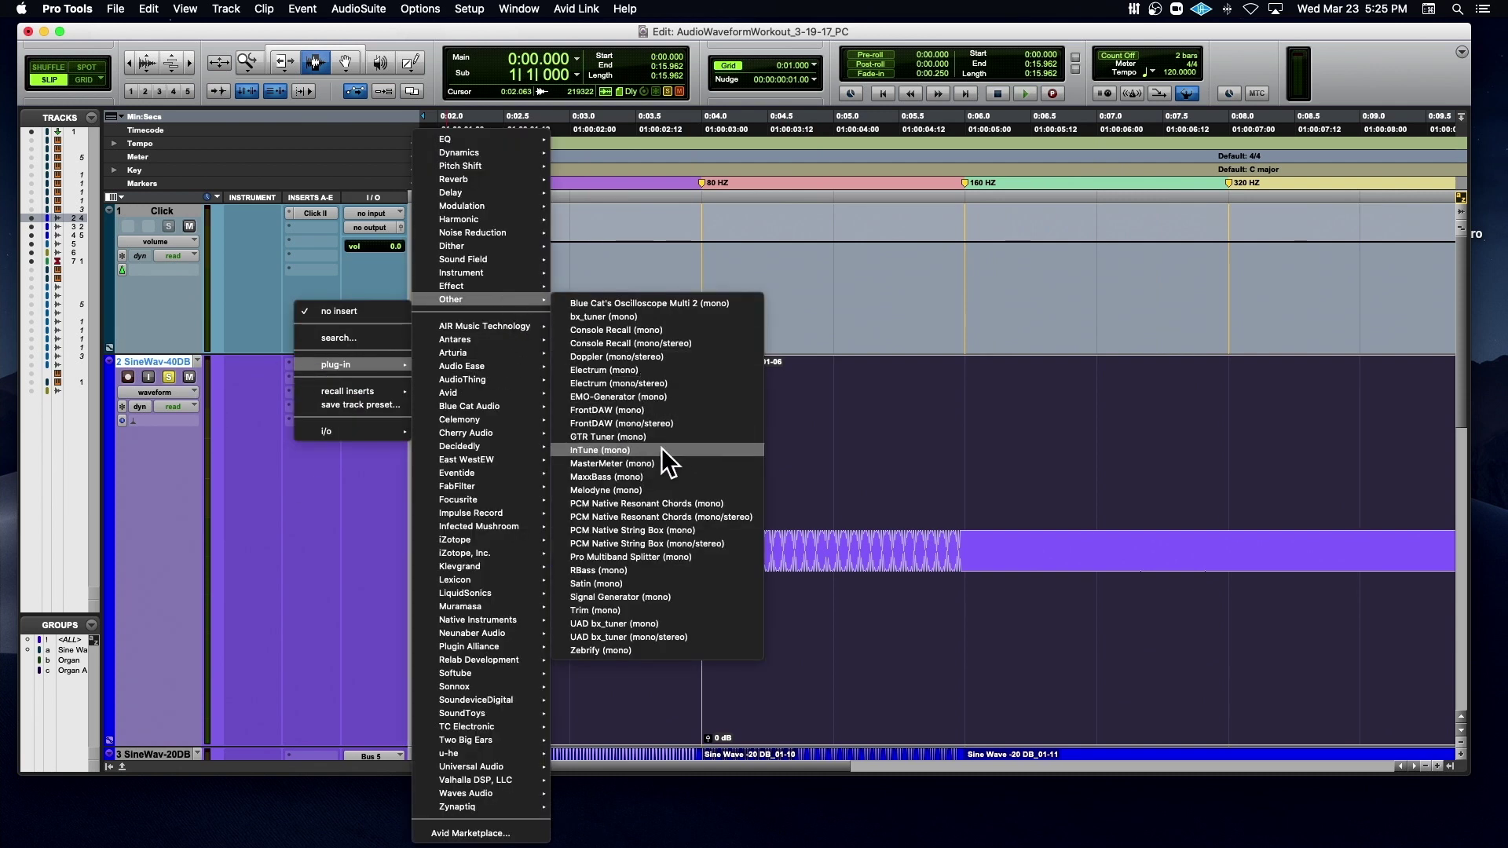
key(Escape)
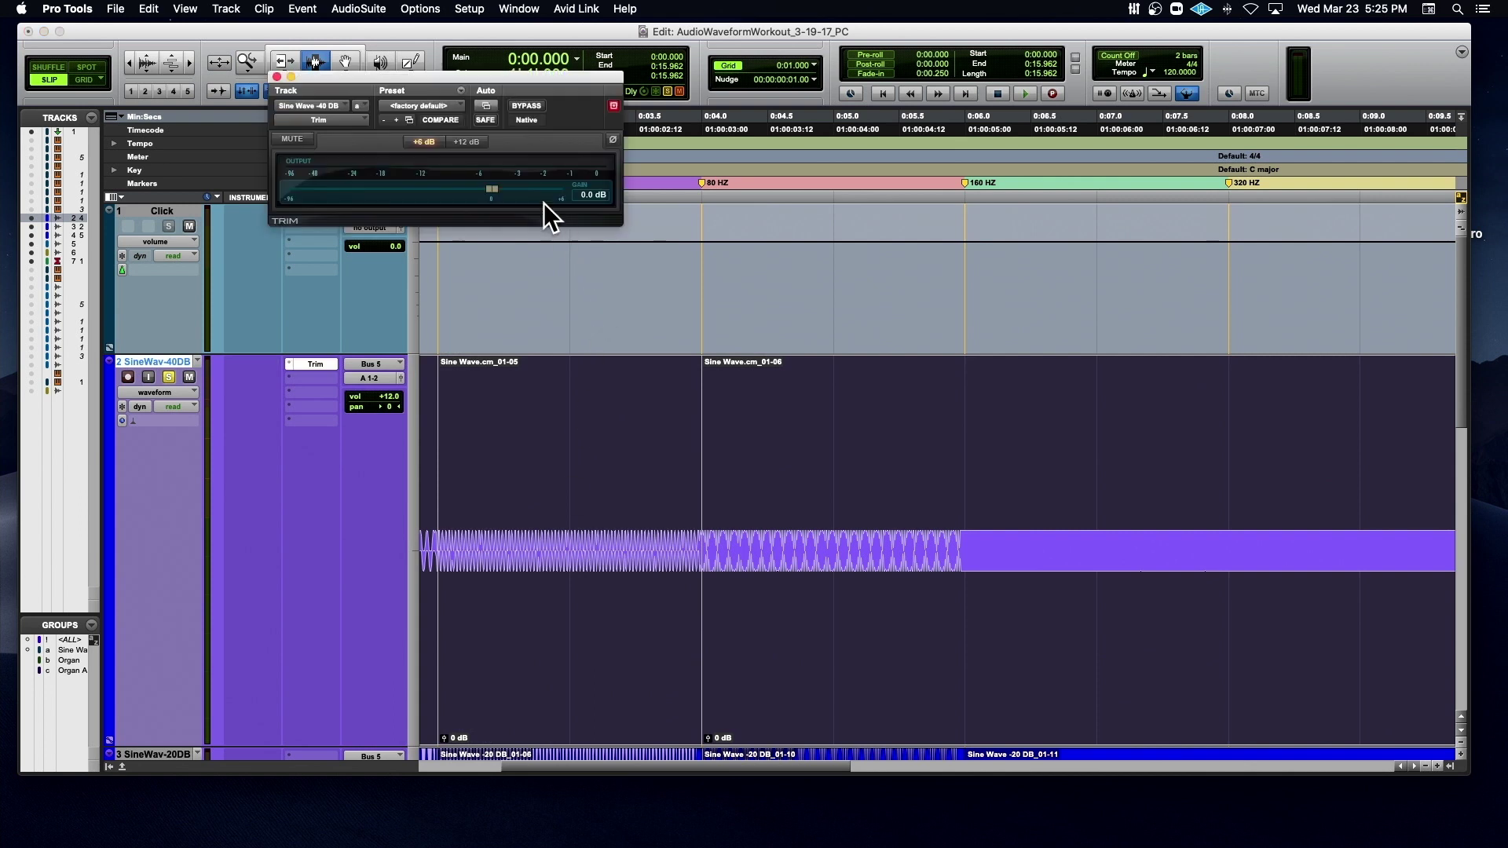
drag(497, 188, 587, 190)
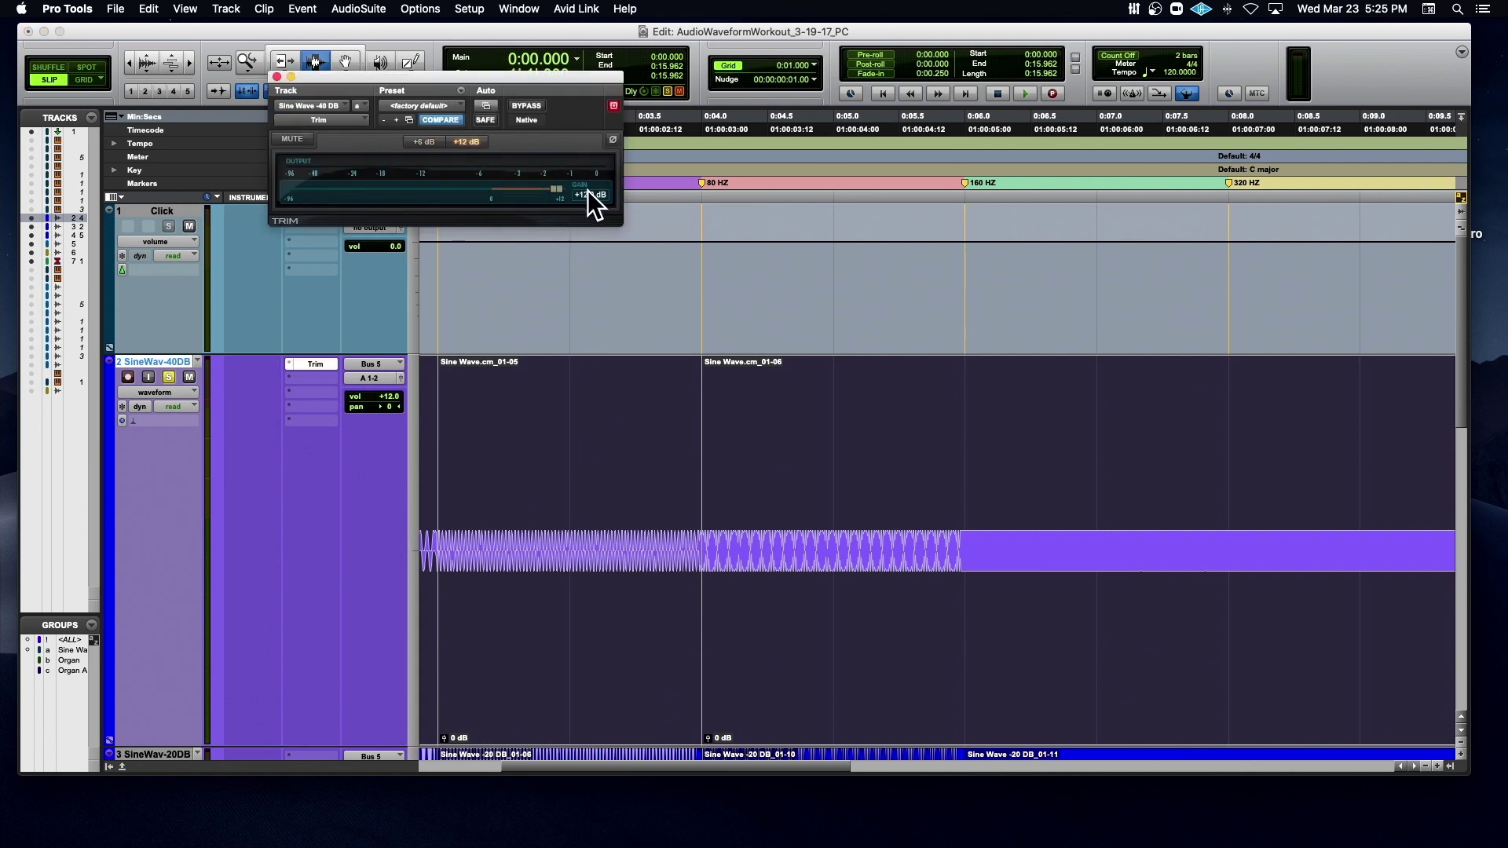
- Play the boosted 40 Hz section of SineWav-40DB from about 2.5 seconds and again from about 2.3 seconds
click(511, 474)
key(space)
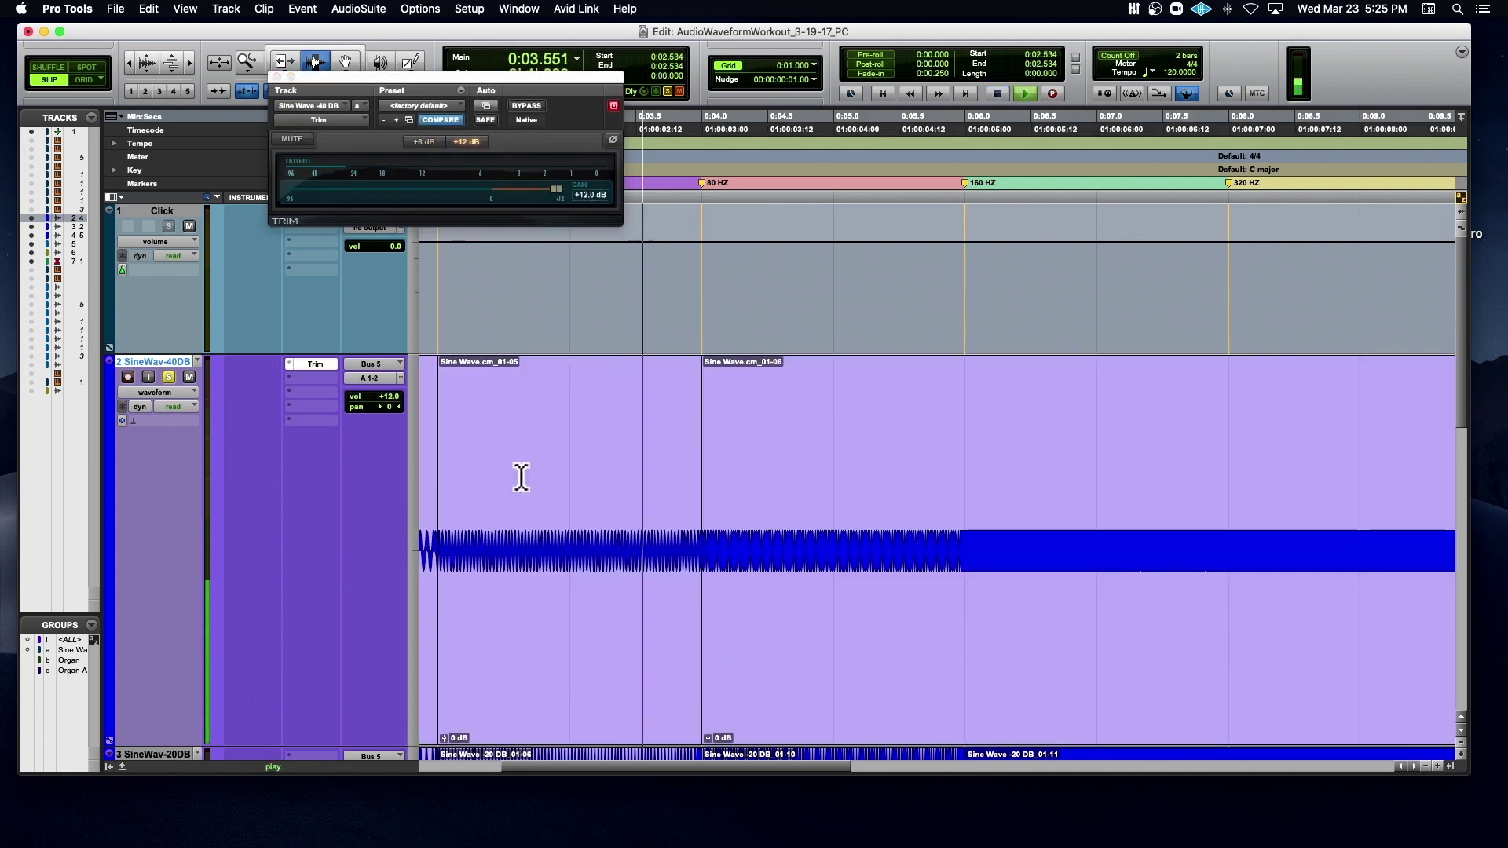
key(space)
click(456, 483)
click(472, 479)
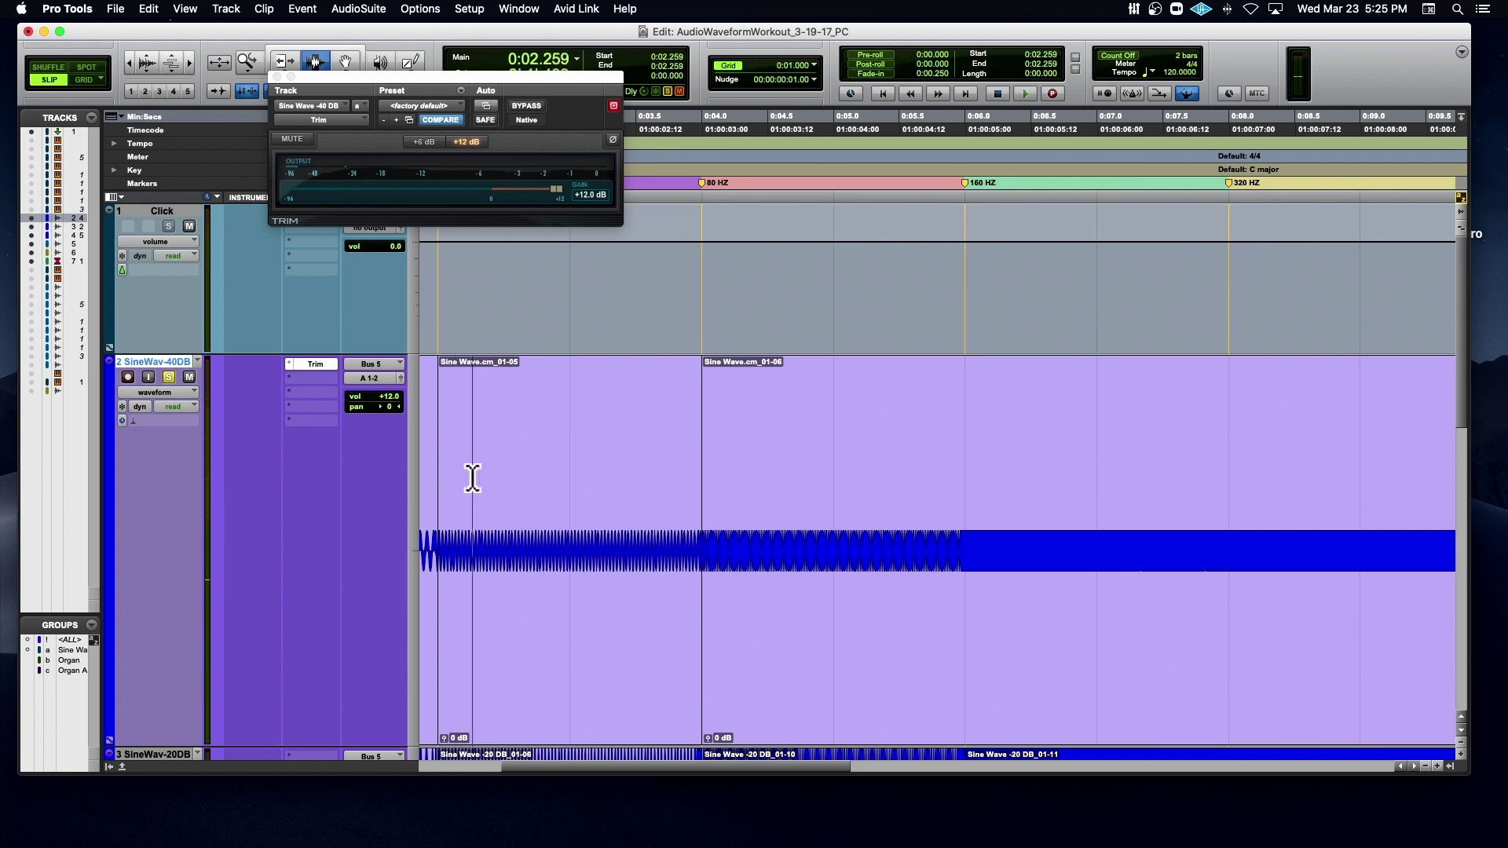
key(space)
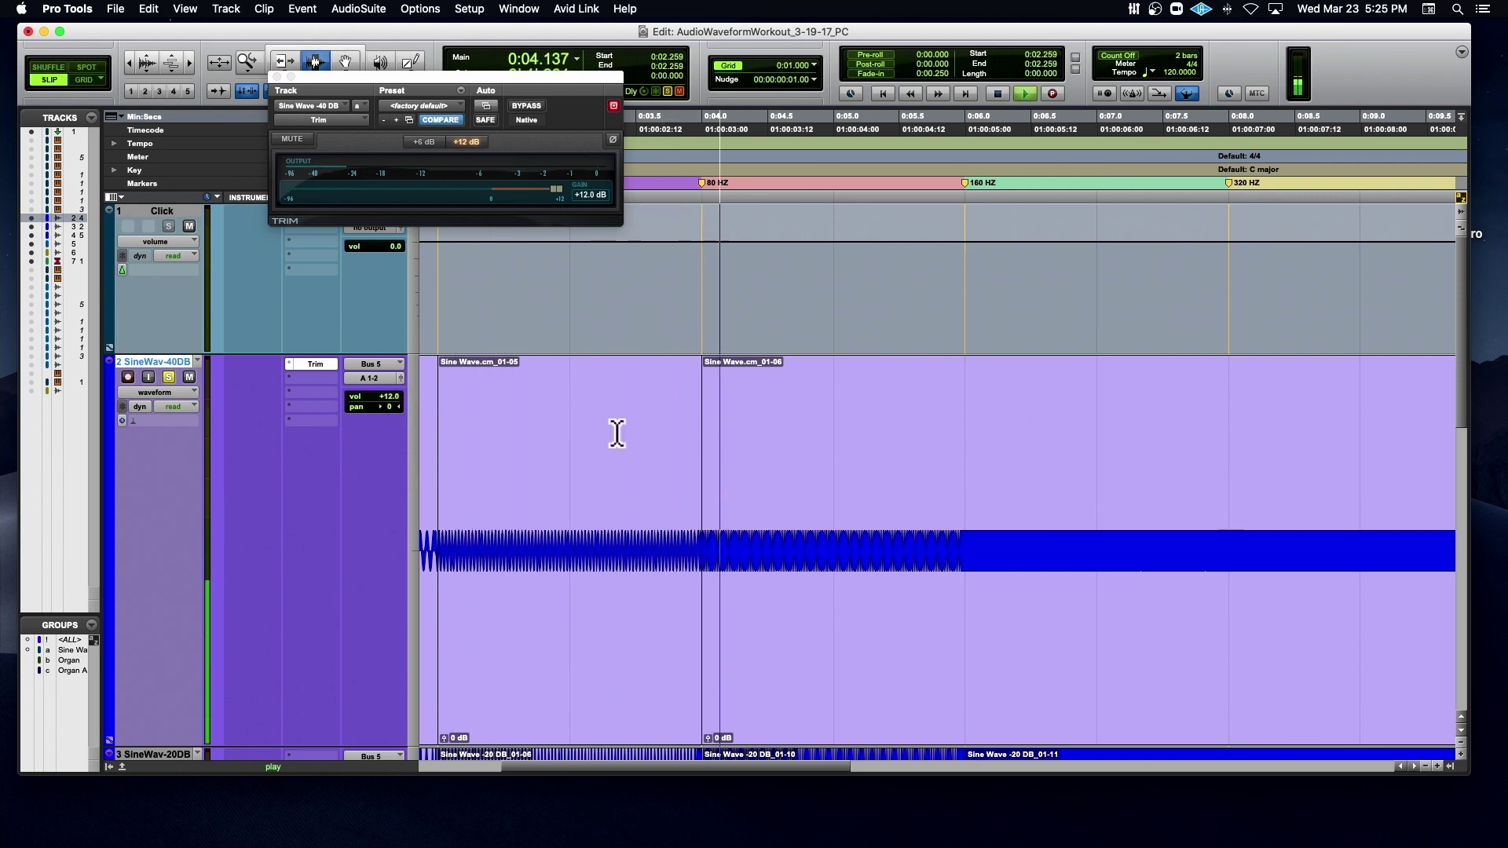
key(space)
- Audition SineWav-40DB from about 4.2 seconds in the 80 Hz section and from about 6.2 seconds through the higher frequencies
click(730, 477)
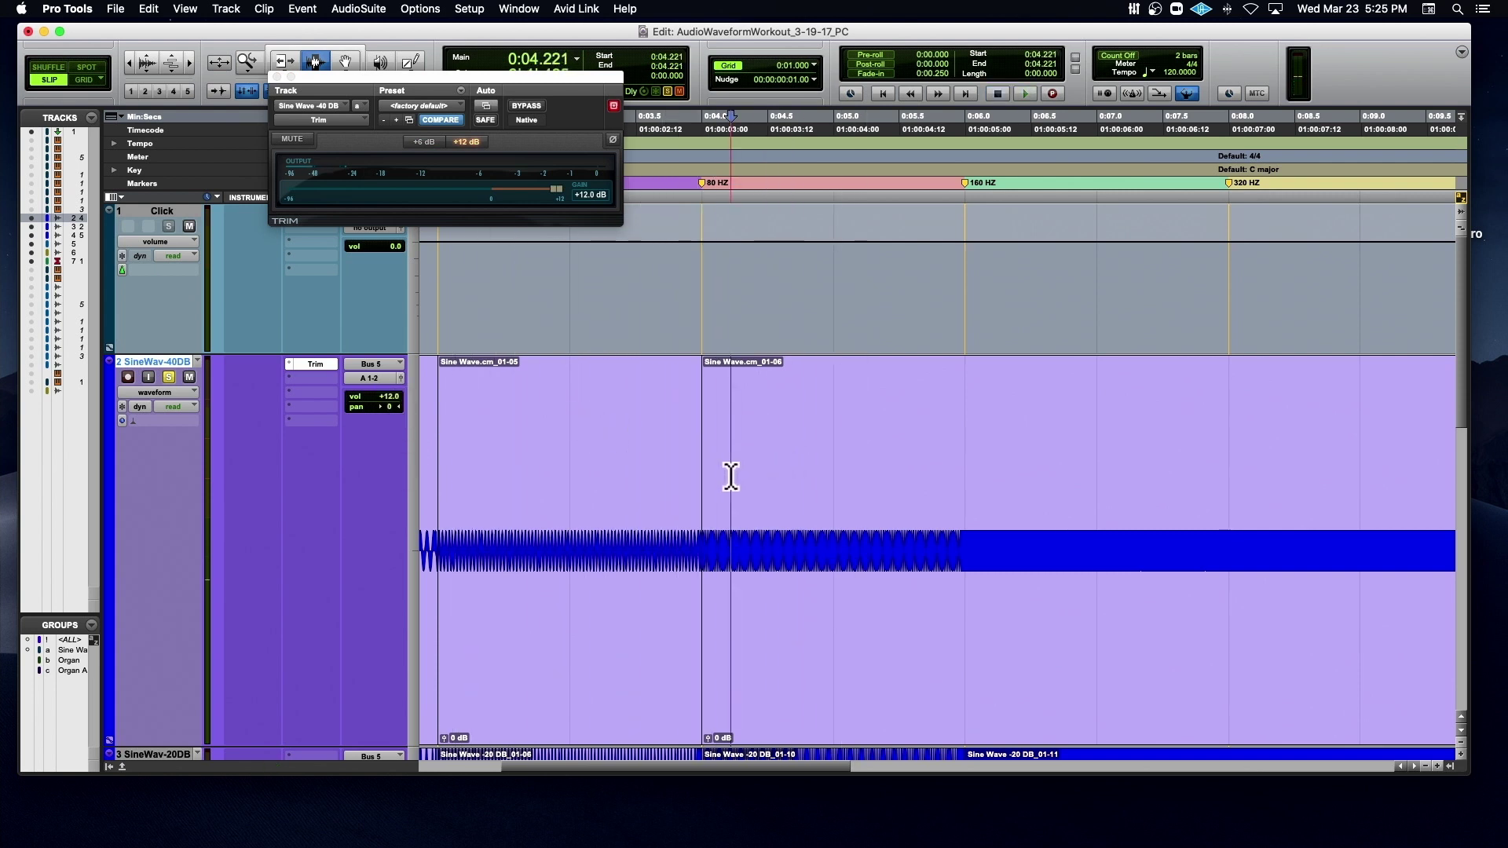
key(space)
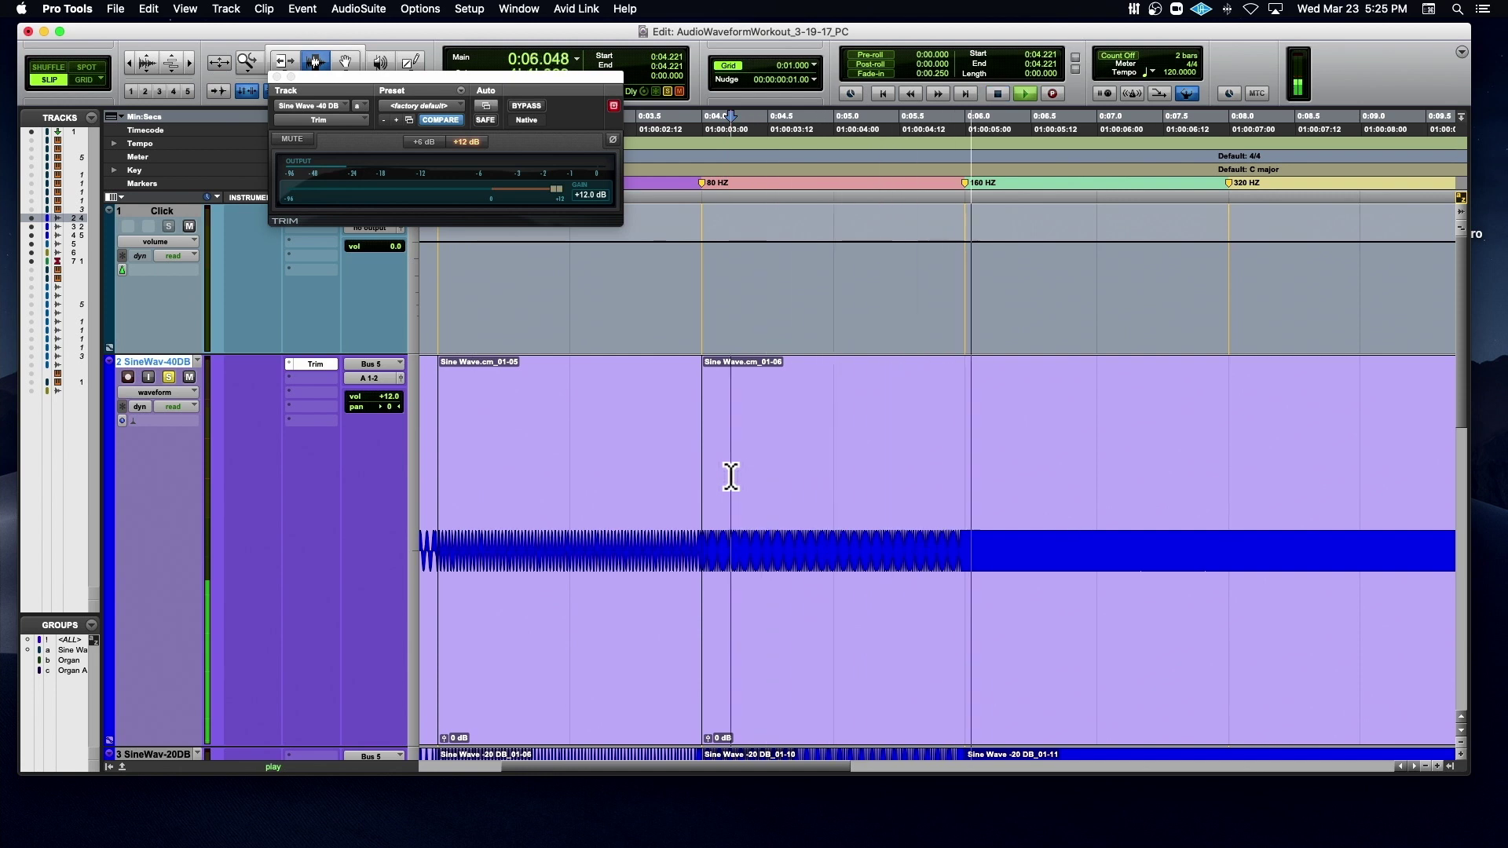
key(space)
click(990, 465)
key(space)
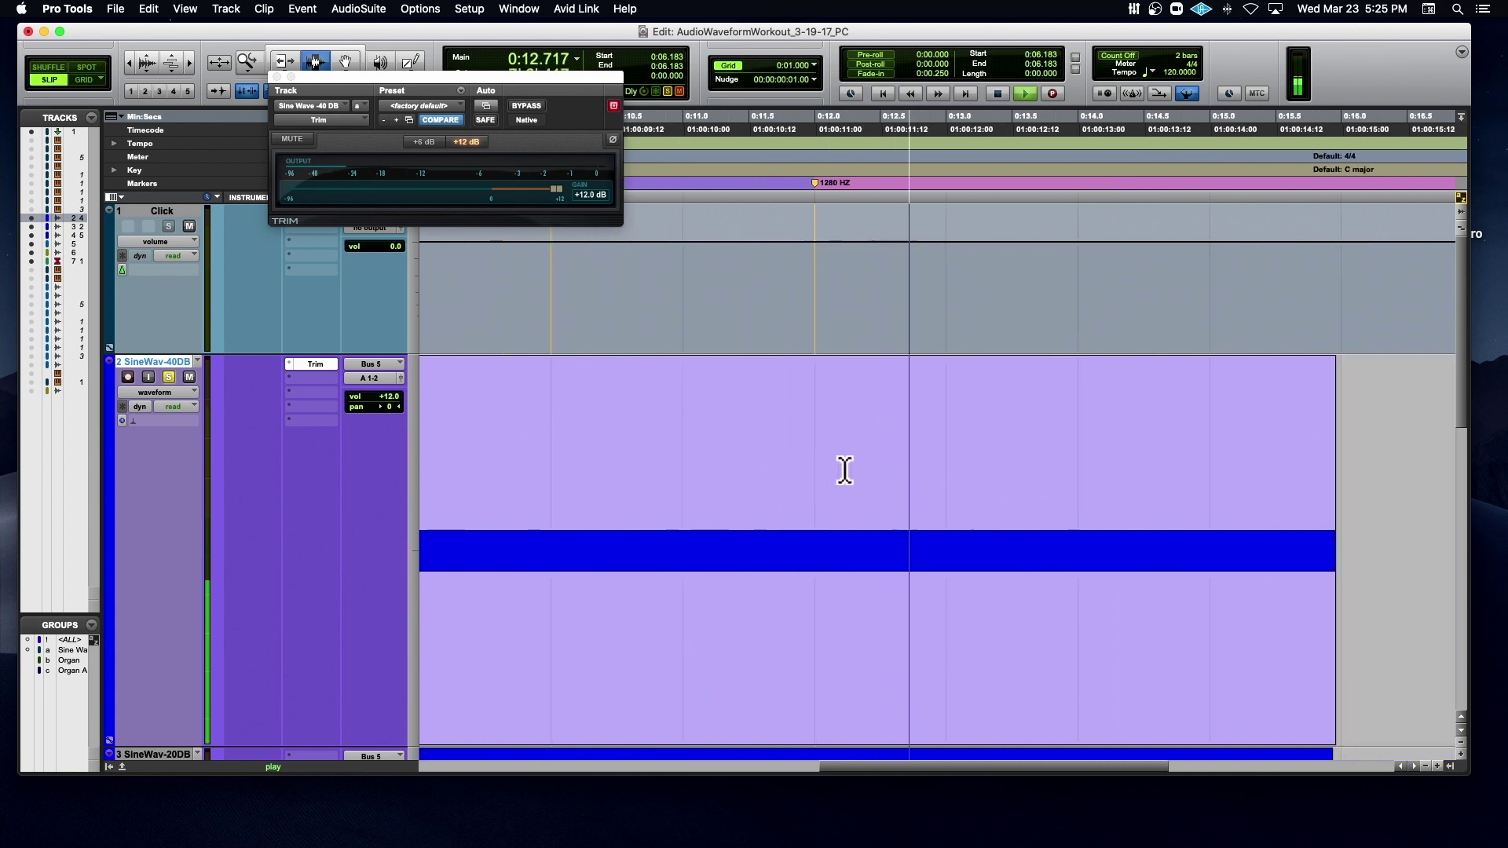
- Place the cursor at the 1280 HZ marker and examine the 640 Hz to 1280 Hz transition on SineWav-40DB at several zoom levels
click(801, 475)
click(814, 469)
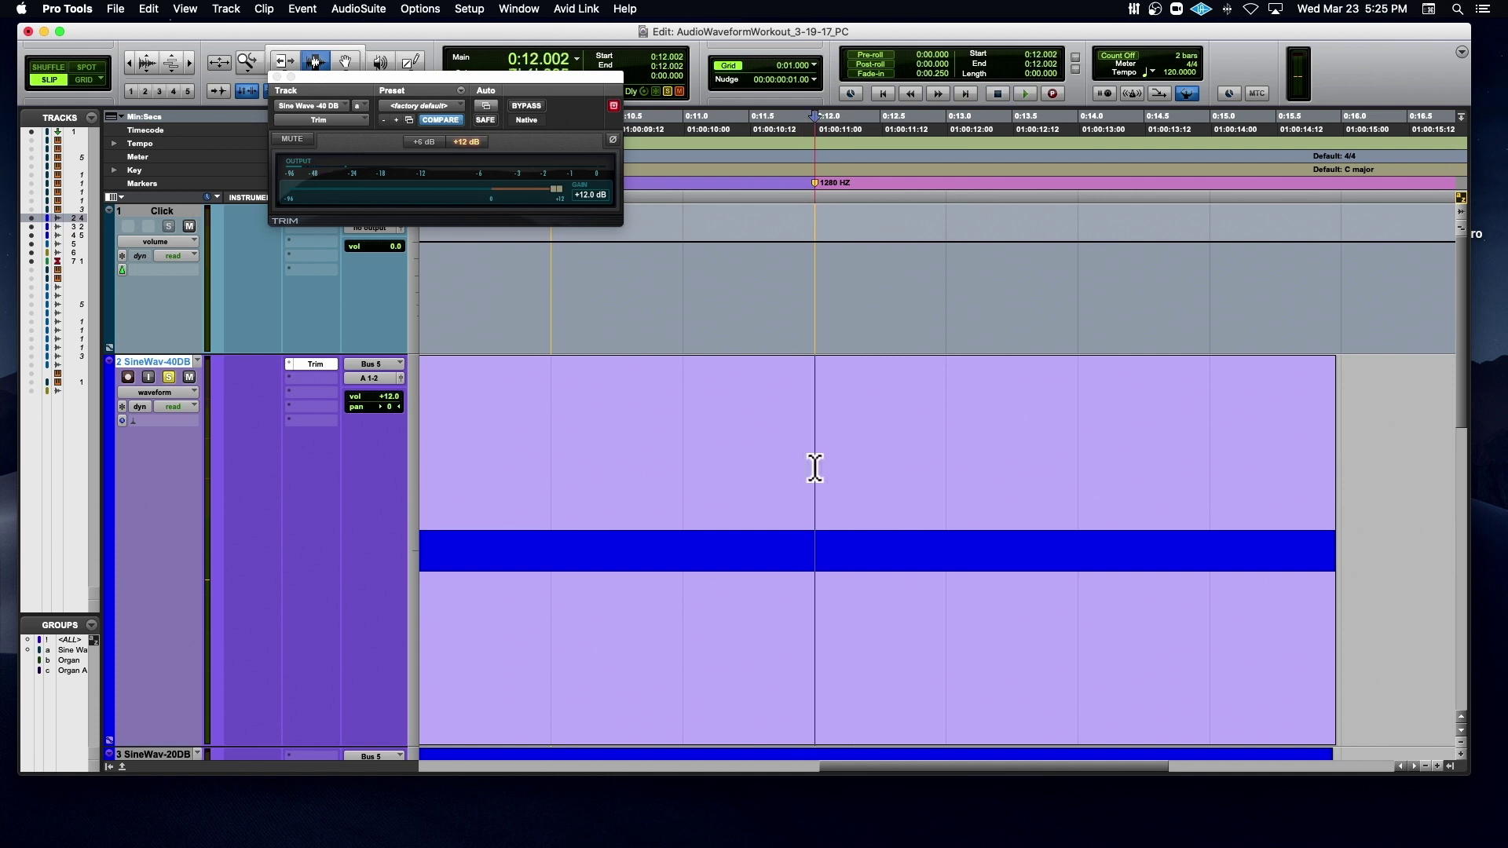
key(super+bracketright)
key(super+bracketright)
key(super+bracketright)
key(super+bracketright)
key(super+bracketright)
key(super+bracketright)
key(super+bracketright)
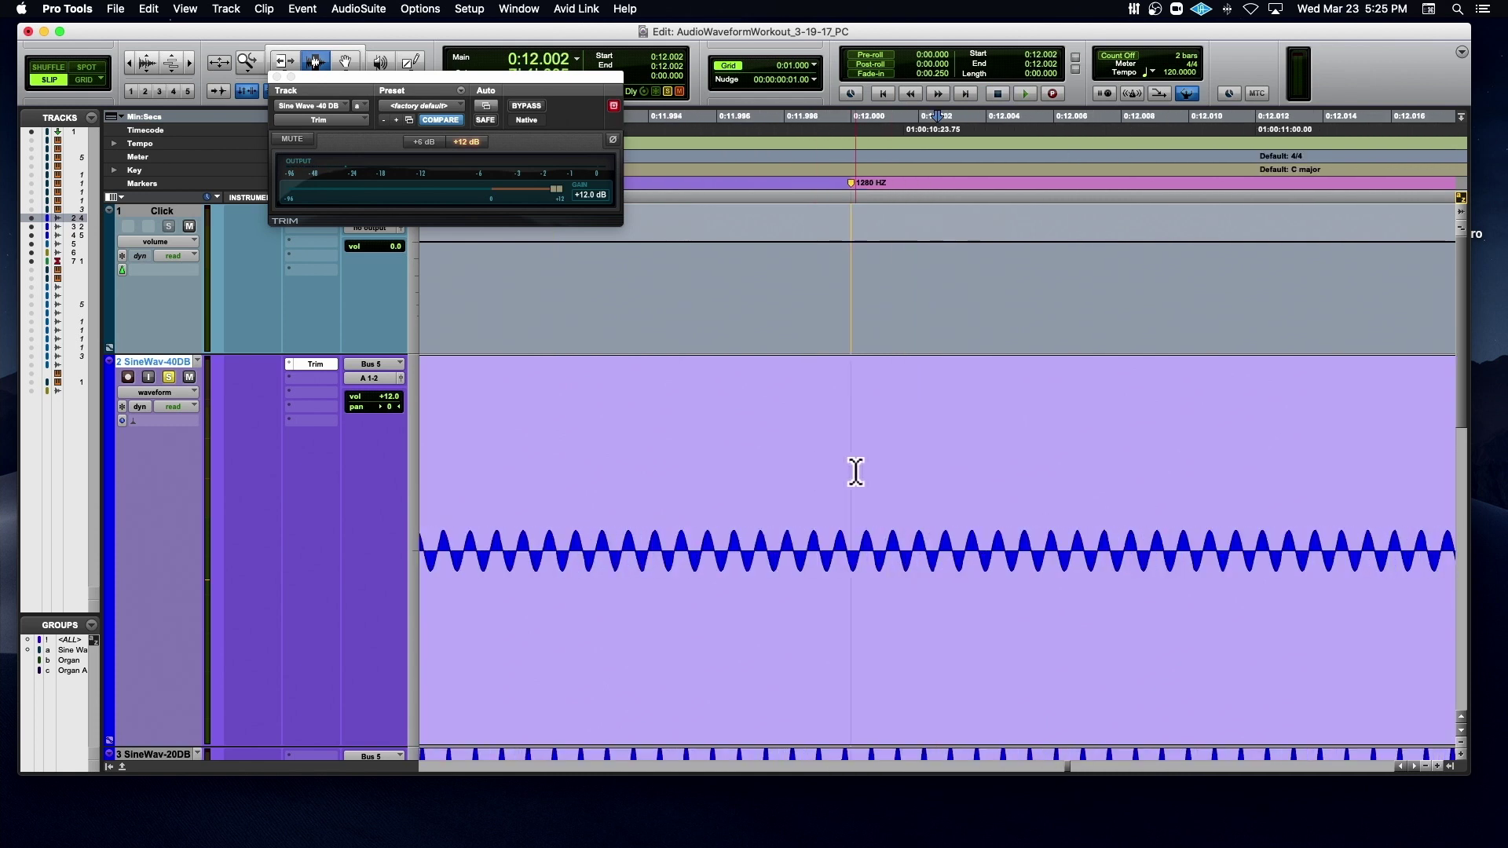
key(super+bracketleft)
key(super+bracketleft)
key(super+bracketleft)
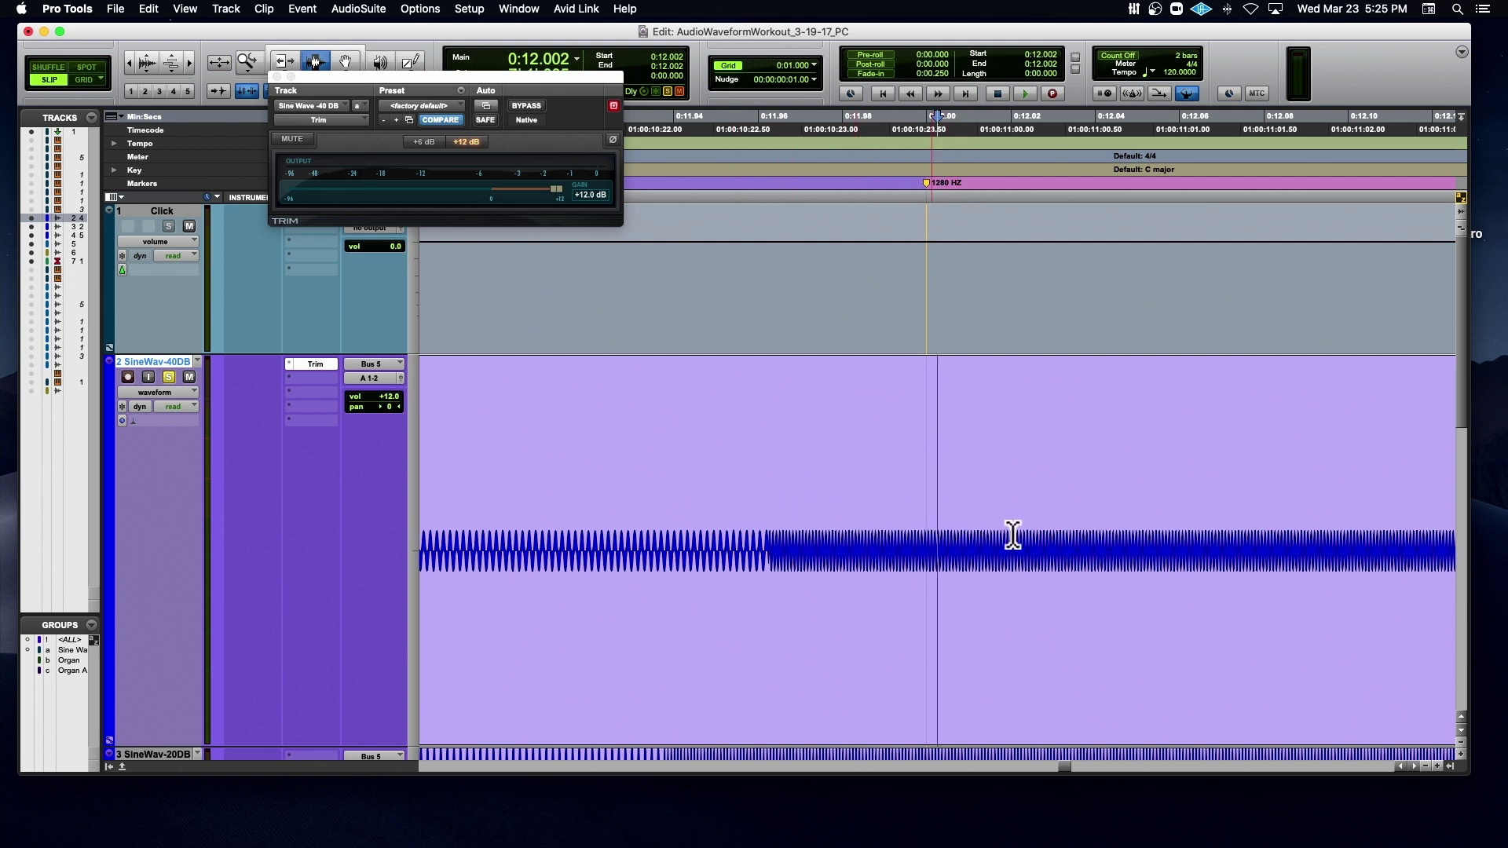
scroll(1171, 532, right, 3)
key(super+bracketleft)
key(super+bracketleft)
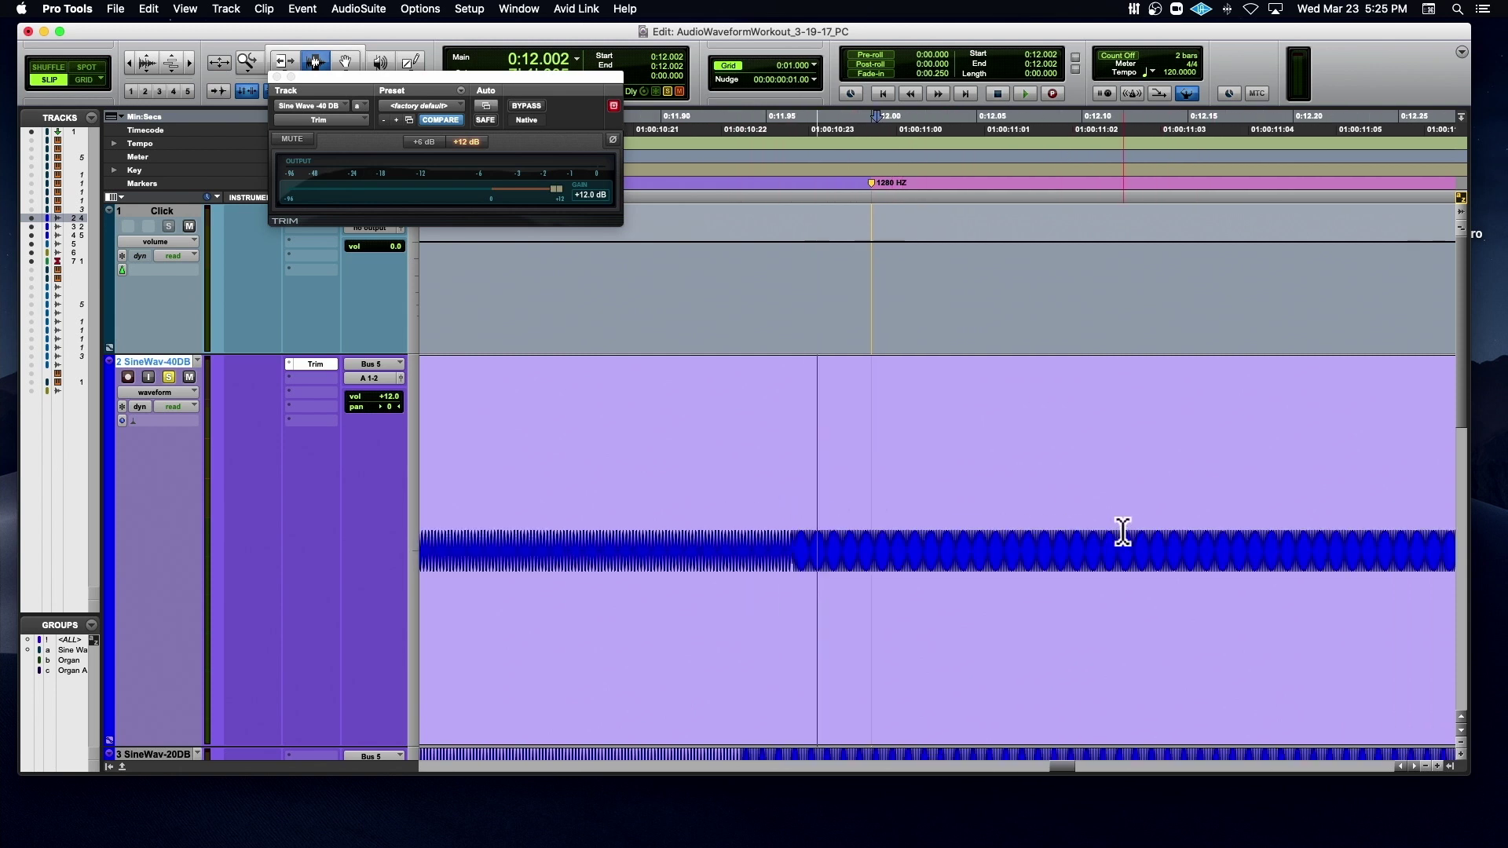
key(super+bracketright)
key(super+bracketright)
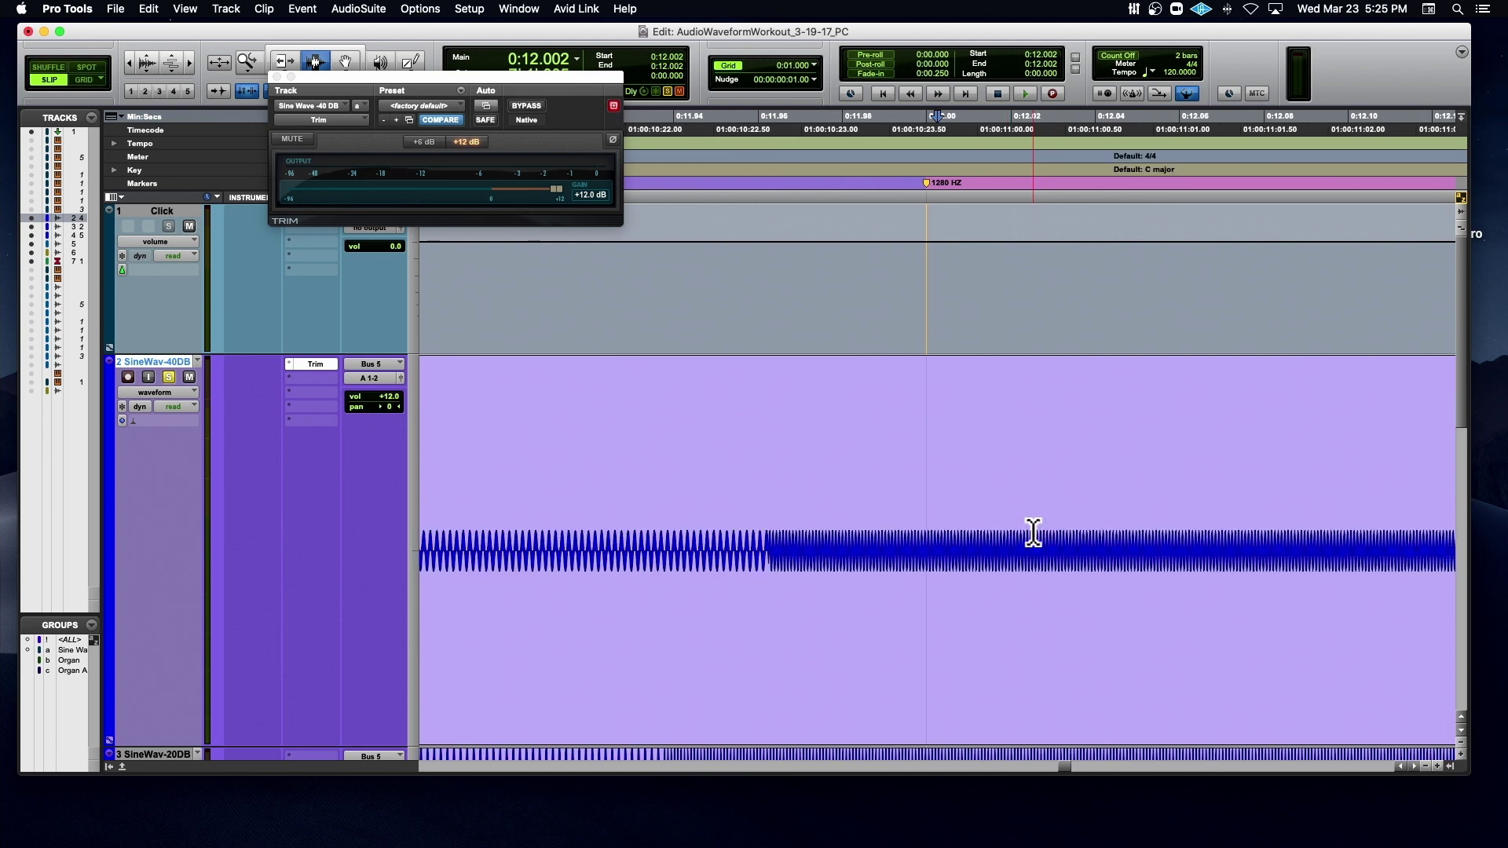
- Compare the waveforms on the sine wave tracks from the 1280 Hz section back to the 20 Hz section at the session start
scroll(1033, 533, right, 4)
scroll(1033, 532, down, 5)
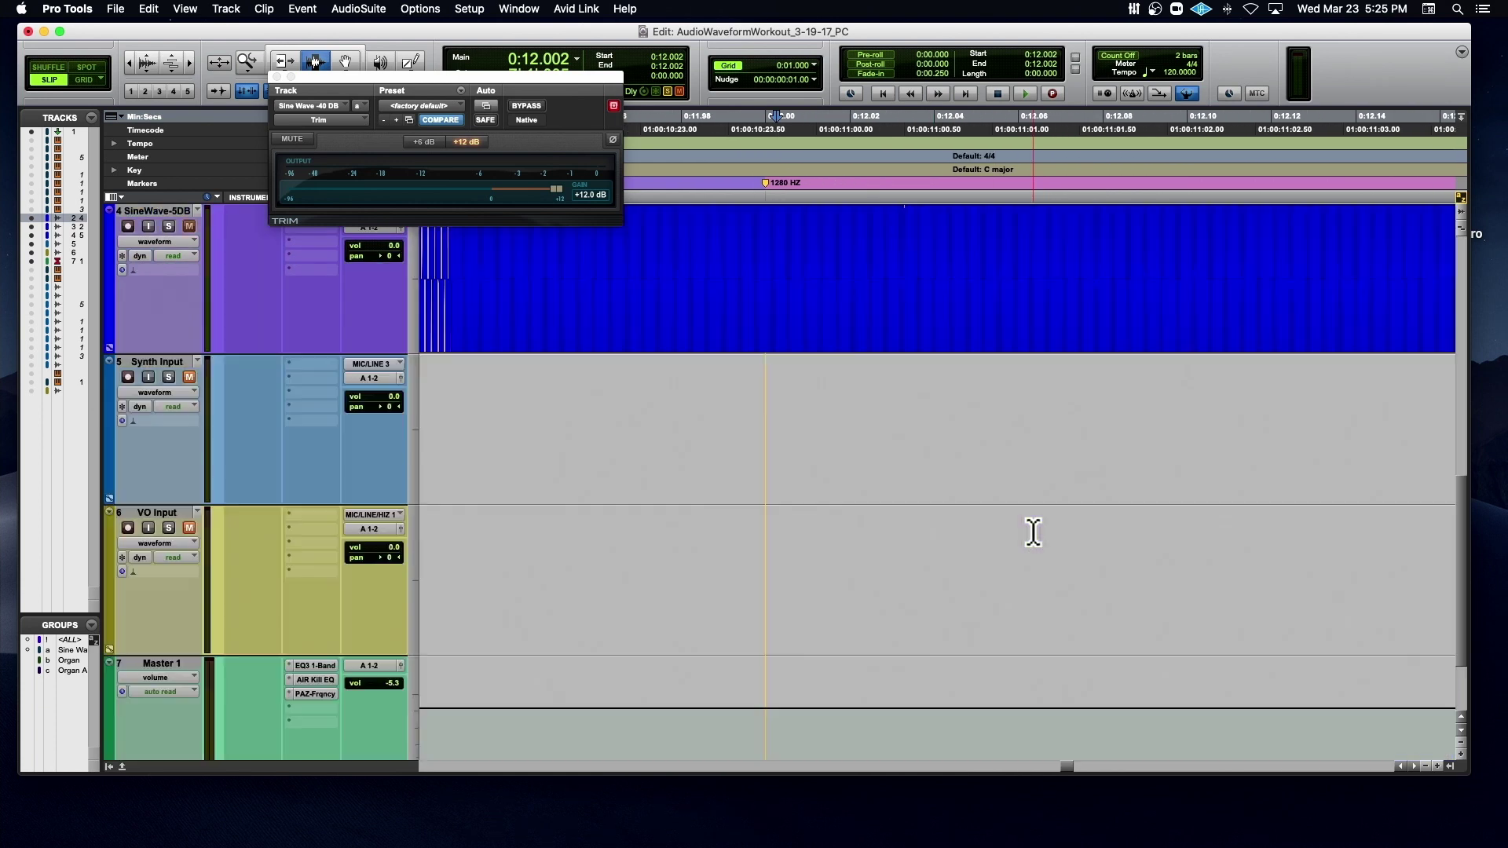
scroll(1033, 532, up, 4)
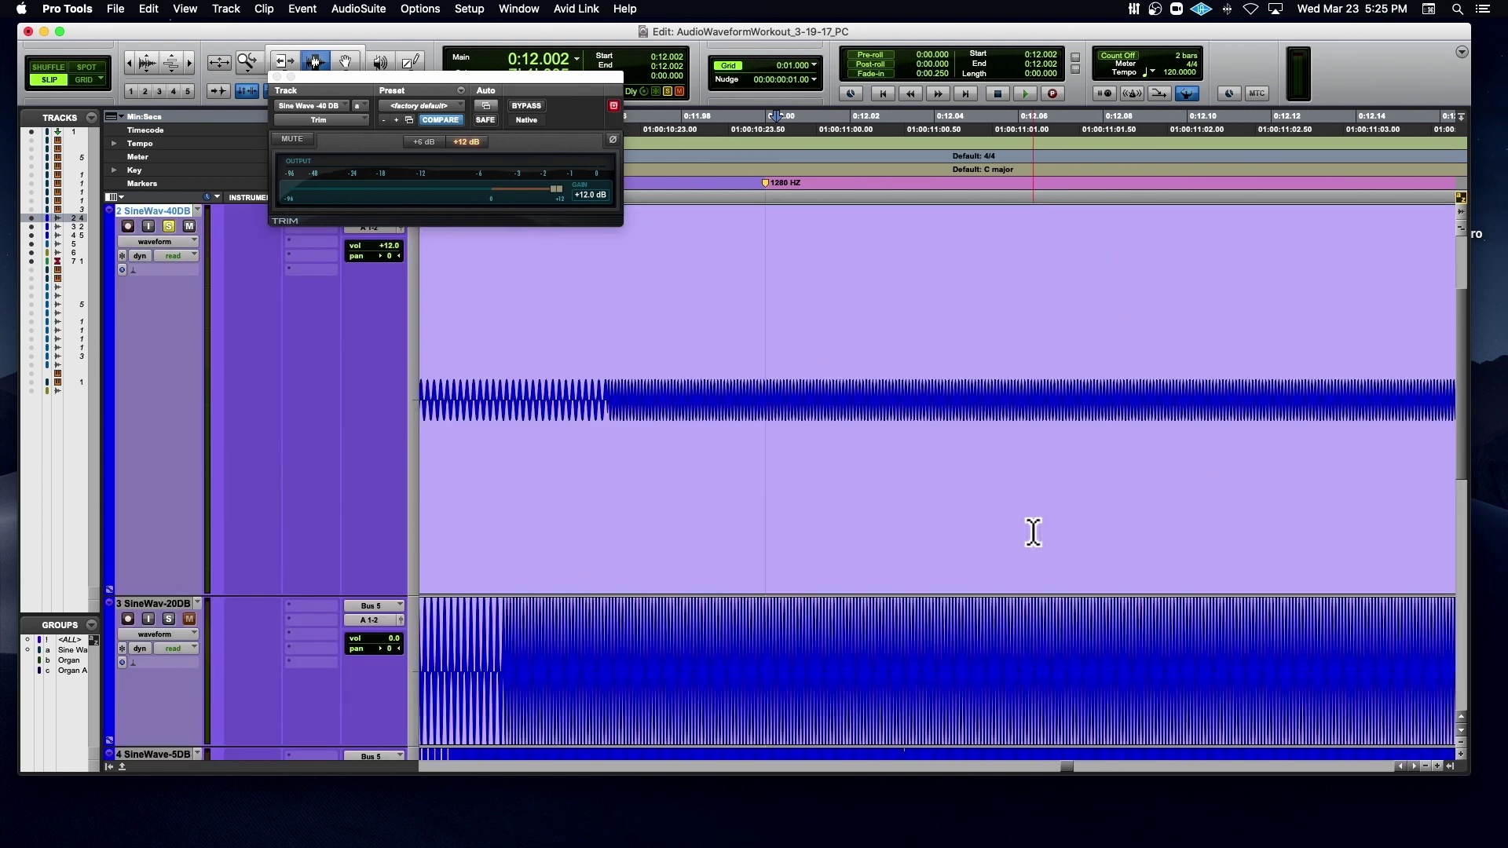
scroll(597, 516, left, 15)
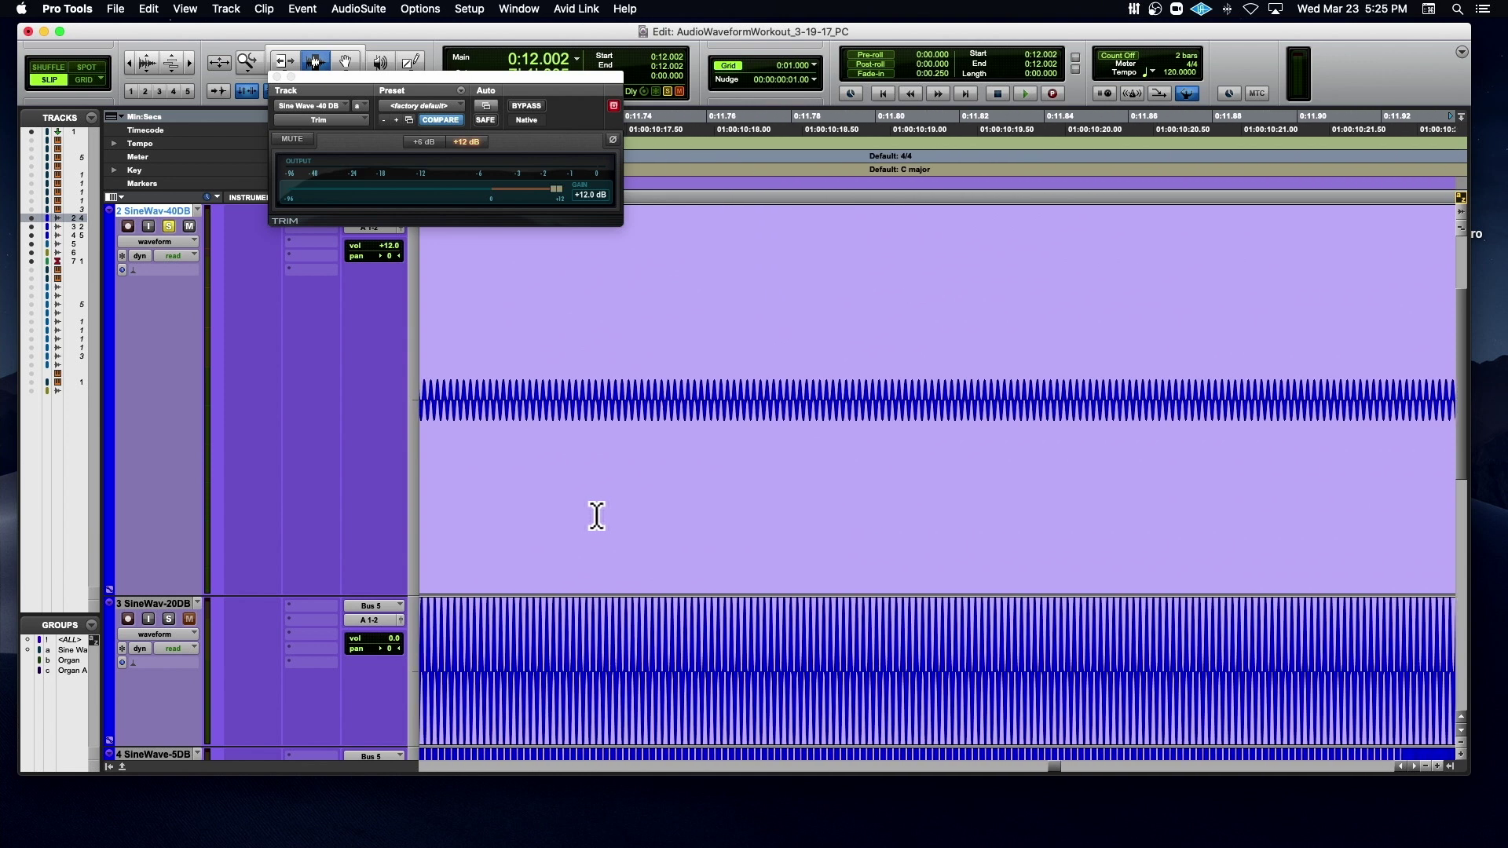
scroll(597, 516, left, 20)
scroll(597, 516, up, 6)
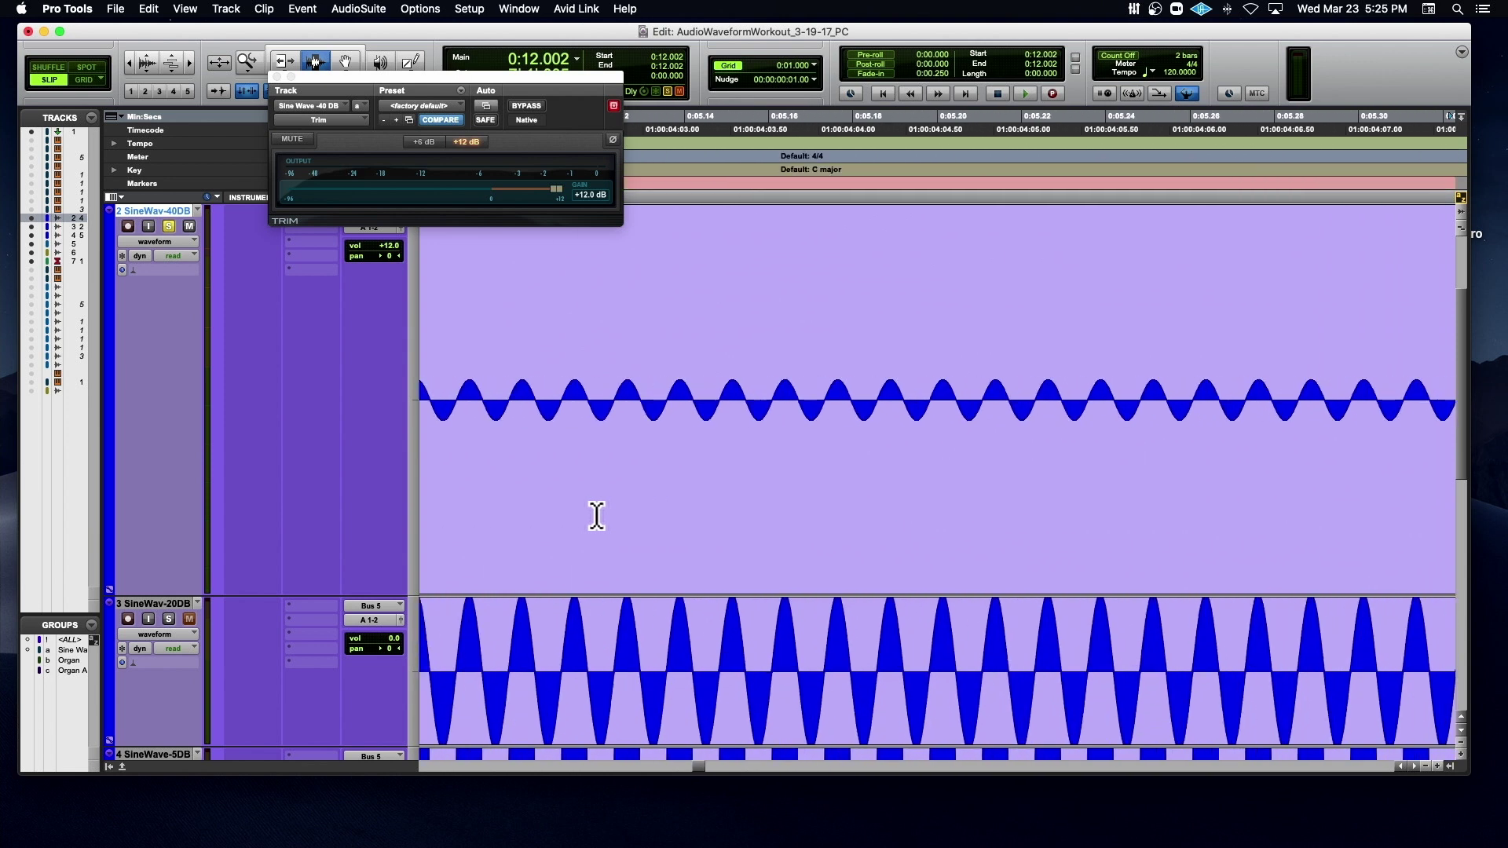
scroll(597, 516, down, 5)
scroll(597, 516, up, 5)
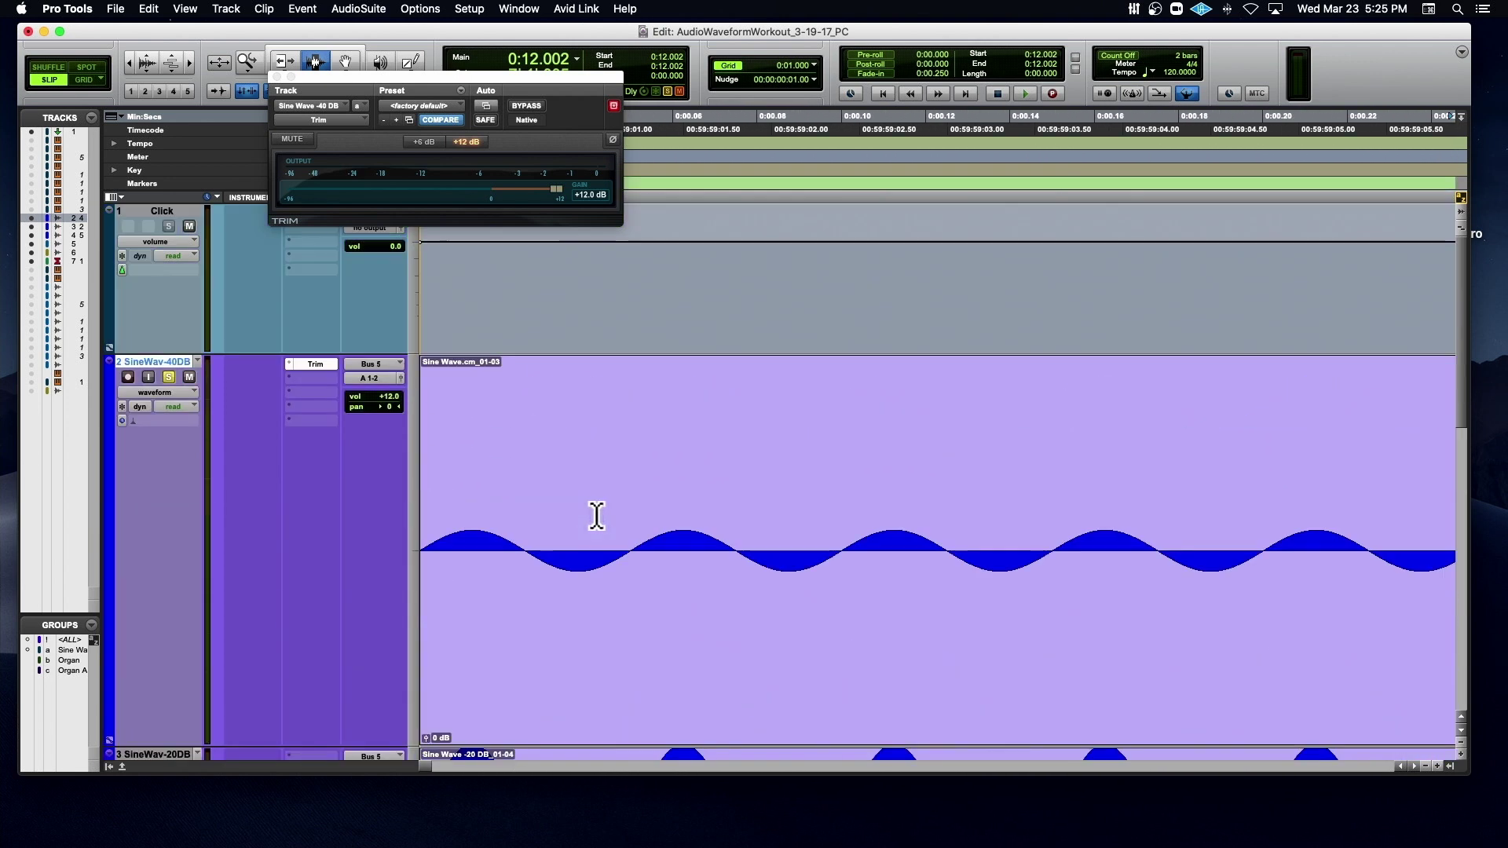
- Reset the Trim gain to 0.0 dB and the SineWav-40DB track volume to 0.0 dB
drag(554, 187, 488, 186)
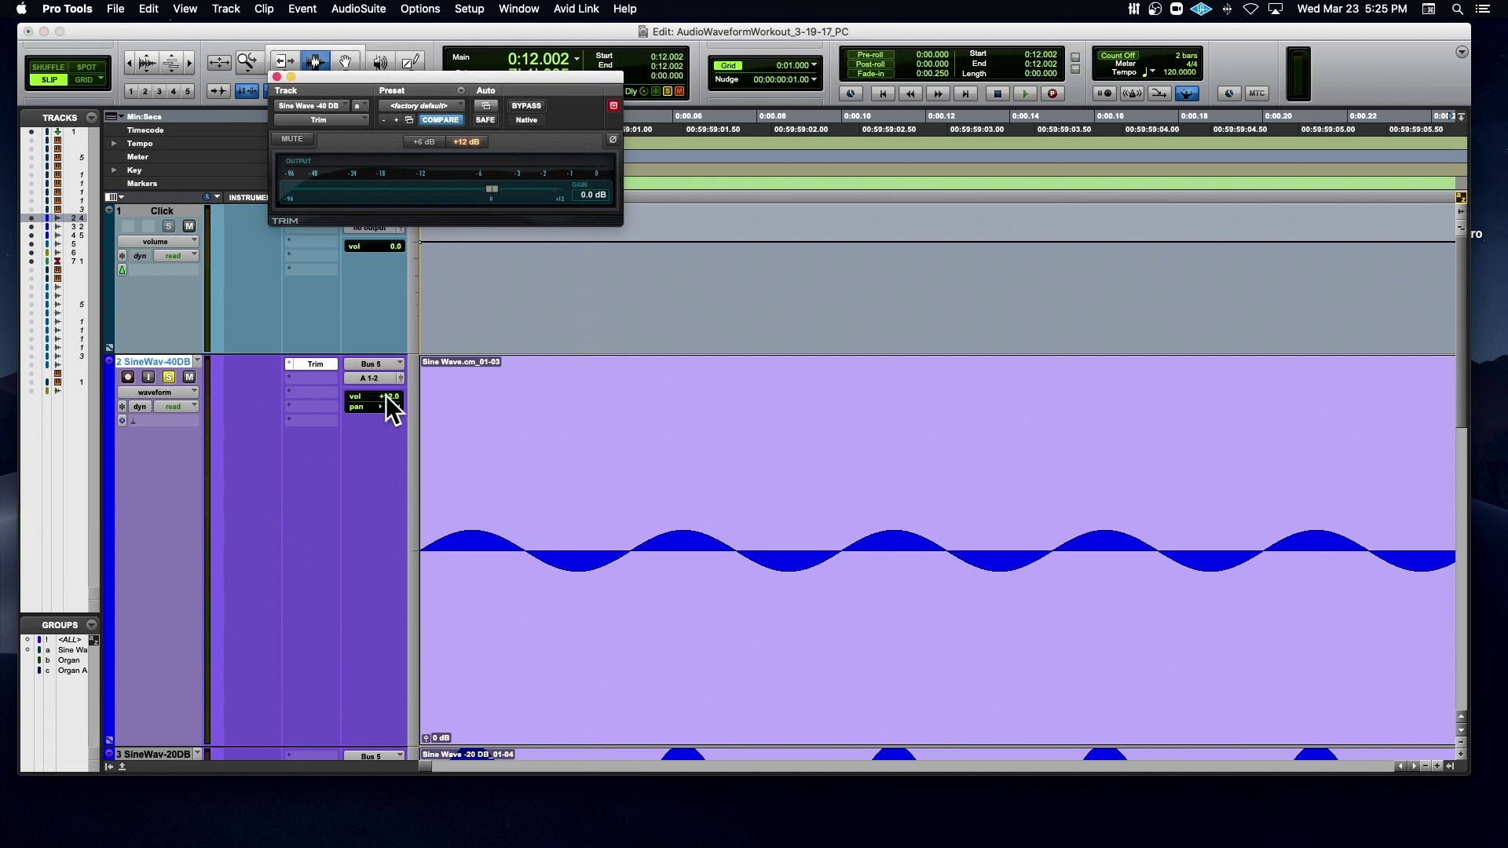
click(455, 411)
scroll(488, 411, down, 3)
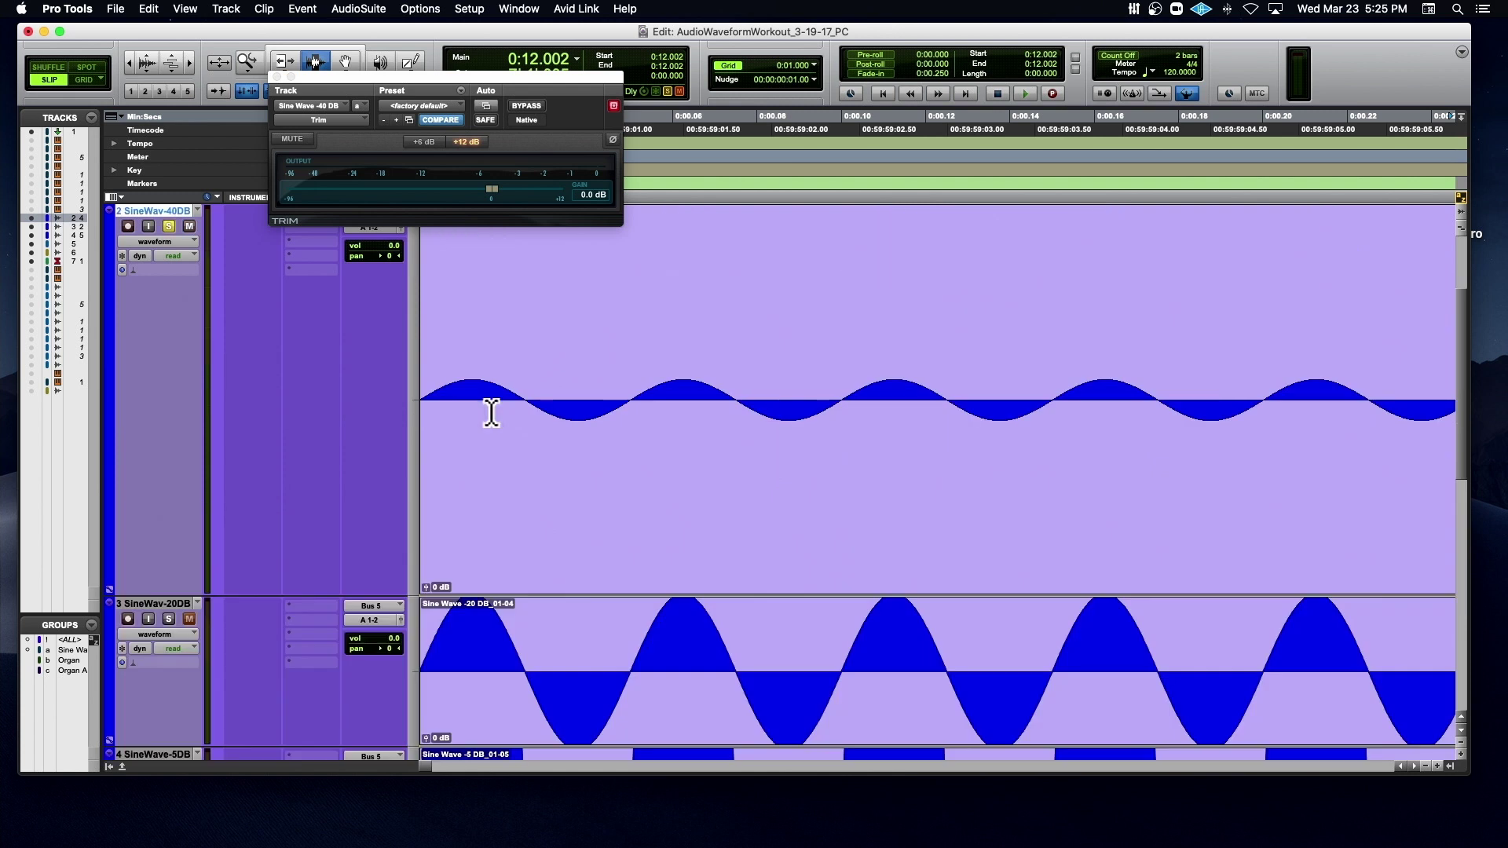
- Select the whole 20 Hz clip on SineWav-20DB and switch to the Grabber tool
key(super+bracketleft)
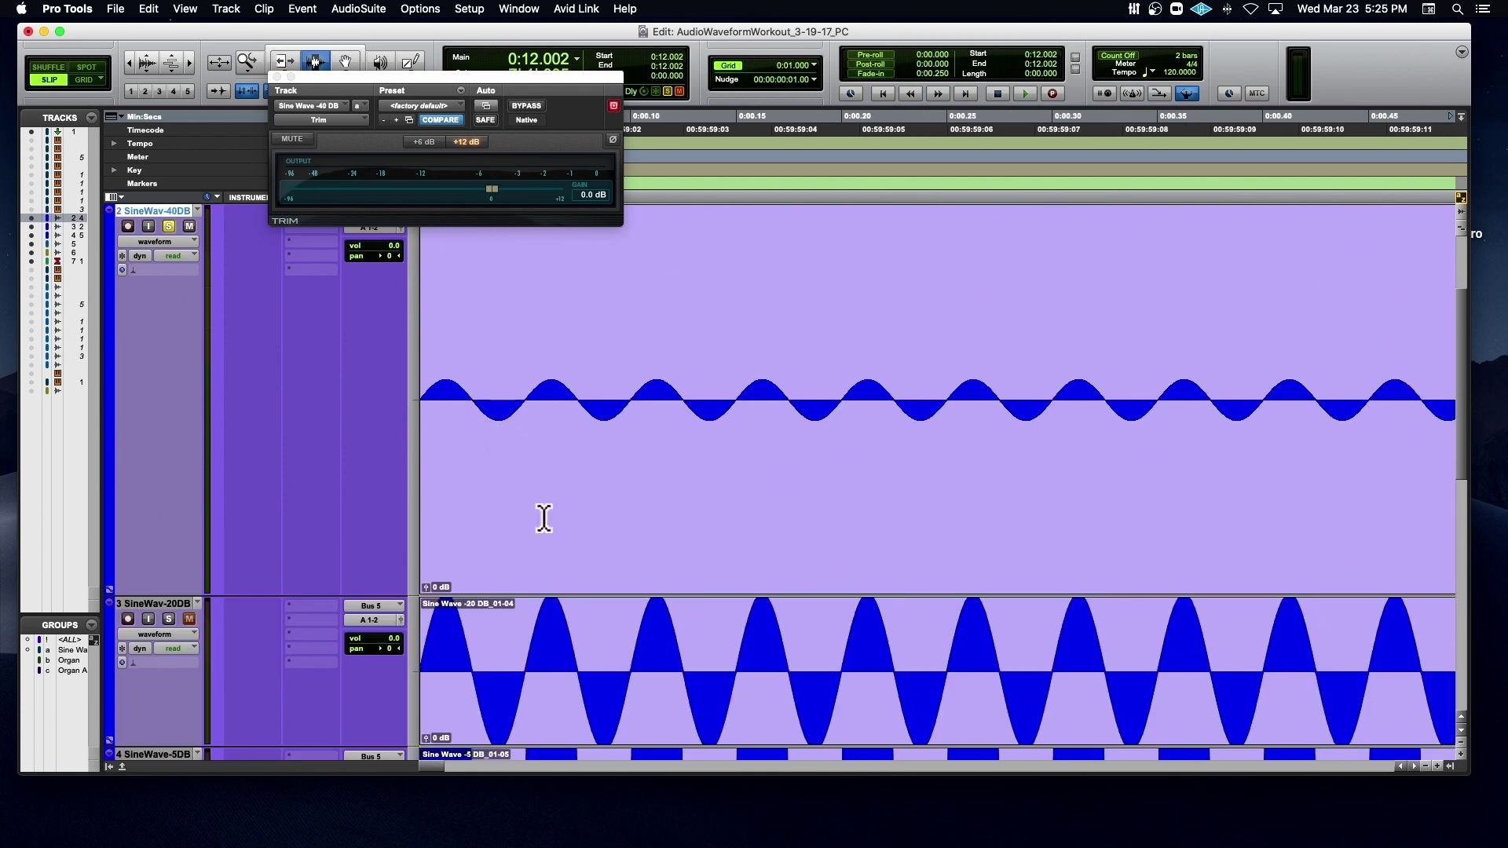
double_click(488, 648)
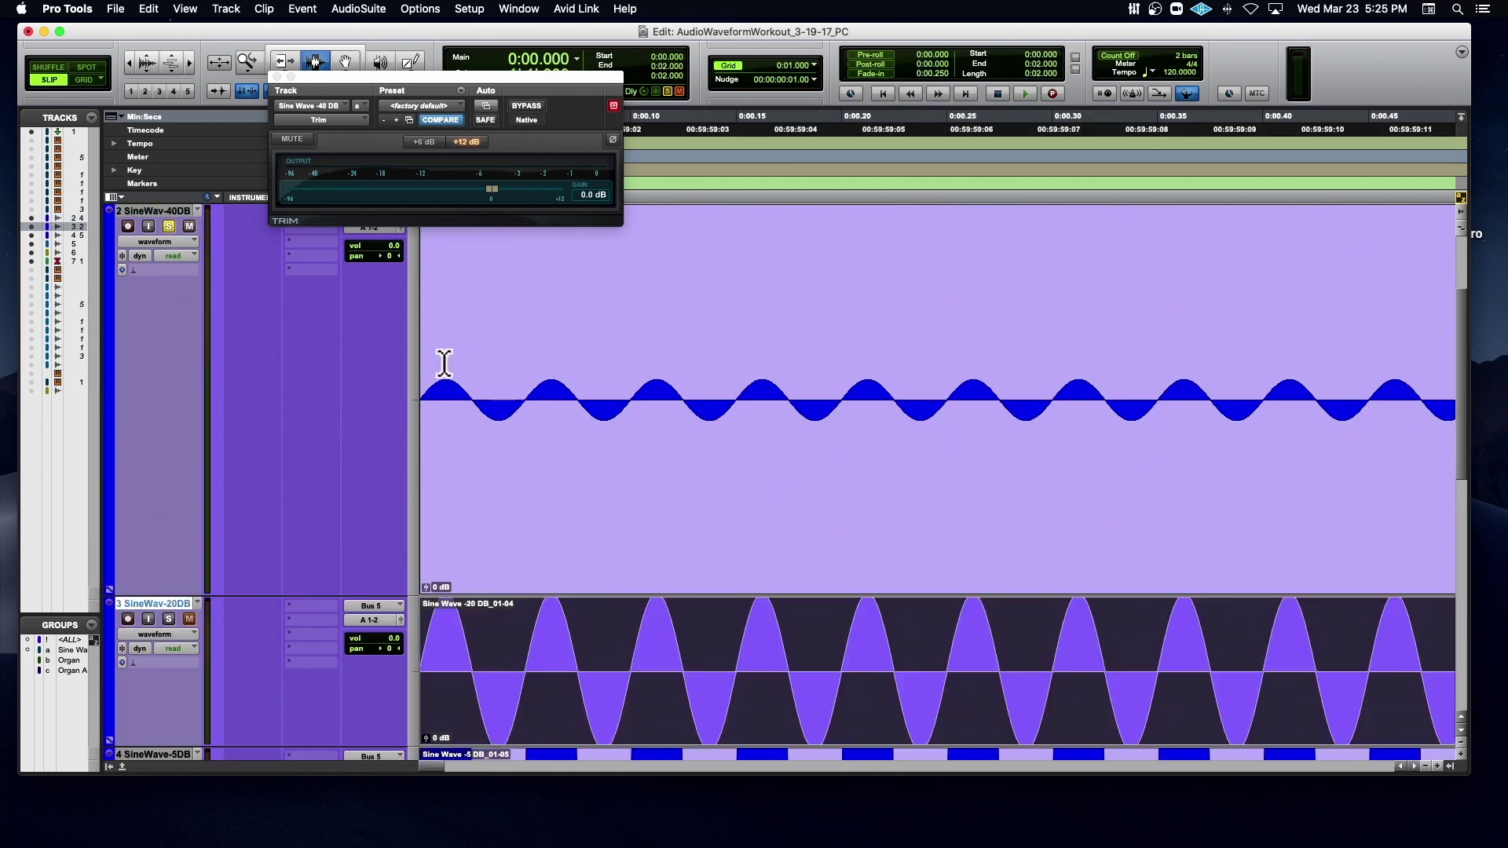
click(342, 61)
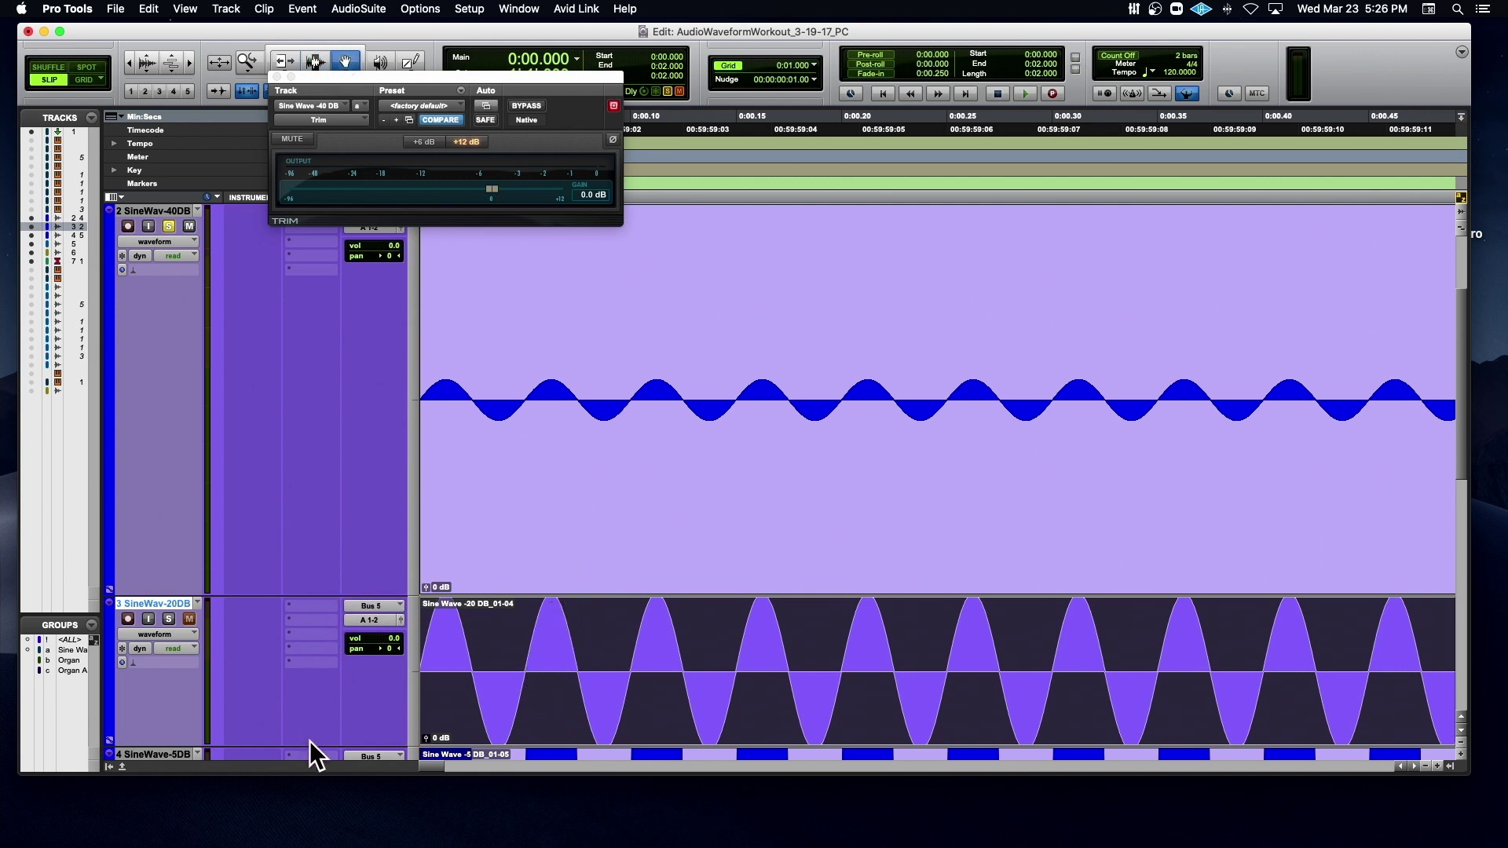
- Adjust the height of all tracks until they share one uniform, taller size for comparing the waveforms
scroll(305, 730, down, 3)
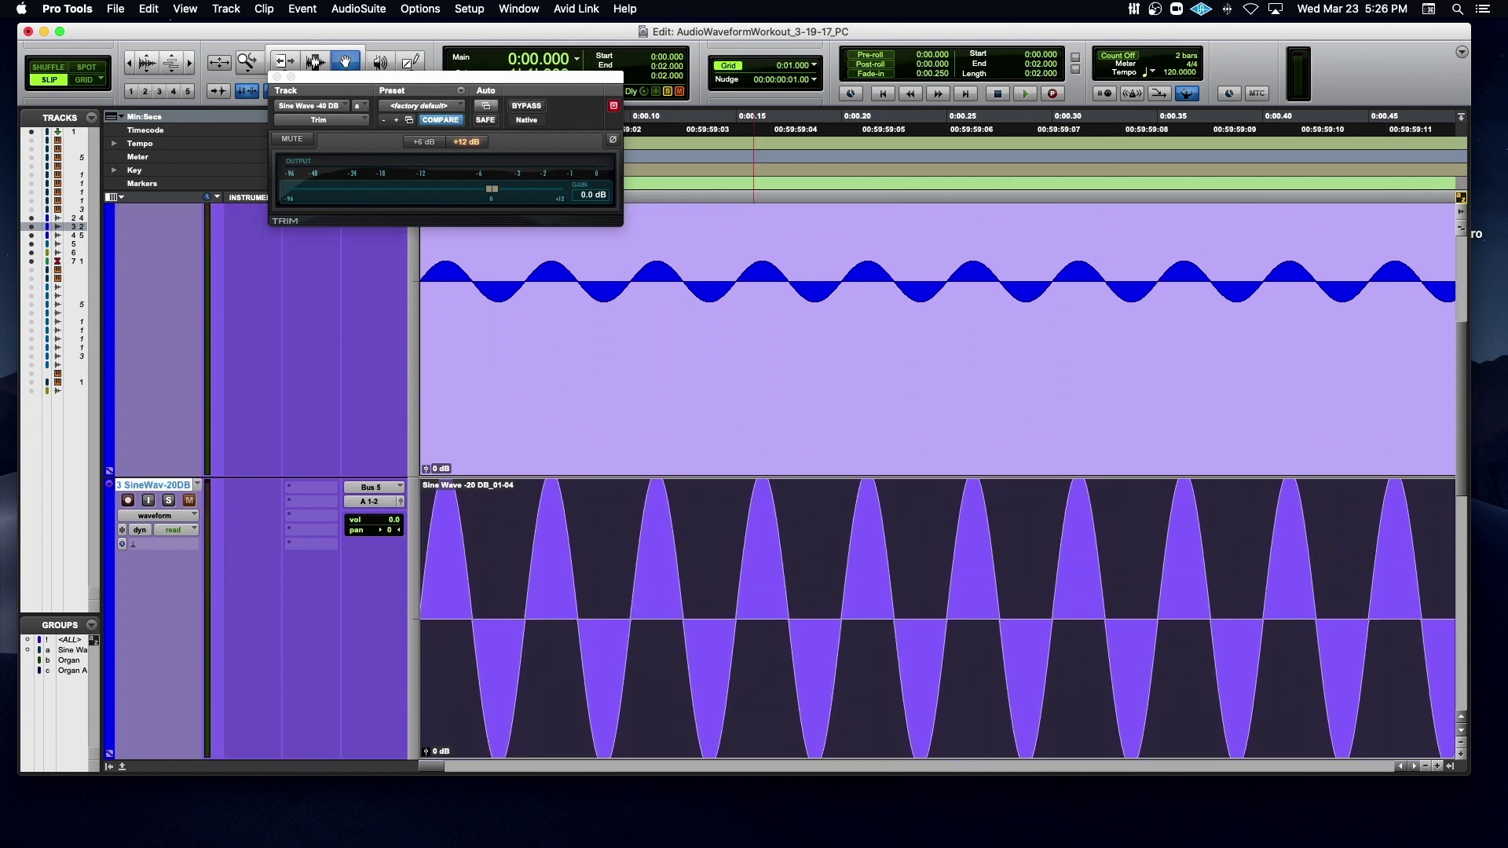
scroll(786, 629, down, 1)
key(ctrl+alt+Down)
key(ctrl+alt+Down)
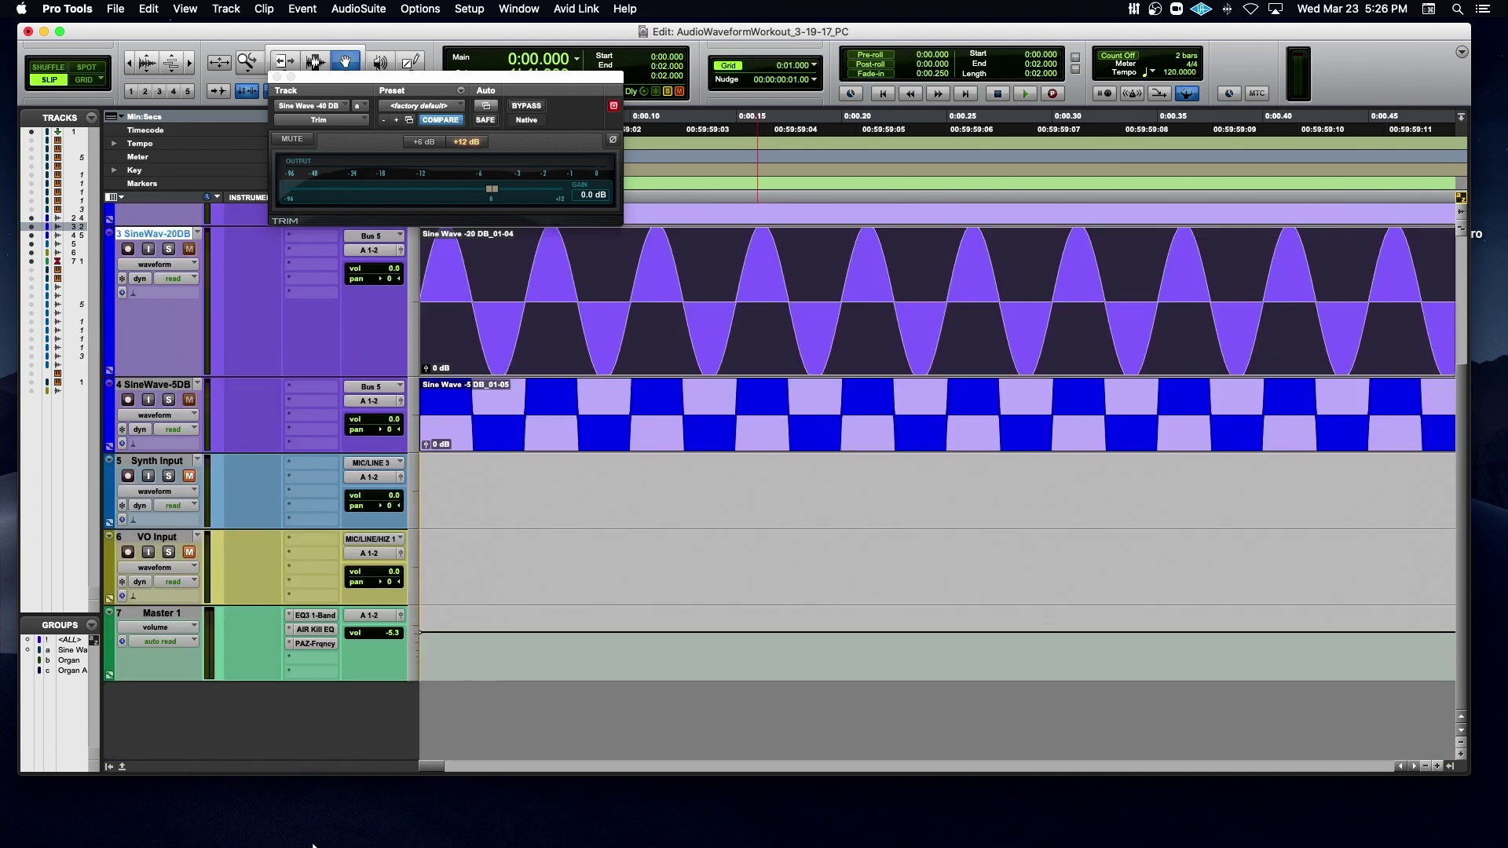
key(ctrl+alt+Up)
key(ctrl+alt+Up)
key(ctrl+alt+Up)
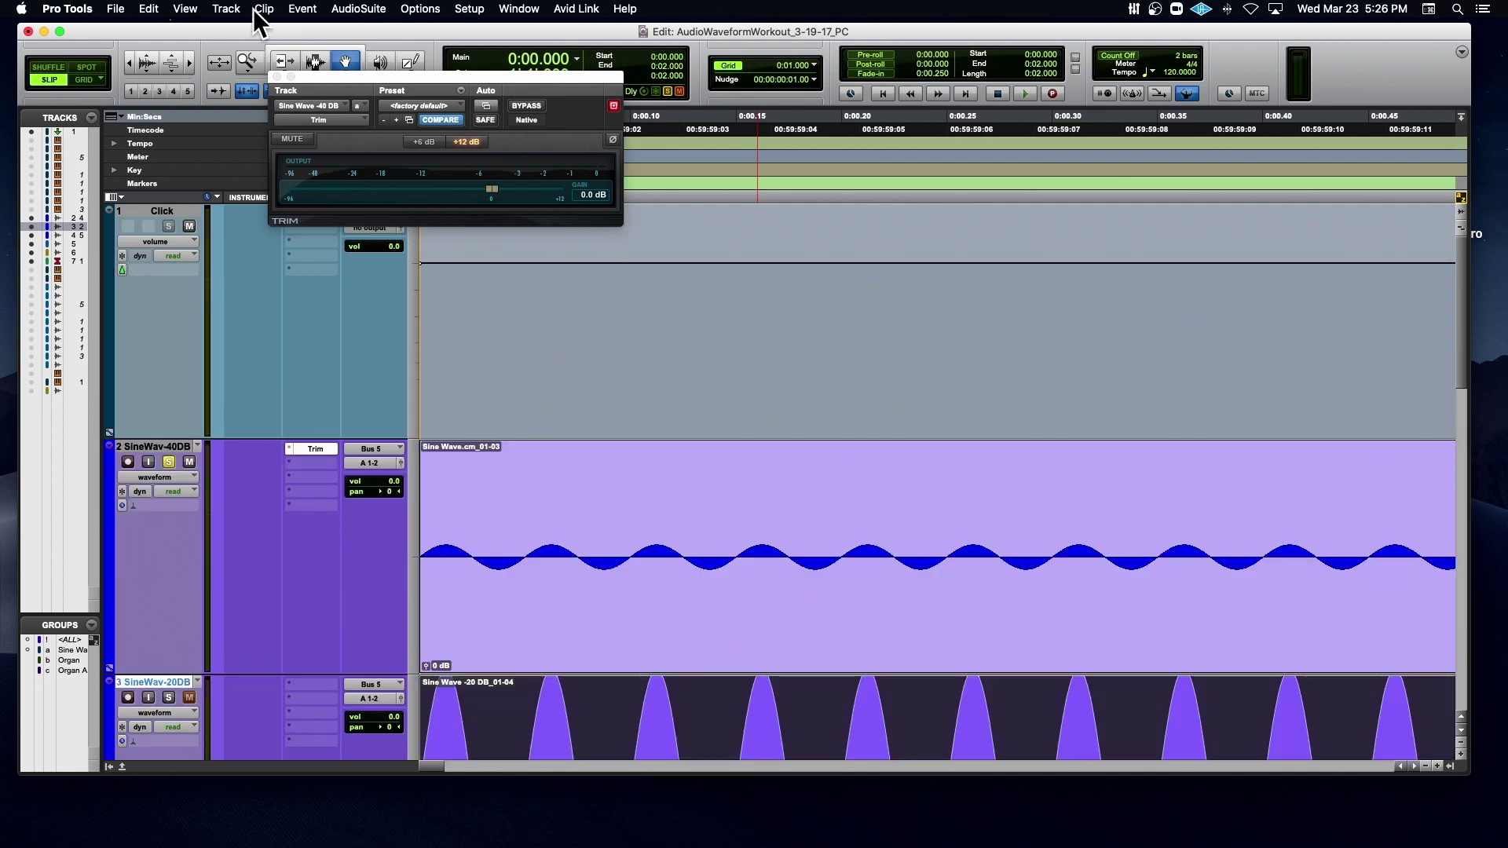
- Reduce the vertical waveform zoom and bring the SineWav-40DB, SineWav-20DB and SineWave-5DB tracks into view together
click(144, 71)
scroll(741, 600, right, 1)
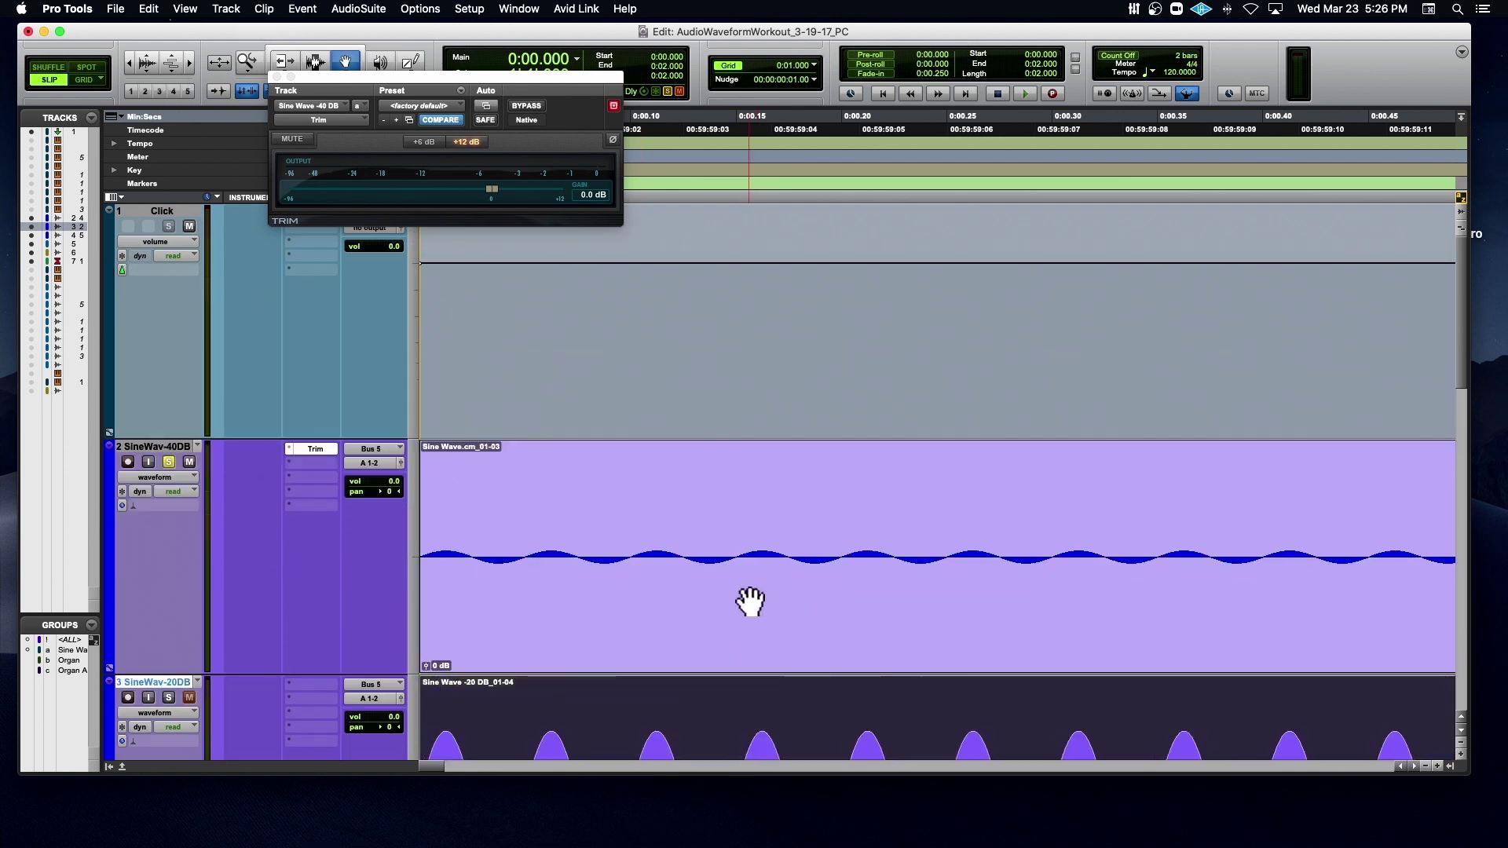
scroll(741, 599, down, 5)
scroll(719, 481, up, 3)
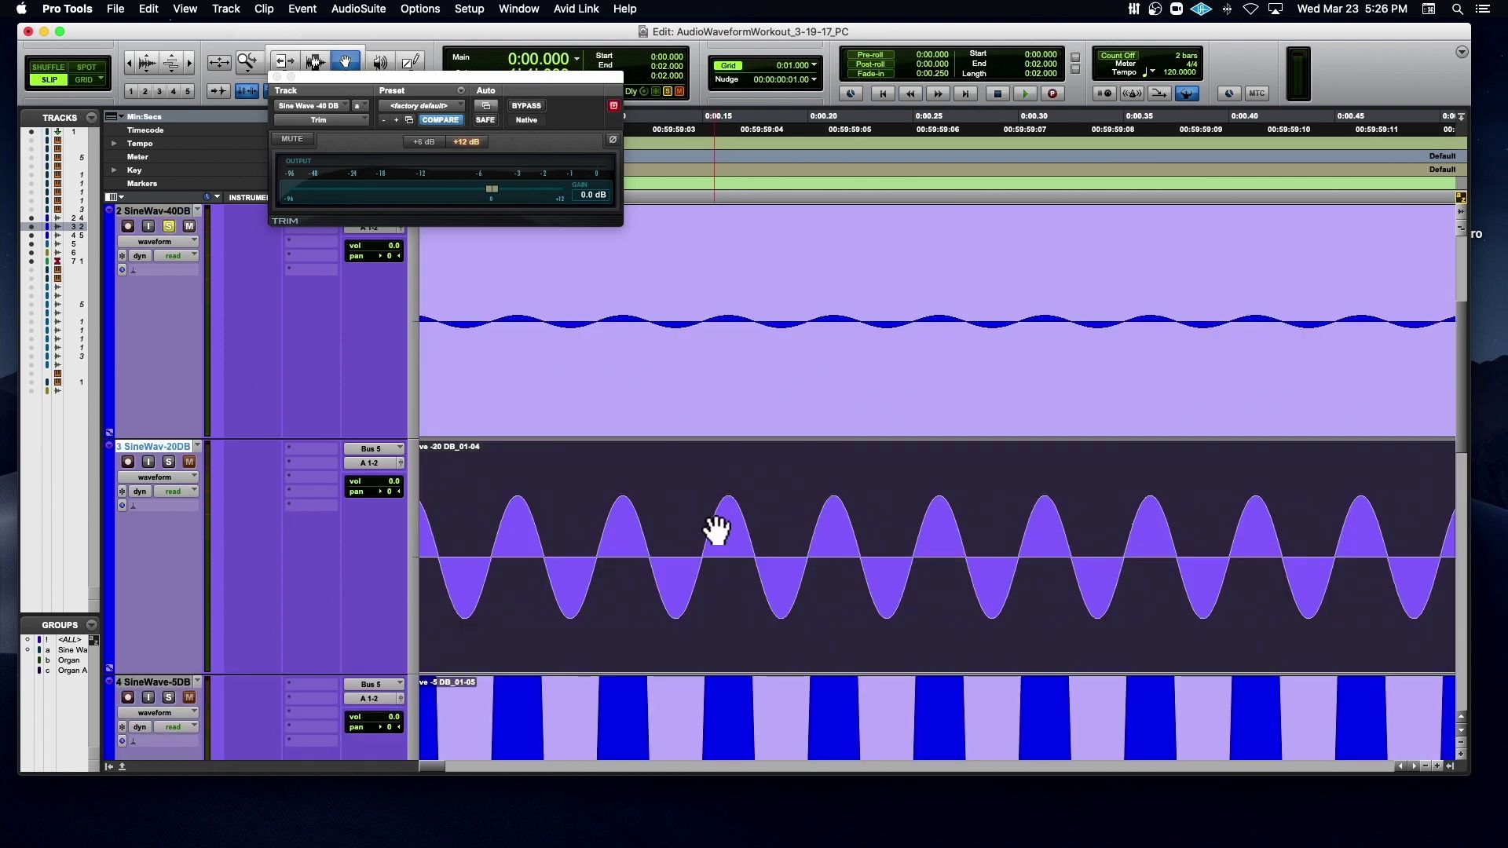
- Close the Trim plug-in window and briefly audition the soloed SineWav-40DB track from within the 20 Hz section
click(276, 75)
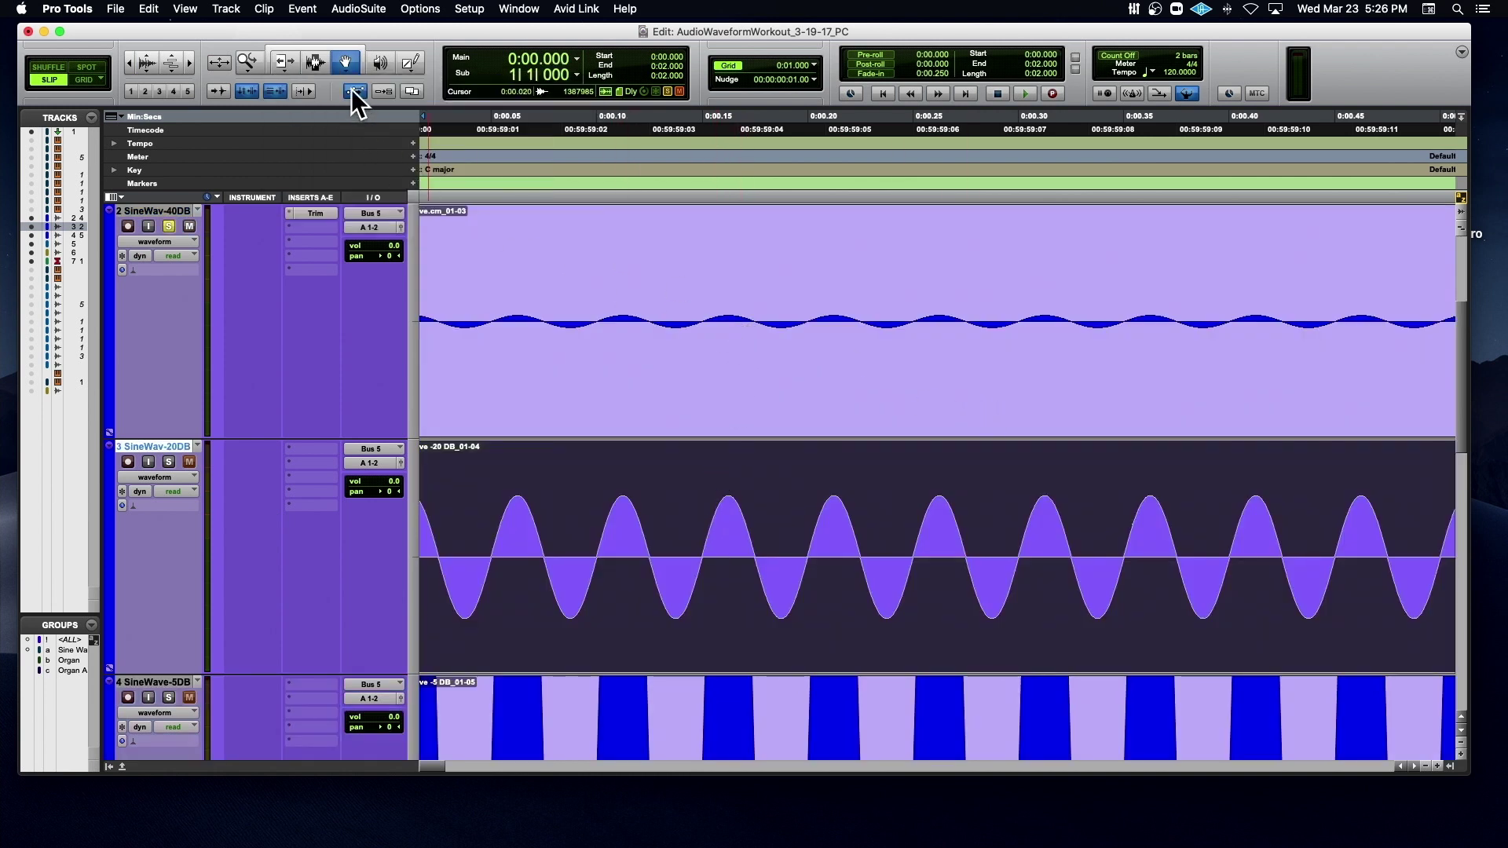
click(726, 531)
key(space)
key(space)
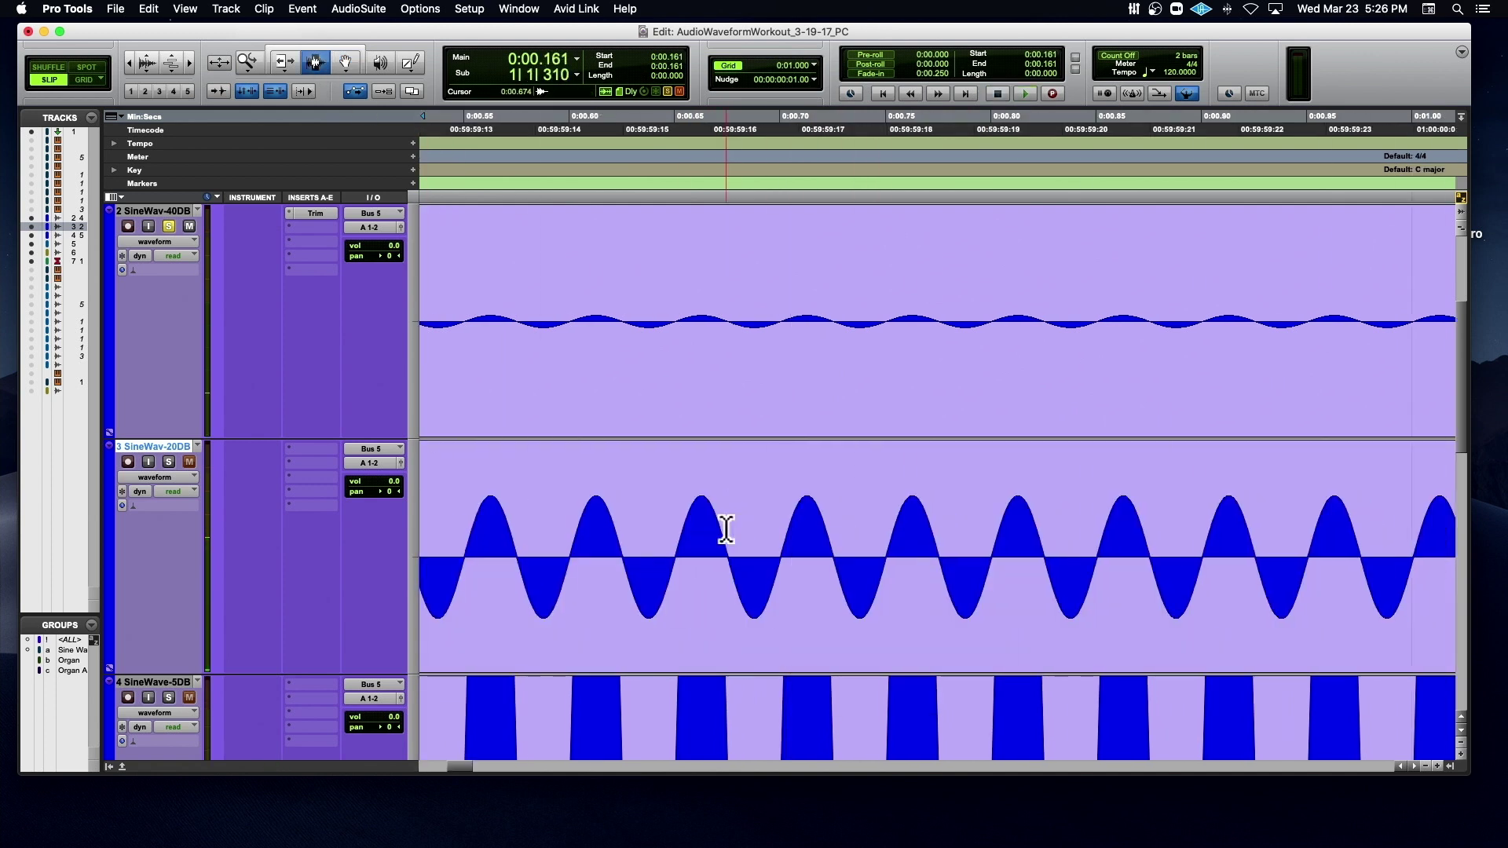
- Play the soloed SineWav-40DB track from about 1.893 s across the change from 20 Hz to 40 Hz
key(super+bracketleft)
key(super+bracketleft)
key(super+bracketleft)
click(916, 529)
key(space)
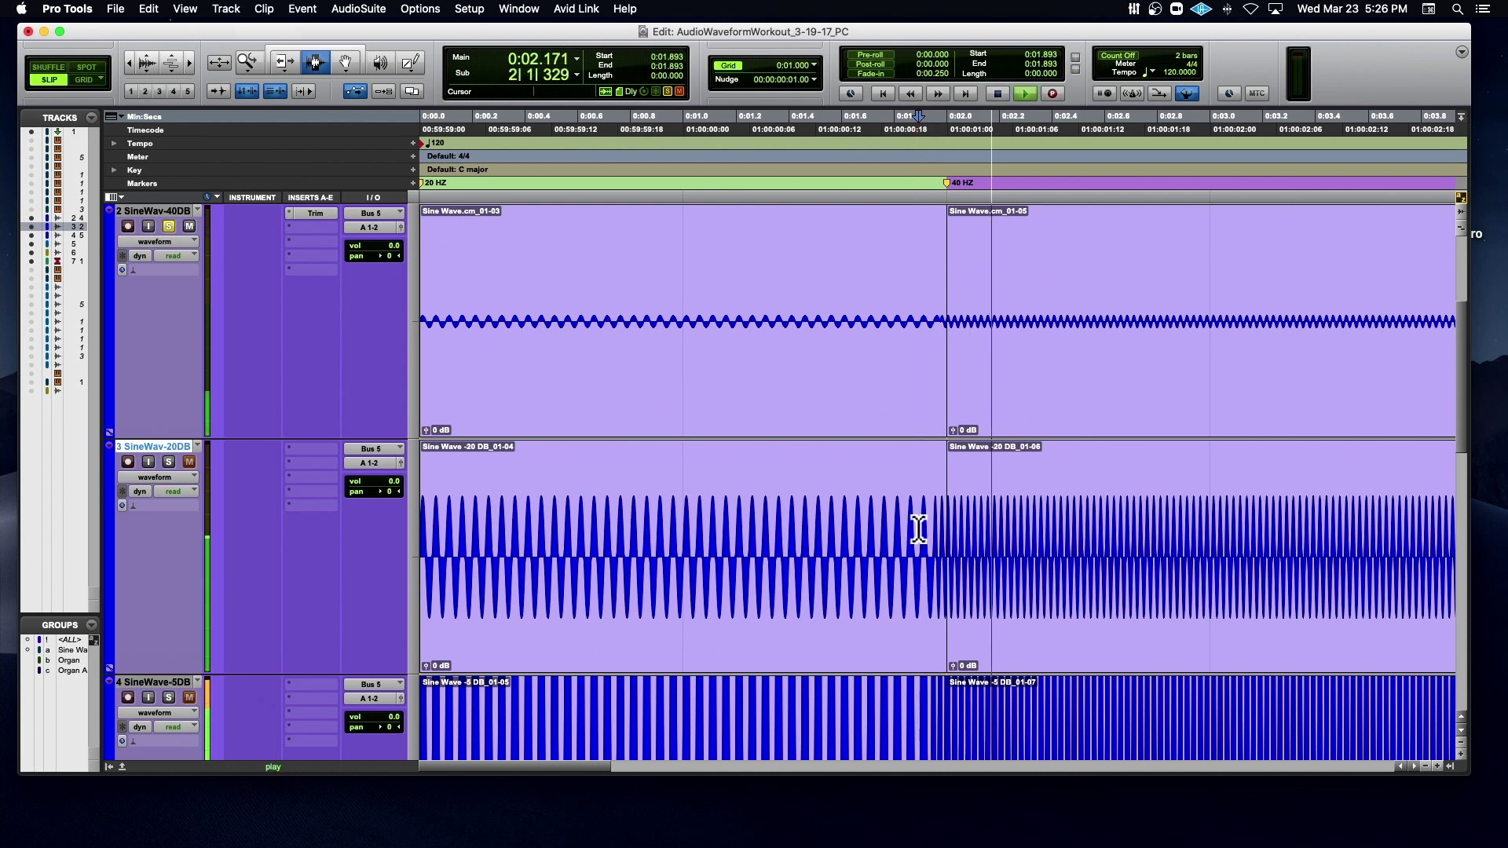
key(space)
key(super+bracketleft)
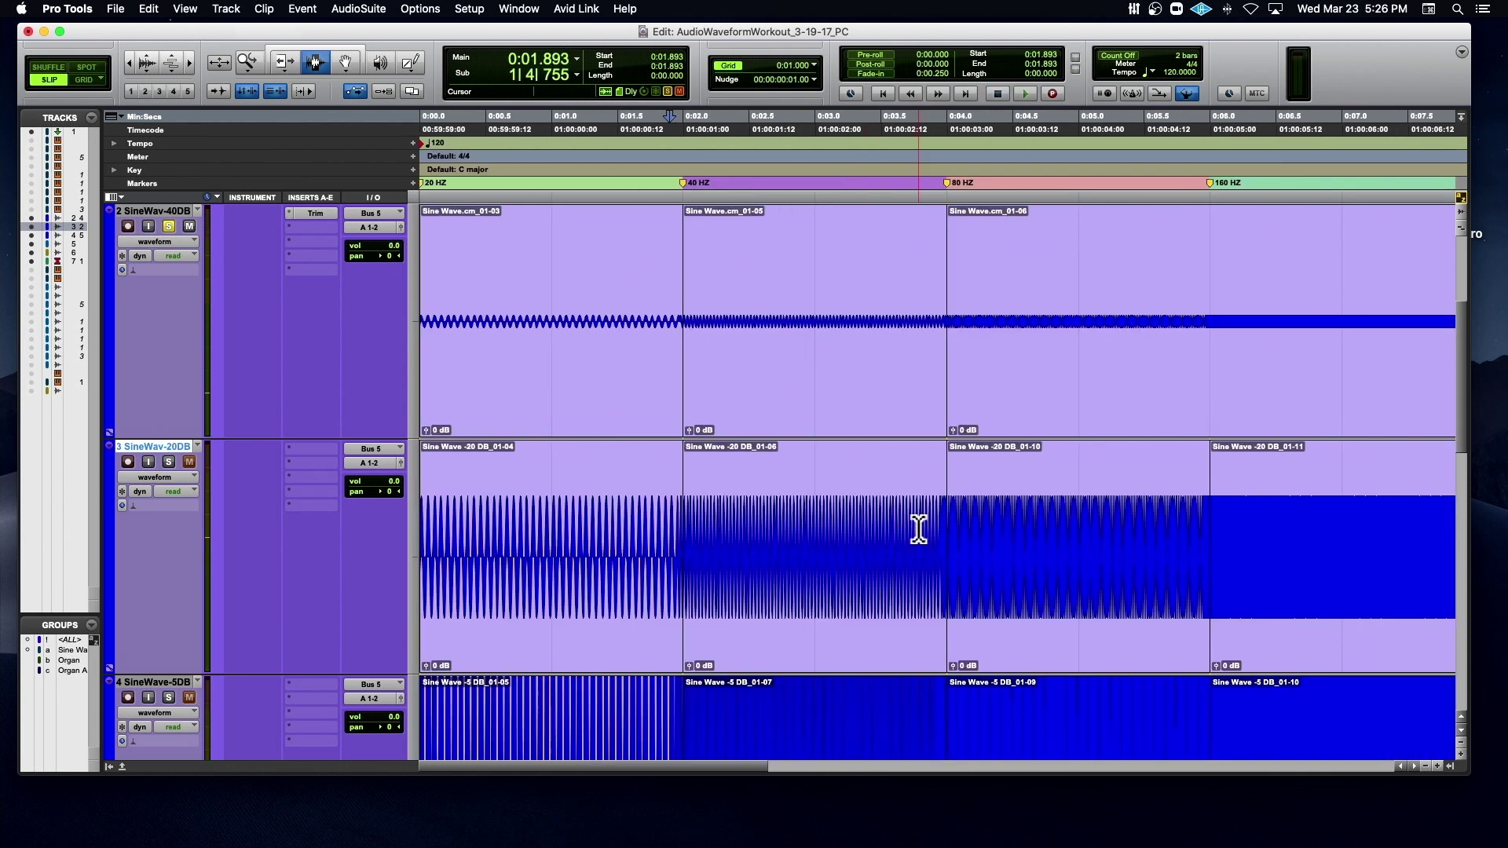
- Switch the solo from SineWav-40DB to SineWav-20DB and play from about 2.575 s into the 160 Hz section
click(170, 227)
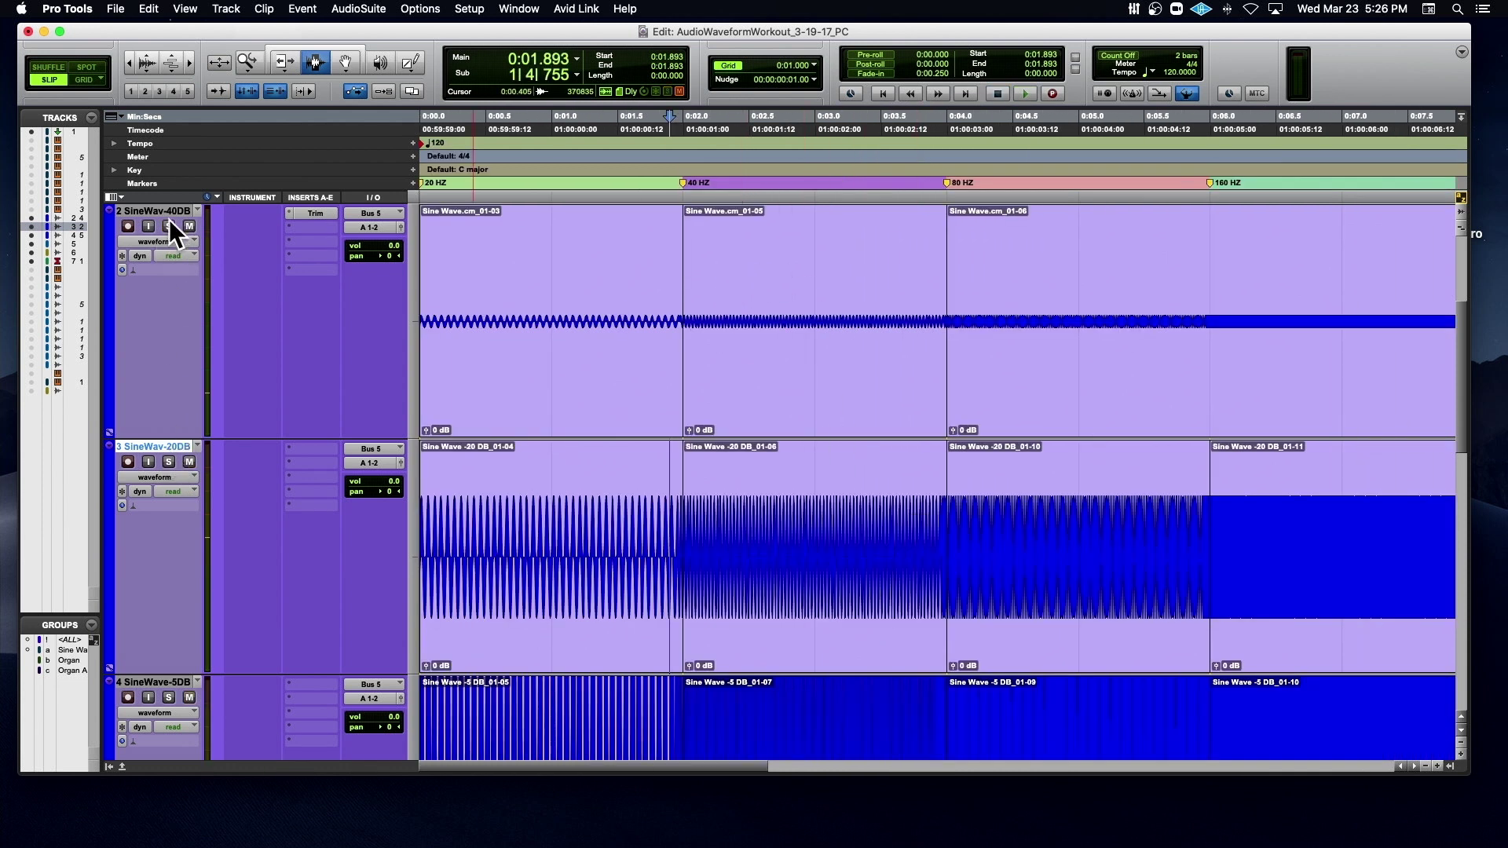
click(759, 506)
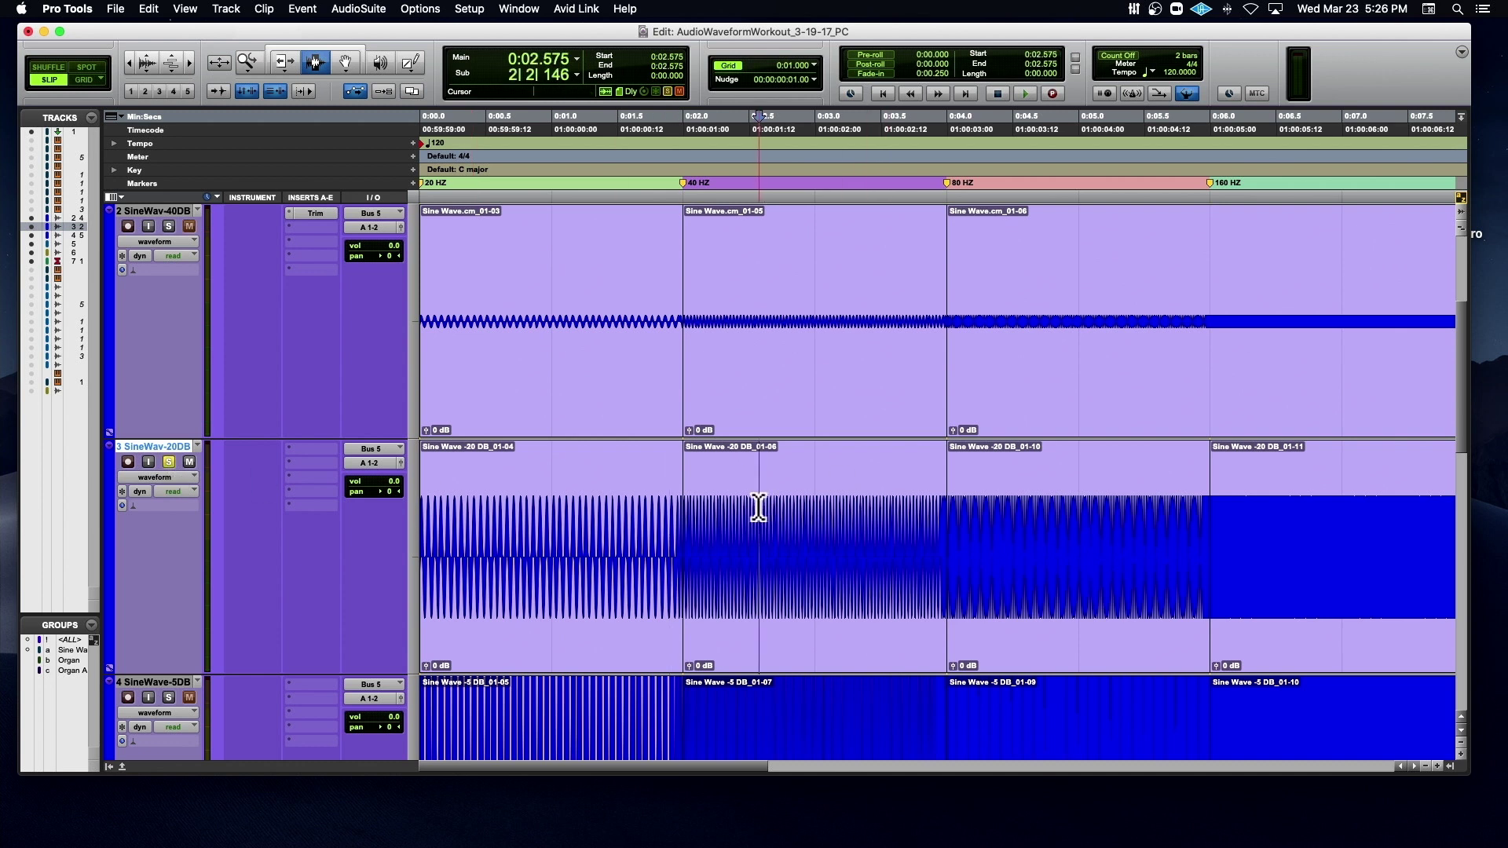
key(space)
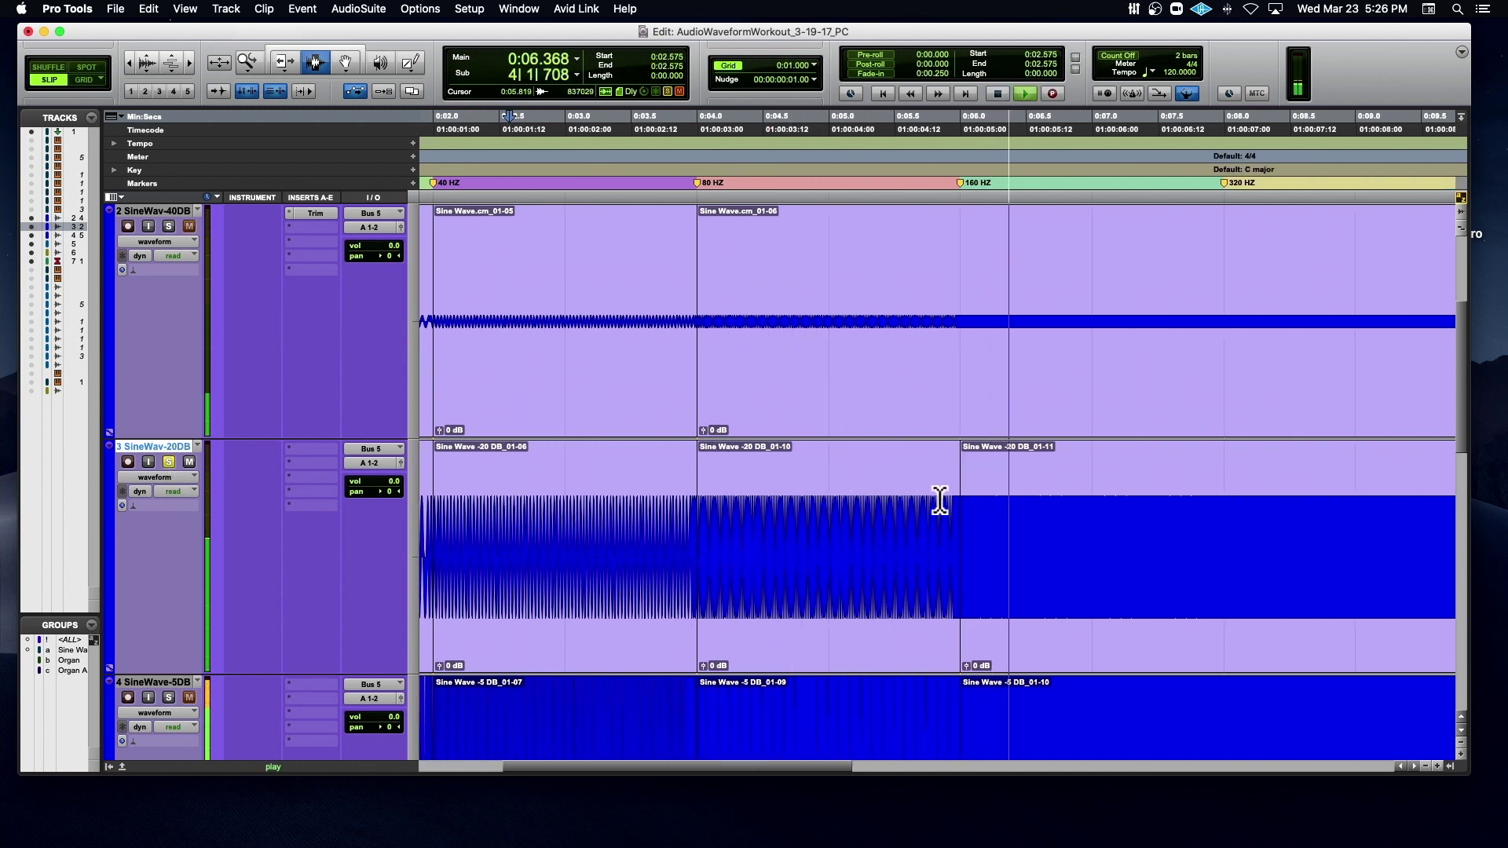
key(space)
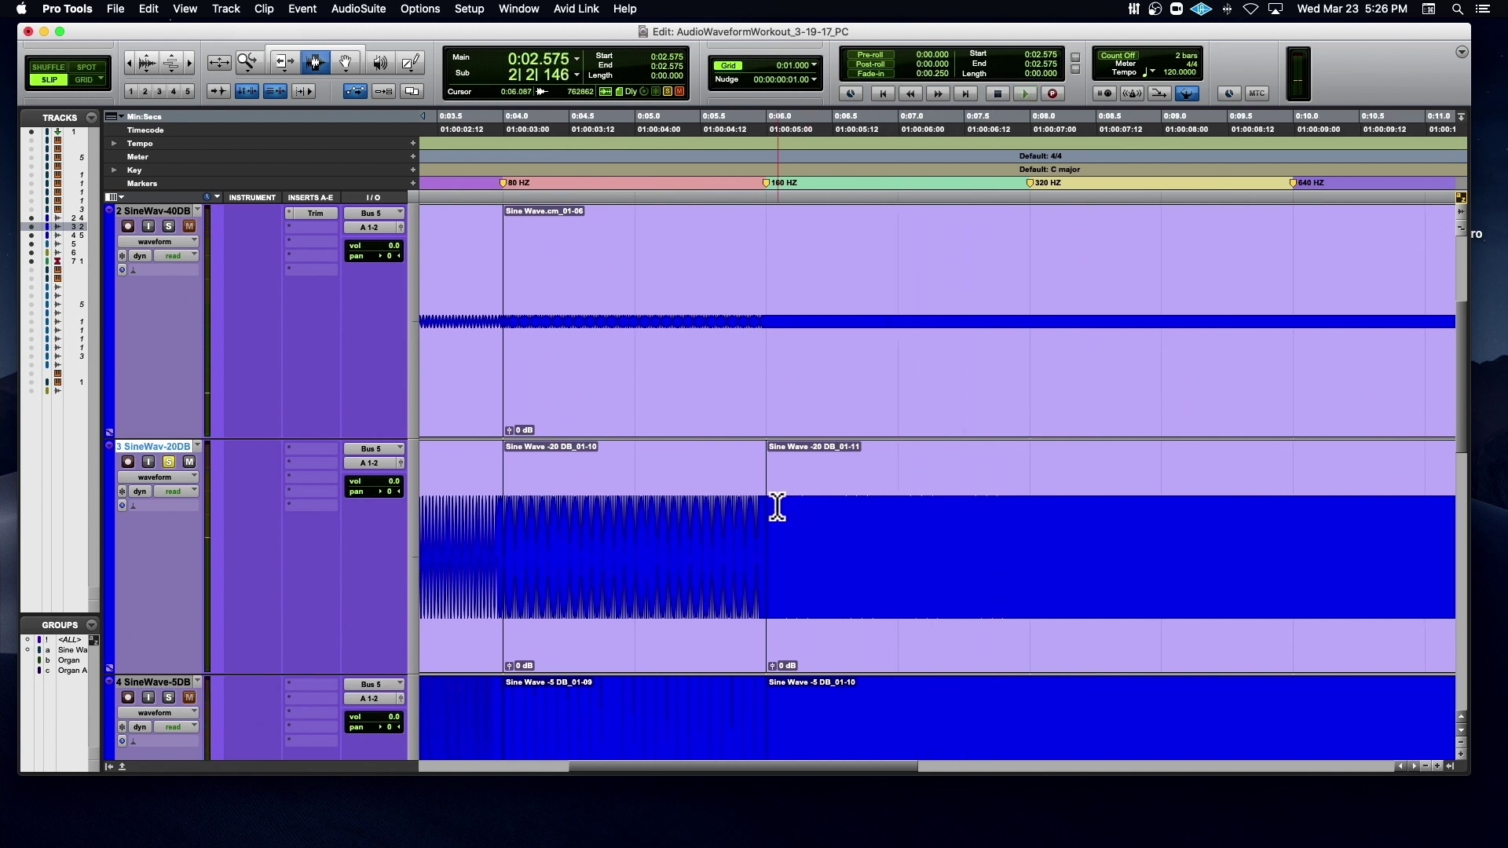
- Select the whole SineWav-20DB clip that starts at the 160 Hz marker and play it soloed
double_click(850, 514)
key(space)
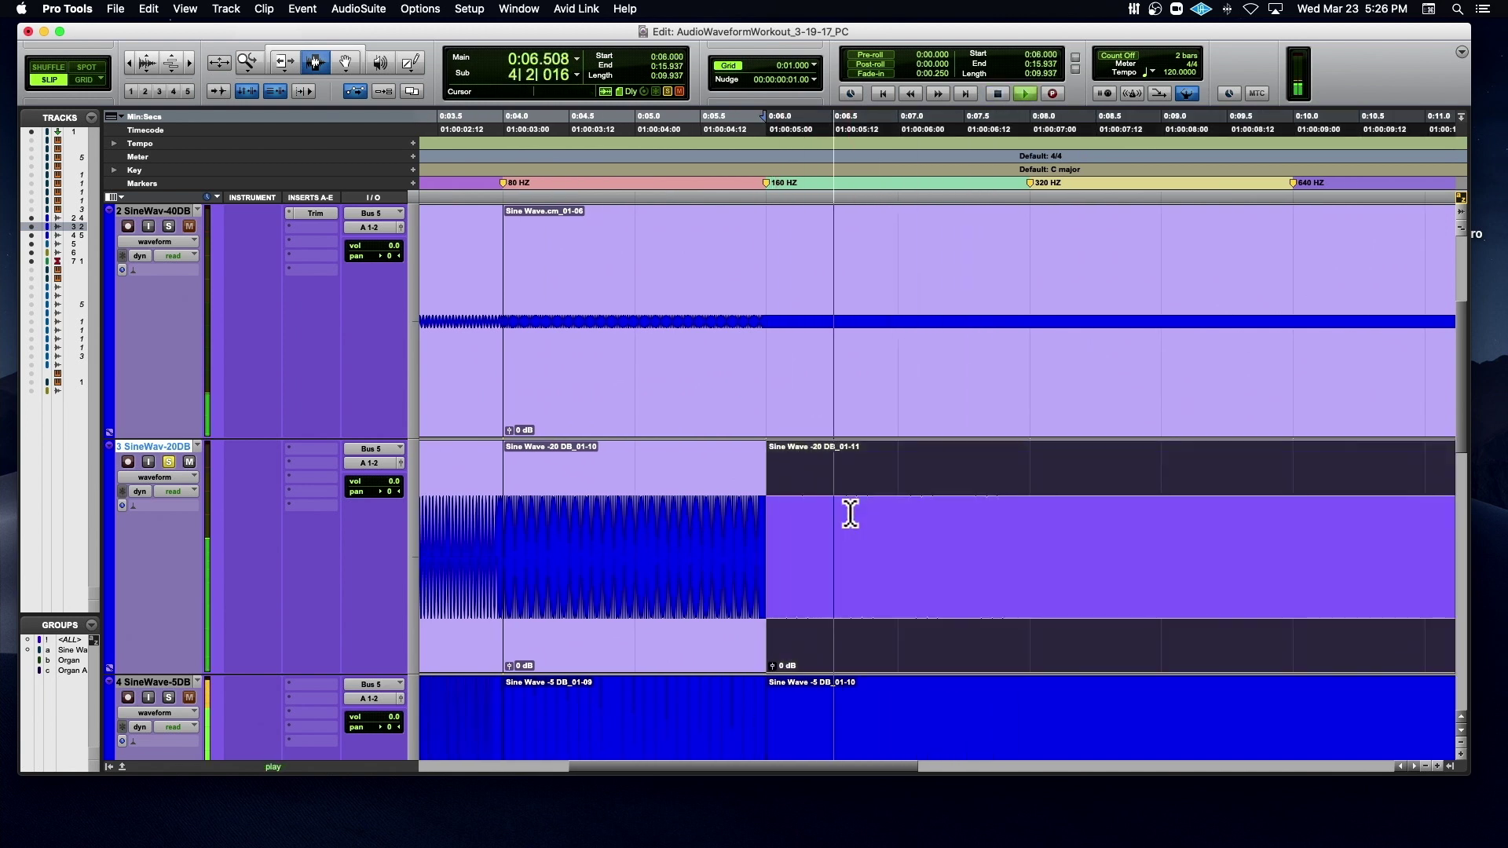
key(space)
- Compare loudness from the 160 Hz marker by playing with the solo alternated between SineWav-40DB and SineWav-20DB
click(168, 462)
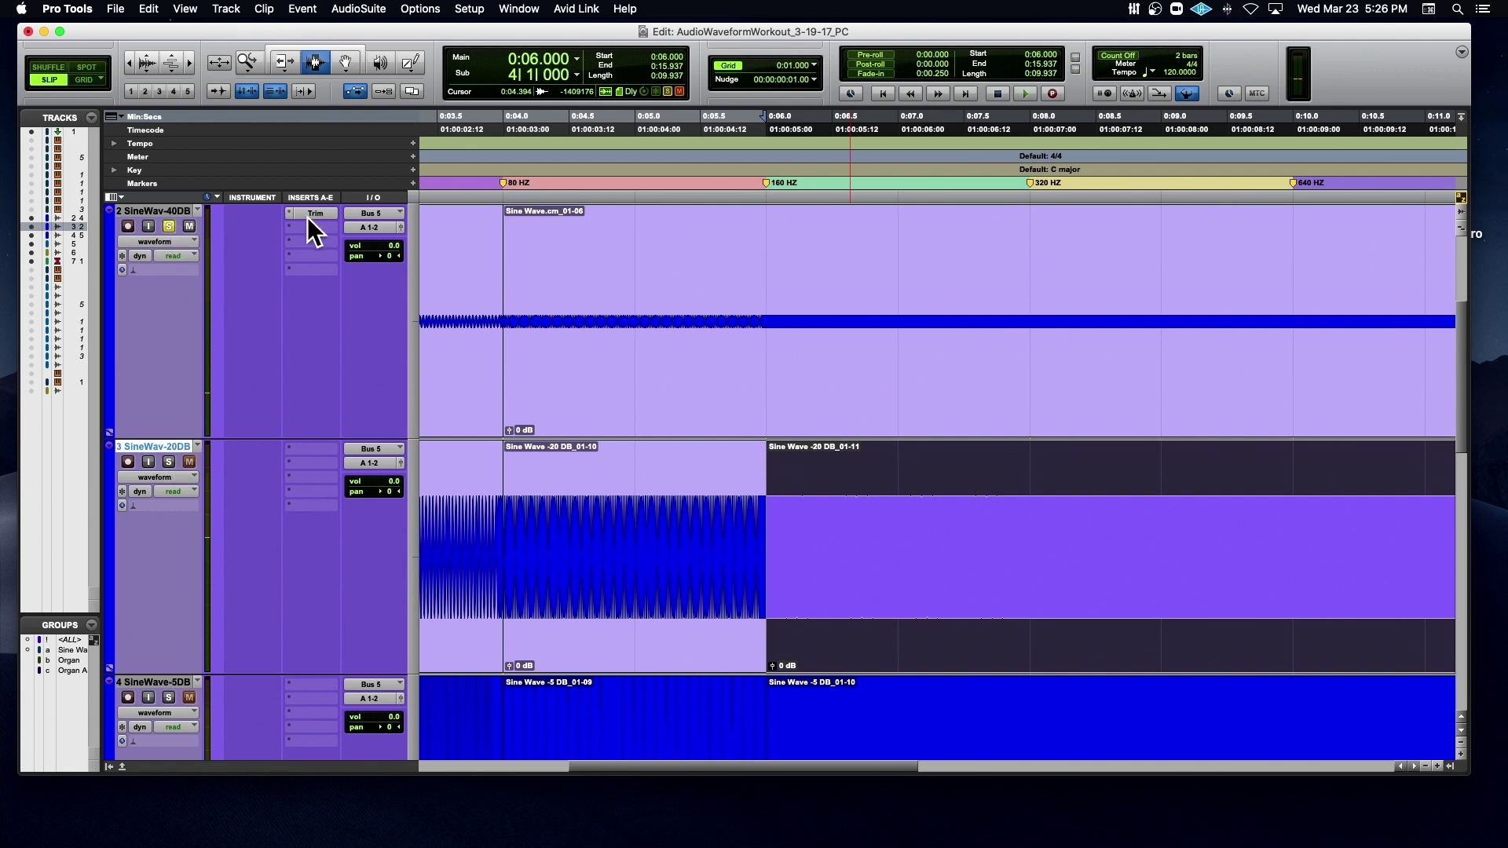
key(space)
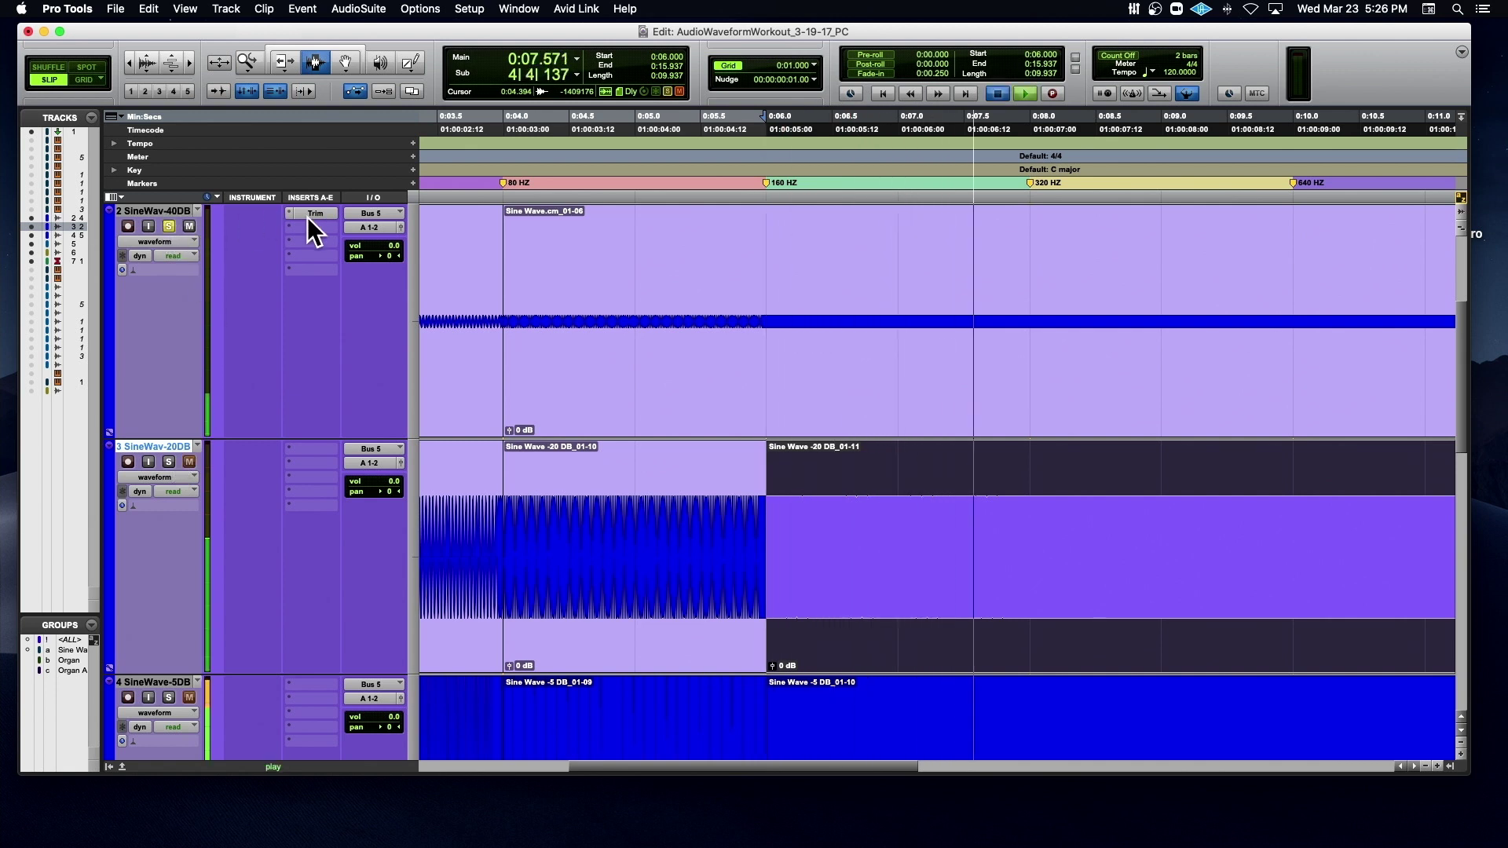
key(space)
click(168, 462)
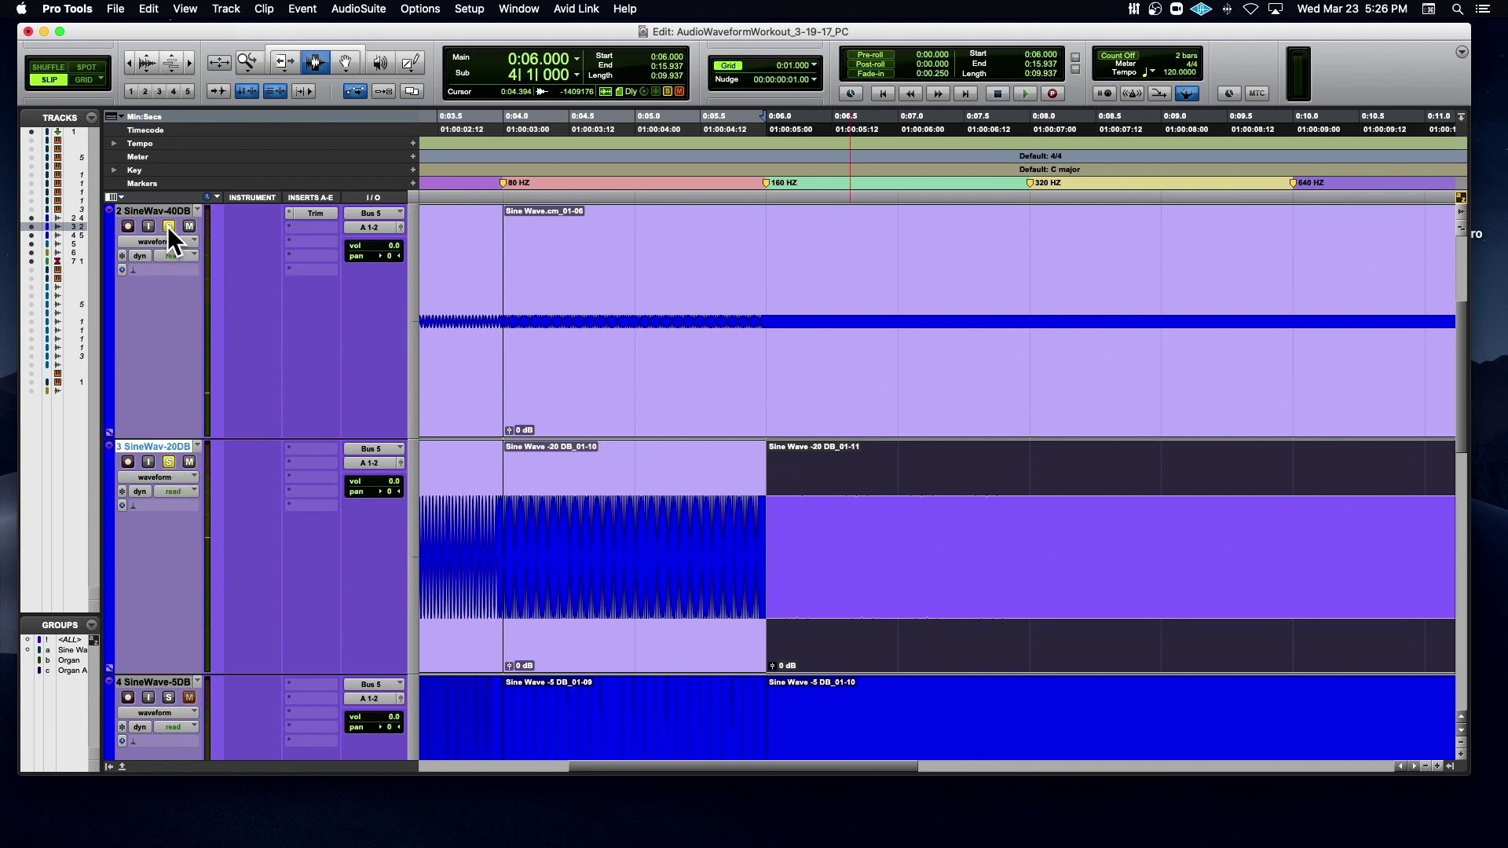
key(space)
click(169, 463)
key(space)
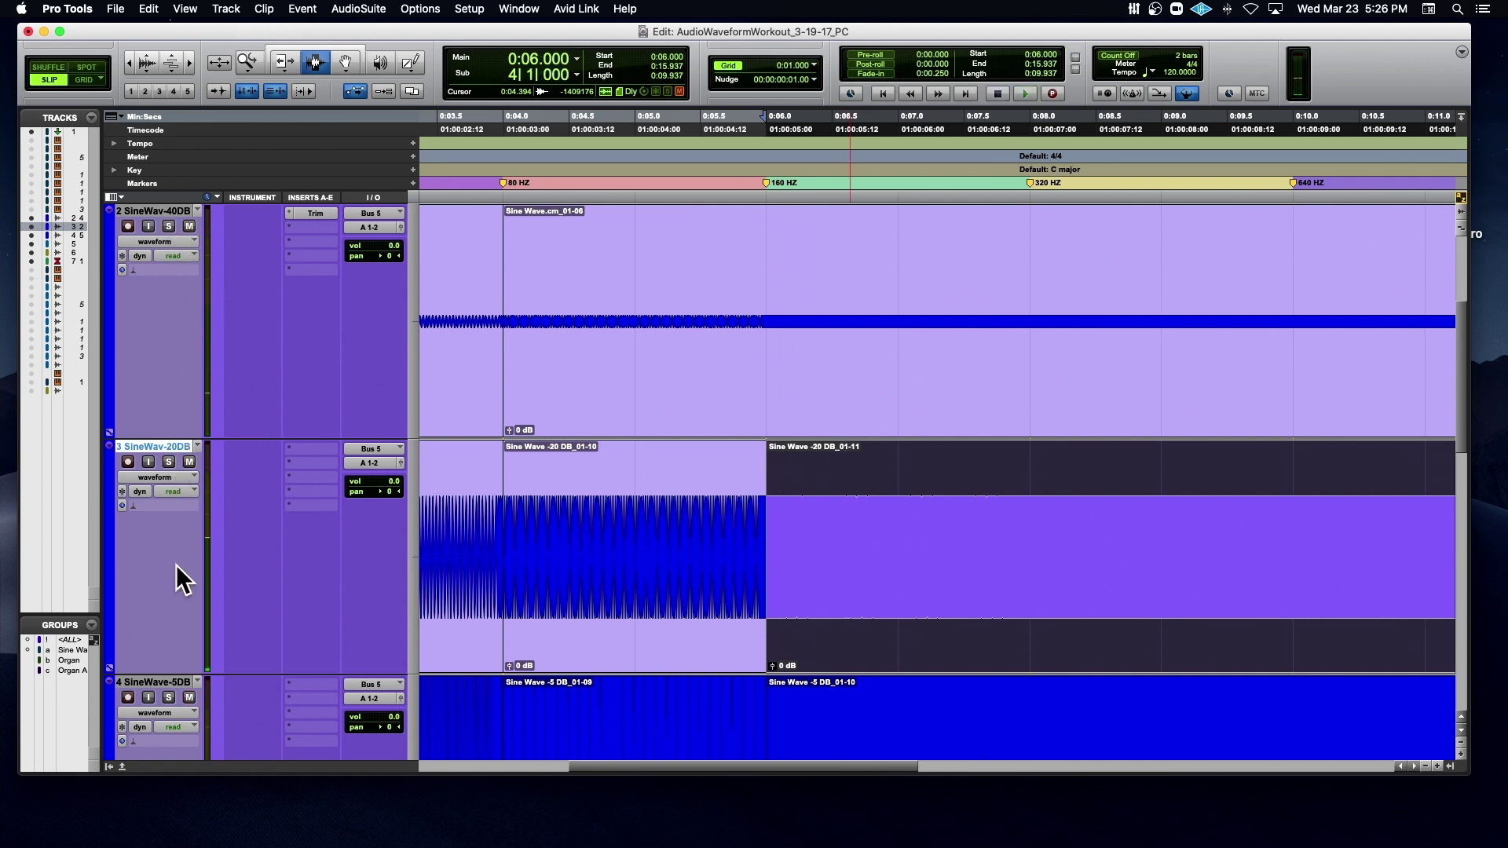
- Solo SineWave-5DB and play it from the 160 Hz marker
click(168, 698)
key(space)
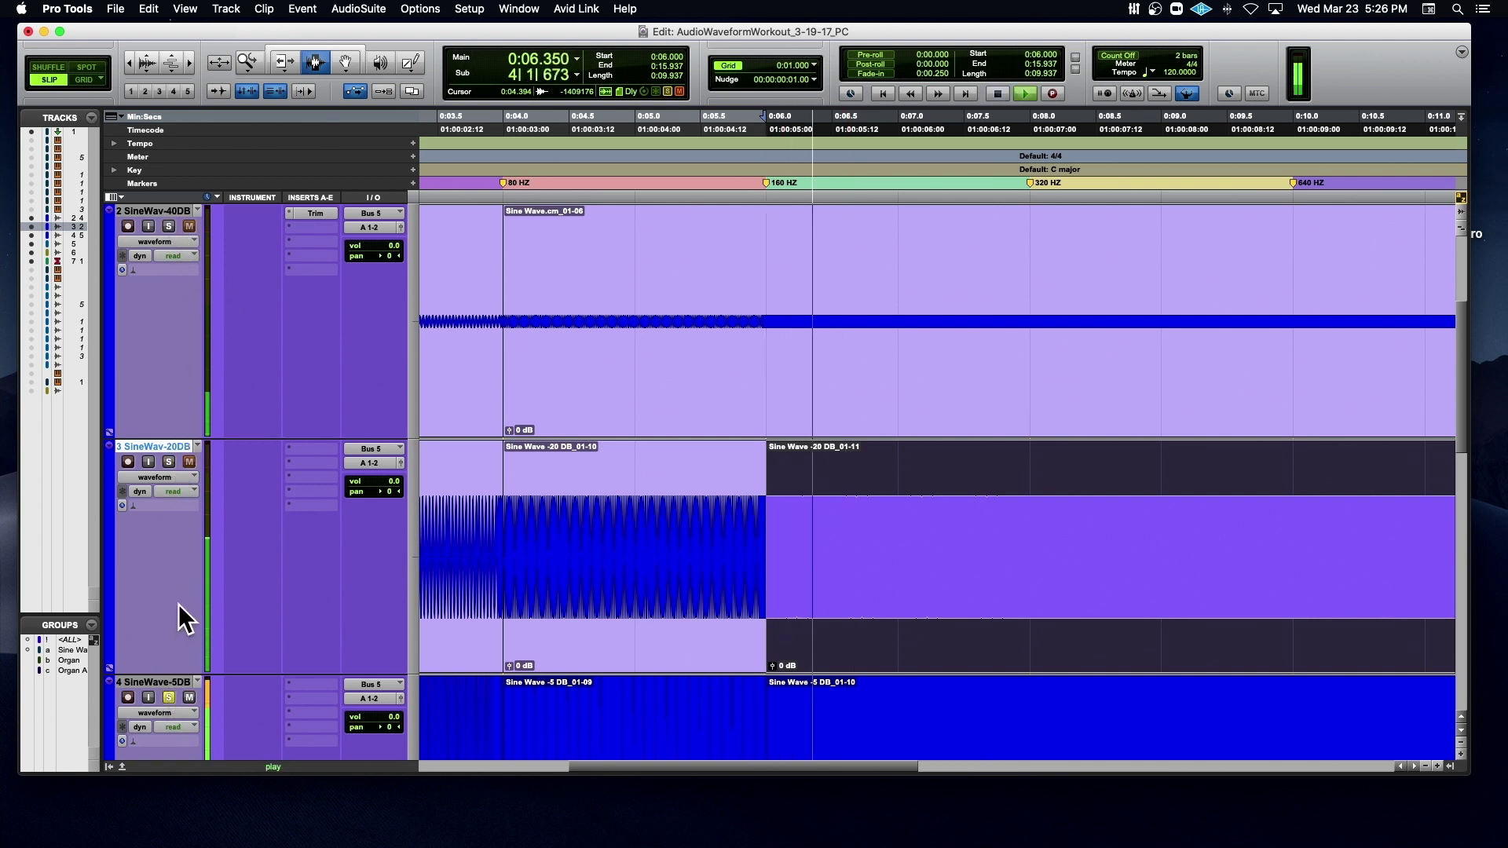
key(space)
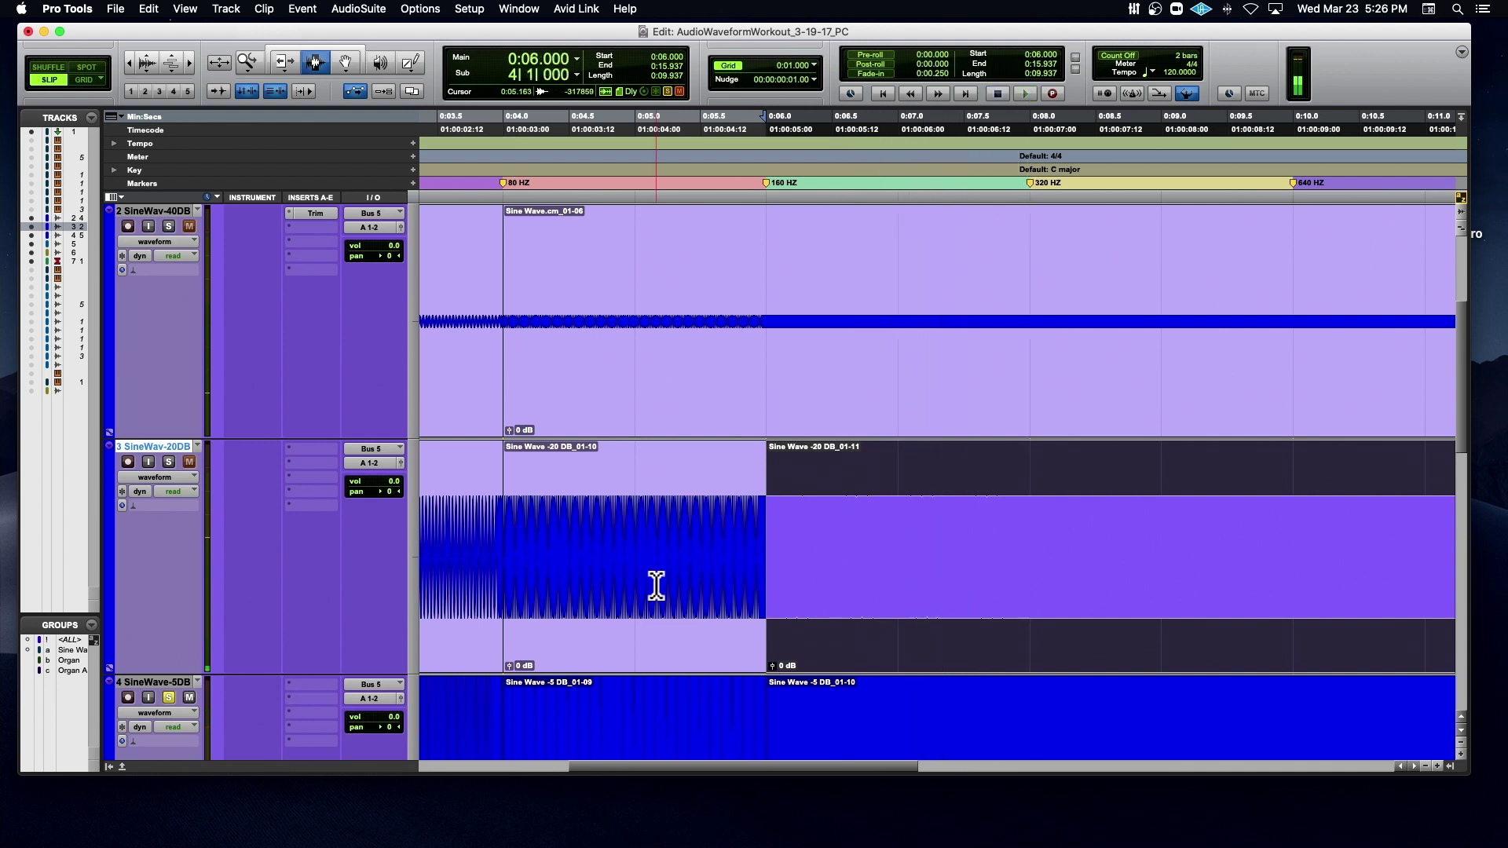
- Play the soloed SineWave-5DB track from about 1.836 s through the 40 Hz and 80 Hz sections
scroll(656, 586, down, 4)
scroll(656, 585, up, 2)
scroll(652, 582, left, 10)
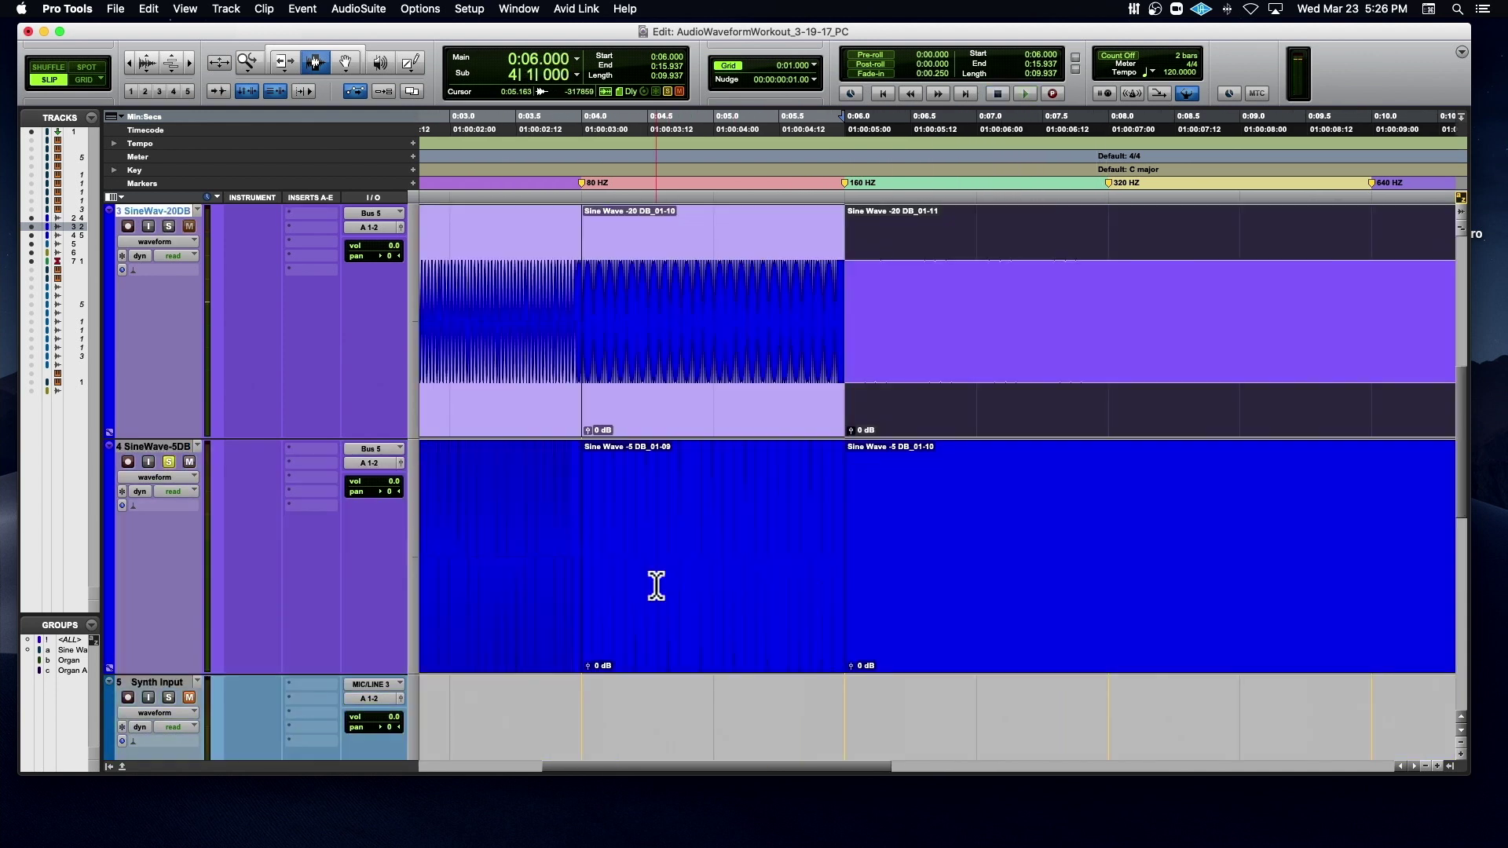
click(662, 539)
key(space)
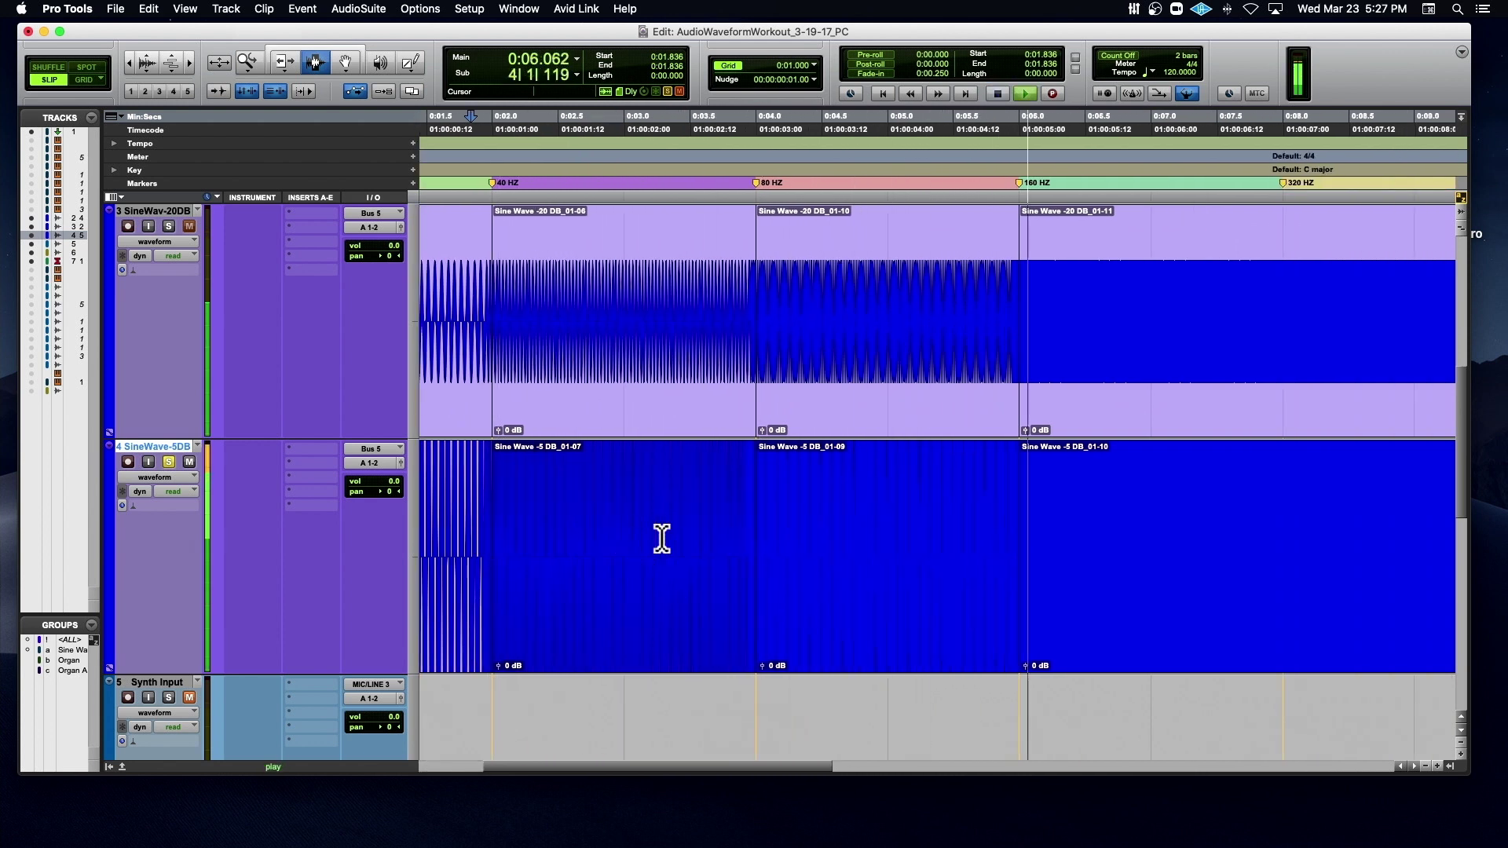
key(space)
- Play SineWave-5DB from about 2.504 s through the higher frequencies with all frequency sections in view
click(558, 548)
key(space)
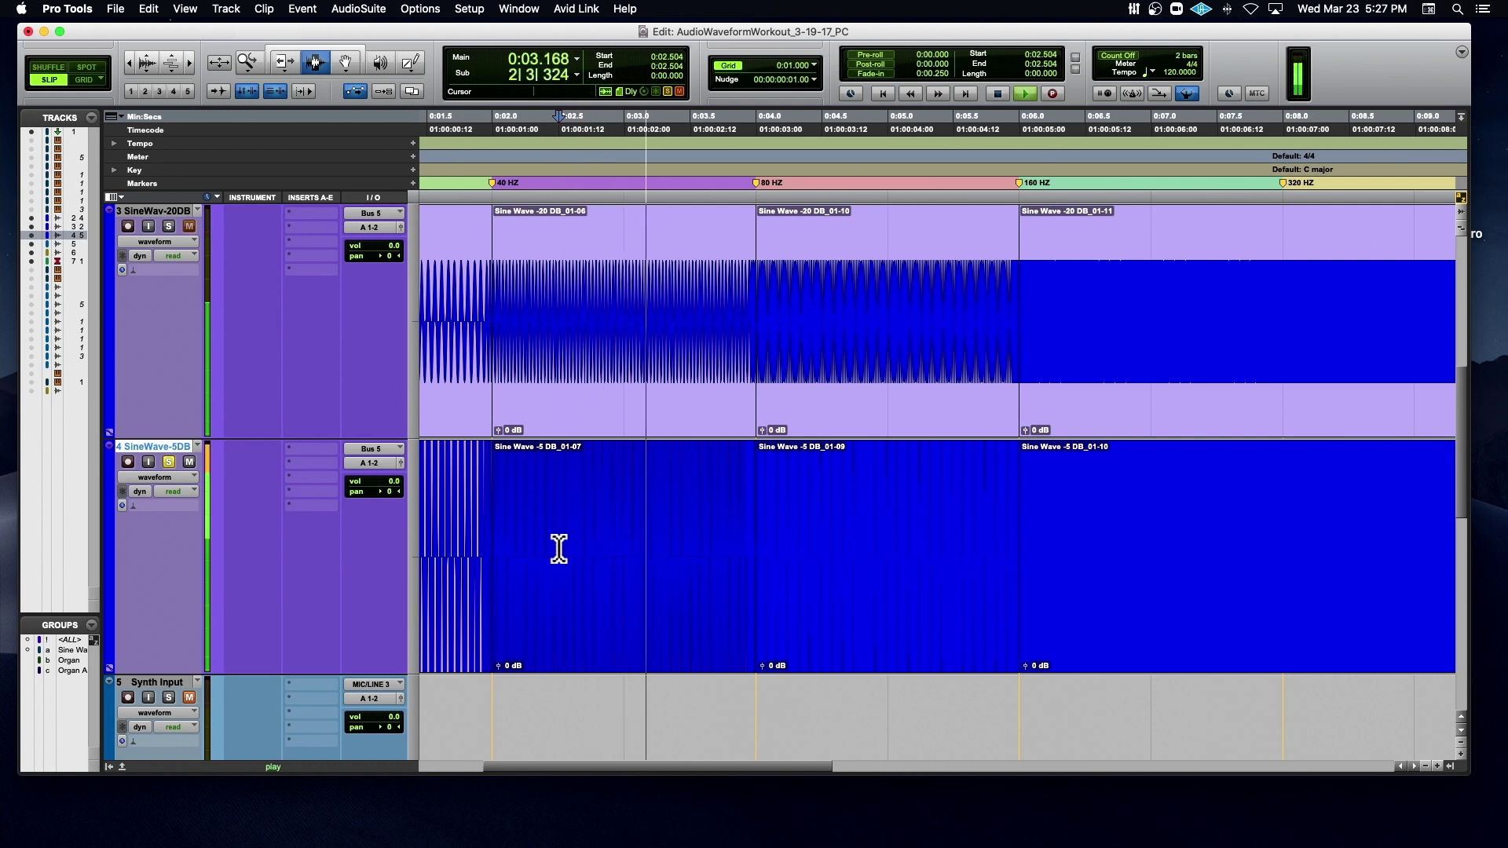
key(super+bracketleft)
key(super+bracketleft)
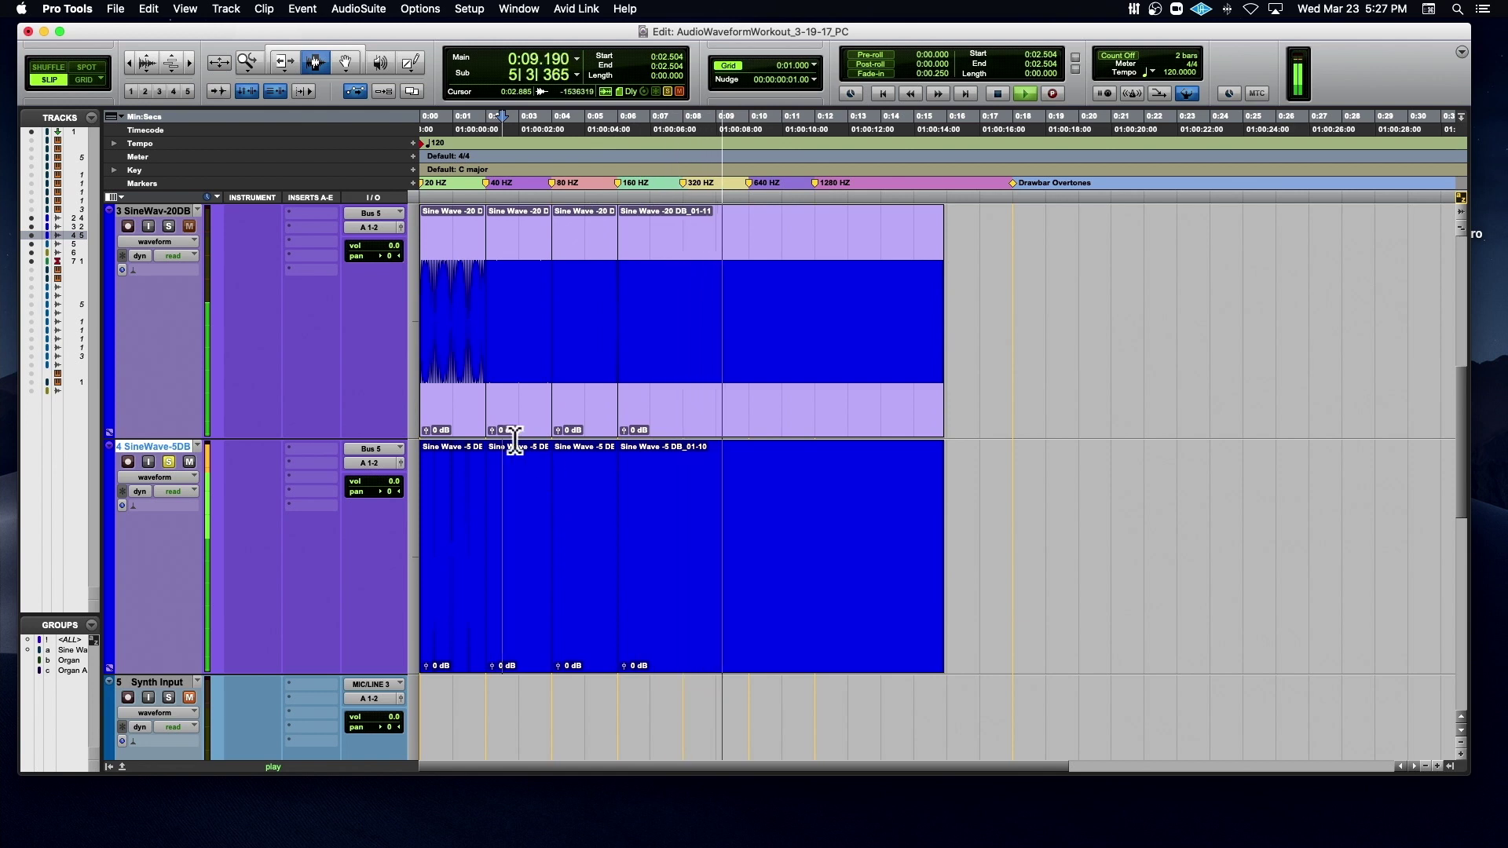
key(space)
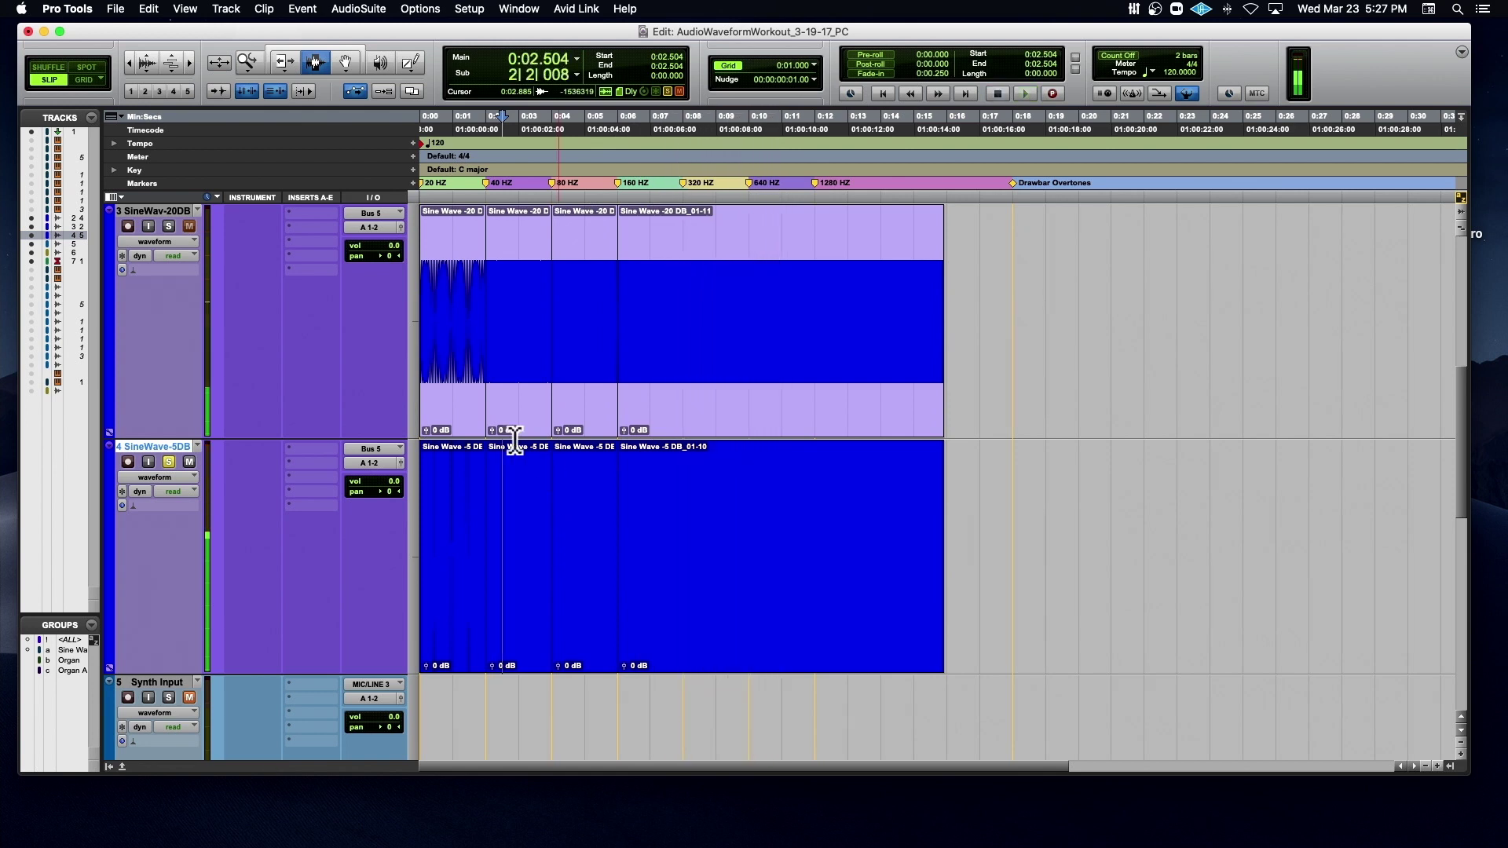
- Open the PAZ Frequency analyzer on the Master 1 track and play the 40 Hz tone through it
scroll(514, 440, down, 5)
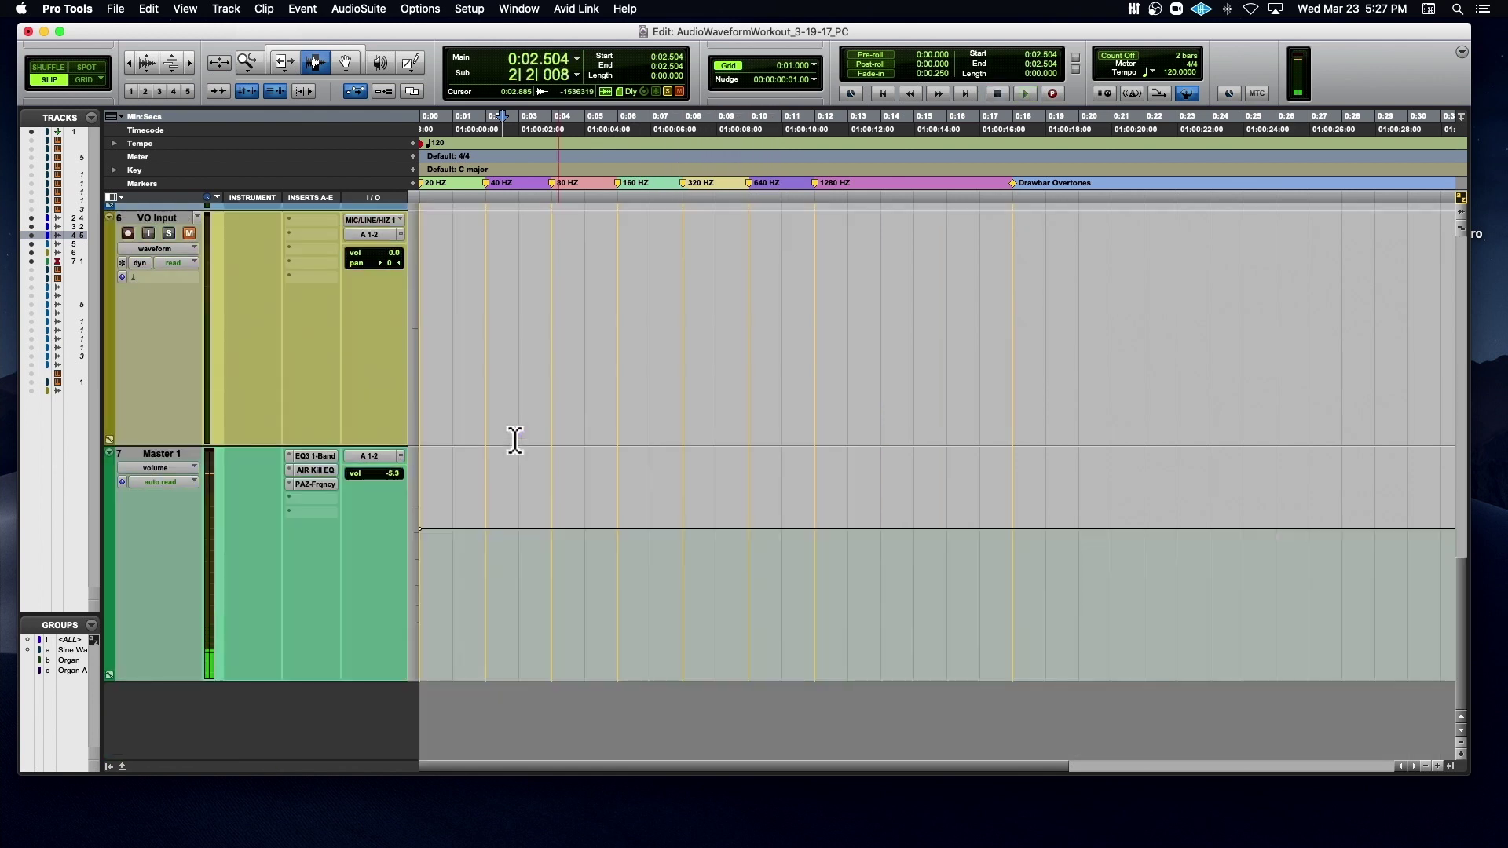
click(314, 485)
key(space)
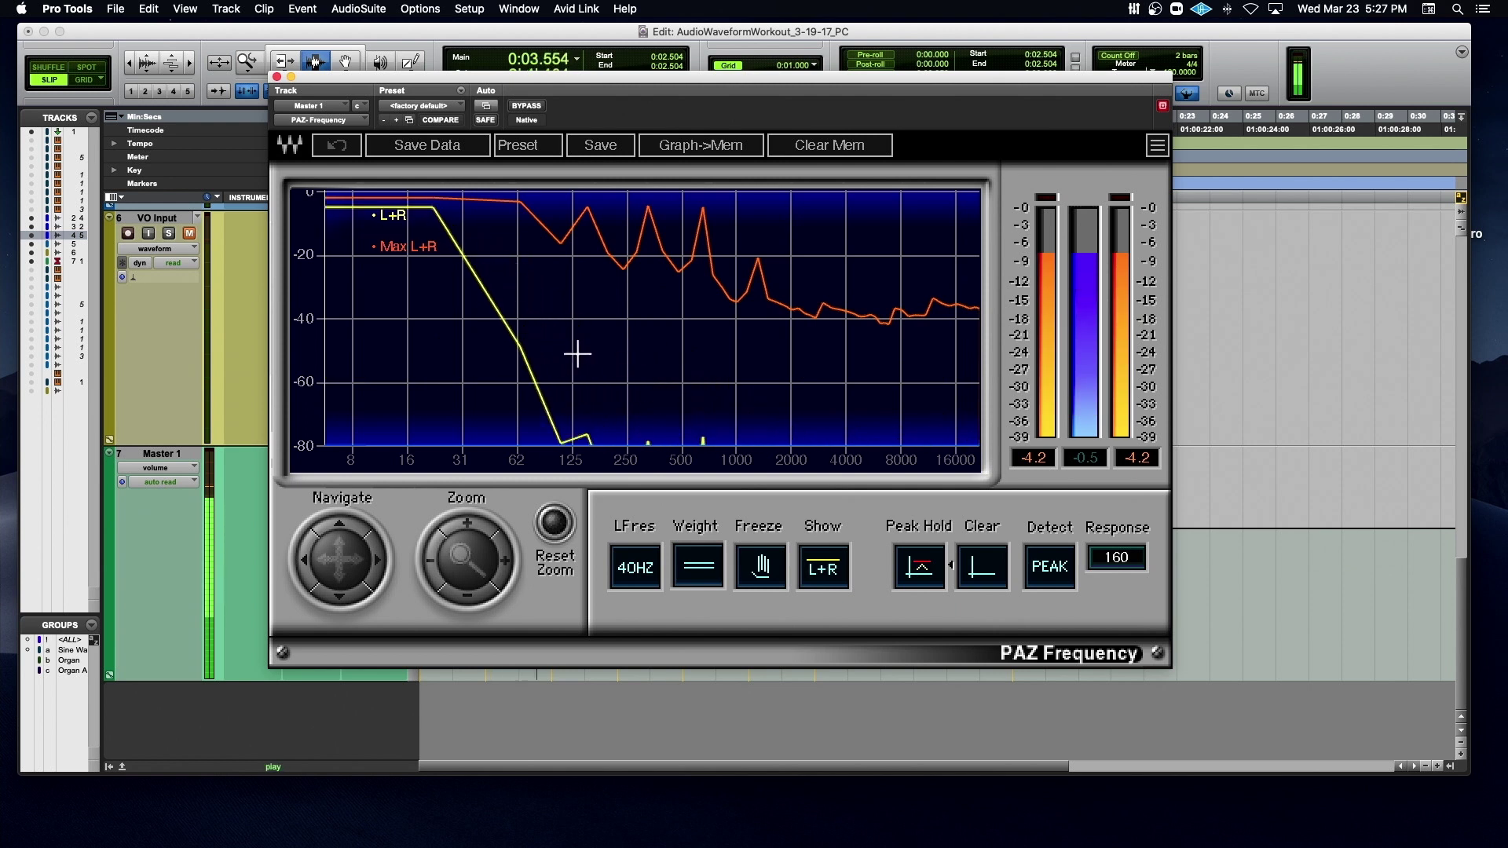
key(space)
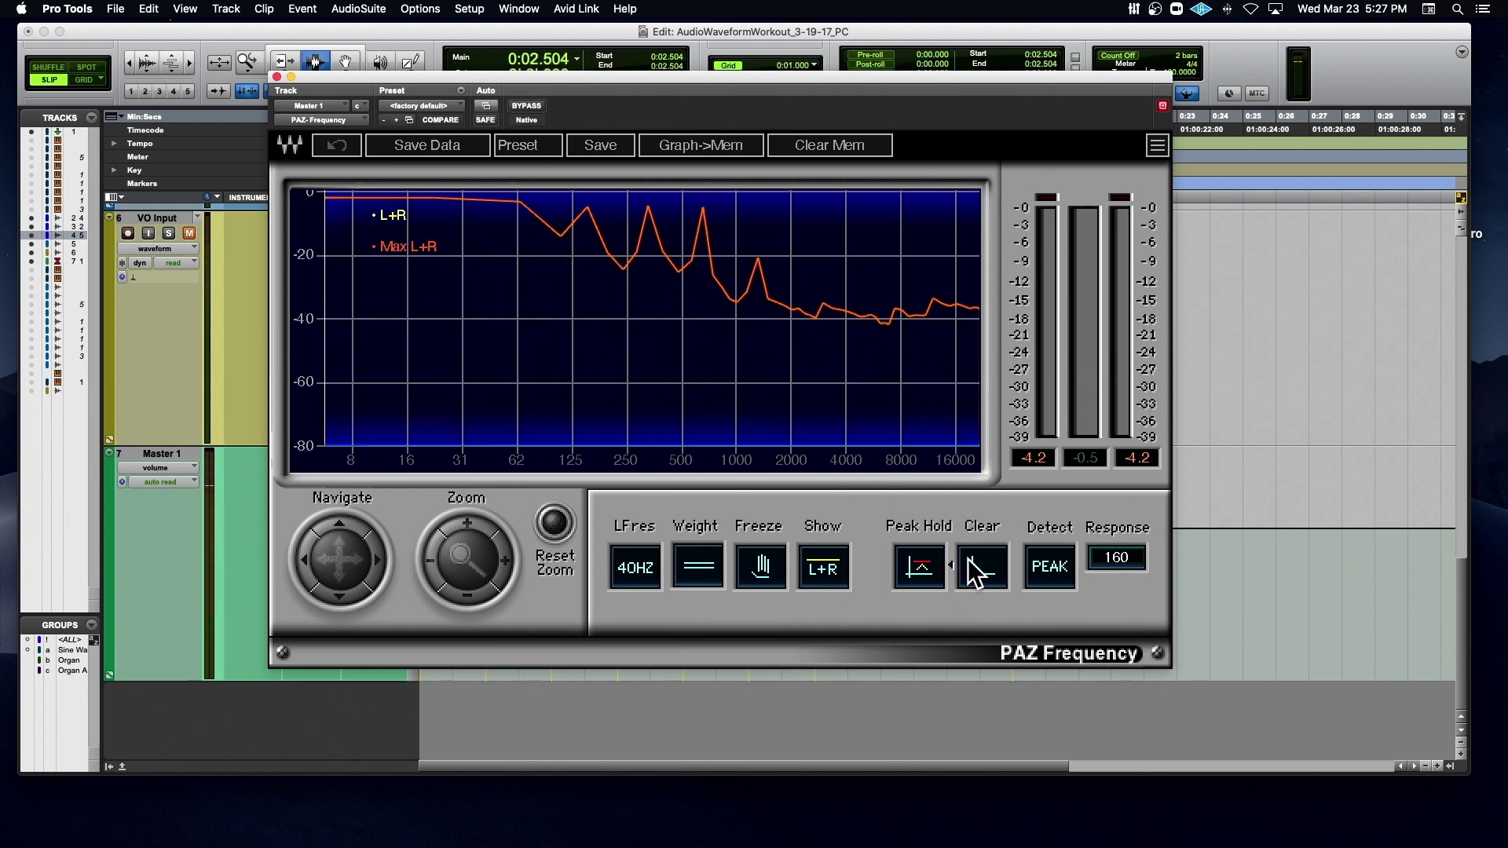
- Clear the analyzer's held peak curve and move its window clear of the SineWave-5DB clips
click(970, 565)
drag(504, 77, 536, 397)
scroll(676, 307, up, 5)
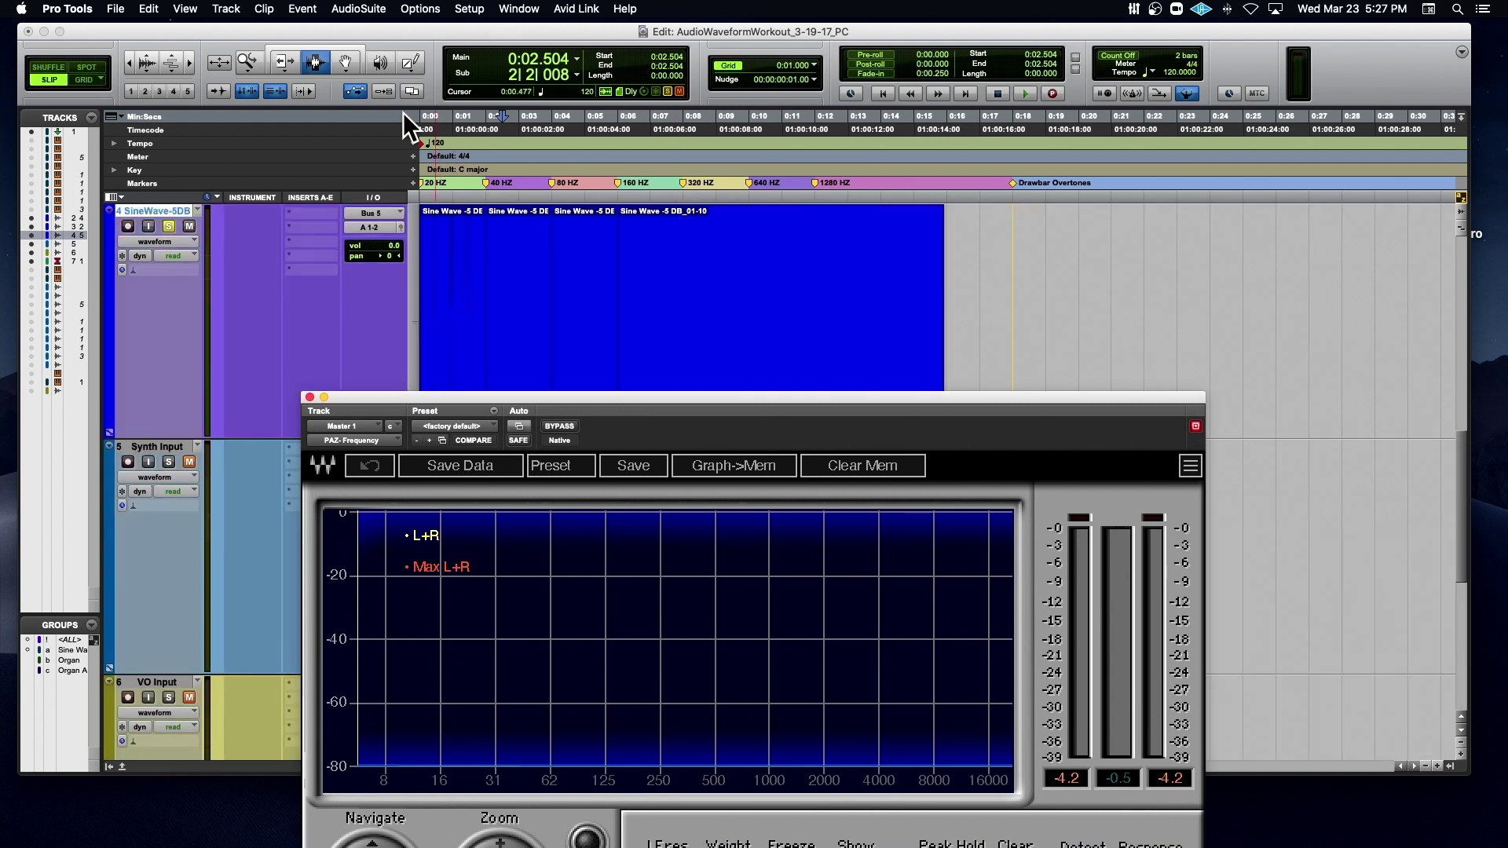
- Select about 8.252 s to 9.921 s within the 320 Hz section of SineWave-5DB
click(328, 59)
click(692, 274)
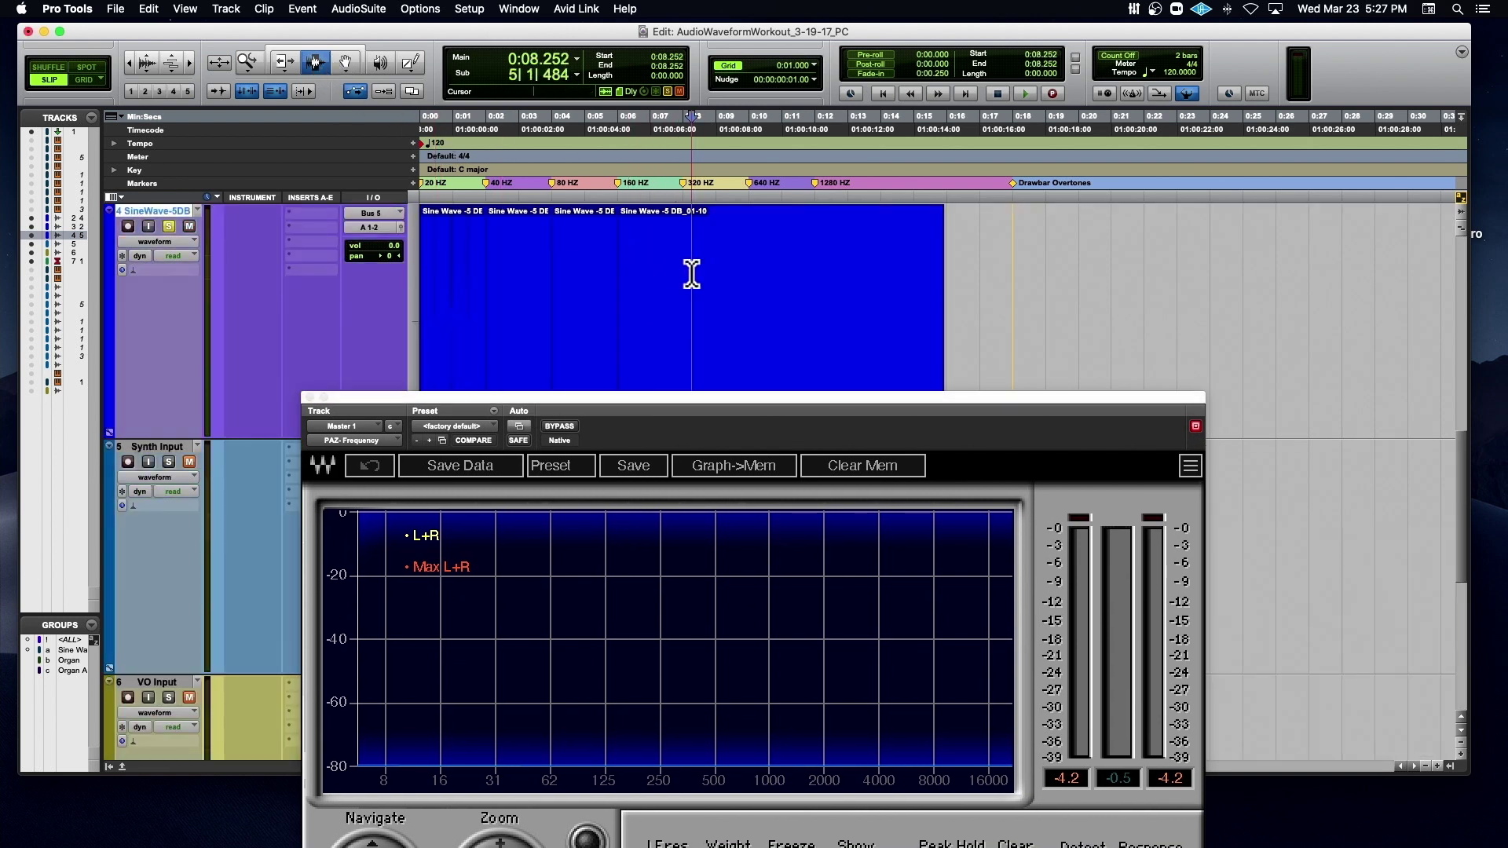
drag(691, 274, 746, 330)
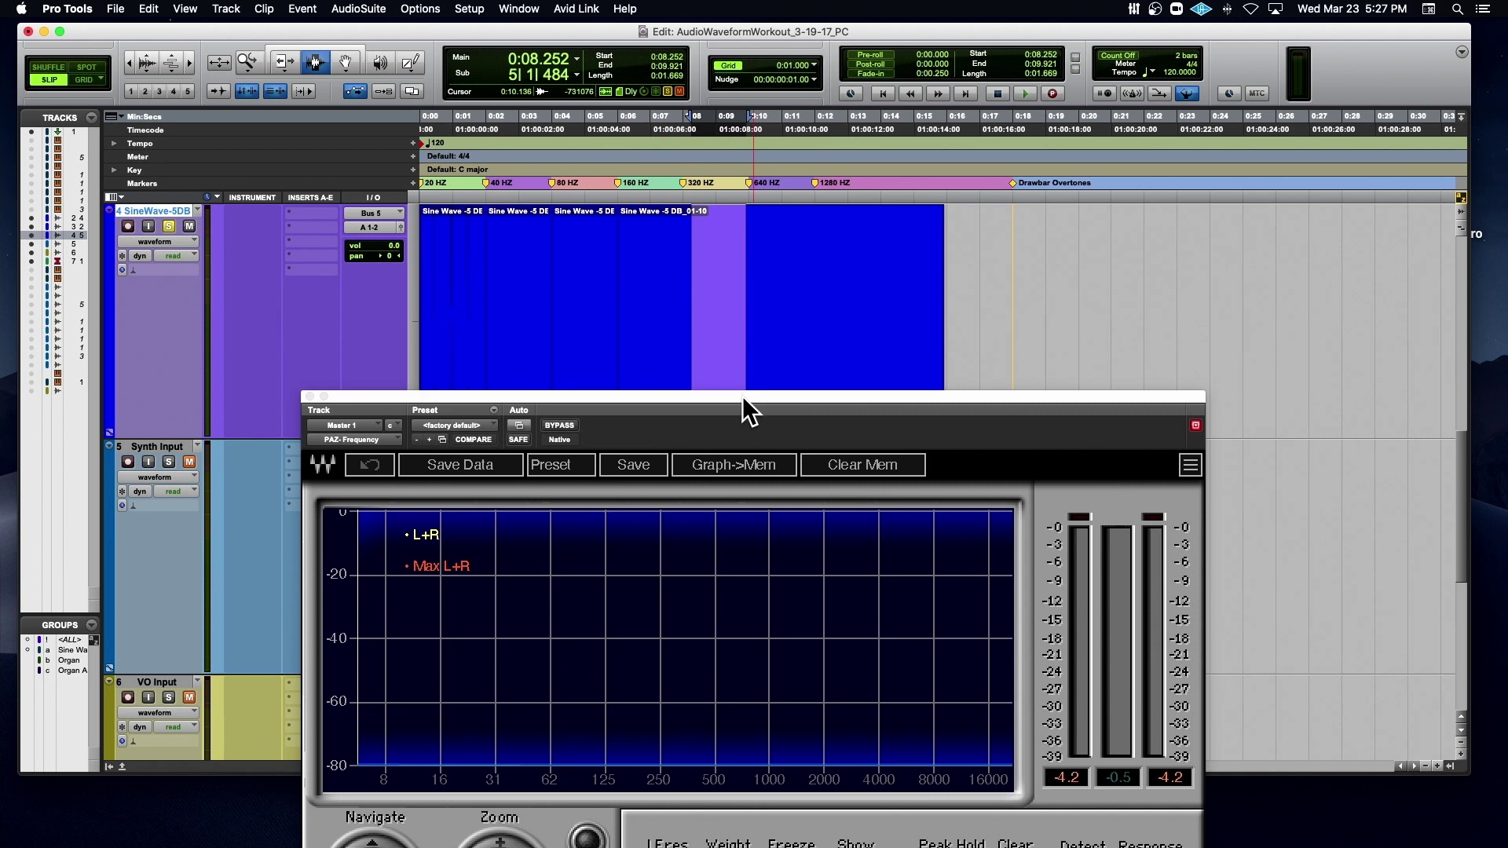
- Bring the whole PAZ Frequency window into view and play the 320 Hz selection repeatedly to examine its spectrum
drag(742, 396, 739, 117)
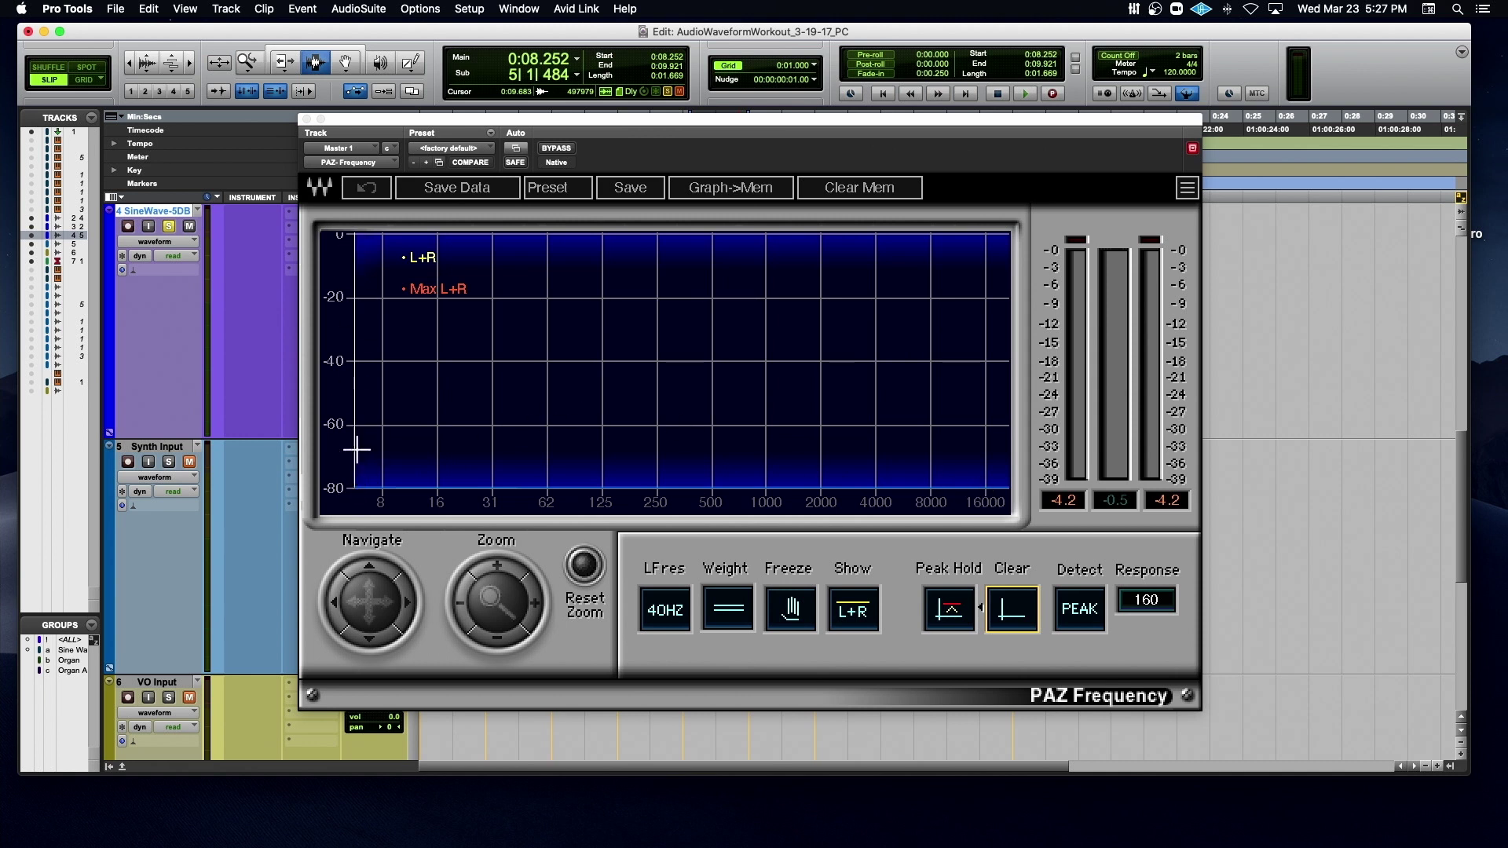
key(space)
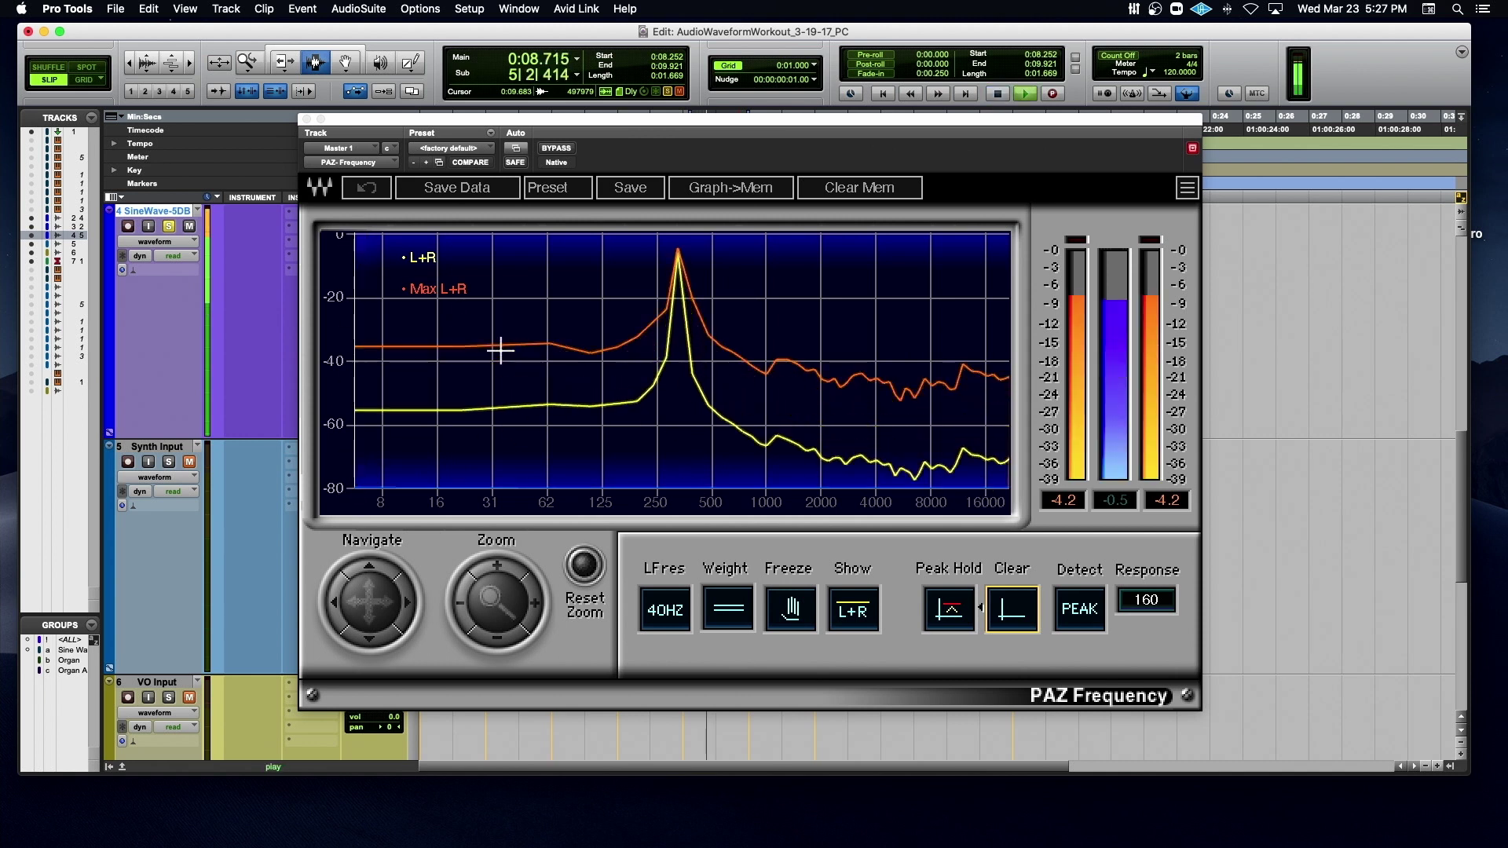
key(space)
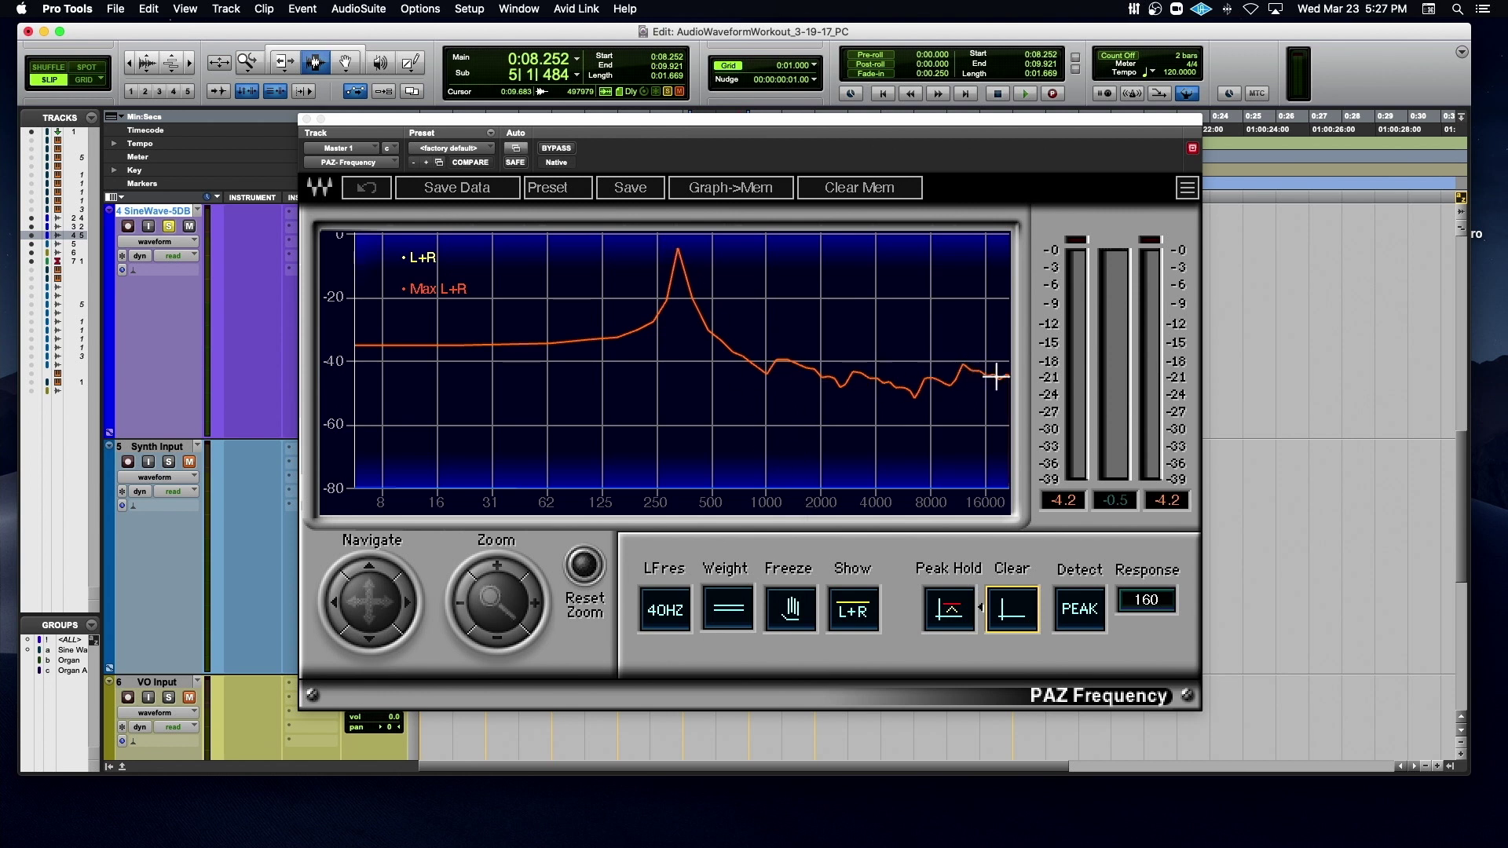
key(space)
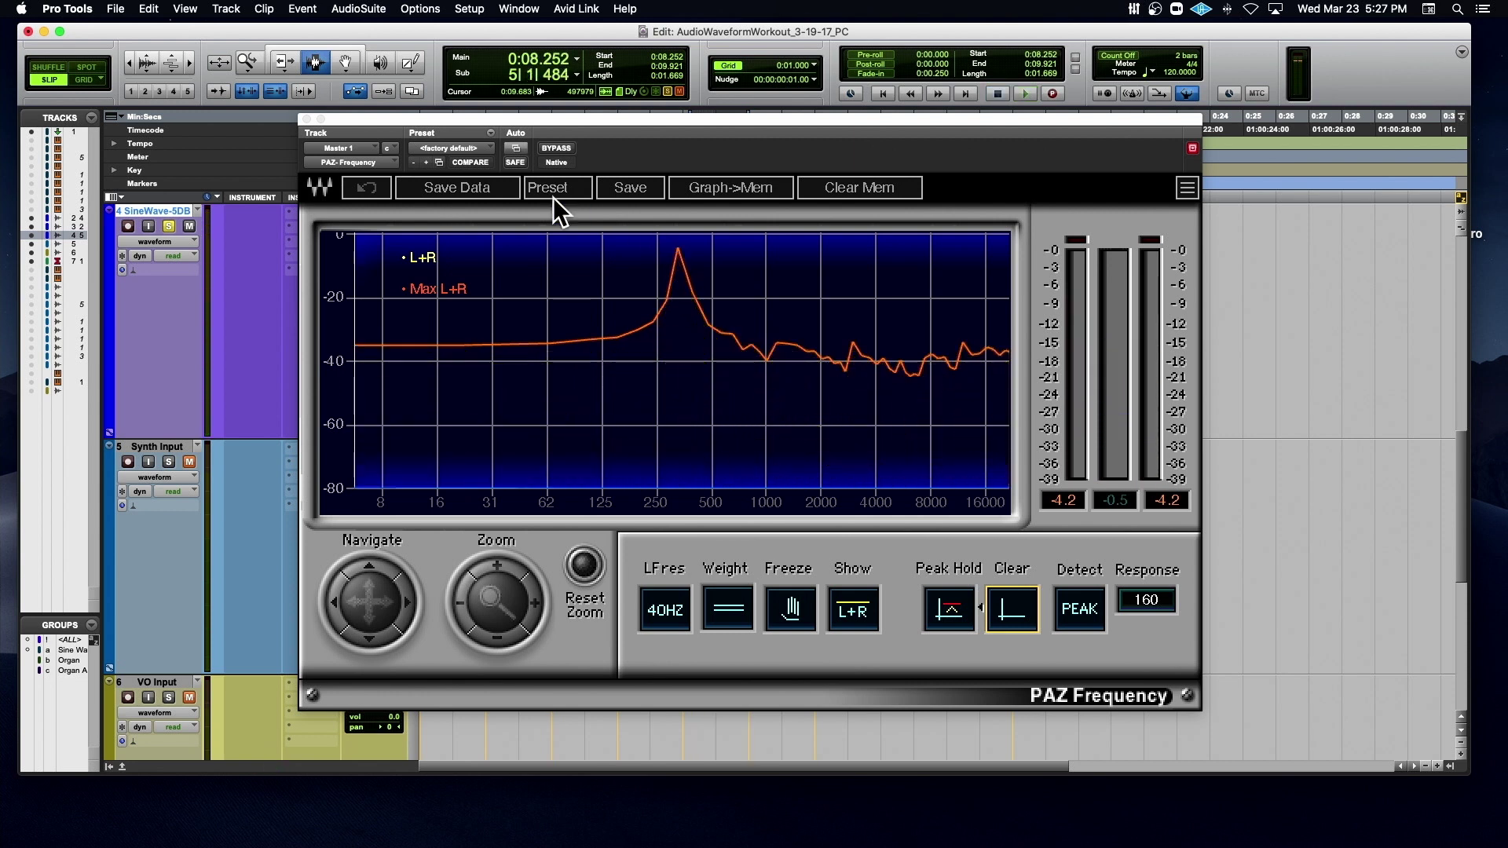
key(space)
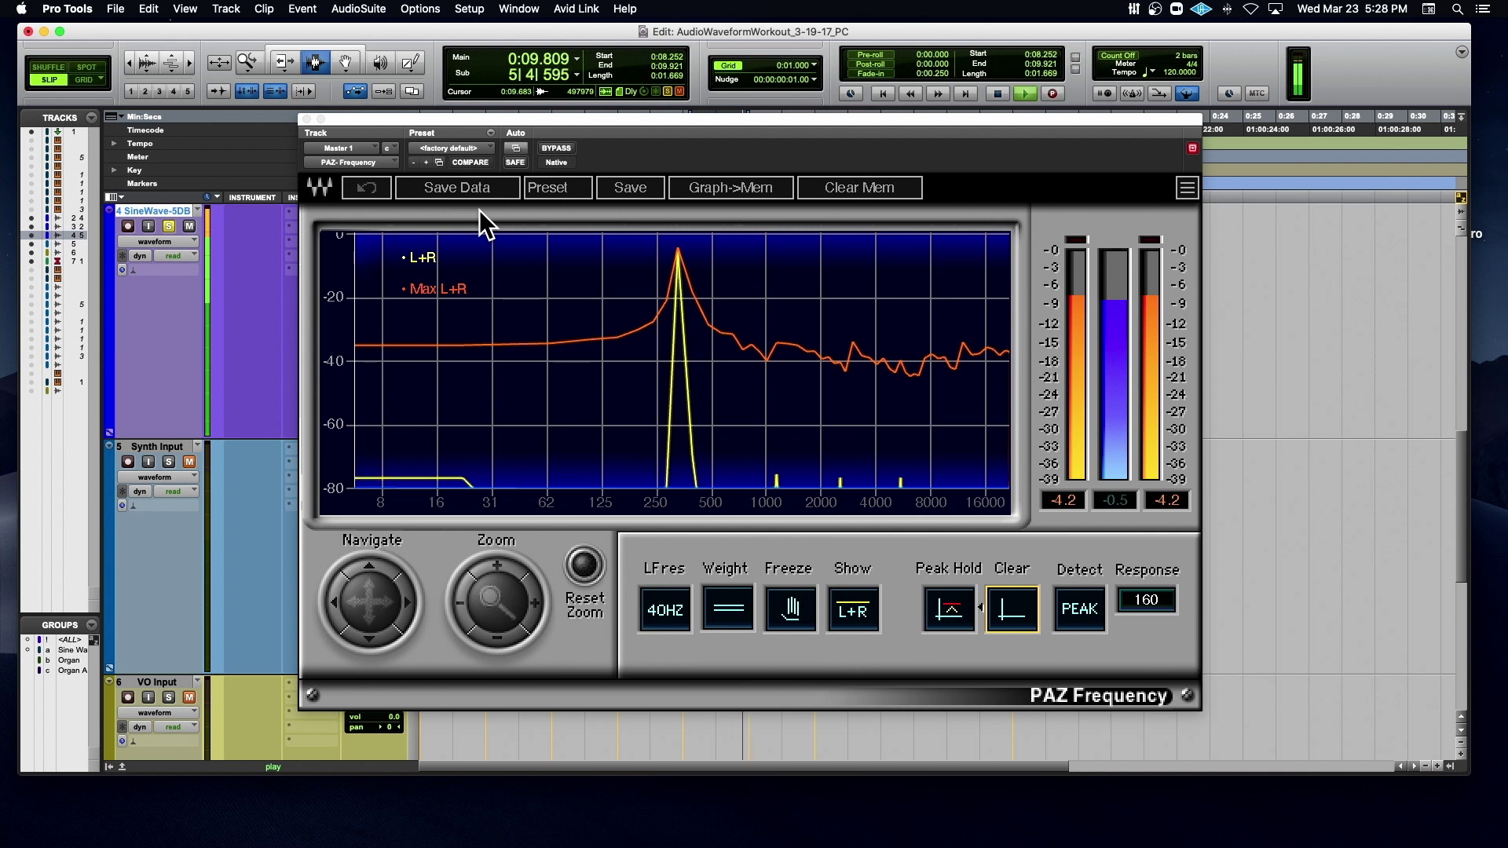
key(space)
- Uncover the SineWave-5DB clips, select about 11.948 s to 16.480 s in the 1280 Hz section, and play it through the analyzer
drag(468, 119, 445, 330)
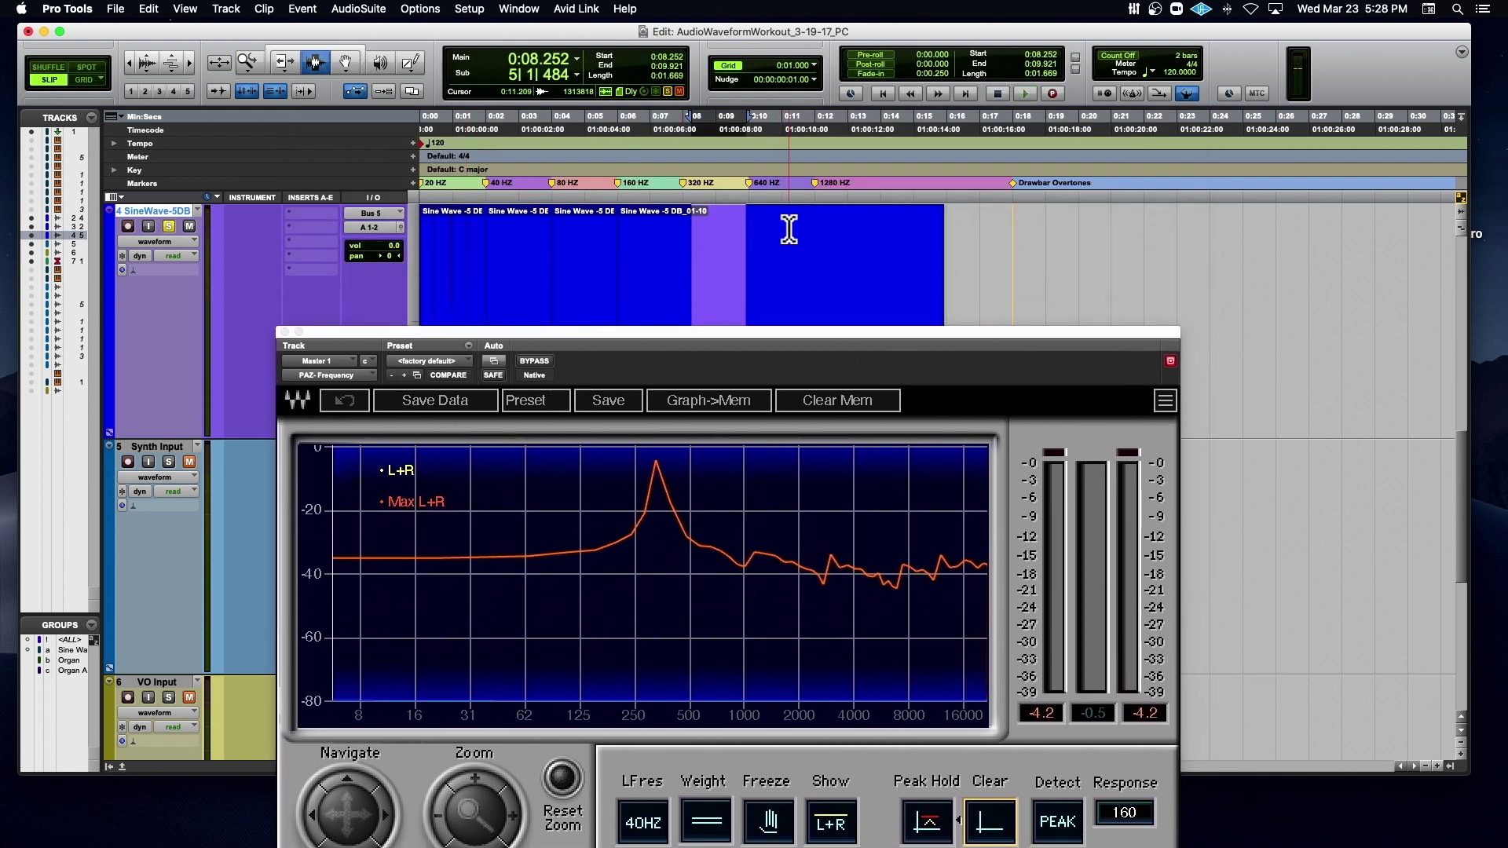
drag(814, 237, 962, 235)
key(space)
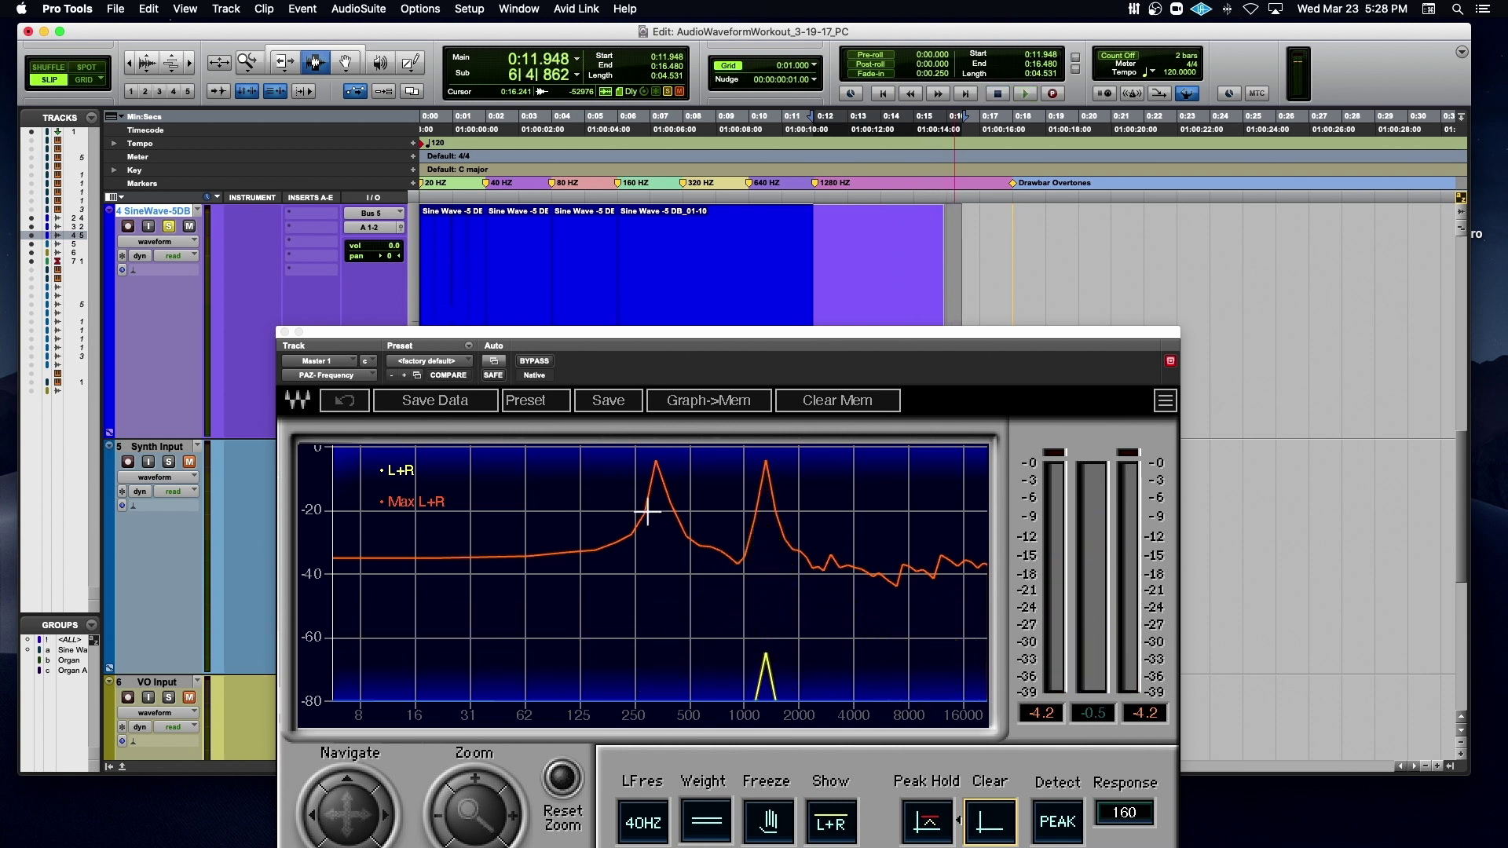
- Close the PAZ Frequency window and place the edit cursor at about 17.768 s, just before the Drawbar Overtones marker
click(285, 332)
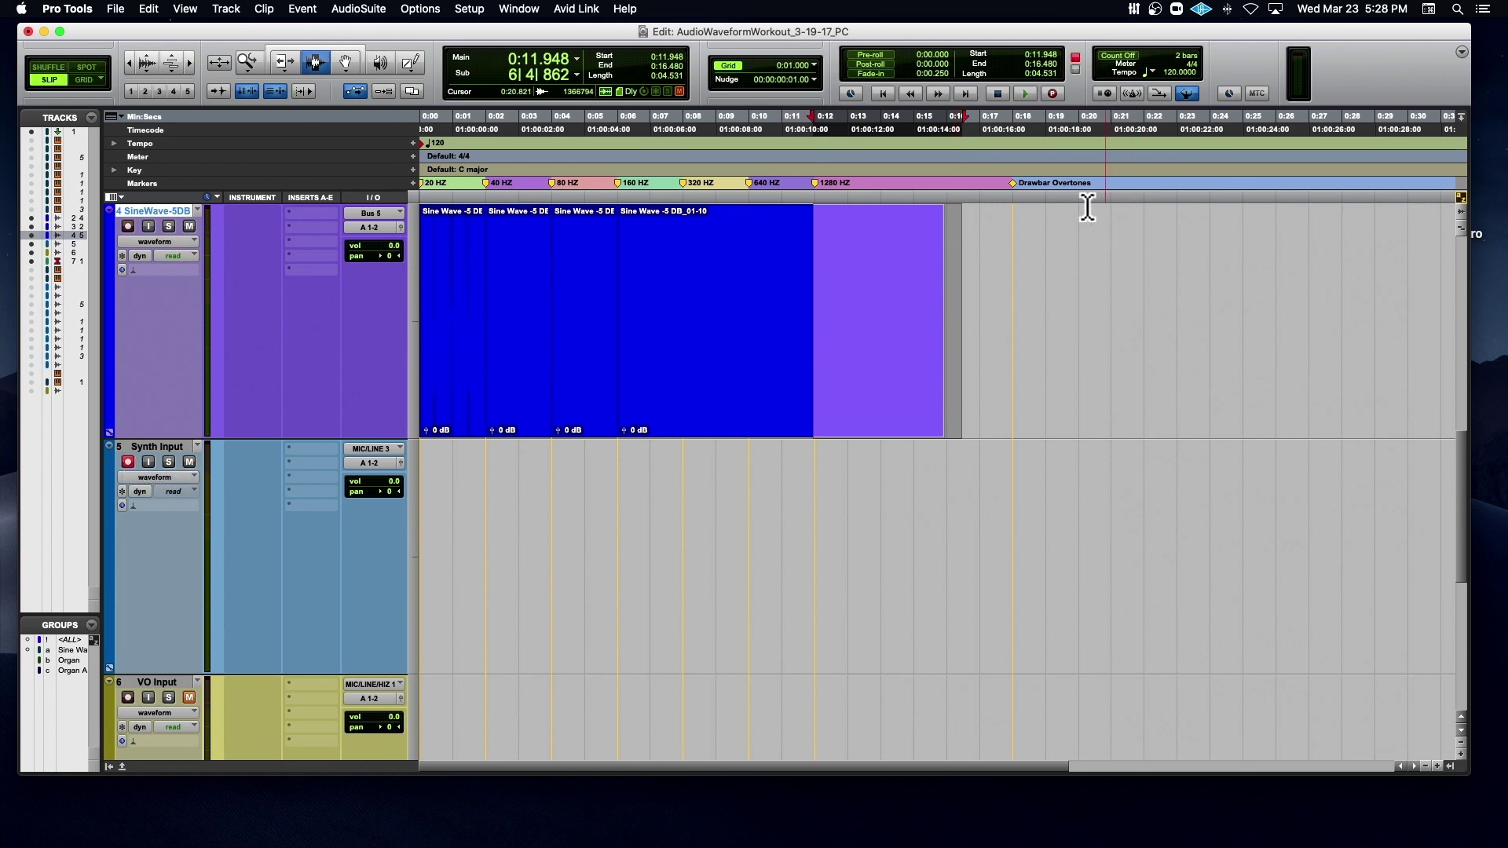
click(1005, 161)
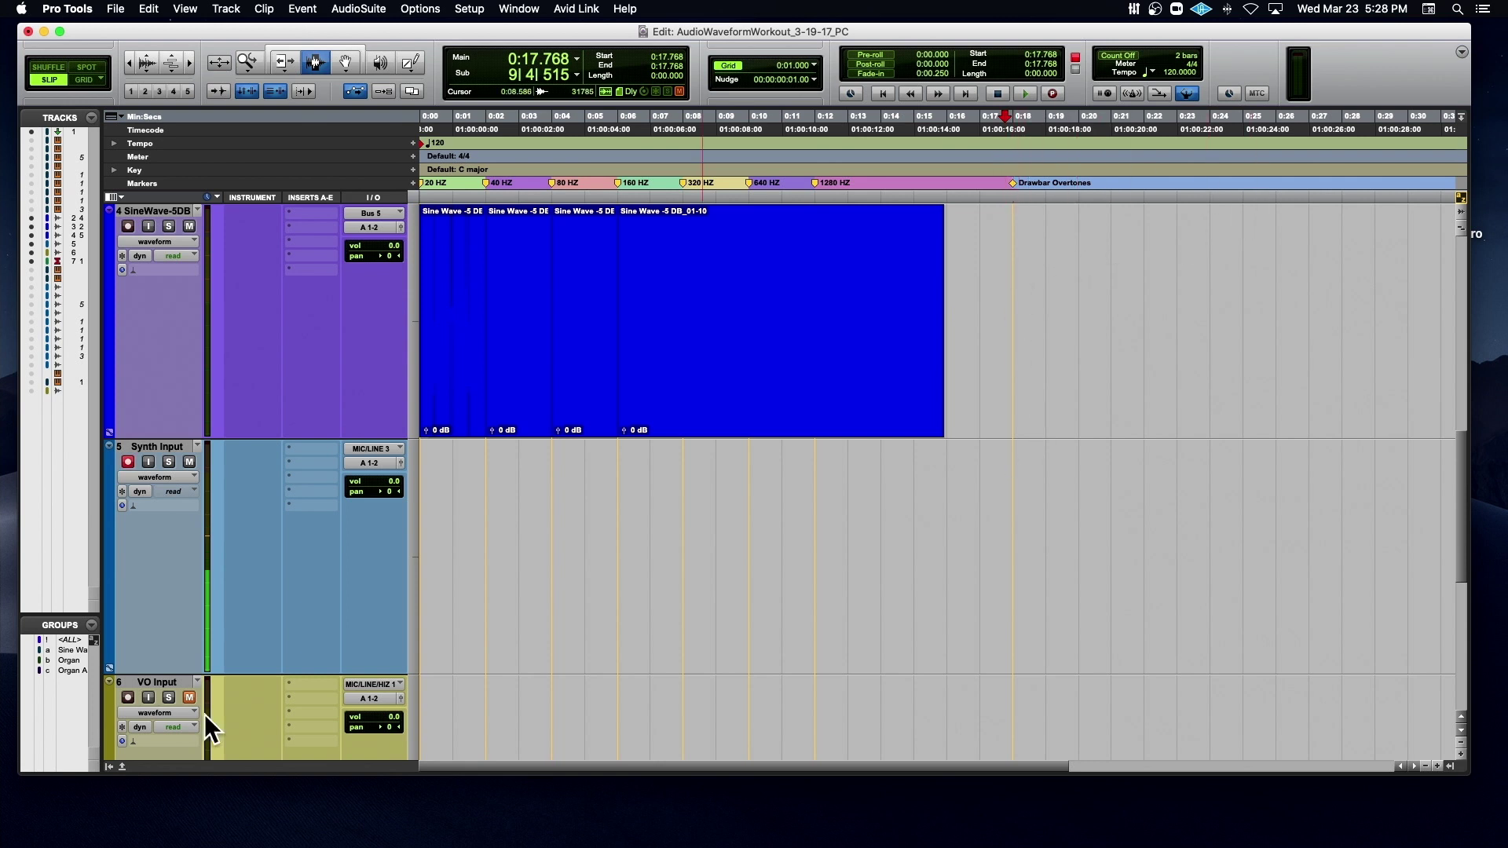
- Open the PAZ Frequency analyzer on Master 1 and move its window clear of the track controls
scroll(218, 711, down, 5)
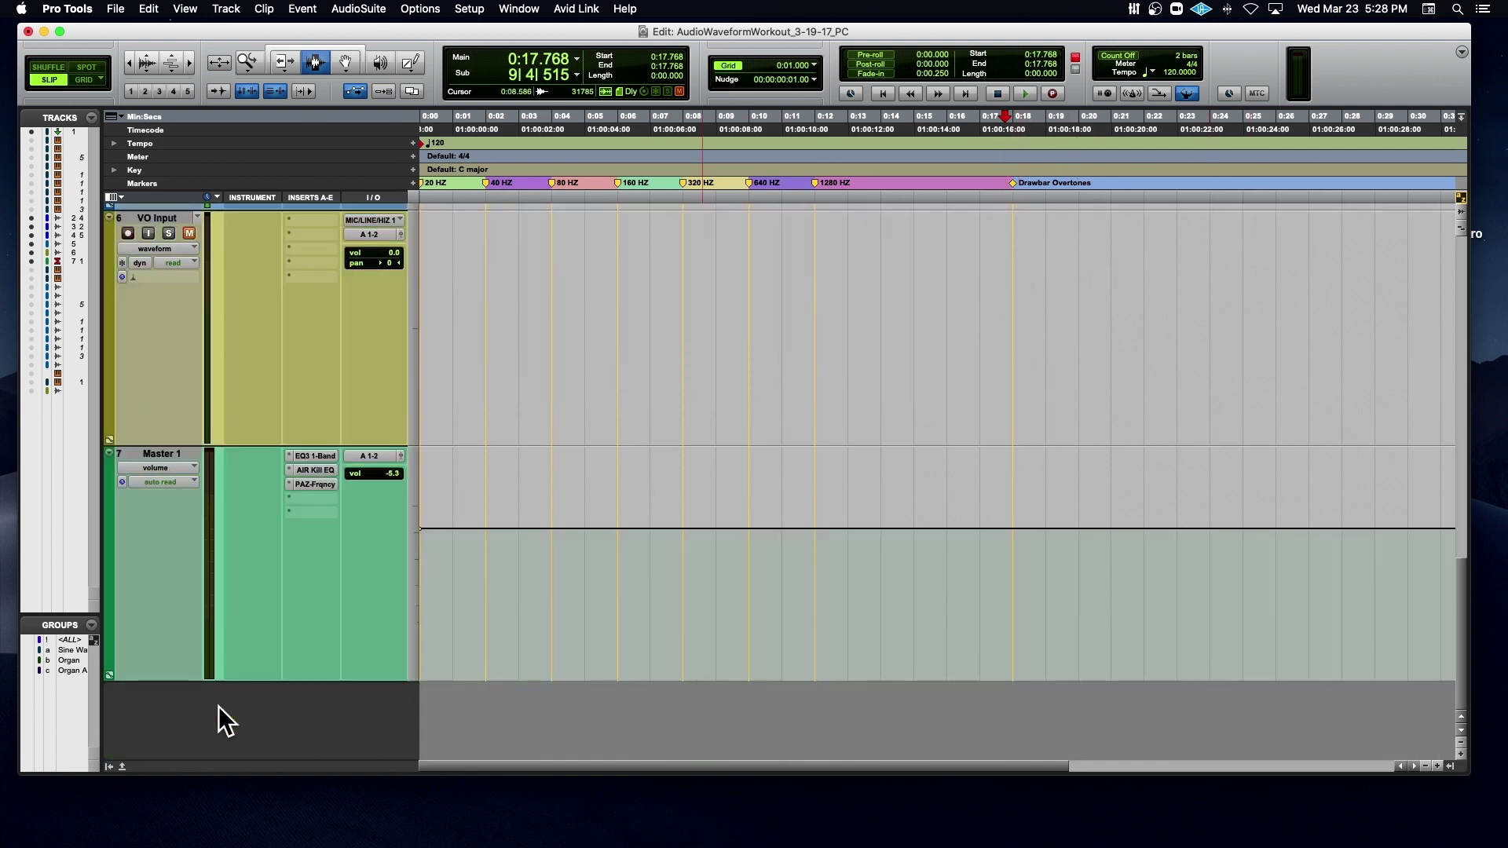
click(313, 484)
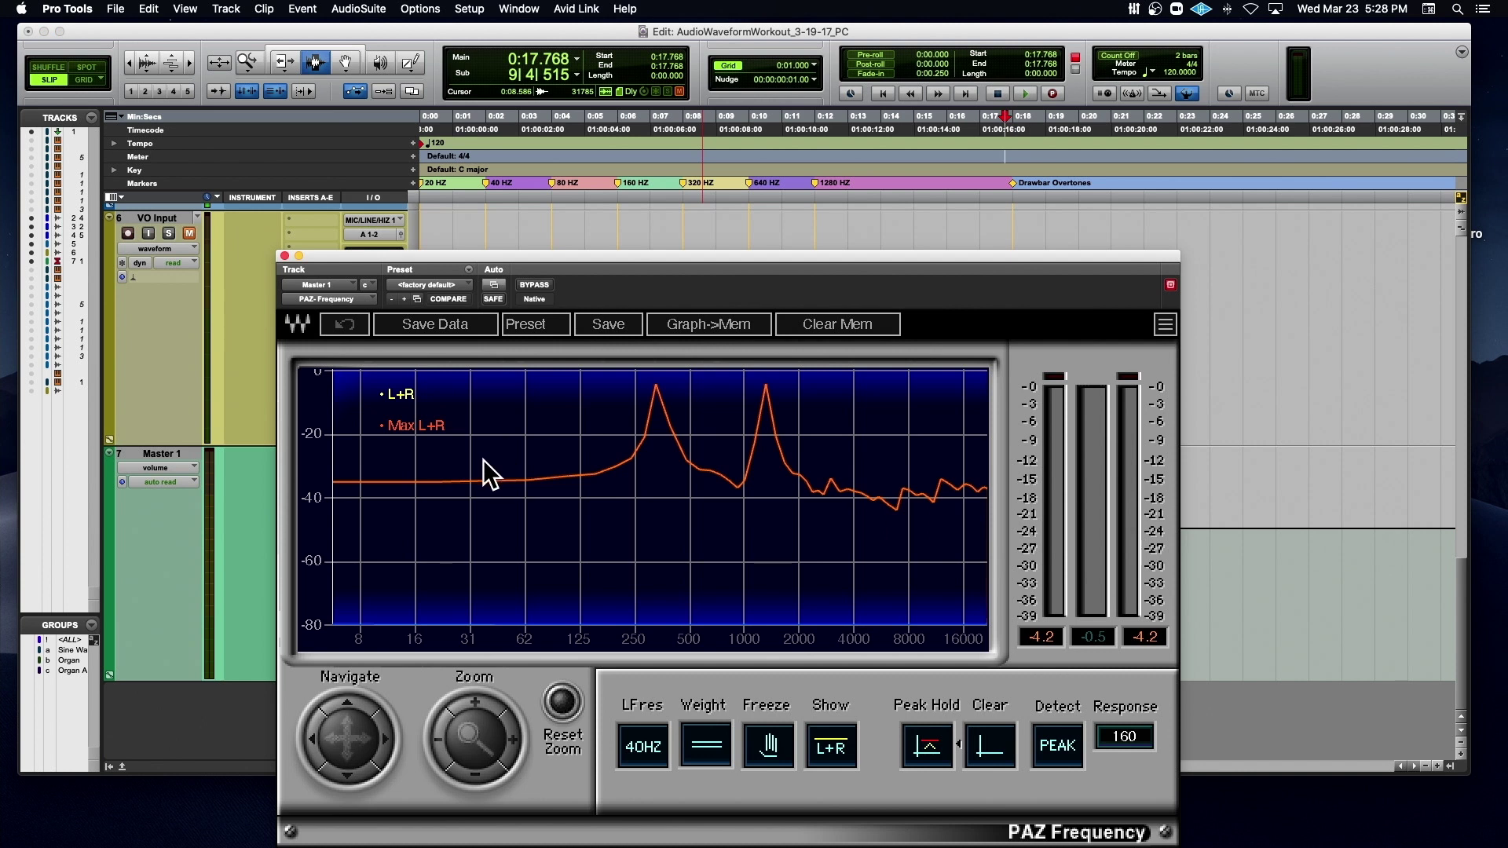
drag(328, 257, 657, 257)
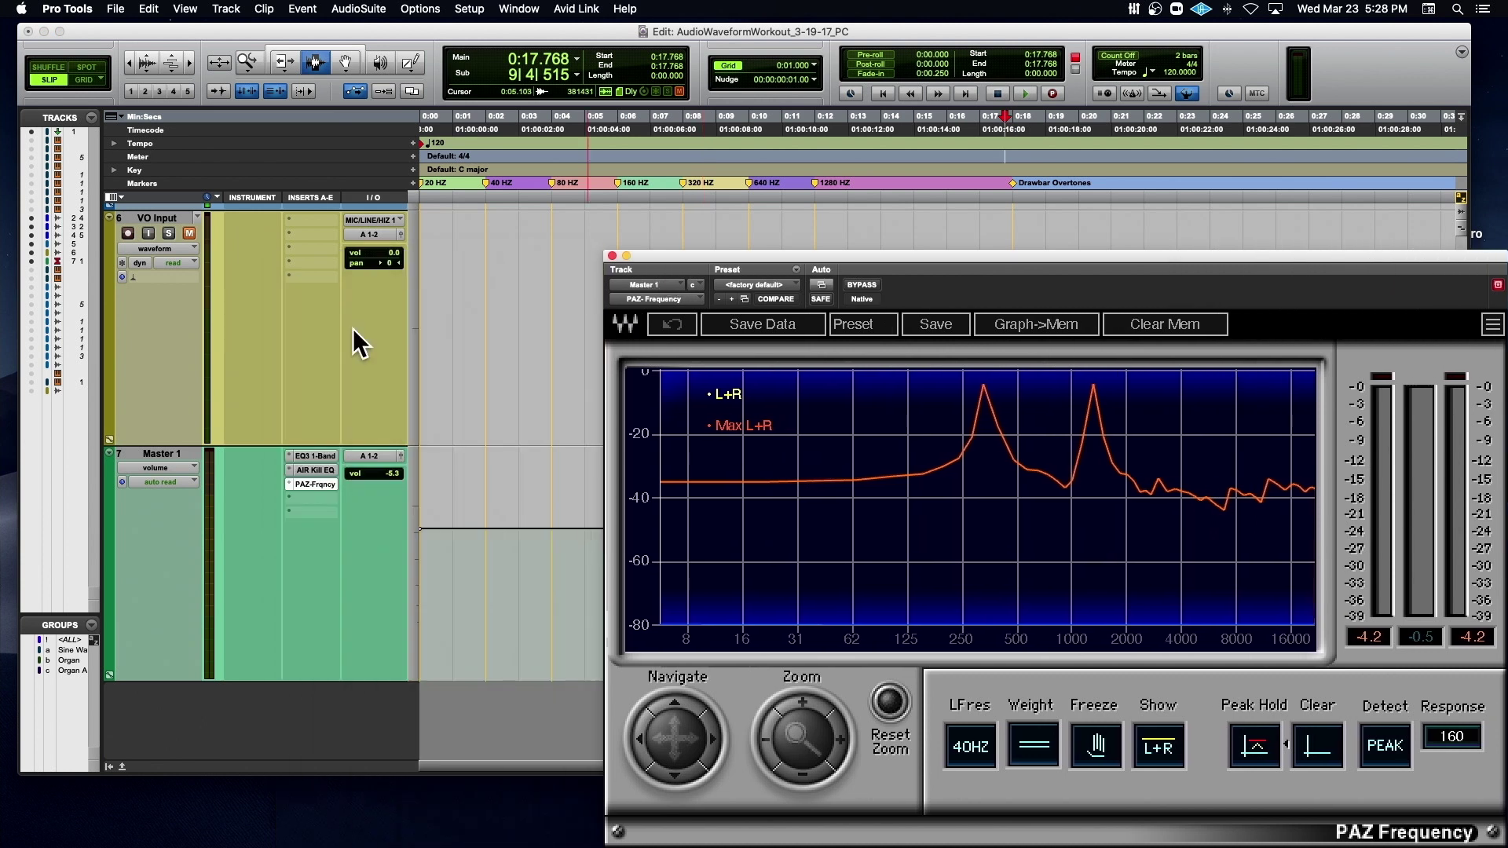
scroll(260, 338, up, 3)
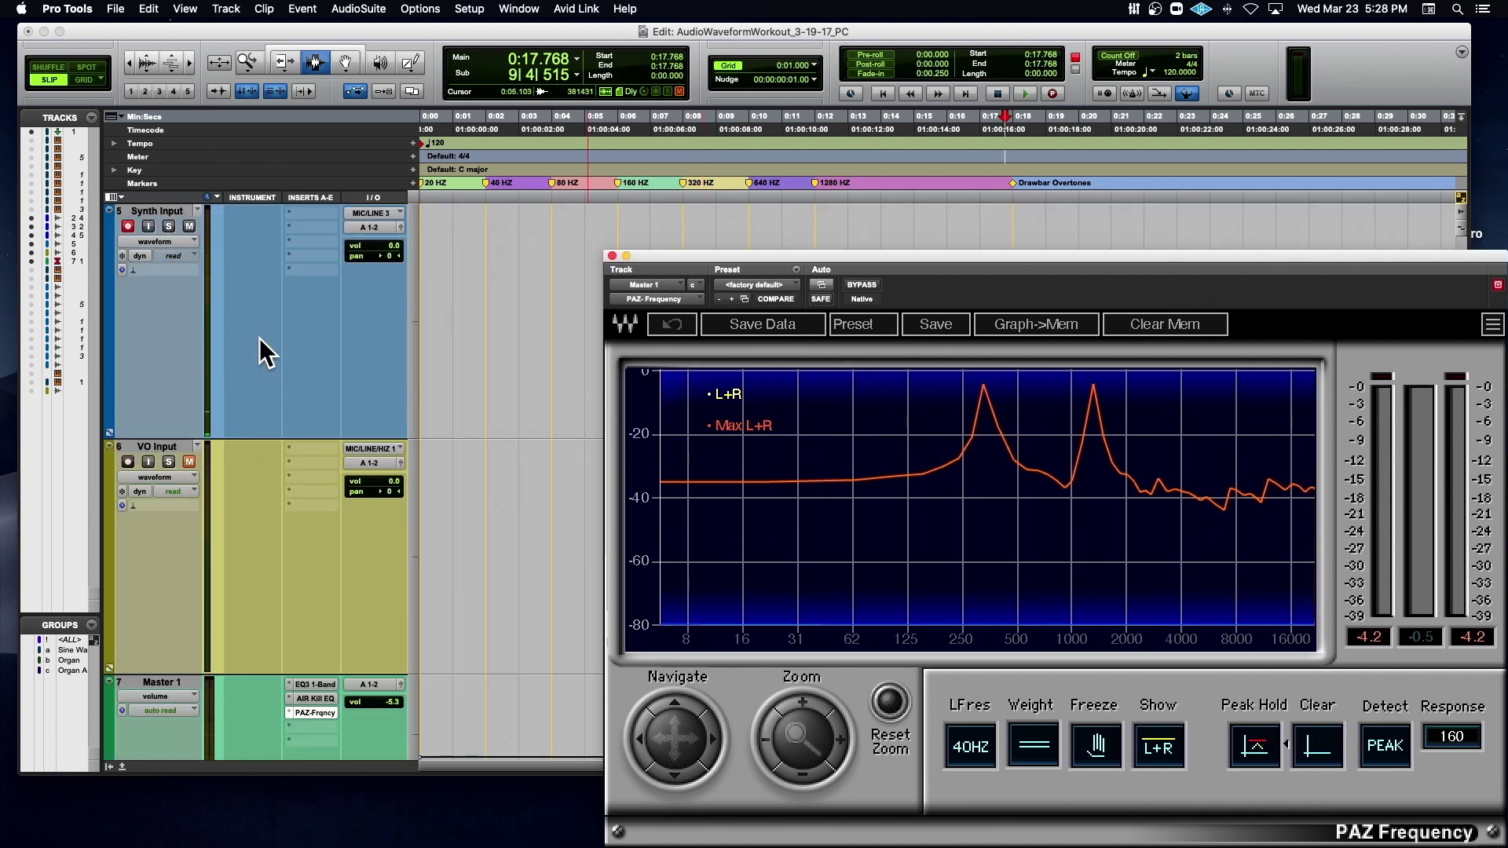
- Turn on input monitoring for the Synth Input track and close the PAZ Frequency window
scroll(162, 246, right, 1)
click(149, 227)
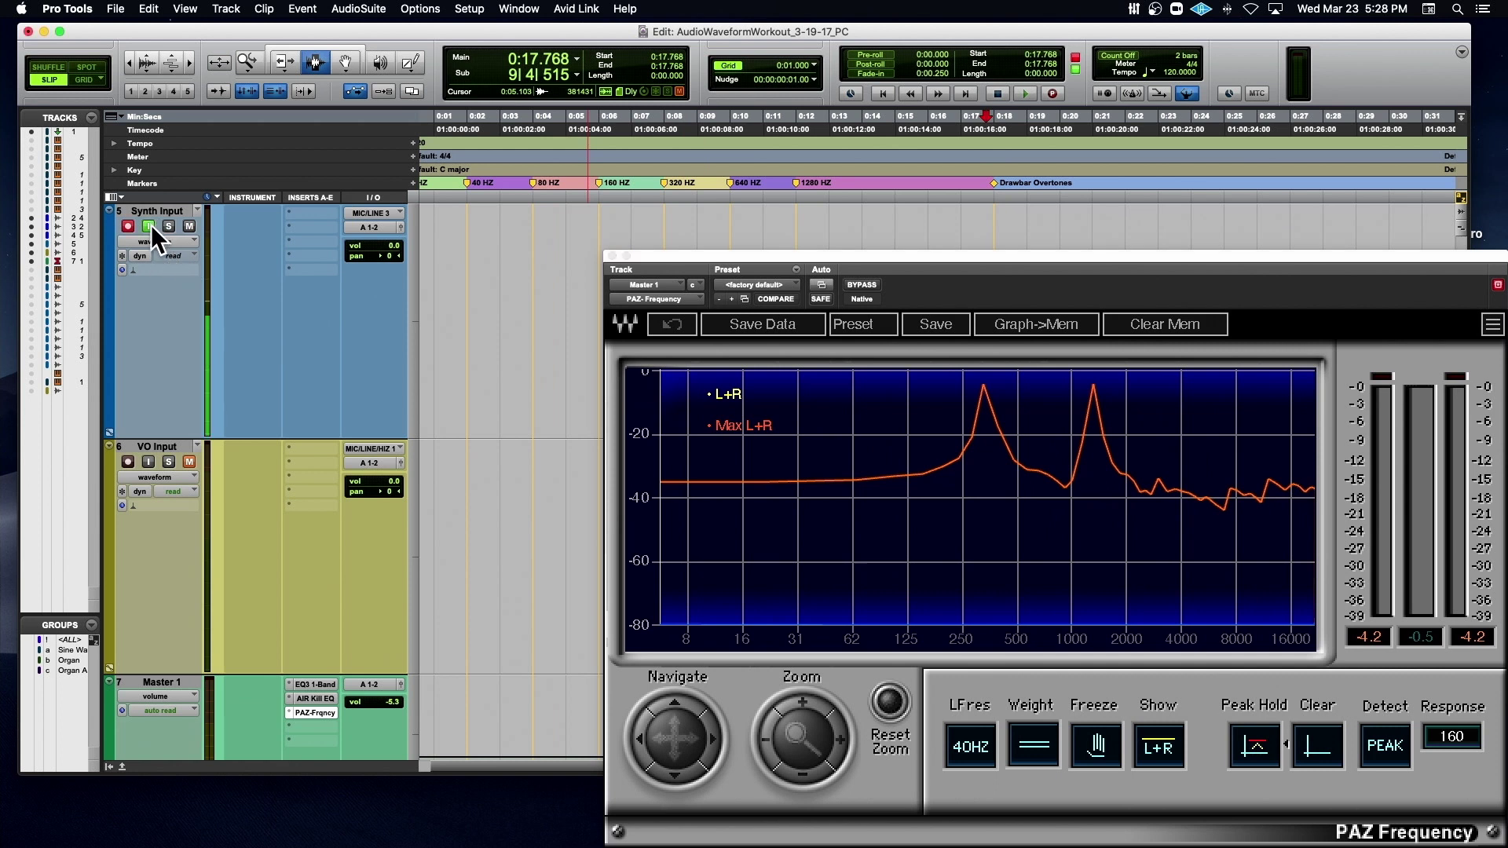
click(168, 226)
click(168, 226)
click(610, 261)
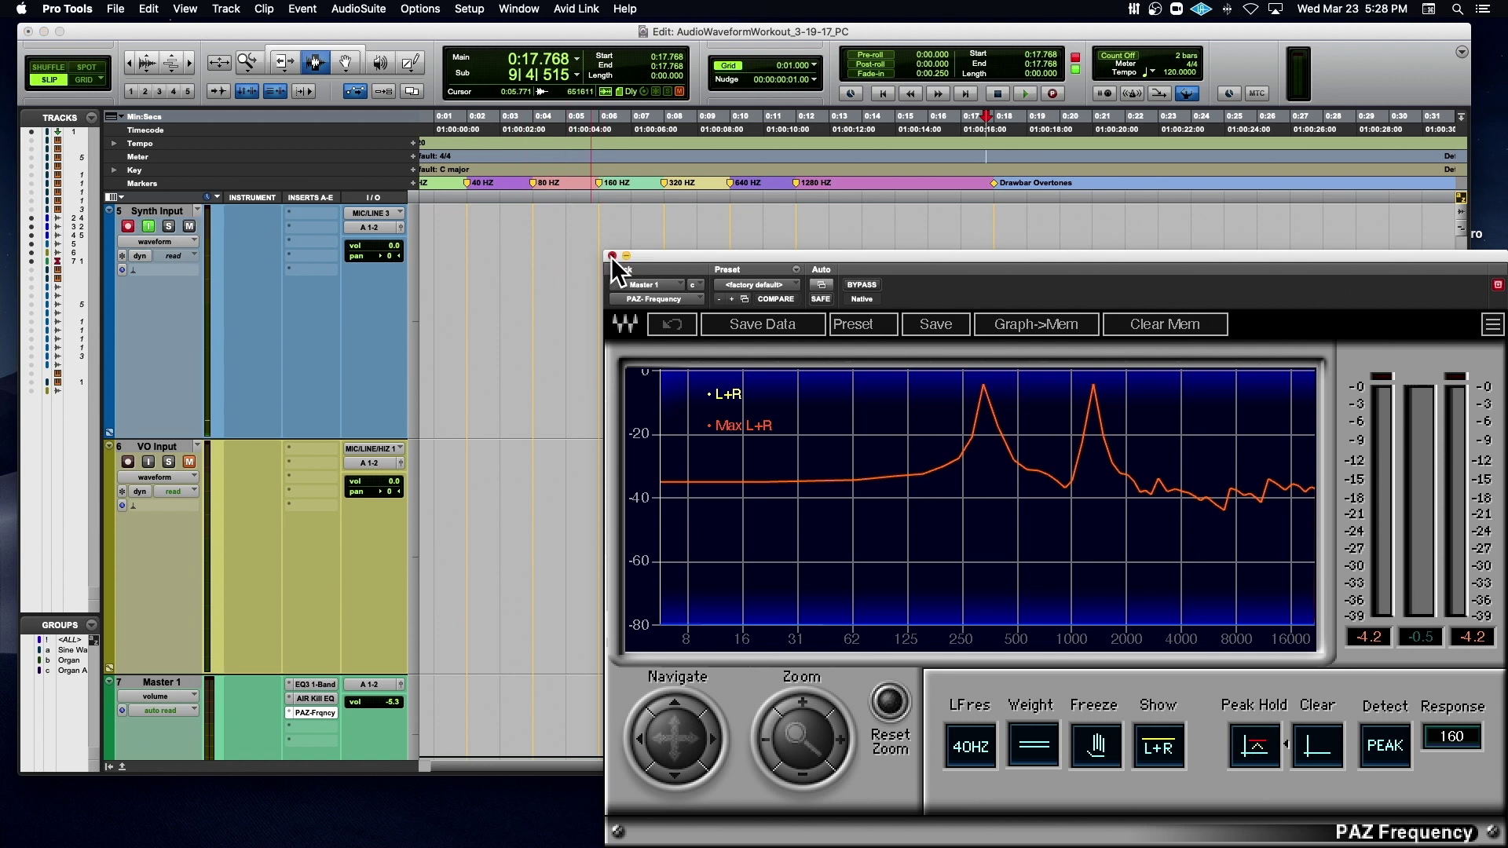
click(612, 257)
- Record about 11 s of the synth onto Synth Input, starting at 18.078 s by the Drawbar Overtones marker
click(965, 267)
click(901, 497)
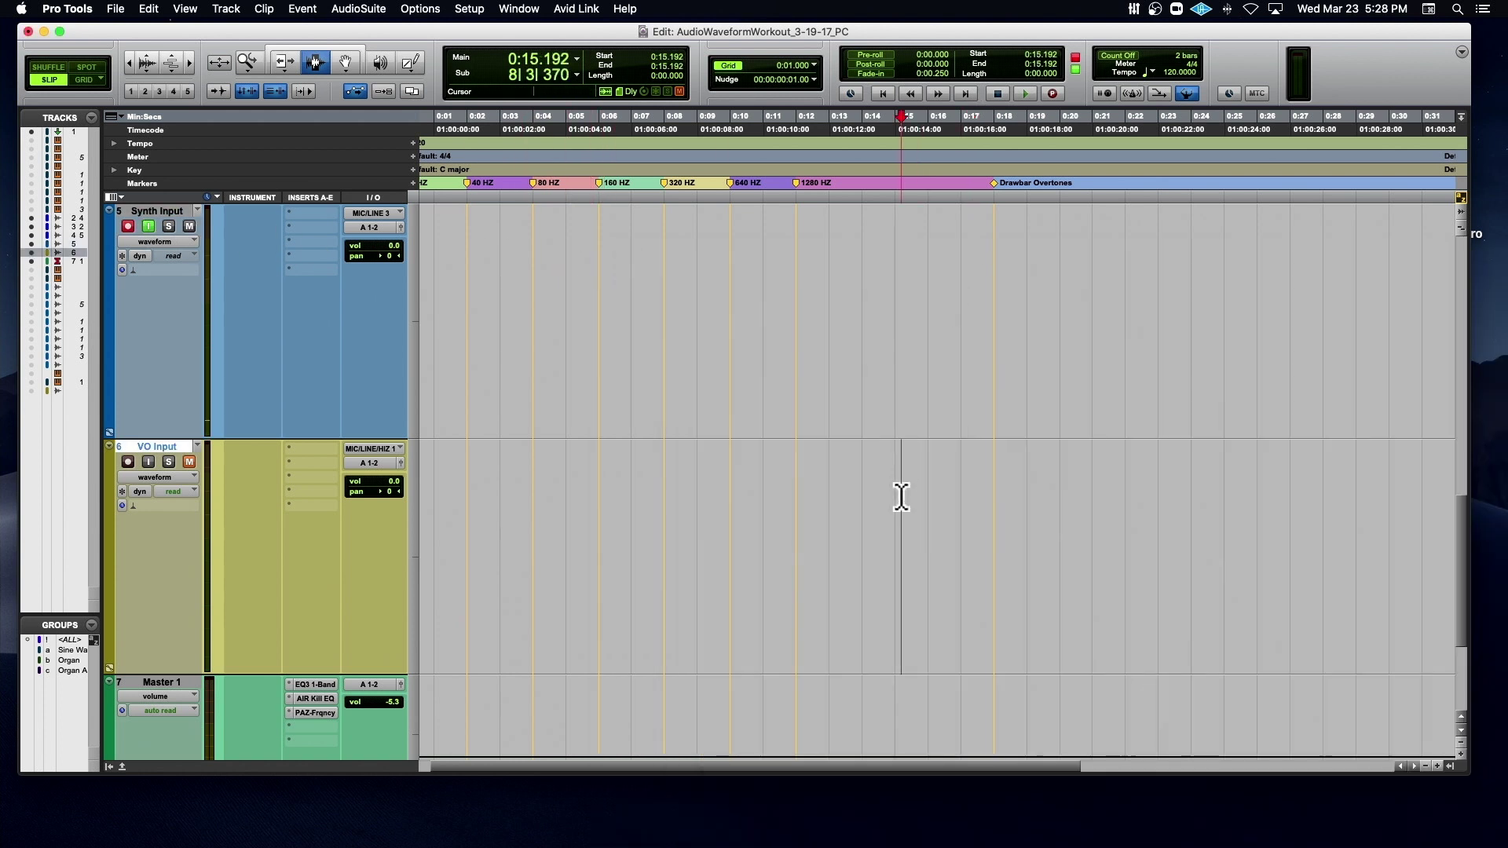
click(997, 304)
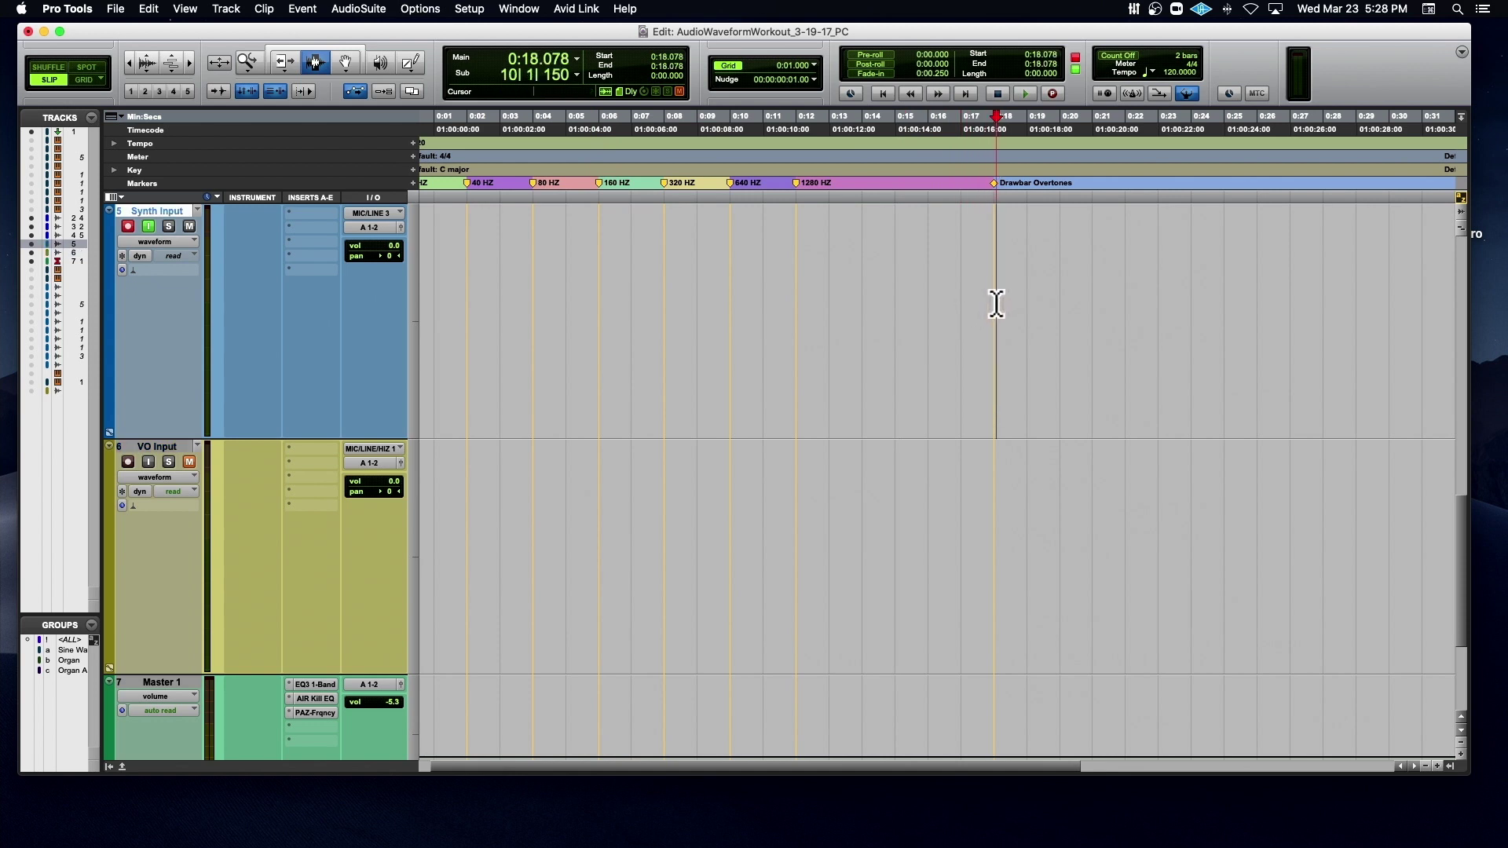
key(super+space)
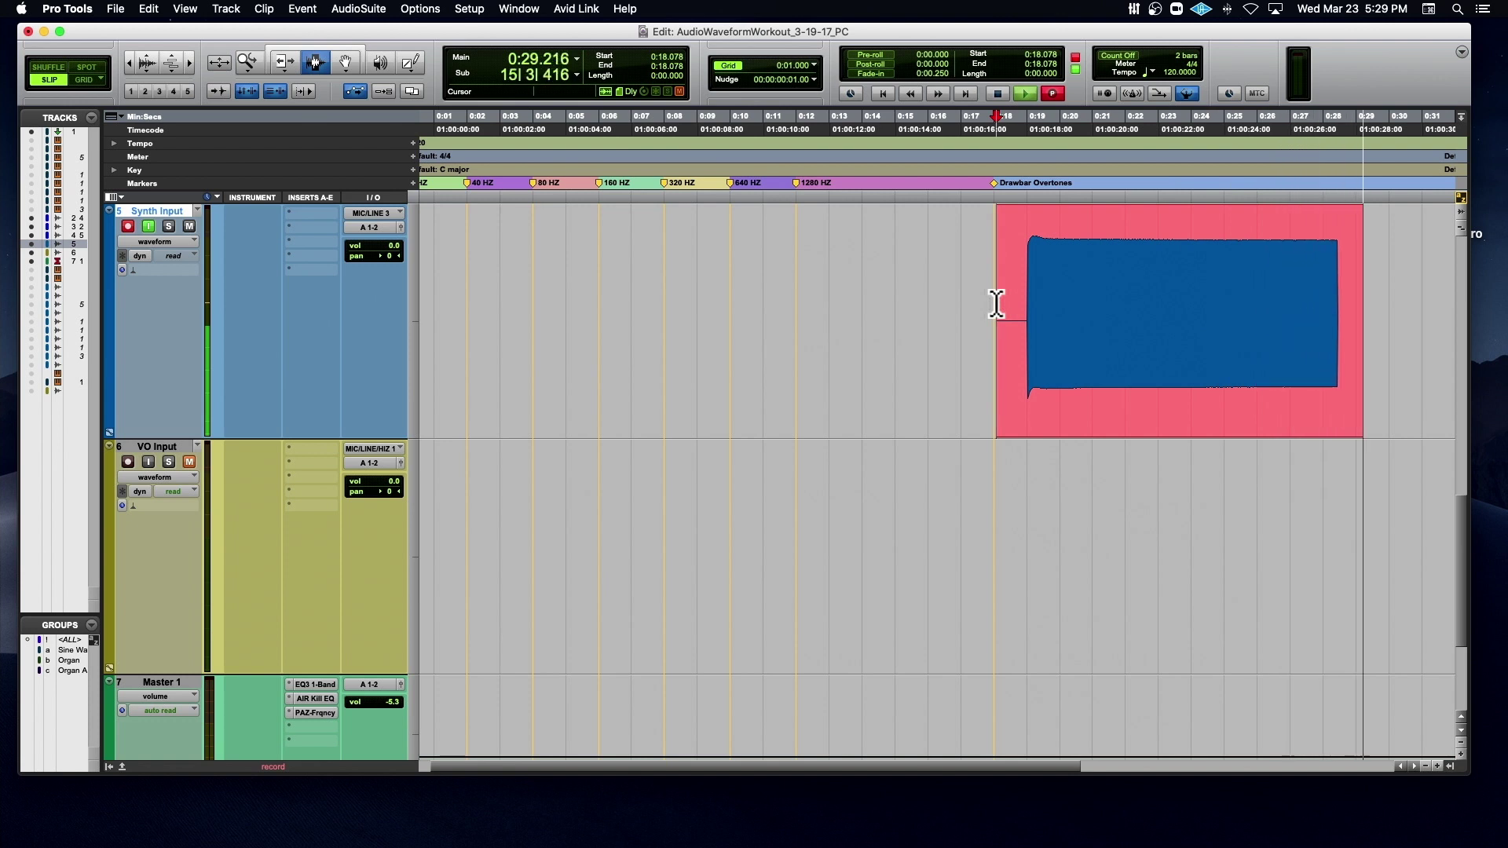
key(space)
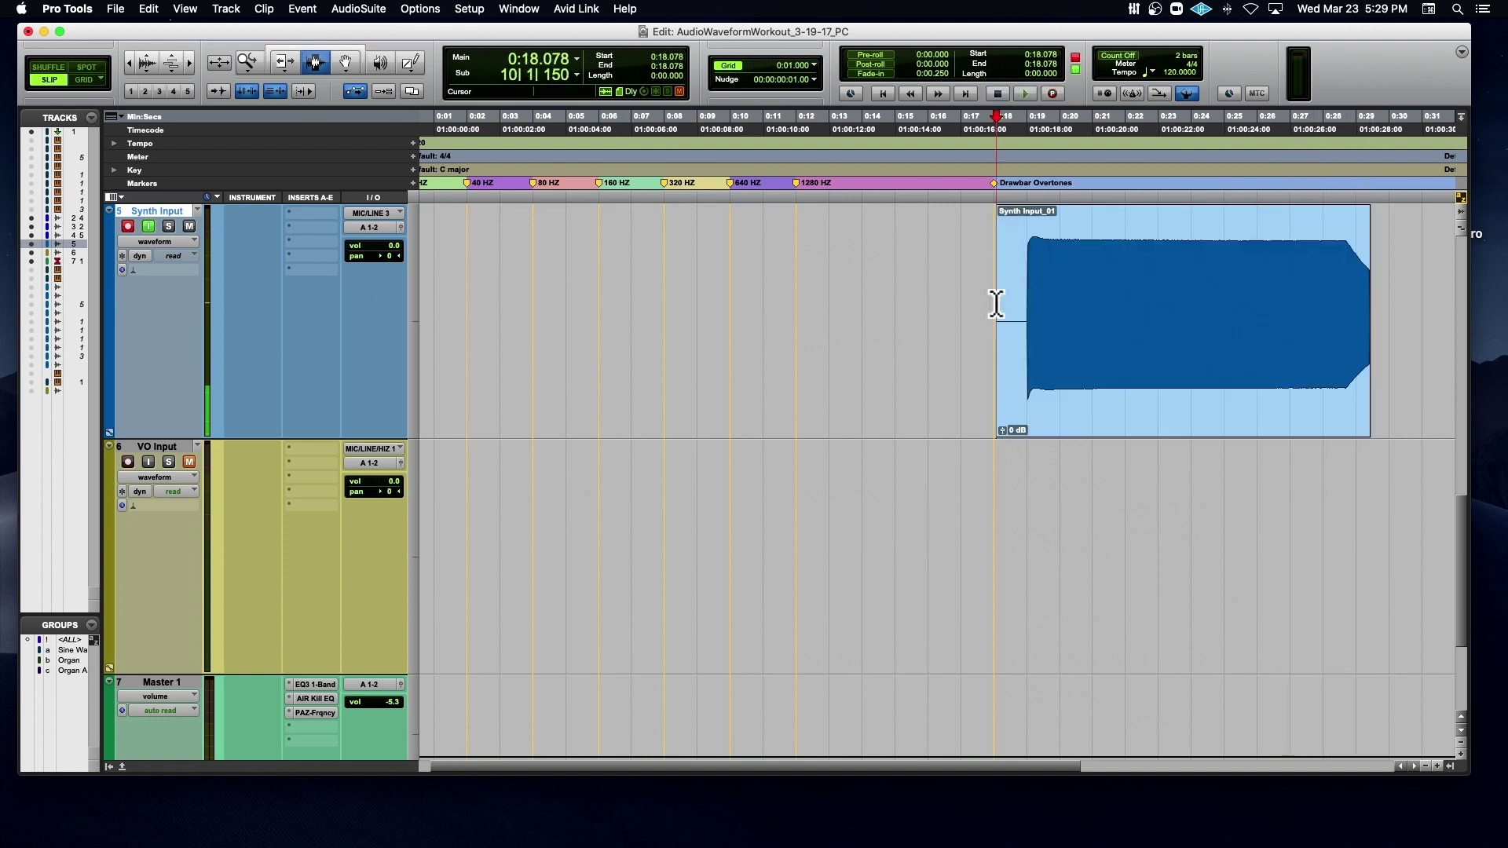
- Turn off input monitoring and record-ready on Synth Input, and briefly play the start of the recorded clip
scroll(996, 304, left, 1)
scroll(993, 303, down, 5)
scroll(993, 303, up, 5)
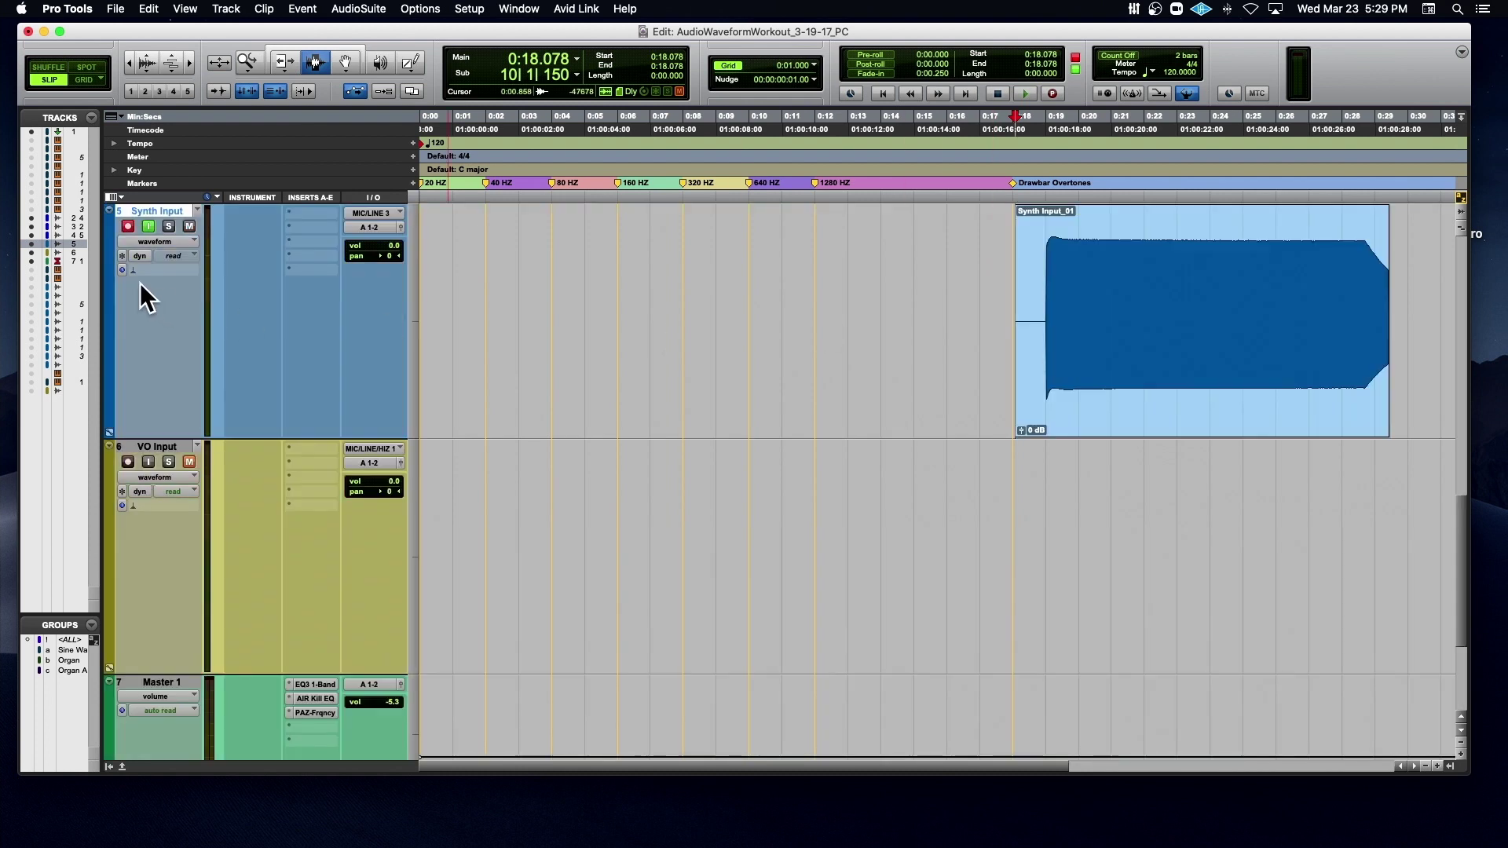
click(149, 227)
key(space)
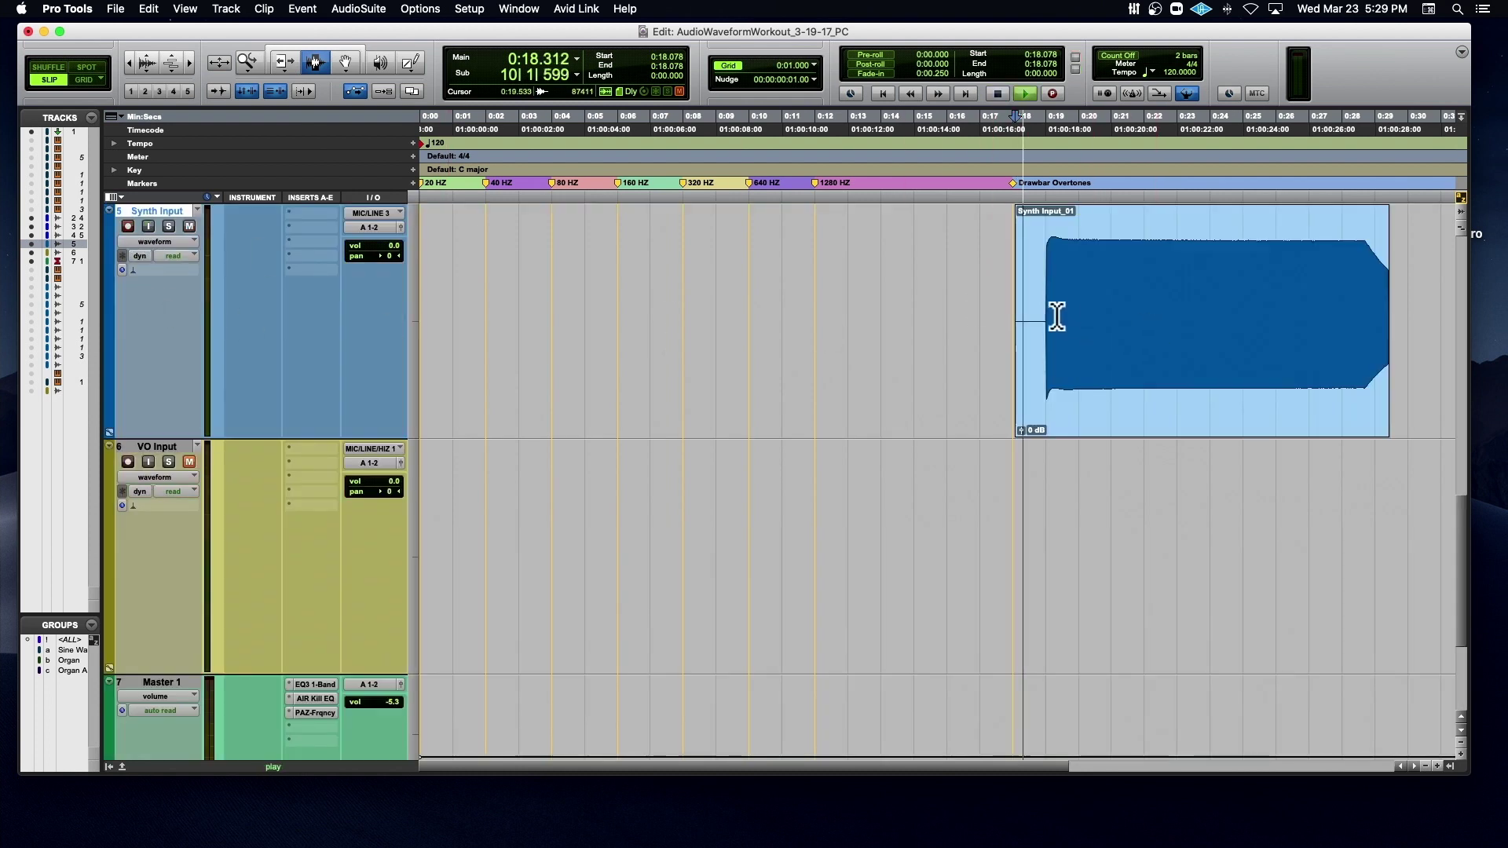
key(space)
- Zoom in on the onset of the recorded synth sound, around 19.03 s, to examine the shape of its individual wave cycles
key(super+bracketright)
key(super+bracketright)
key(super+bracketright)
key(super+bracketright)
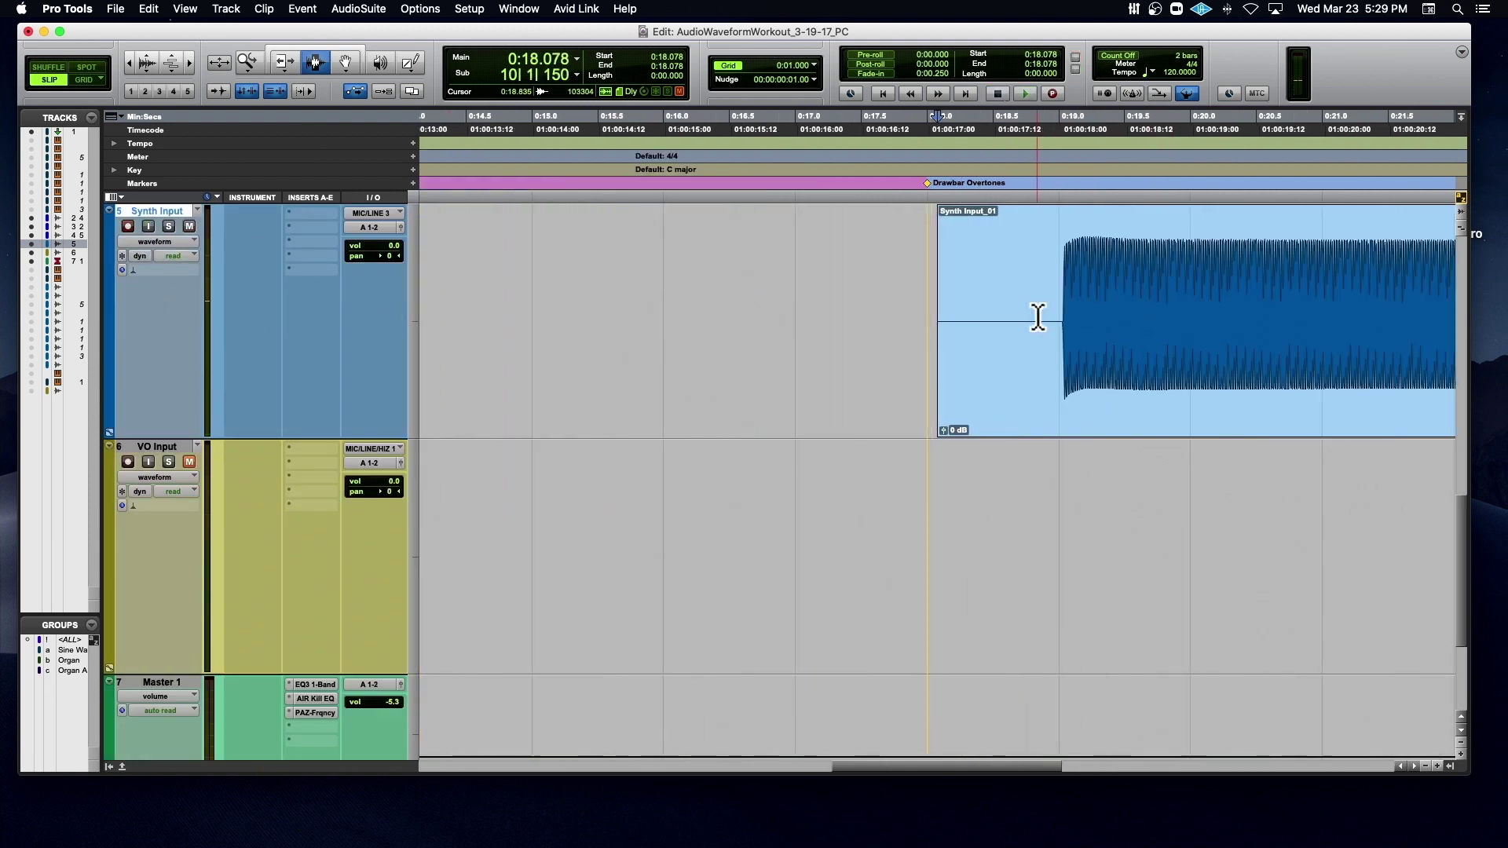
key(super+bracketright)
key(super+bracketright)
key(super+bracketright)
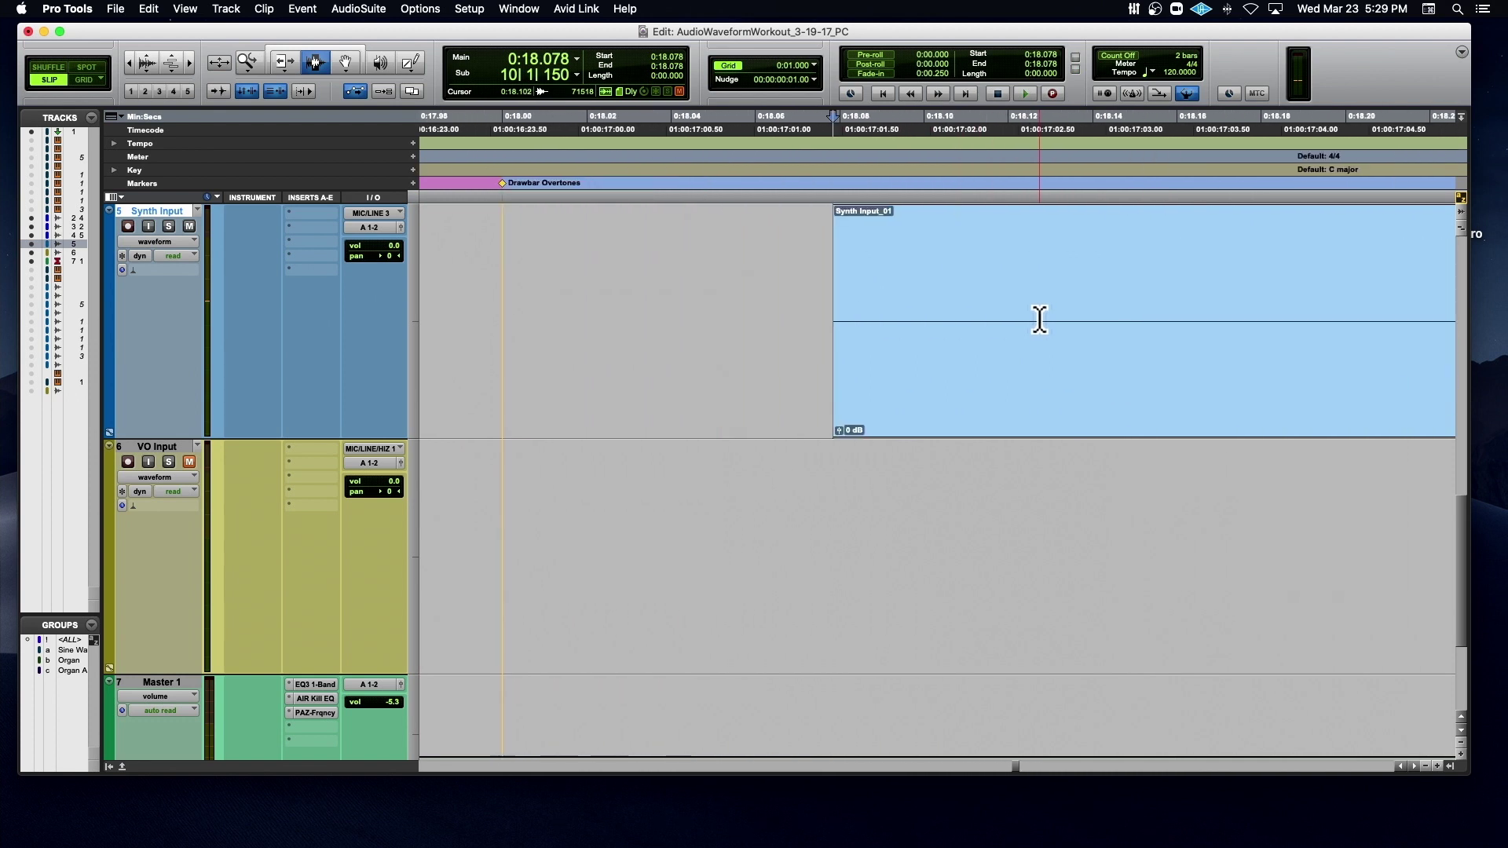
scroll(1040, 319, right, 15)
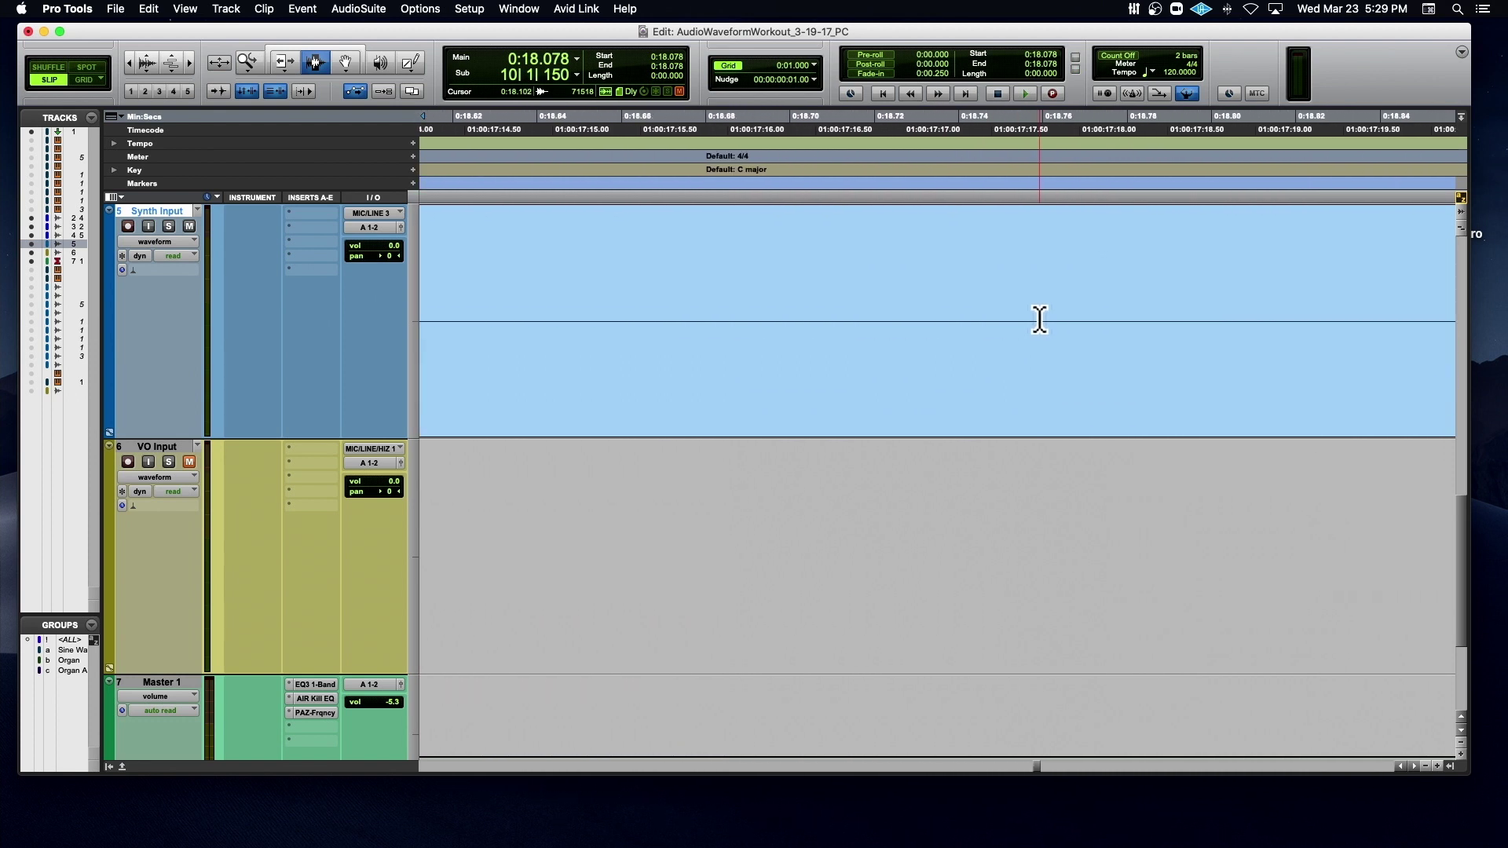
scroll(1040, 319, right, 5)
key(super+bracketright)
key(super+bracketright)
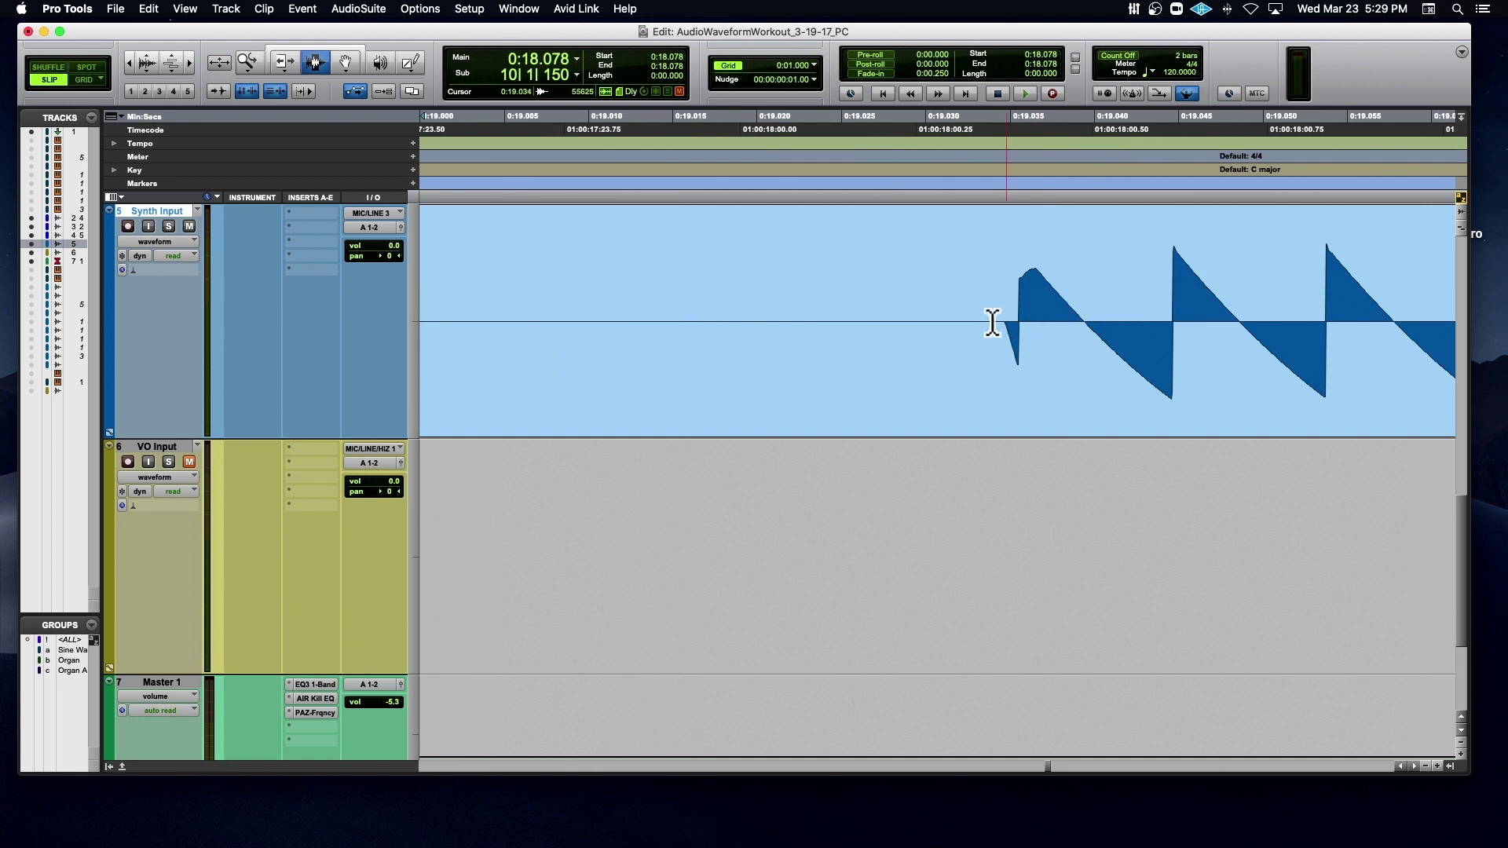
scroll(937, 329, right, 3)
scroll(937, 329, right, 3)
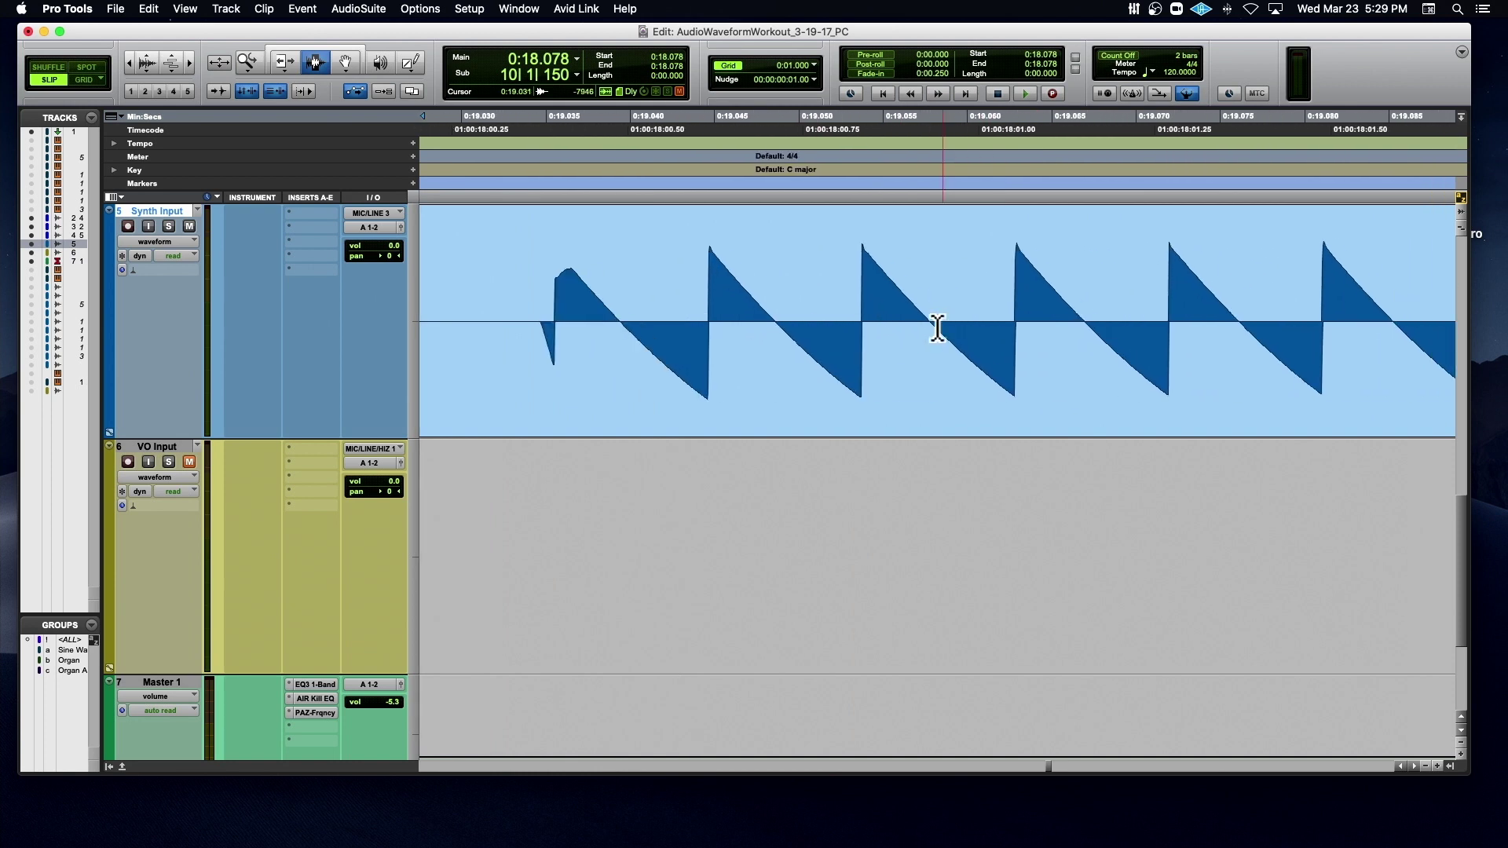
scroll(937, 328, right, 1)
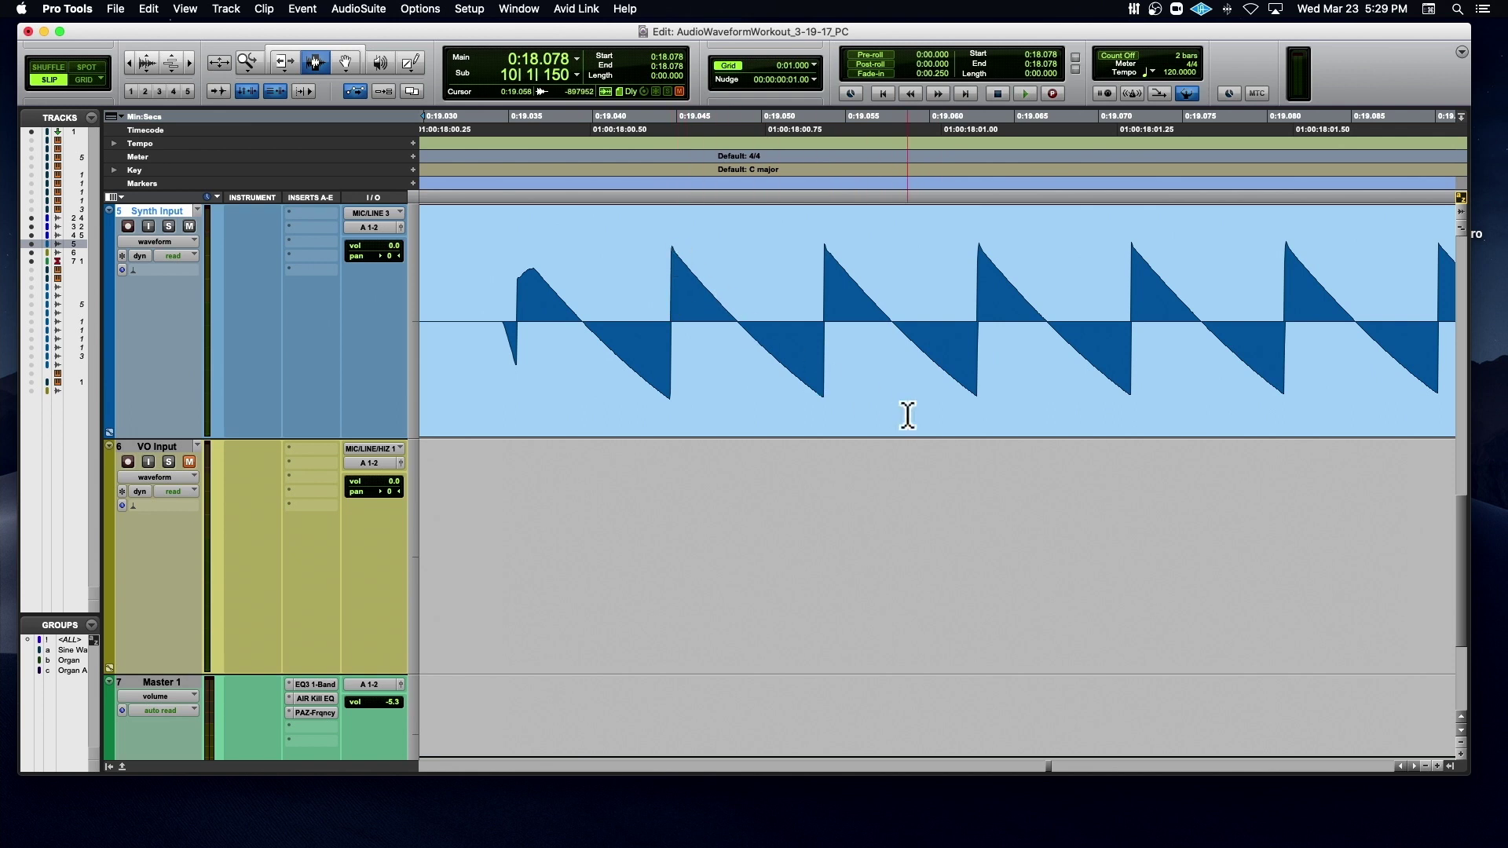
- Play the first synth recording through the PAZ Frequency analyzer with its held peaks cleared to examine the spectrum, and close the analyzer
click(317, 713)
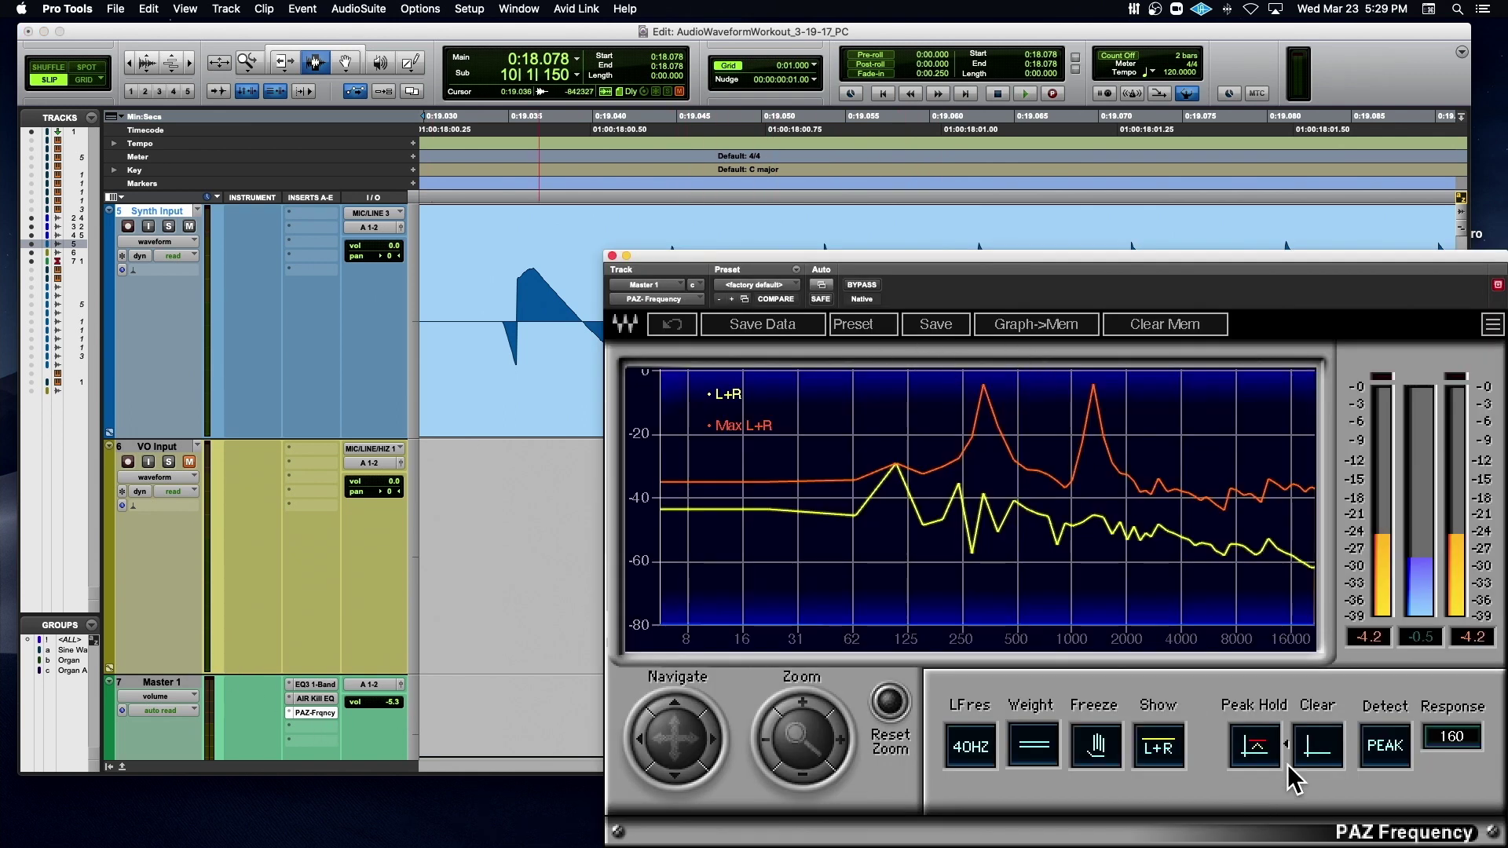
click(1296, 753)
key(space)
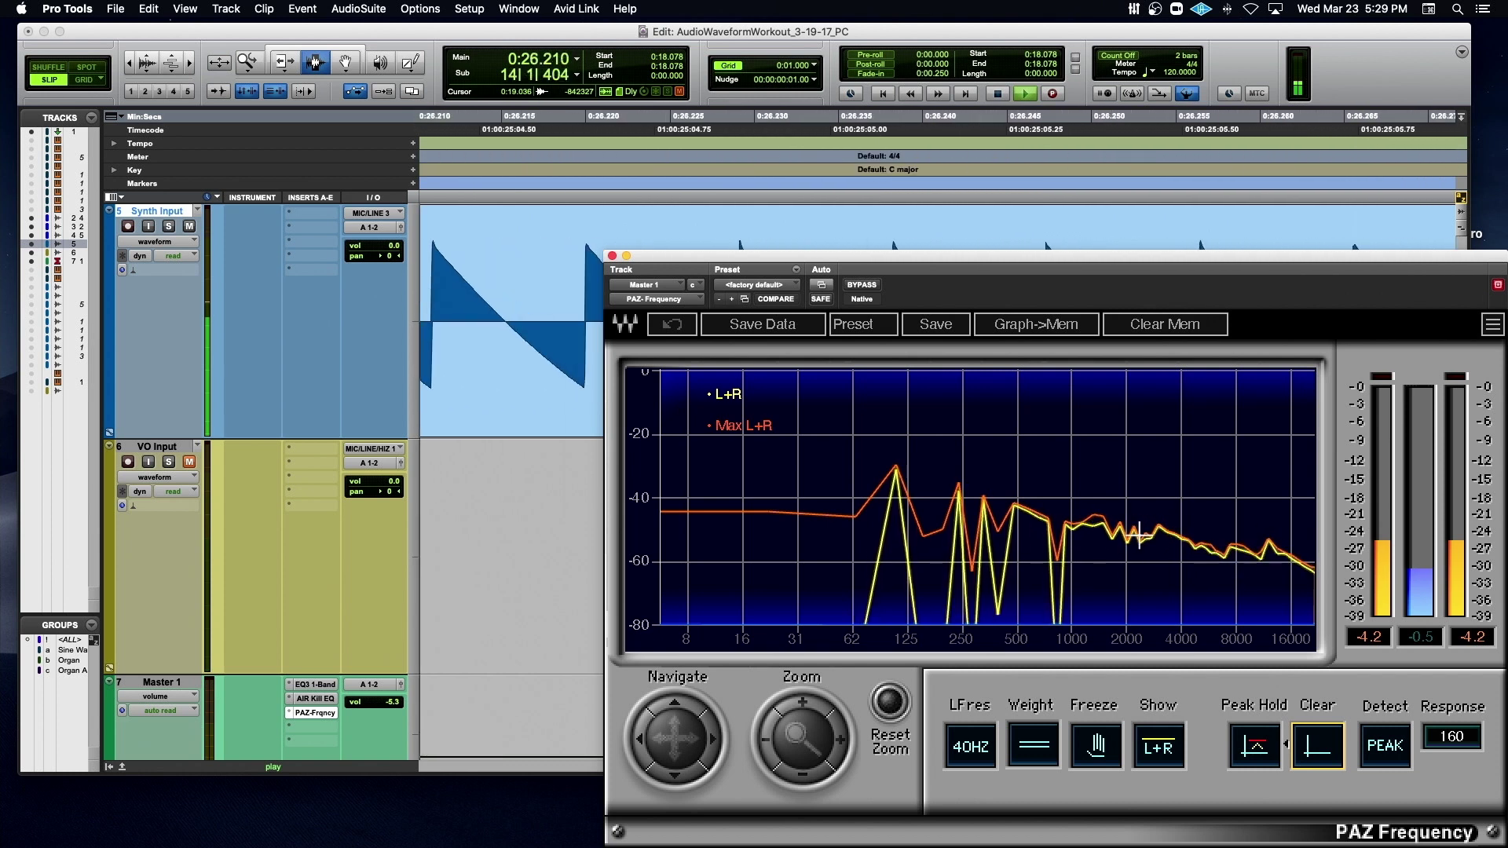
key(space)
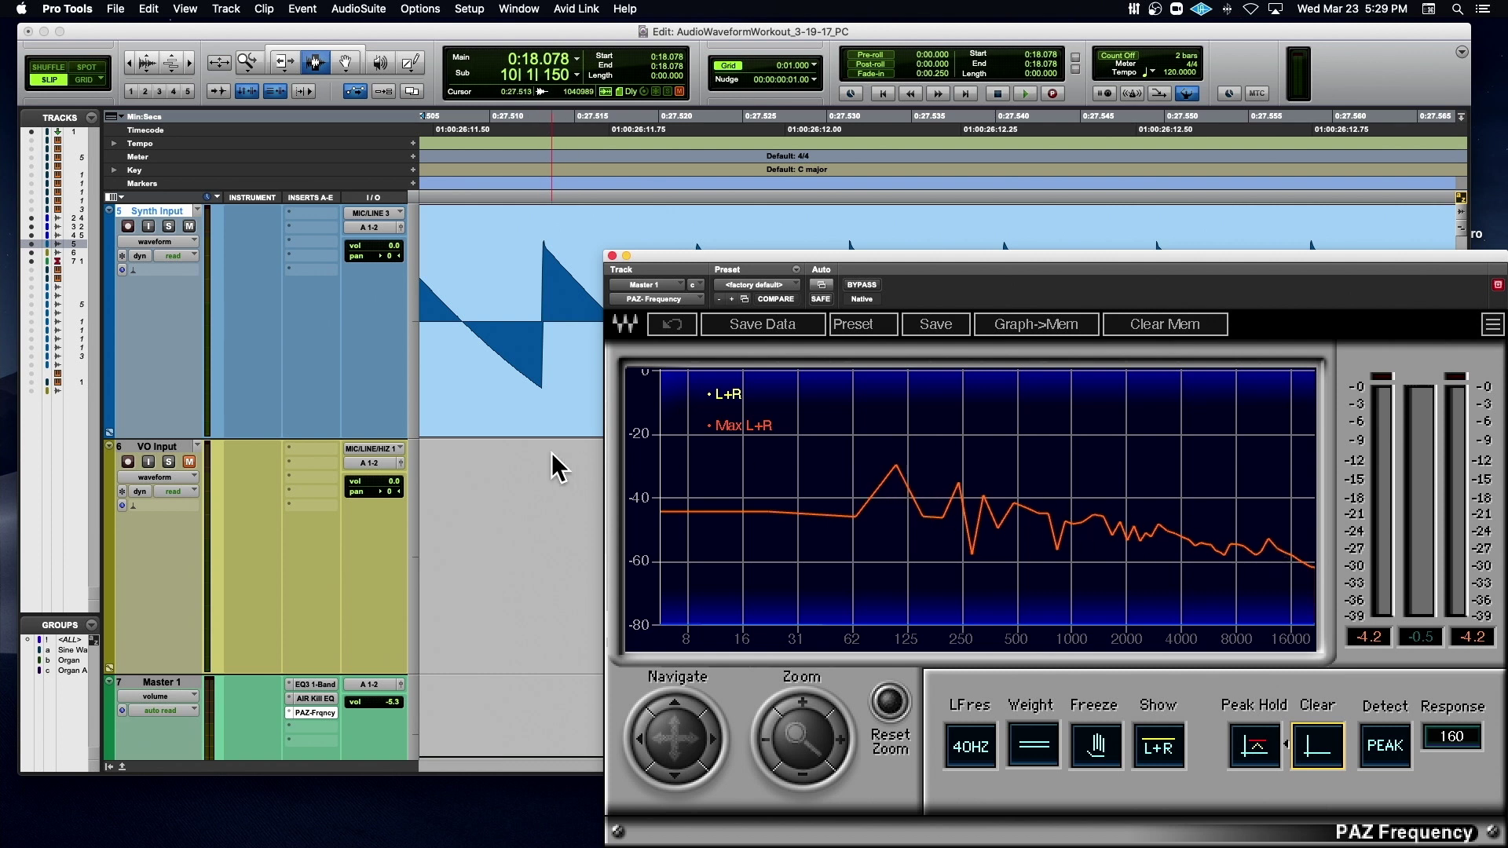
click(613, 258)
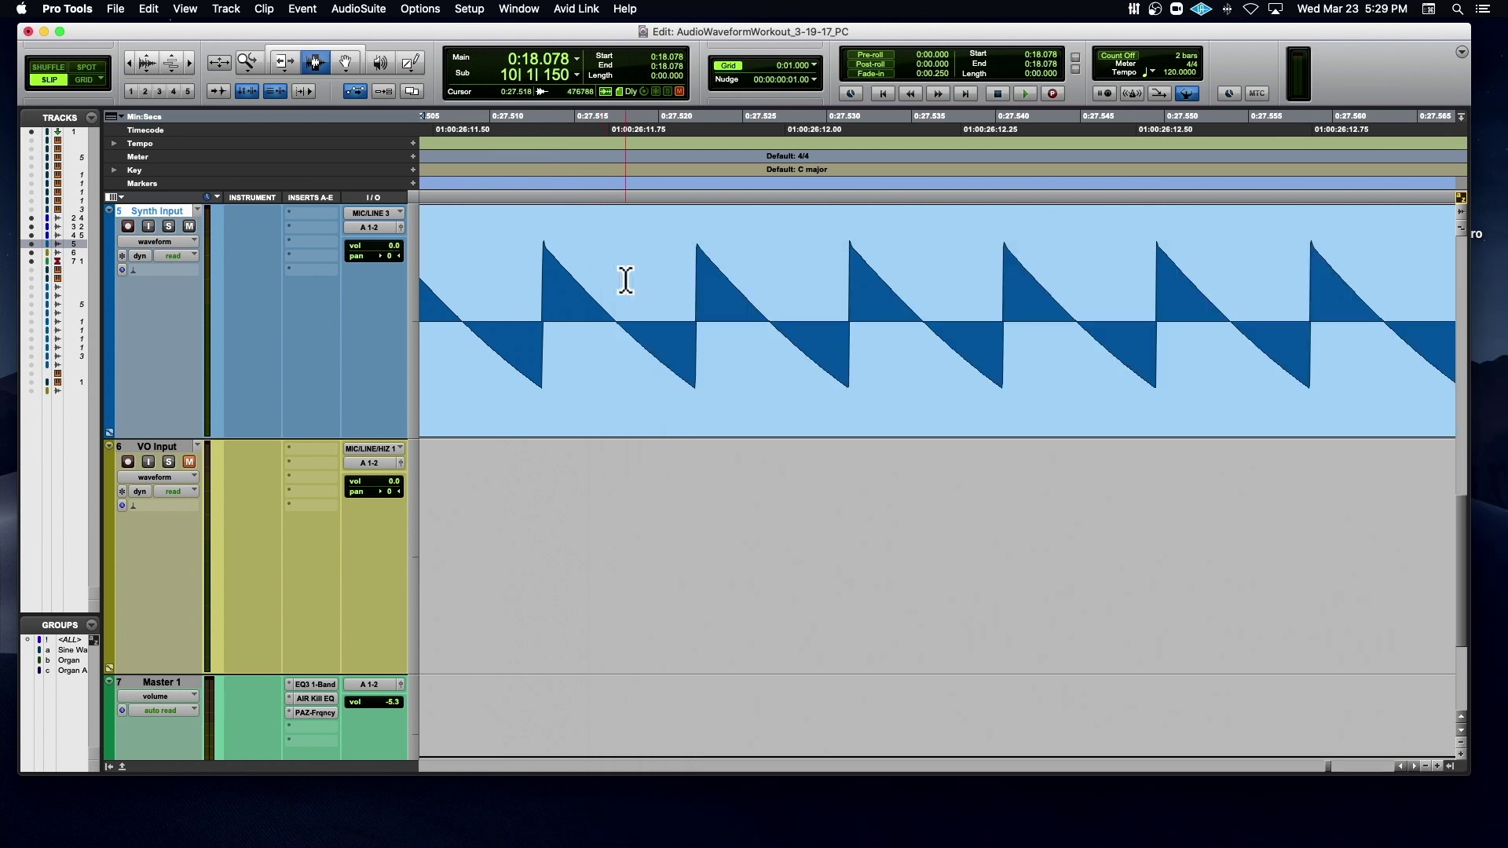
- Place the edit cursor at about 30.420 s, after the first Synth Input clip, and arm the track for recording
key(super+bracketleft)
key(super+bracketleft)
key(super+bracketleft)
key(super+bracketleft)
key(super+bracketleft)
key(super+bracketleft)
key(super+bracketleft)
key(super+bracketleft)
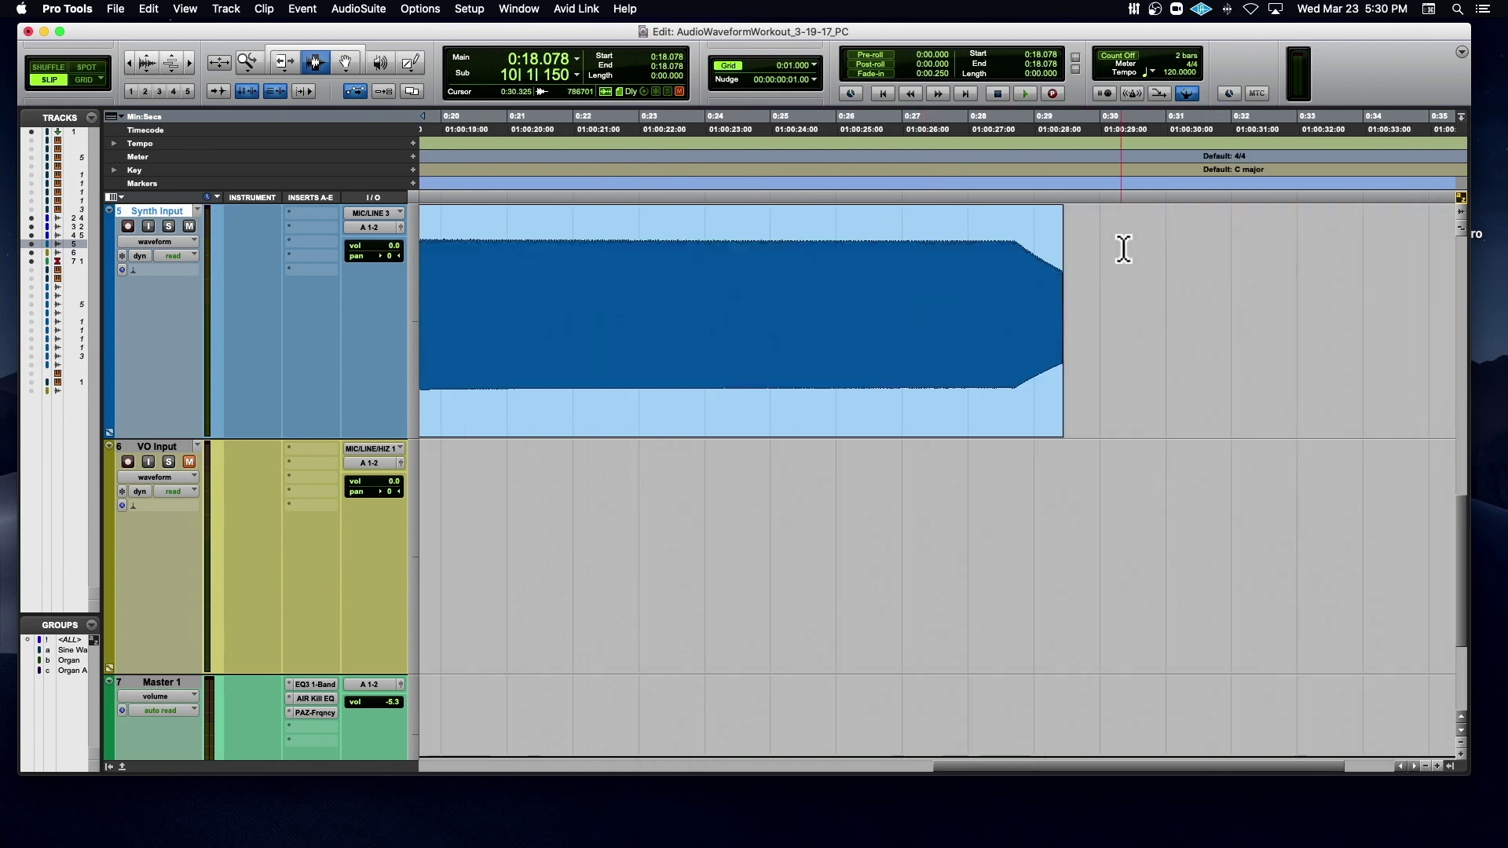
click(1128, 249)
click(128, 226)
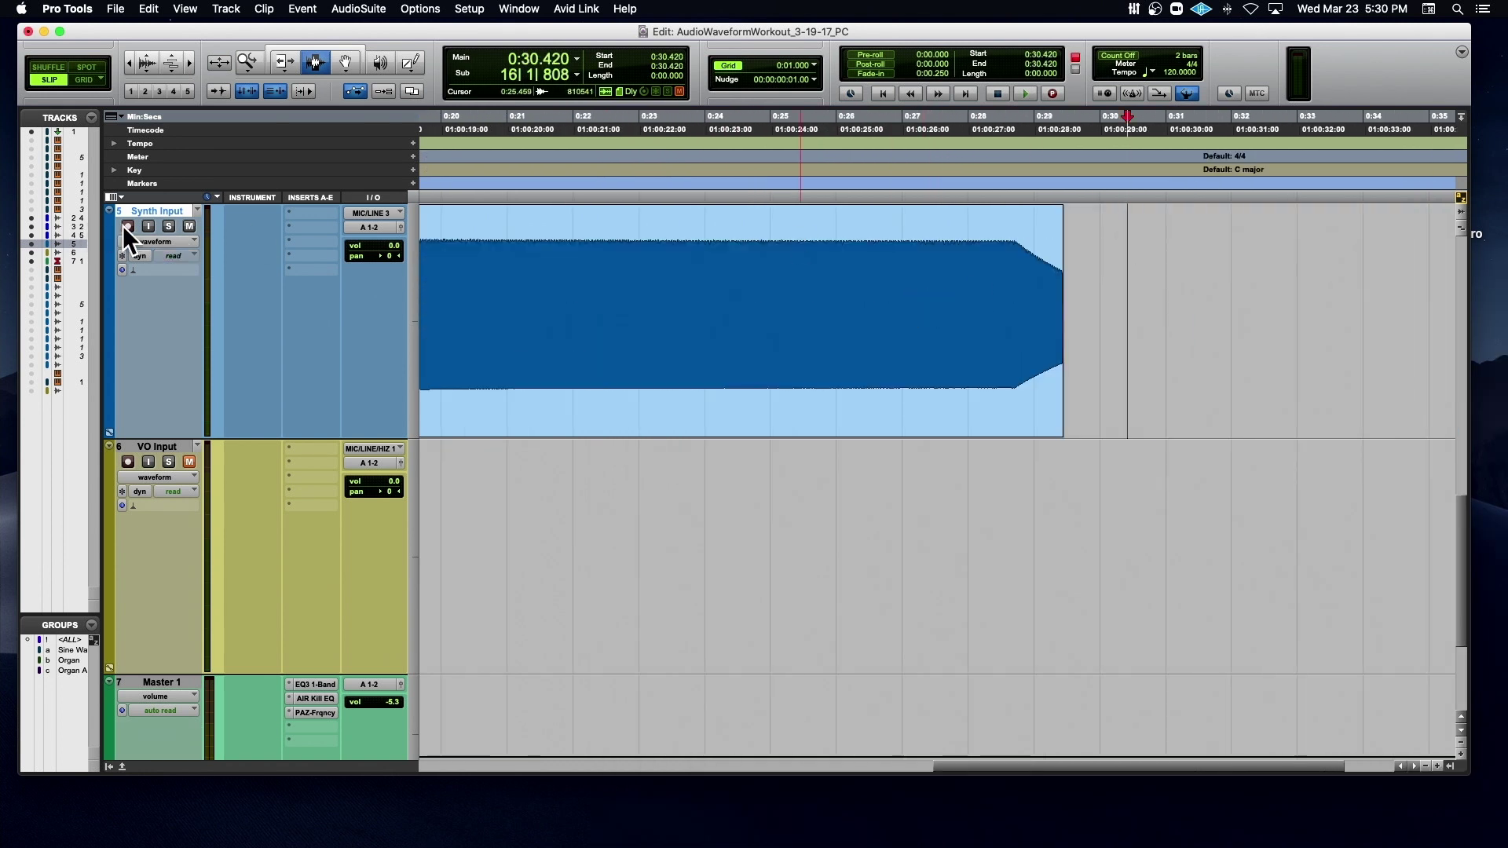
scroll(122, 227, up, 2)
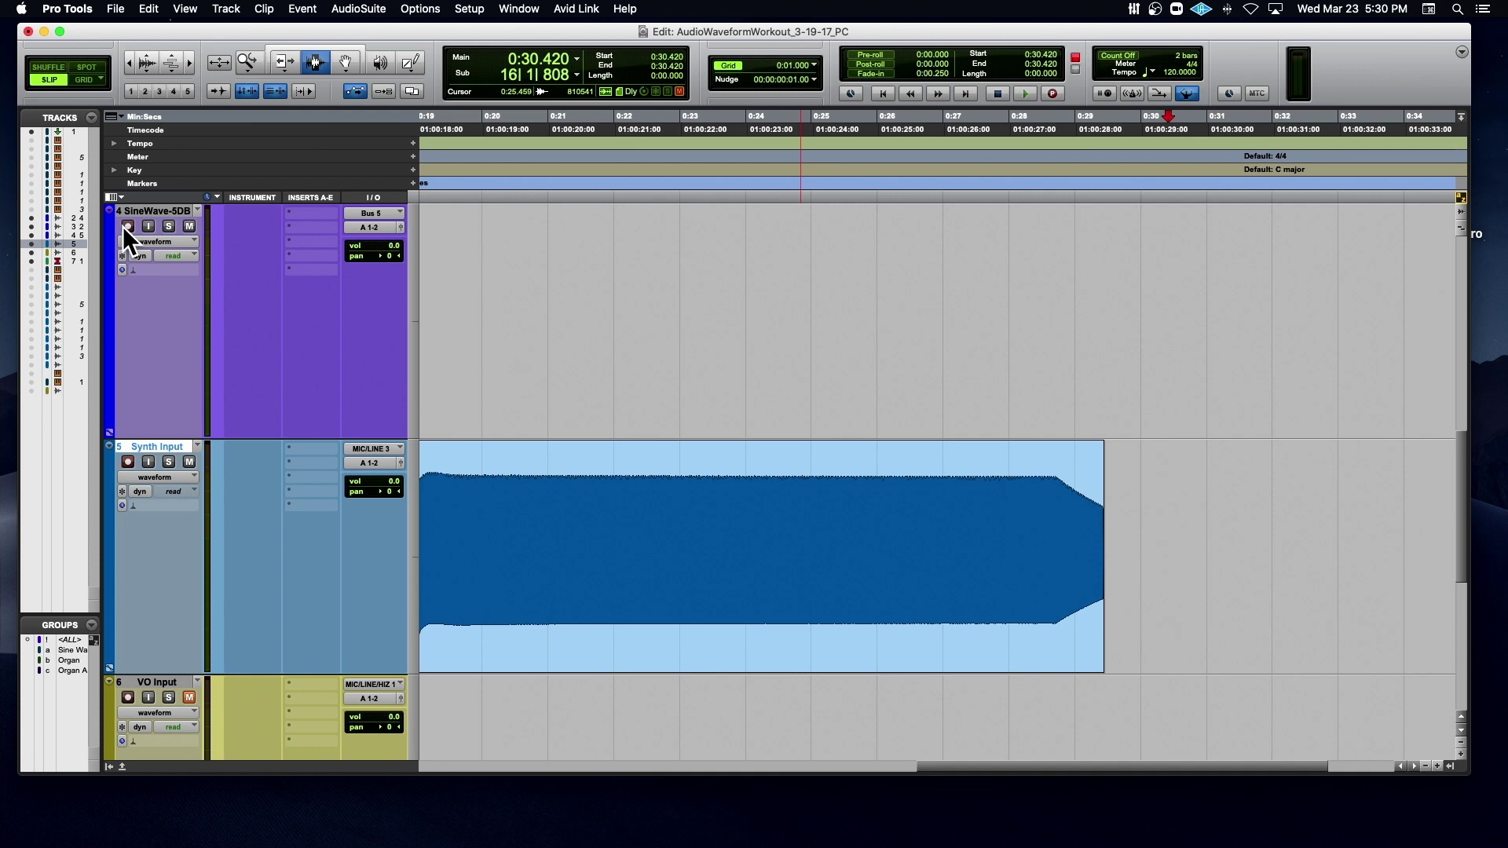
scroll(122, 226, left, 5)
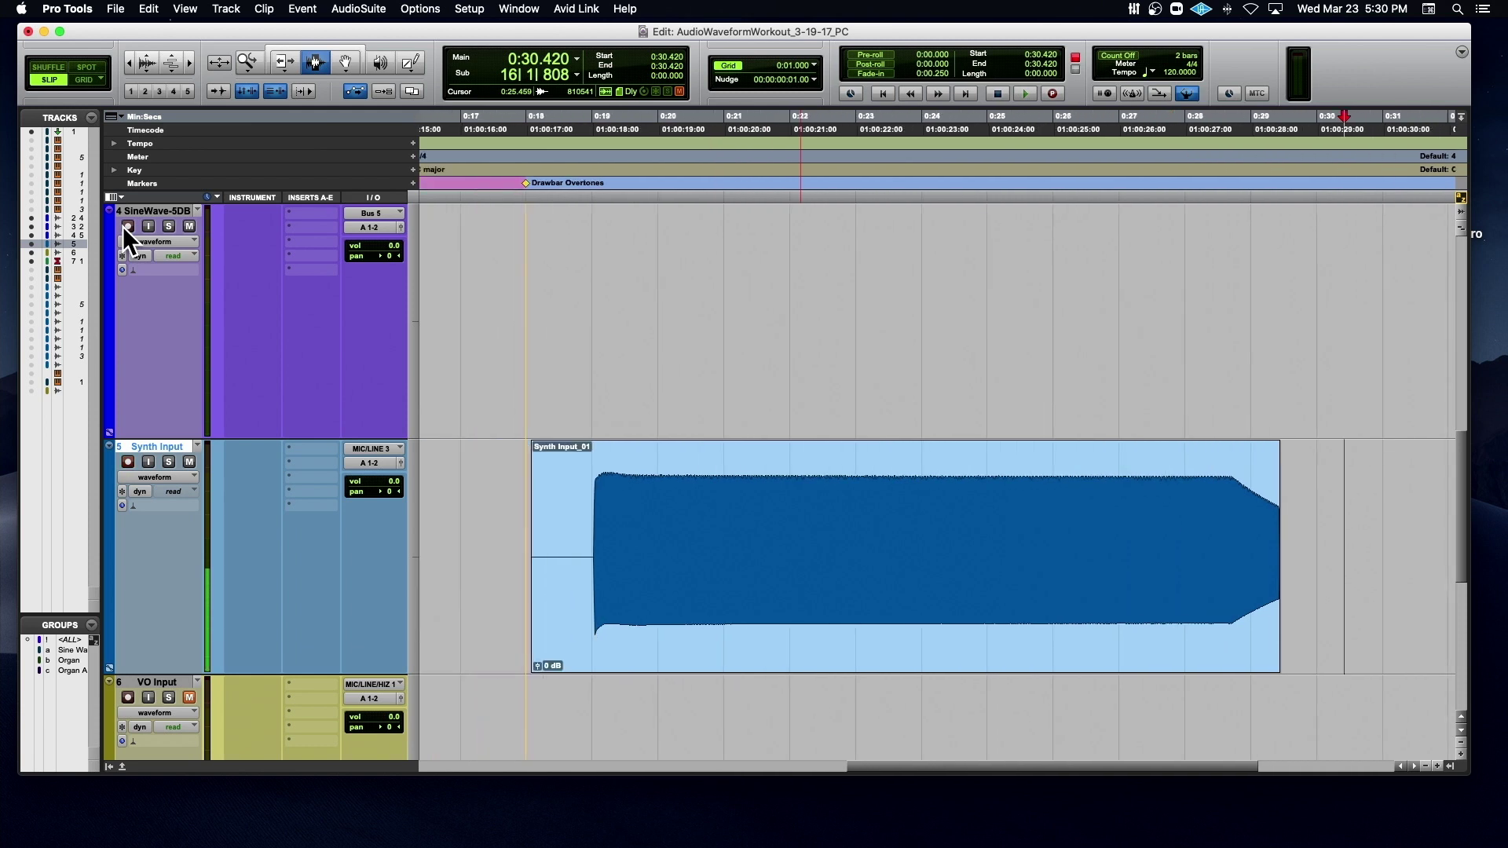
- Record about 11 s of the second synth sound onto Synth Input from 30.420 s, discarding the first attempt
key(super+space)
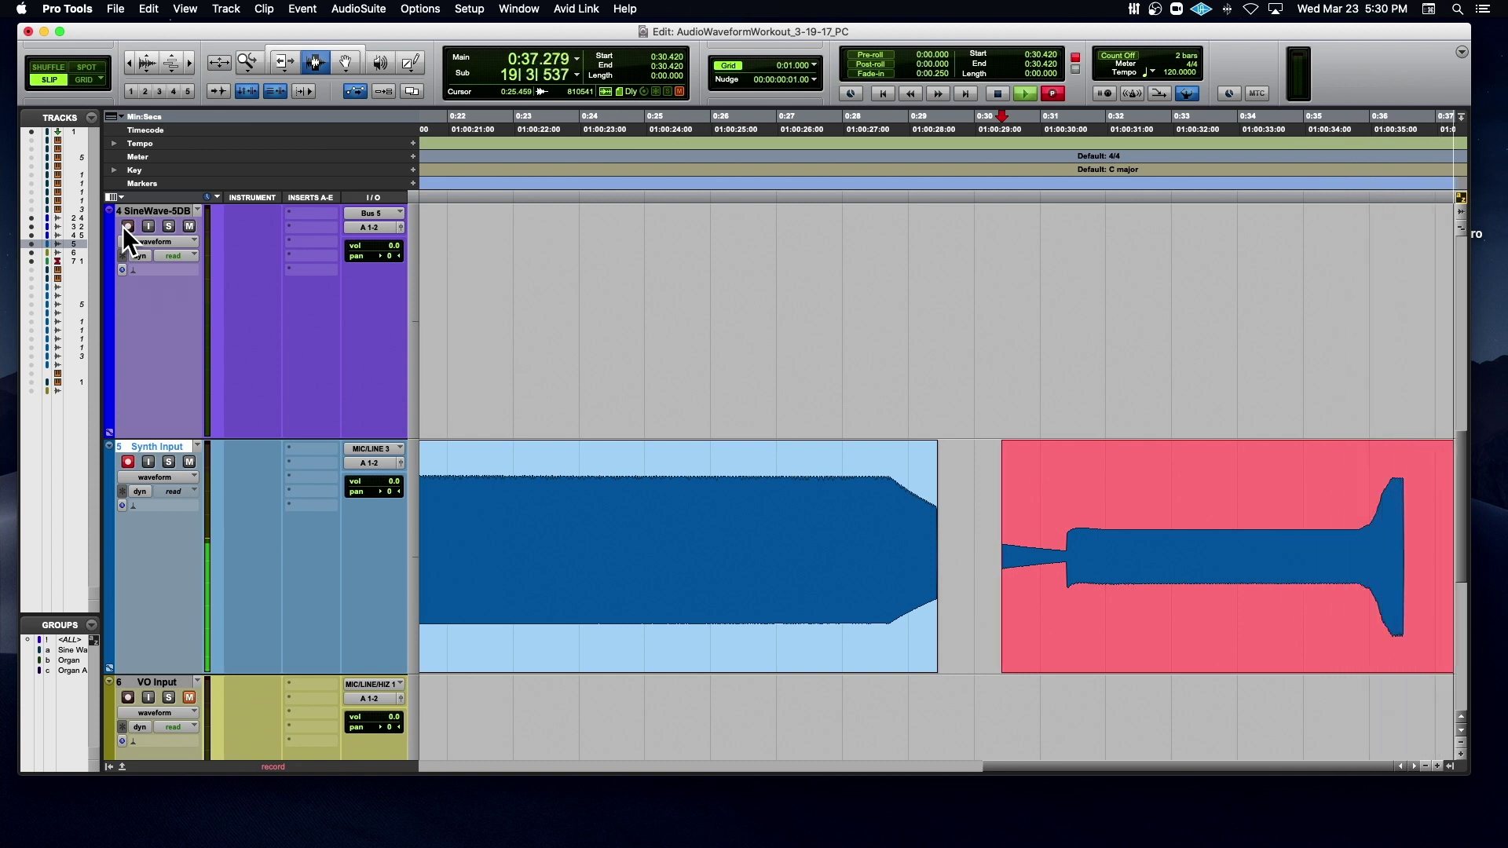
key(super+period)
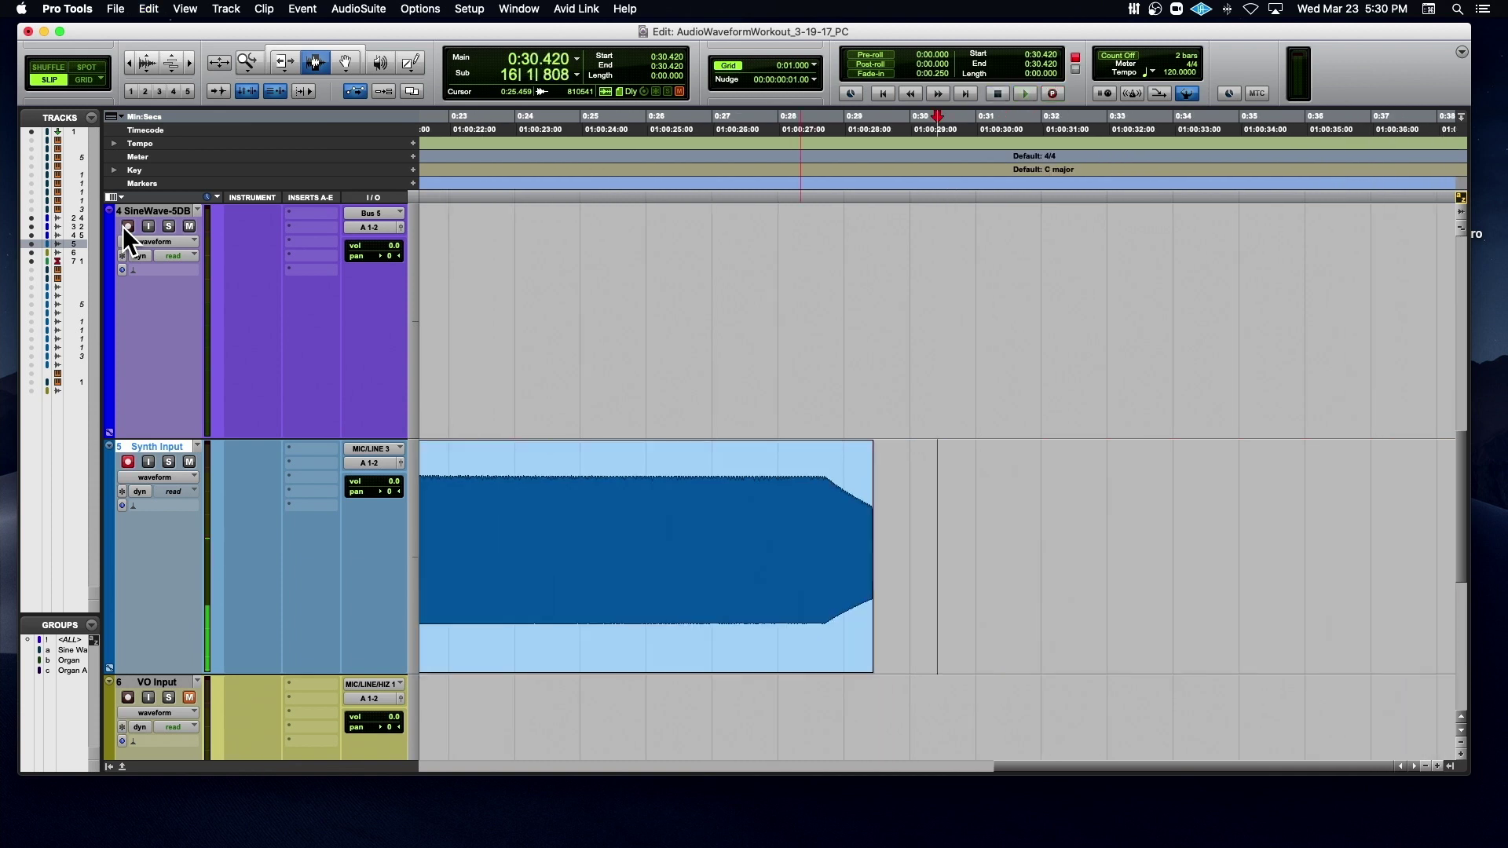
key(super+space)
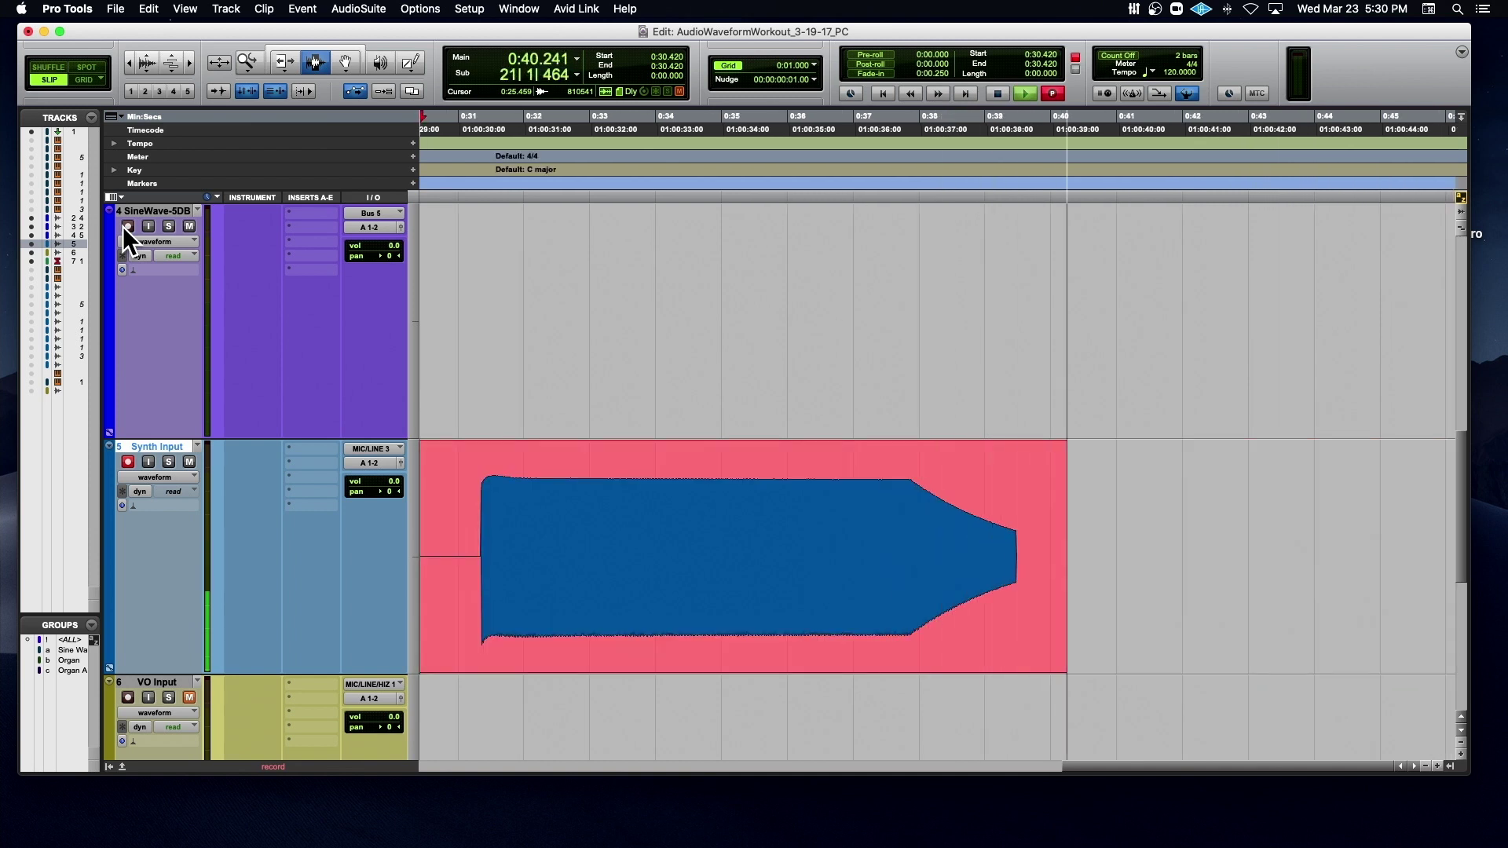
key(space)
- Zoom in at about 32.257 s in the second synth recording to examine the shape of its individual wave cycles
scroll(123, 227, down, 5)
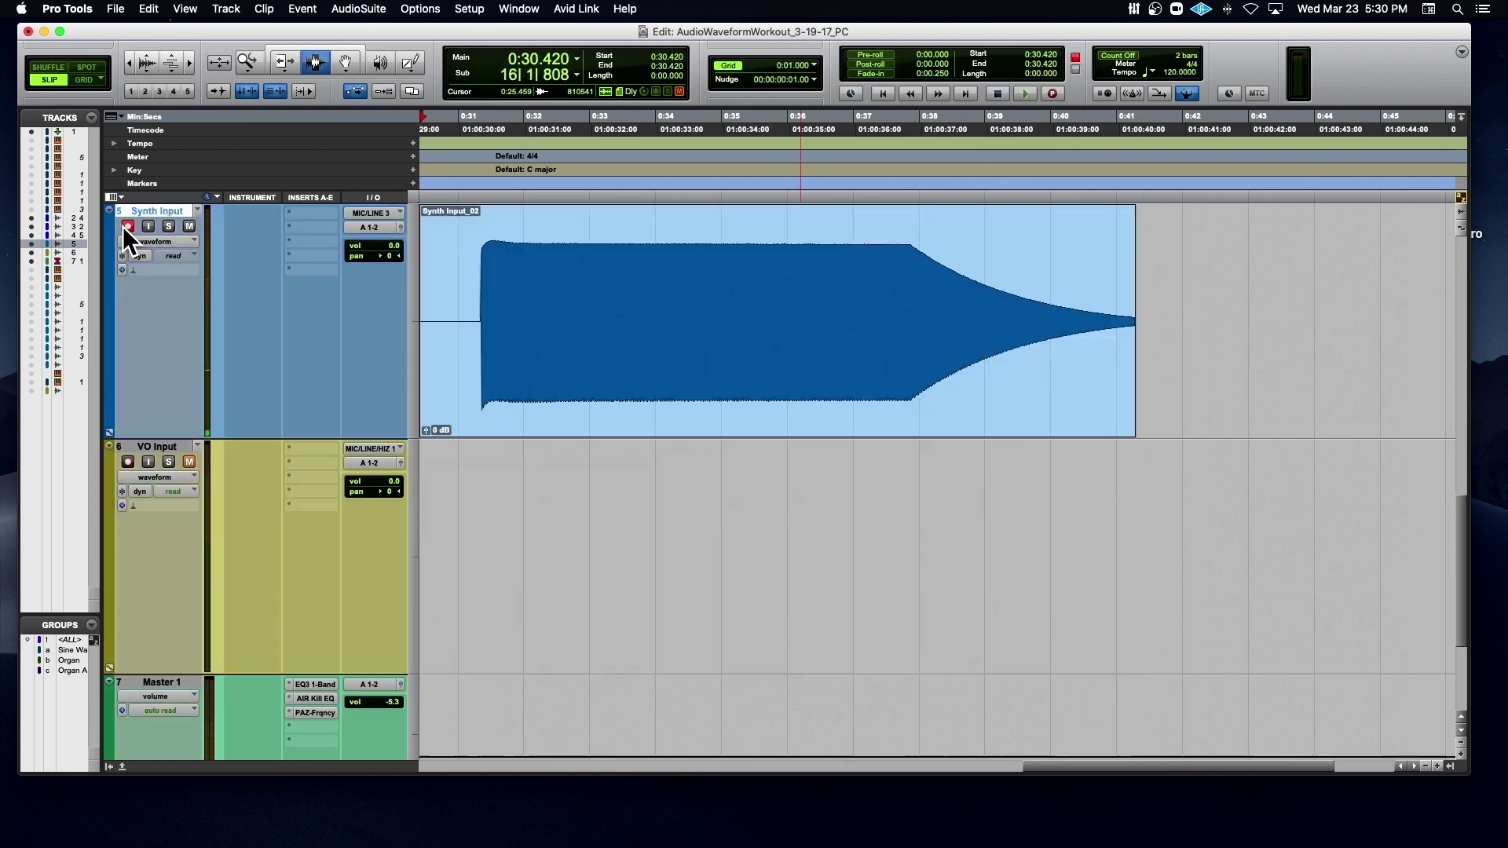
scroll(123, 226, left, 2)
scroll(122, 226, up, 3)
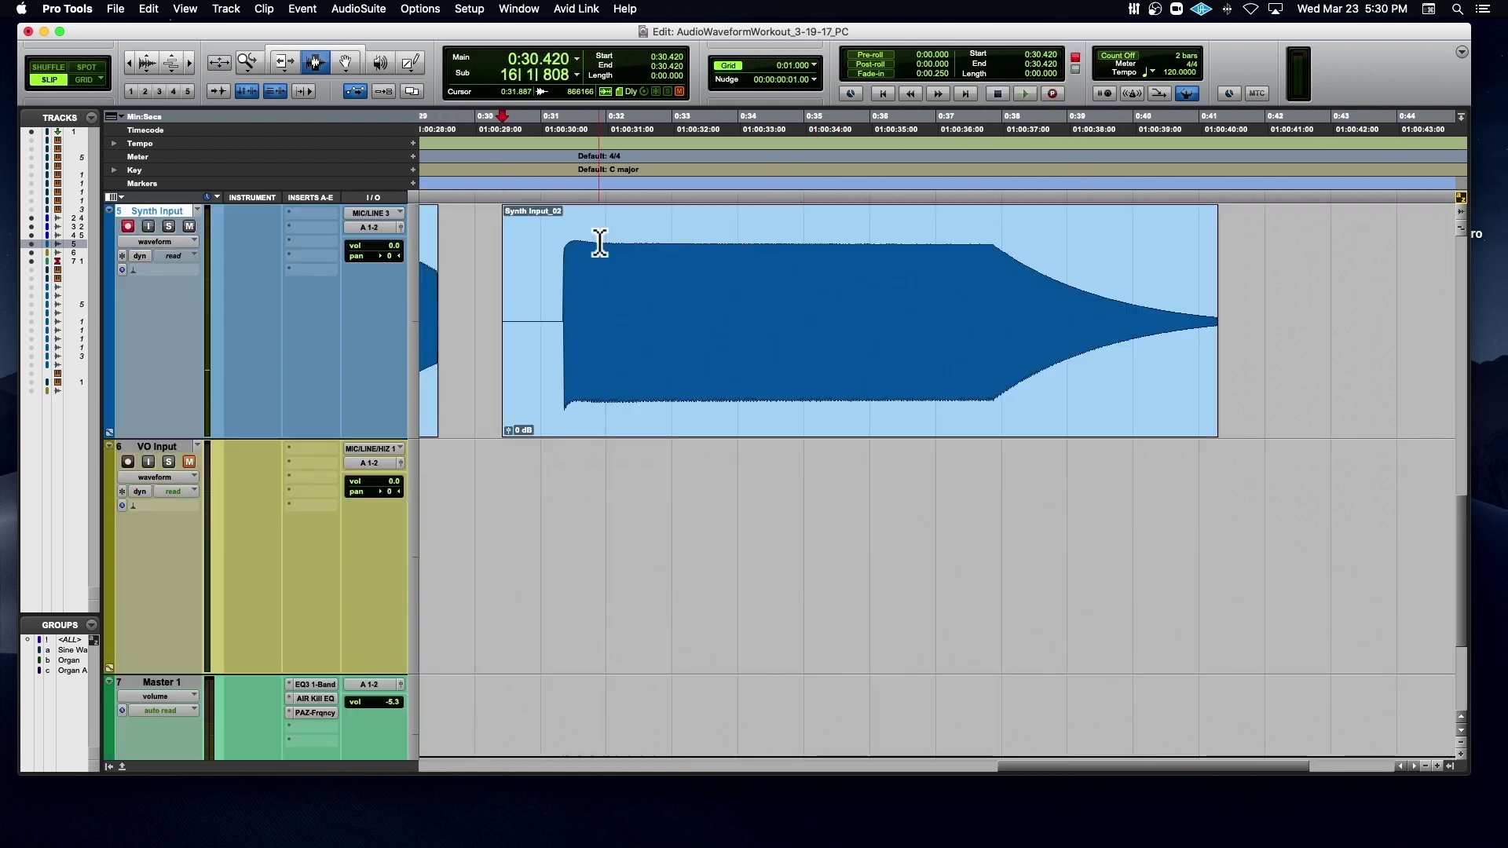
click(623, 271)
key(super+bracketright)
key(super+bracketright)
key(super+bracketright)
key(super+bracketright)
key(super+bracketright)
key(super+bracketright)
key(super+bracketright)
key(super+bracketright)
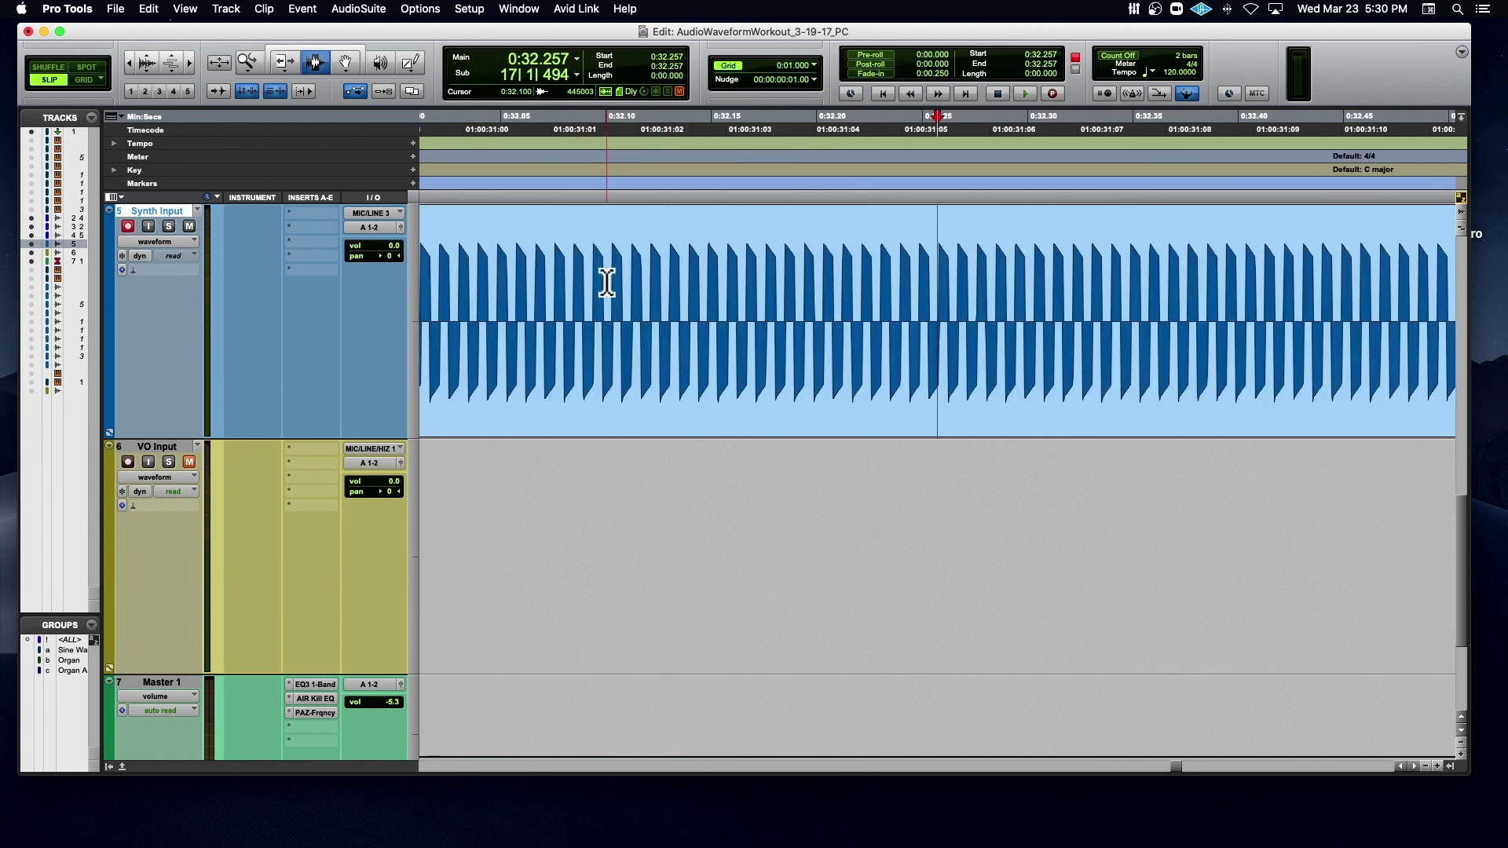
key(super+bracketright)
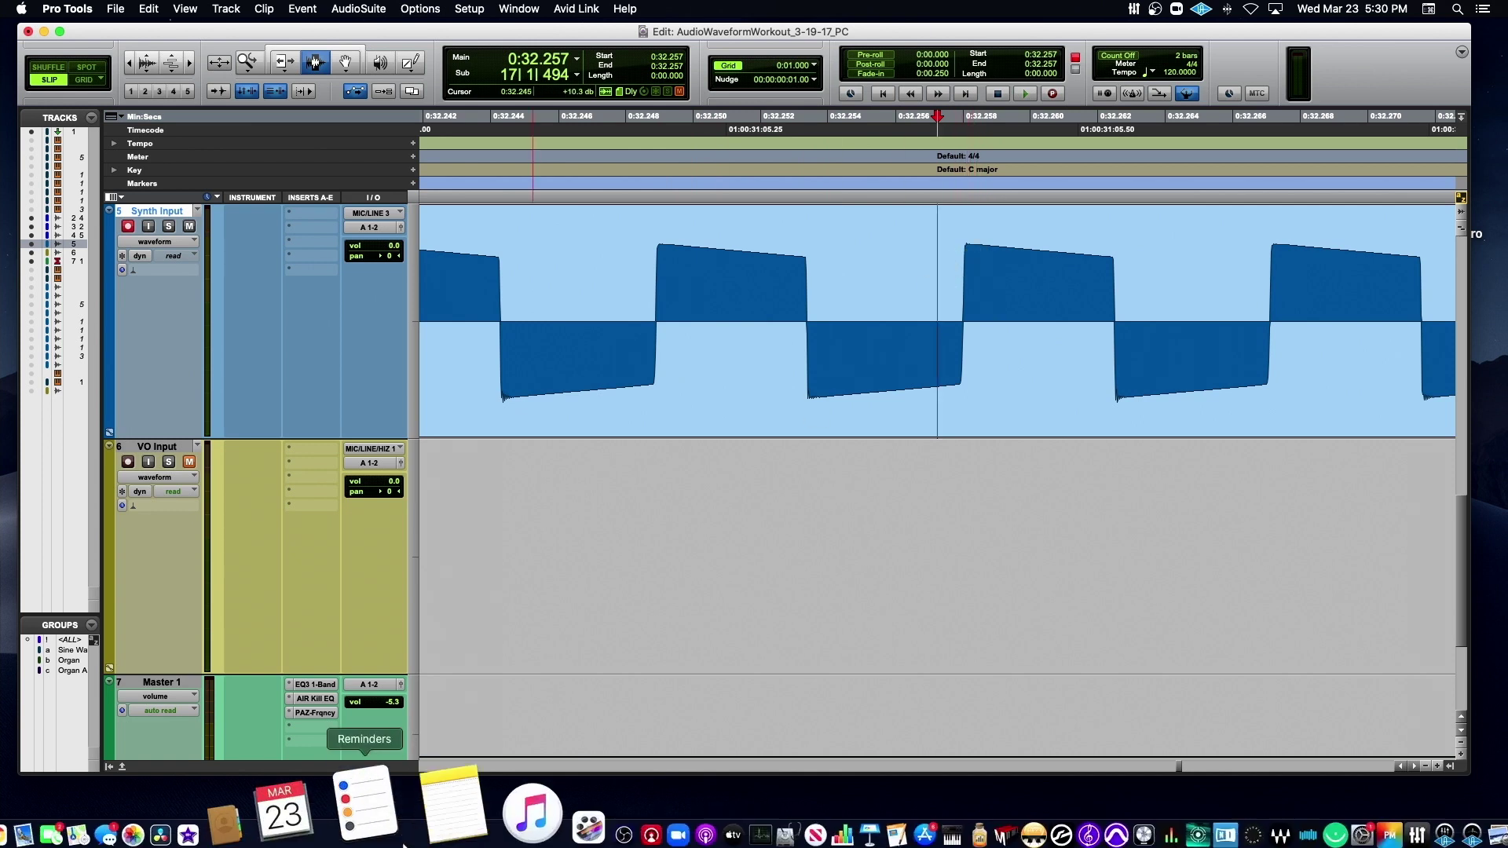
- Play the second synth recording through the PAZ Frequency analyzer with its held peaks cleared to examine the spectrum, and close the analyzer
click(318, 712)
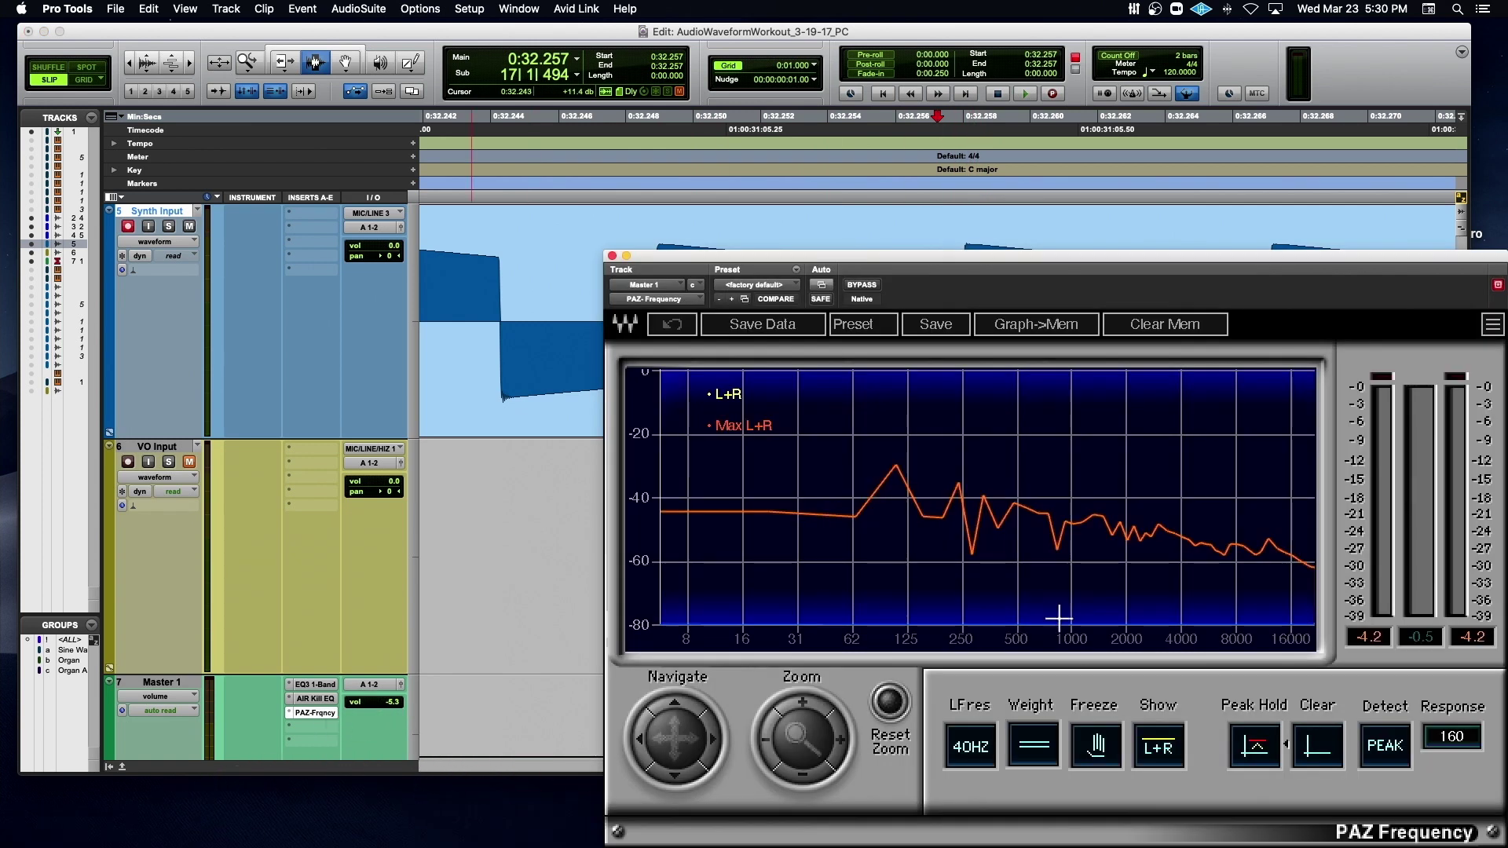
click(1298, 747)
drag(819, 253, 698, 251)
key(space)
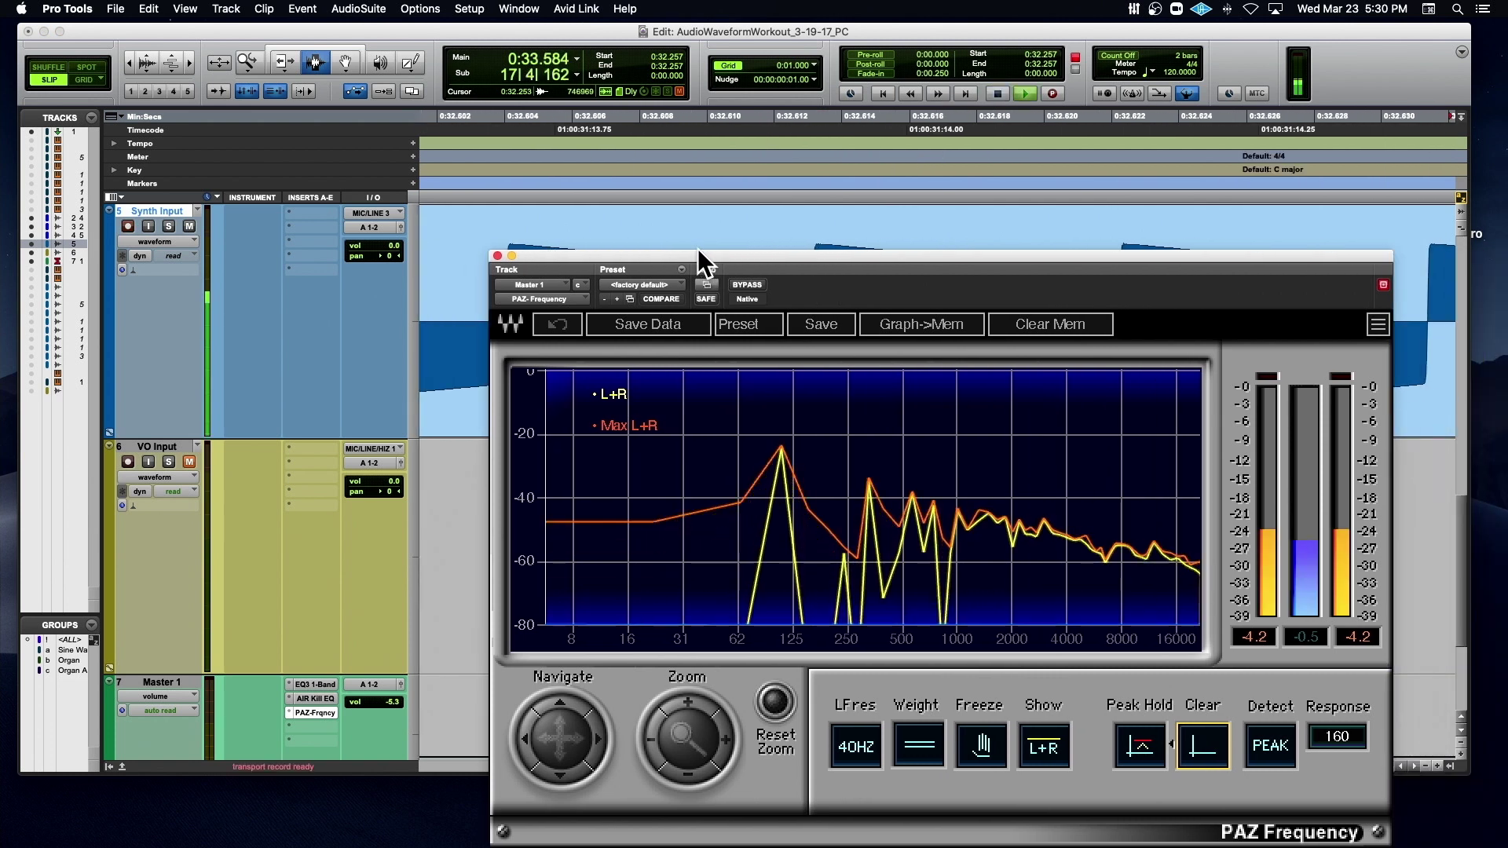
key(space)
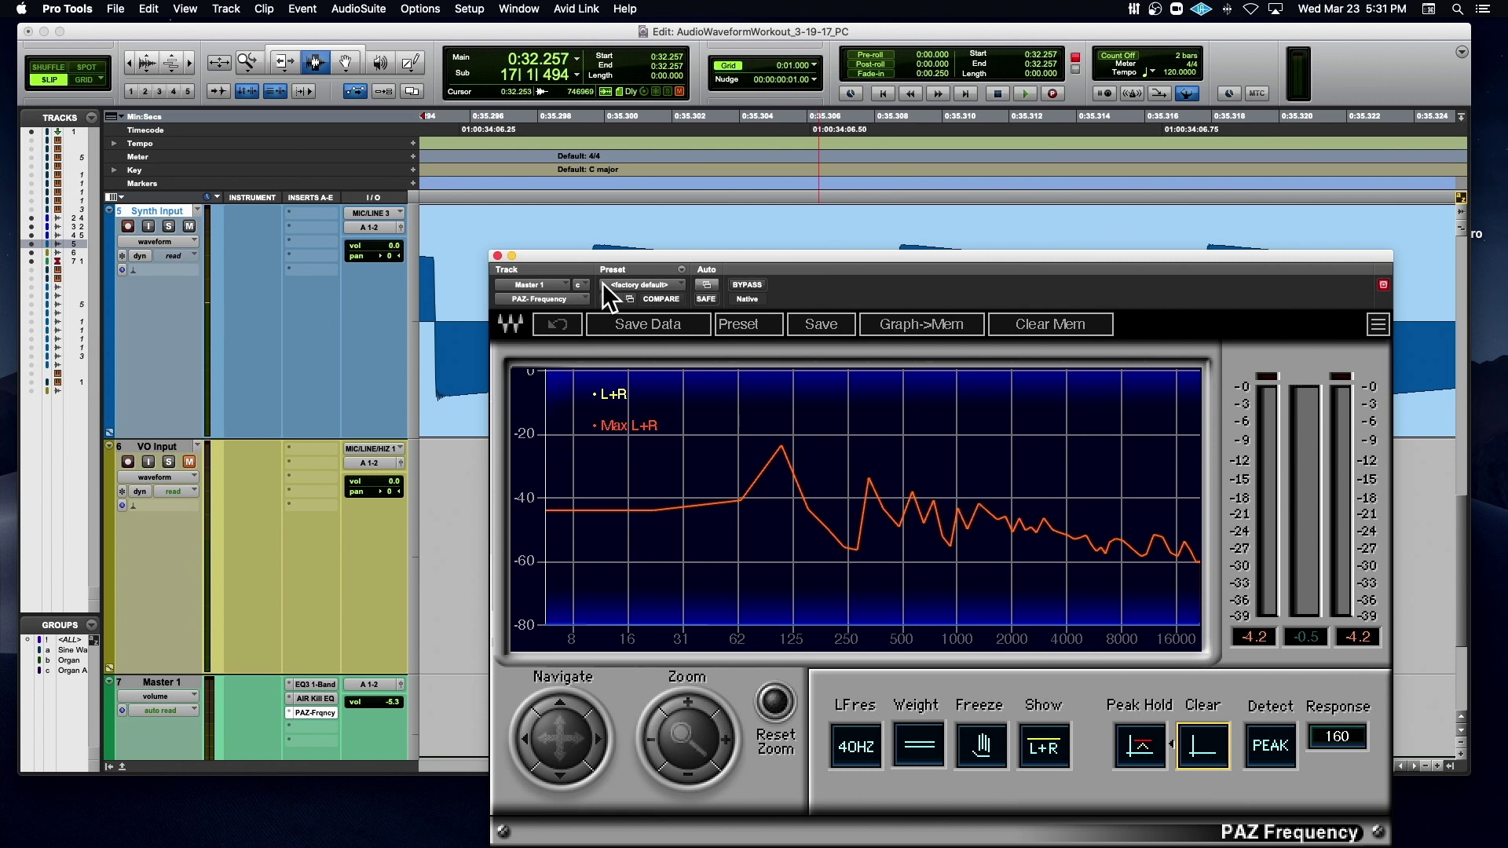
click(496, 254)
- Place the edit cursor at about 42.691 s on the Synth Input track, after the second synth recording
key(super+bracketleft)
key(super+bracketleft)
key(super+bracketleft)
key(super+bracketleft)
key(super+bracketleft)
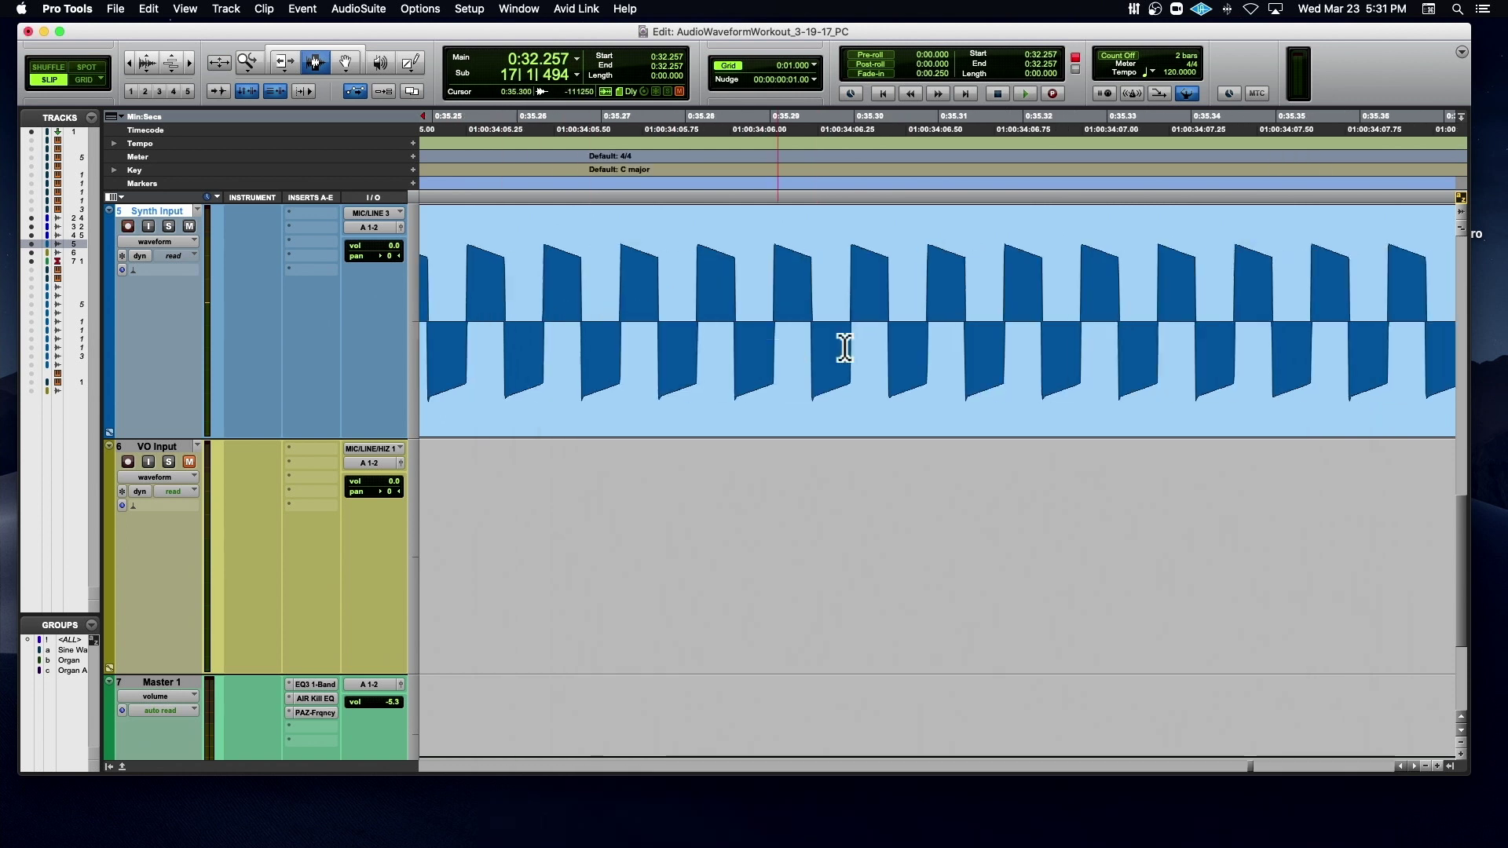
key(super+bracketleft)
key(super+bracketleft)
key(super+bracketleft)
key(super+bracketleft)
key(super+bracketleft)
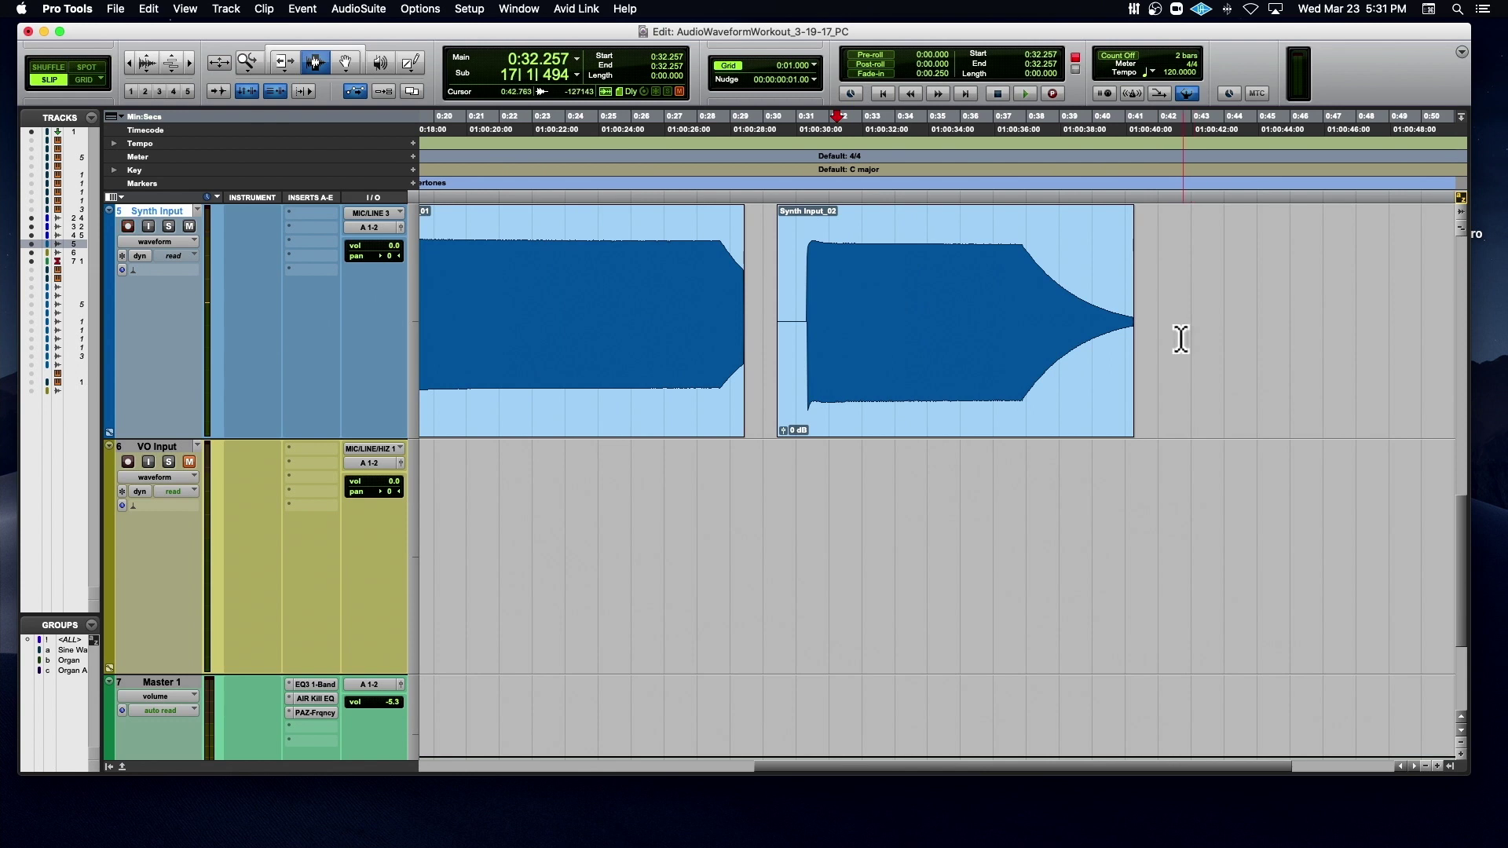
click(1180, 339)
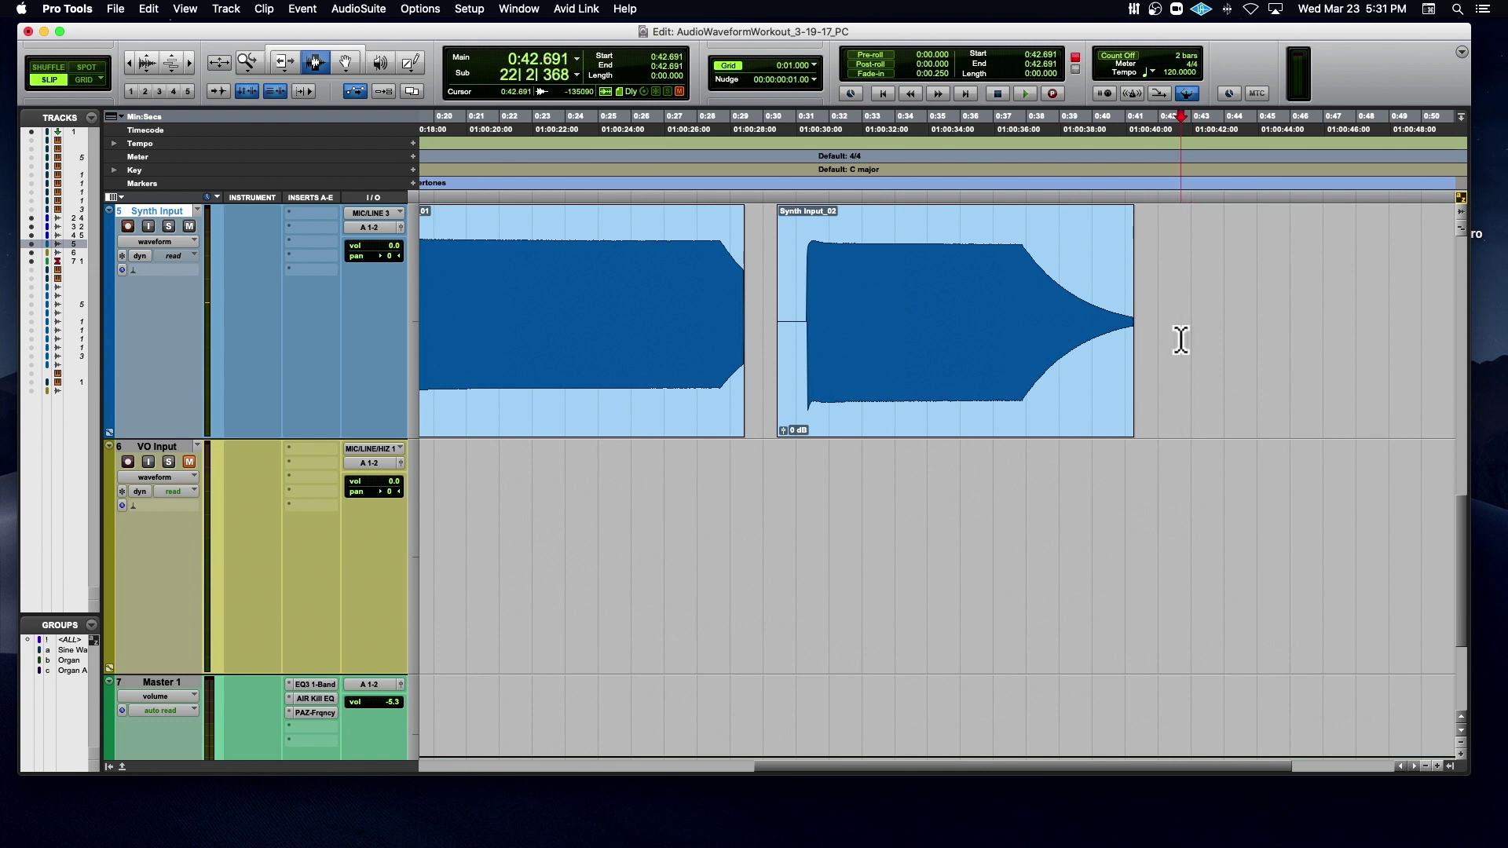
key(super+space)
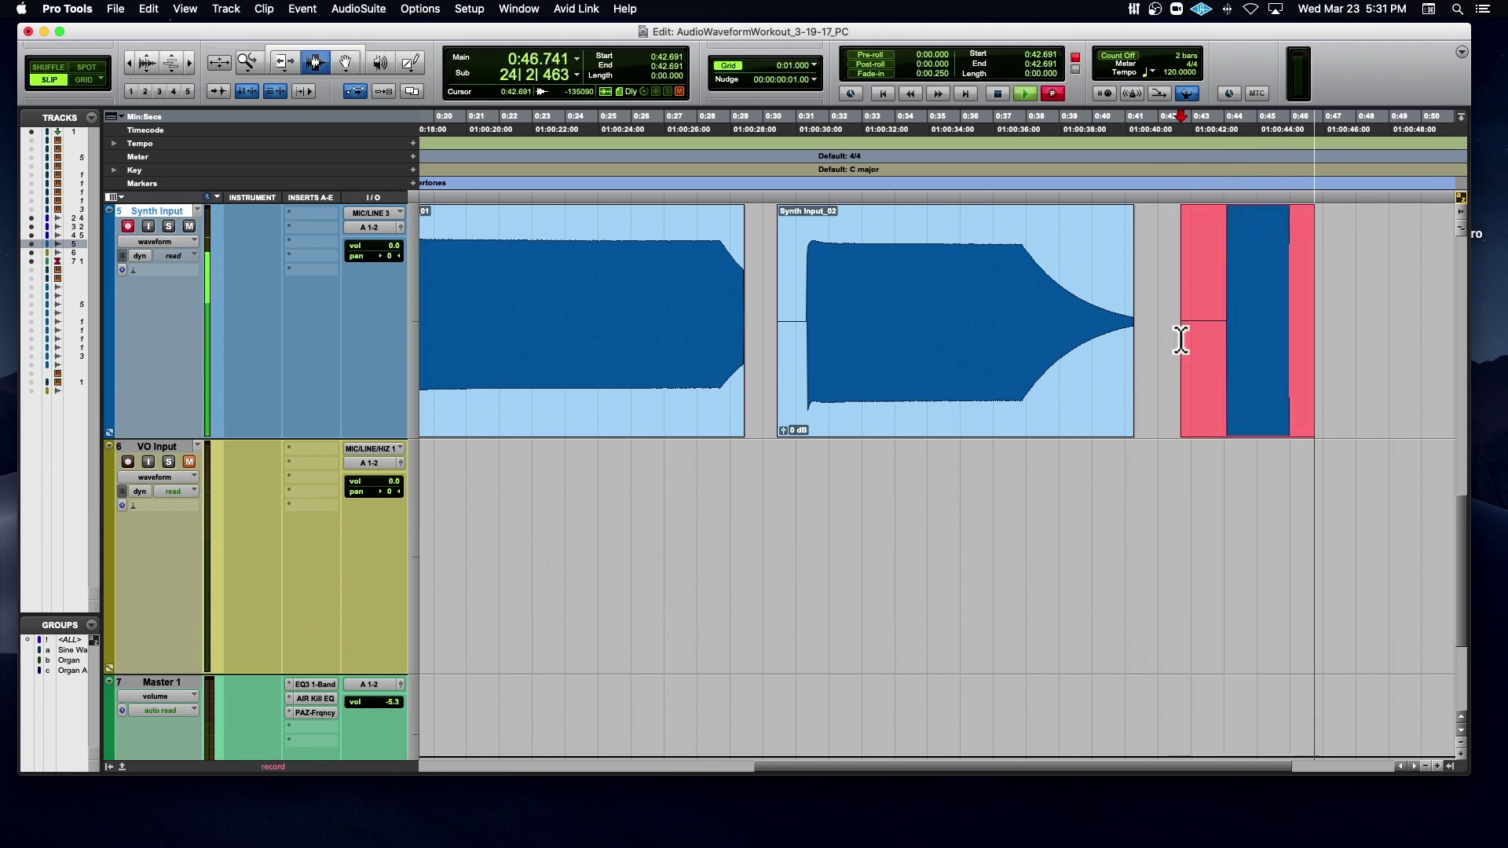
key(space)
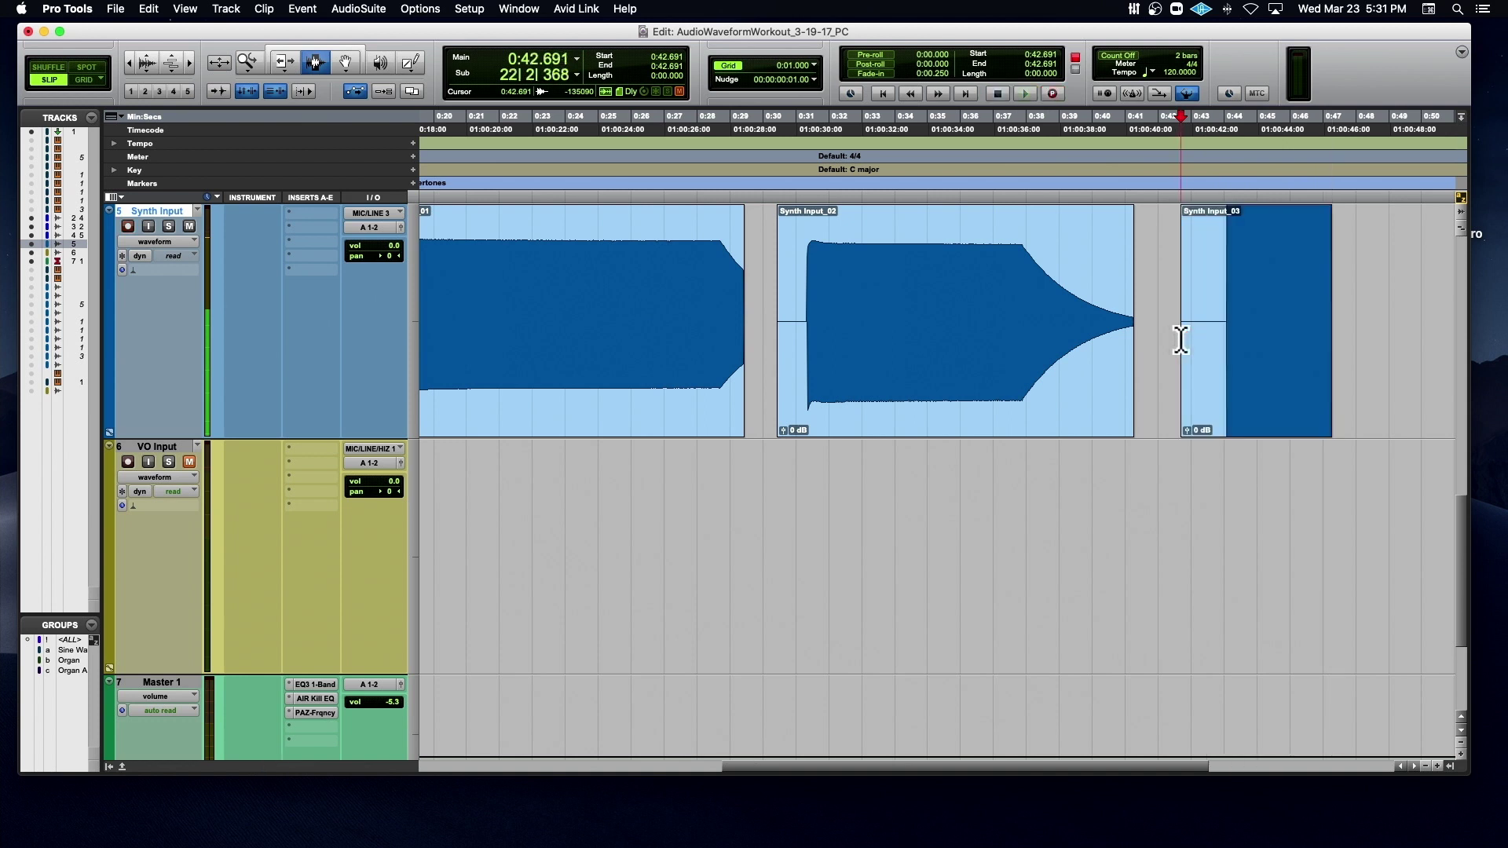
key(super+z)
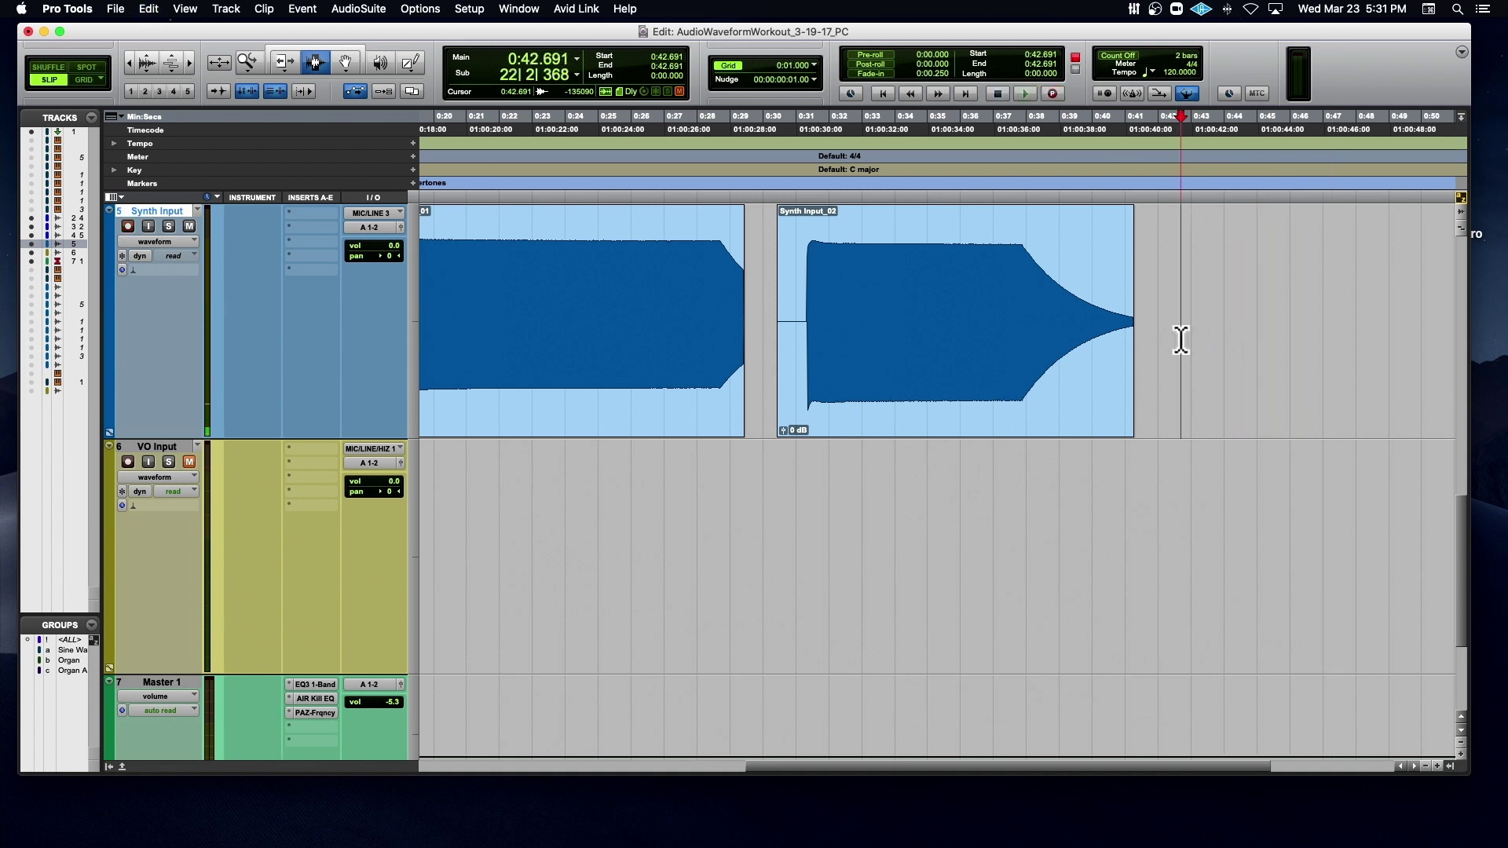
key(super+space)
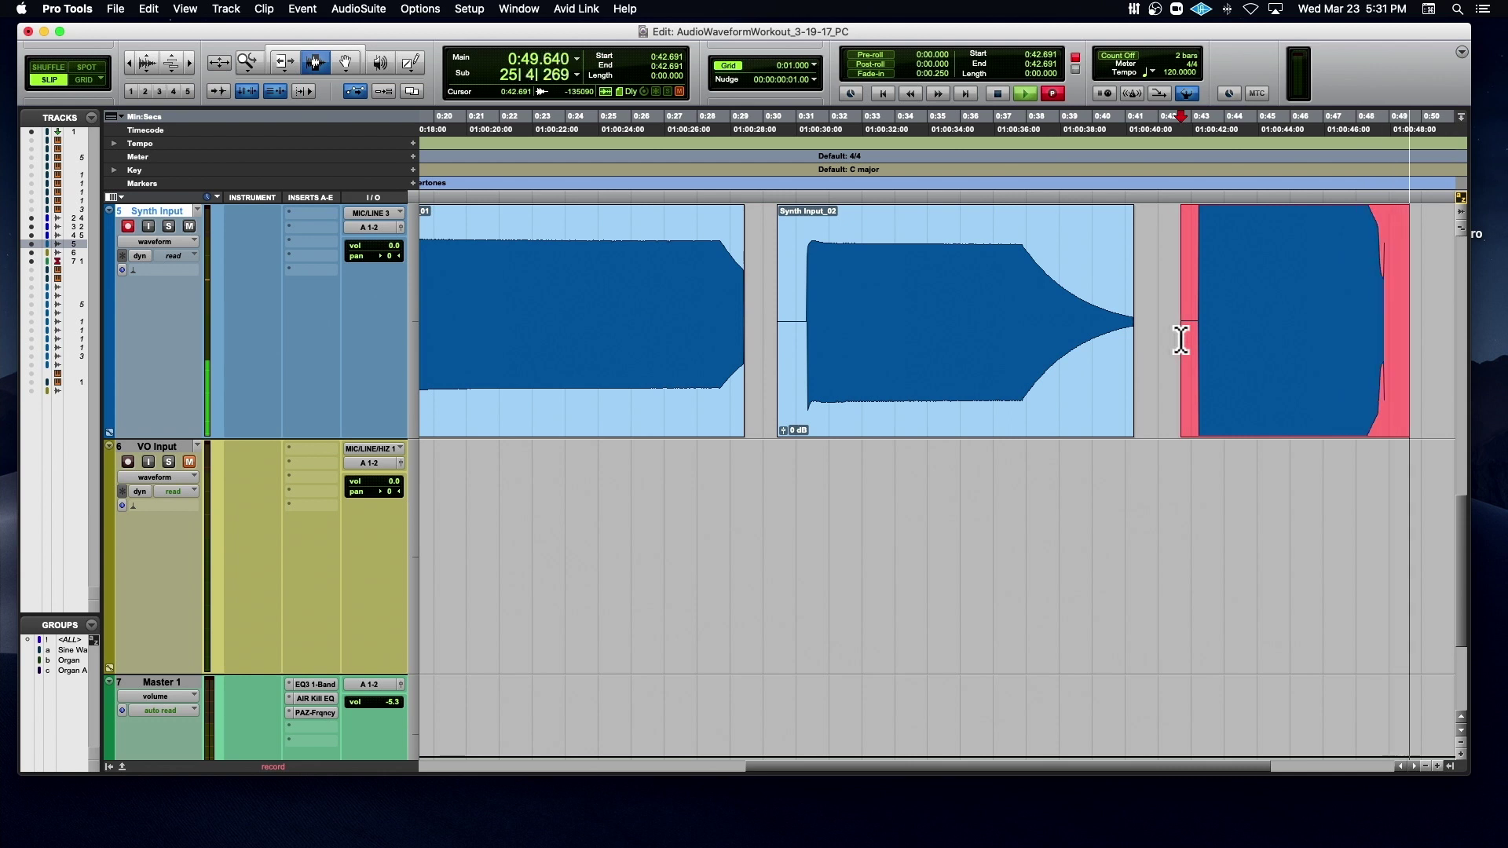
key(super+period)
- Record about 8 s of the third synth sound onto the Synth Input track from 42.691 s
key(super+space)
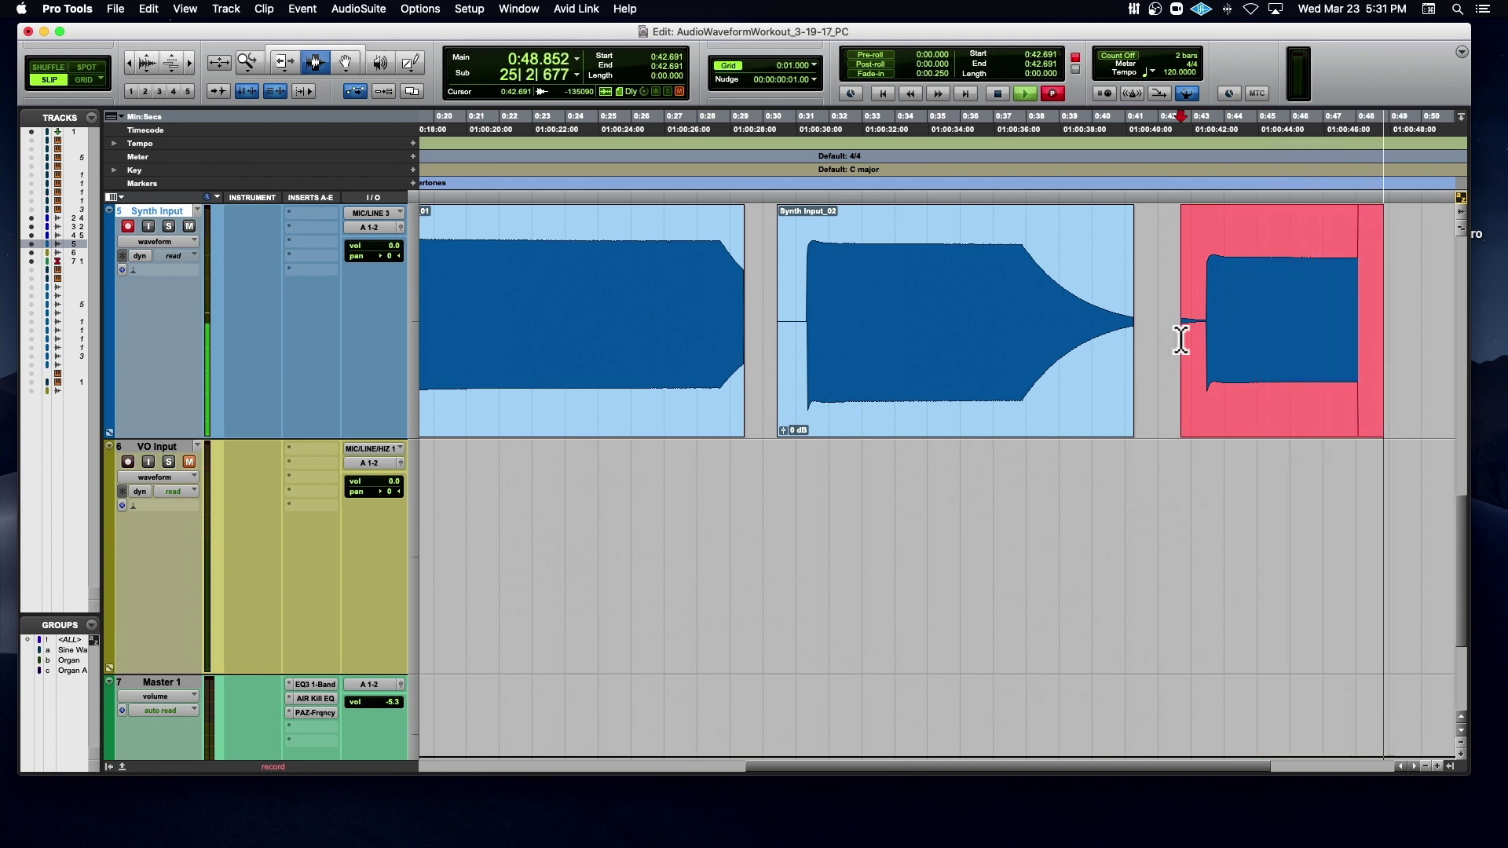
key(space)
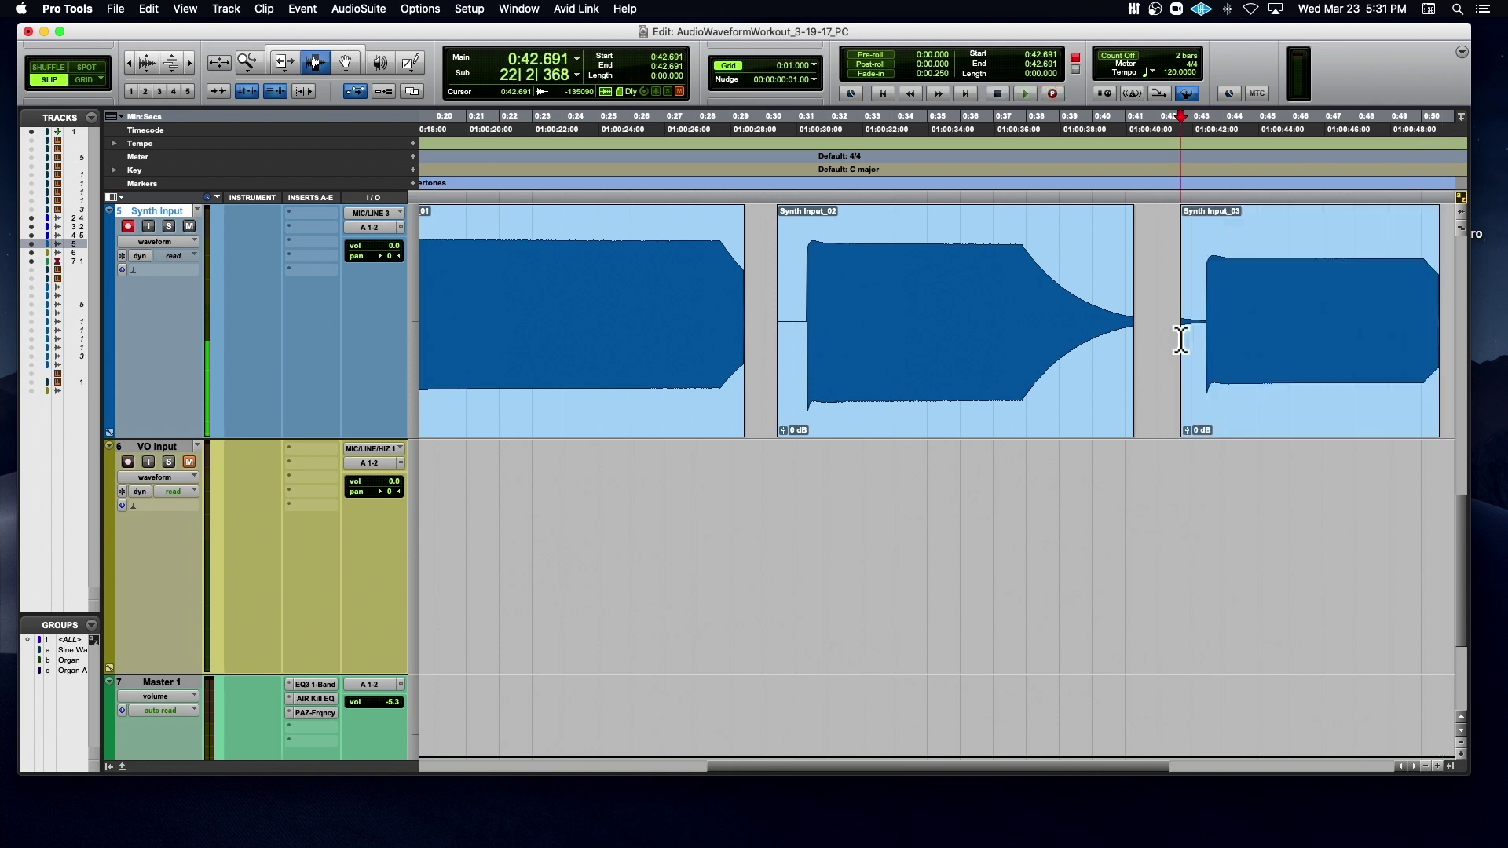
- Zoom in at about 43.558 s in the third synth recording to examine the shape of its individual wave cycles
key(super+bracketright)
key(super+bracketright)
key(super+bracketright)
key(super+bracketright)
key(super+bracketright)
key(super+bracketright)
scroll(1182, 340, right, 15)
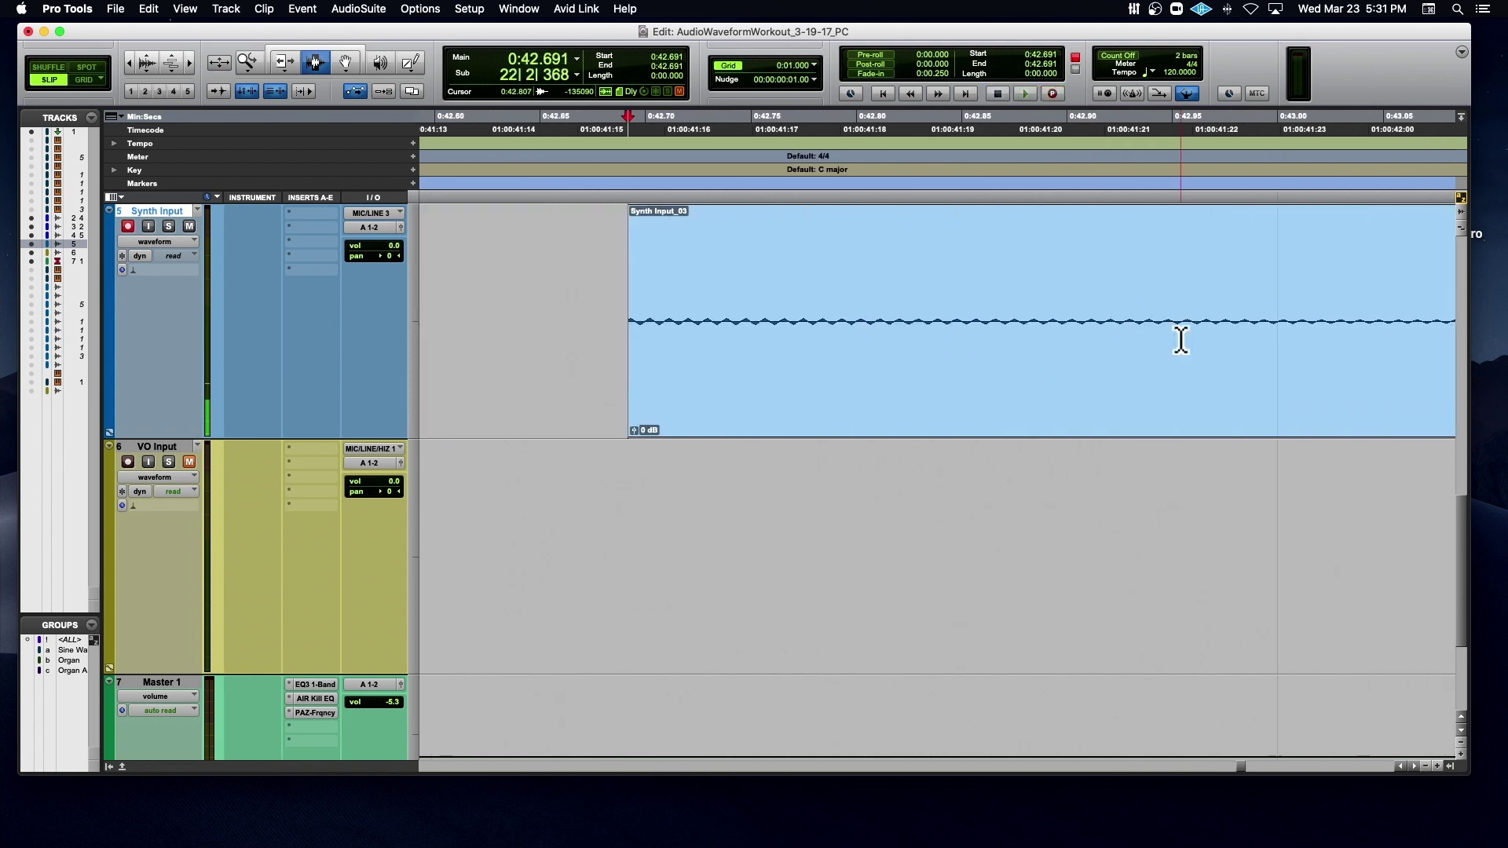
scroll(1033, 346, down, 3)
scroll(833, 354, left, 2)
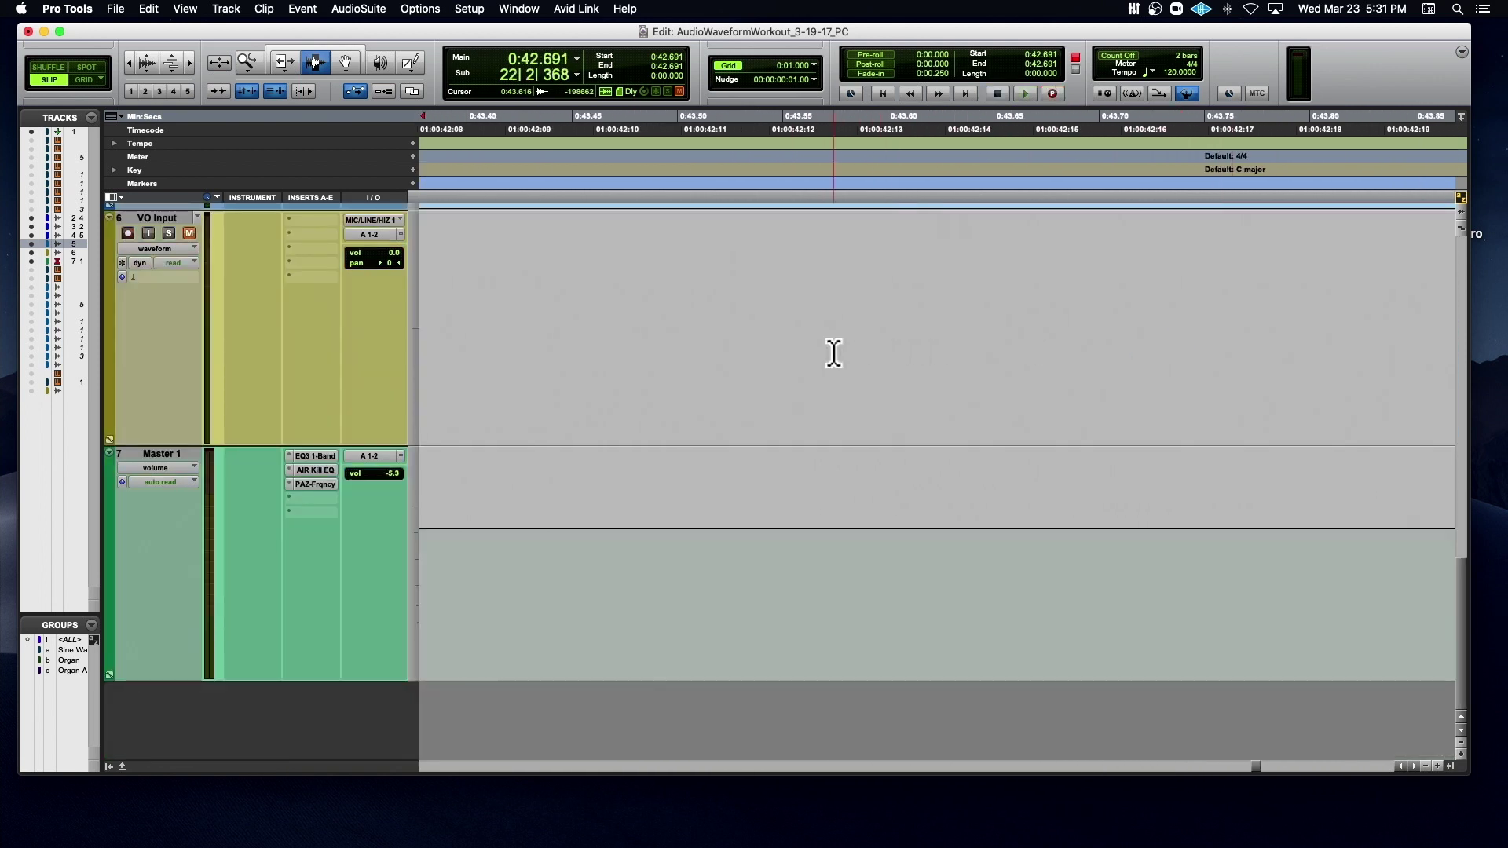
scroll(833, 354, up, 3)
click(841, 578)
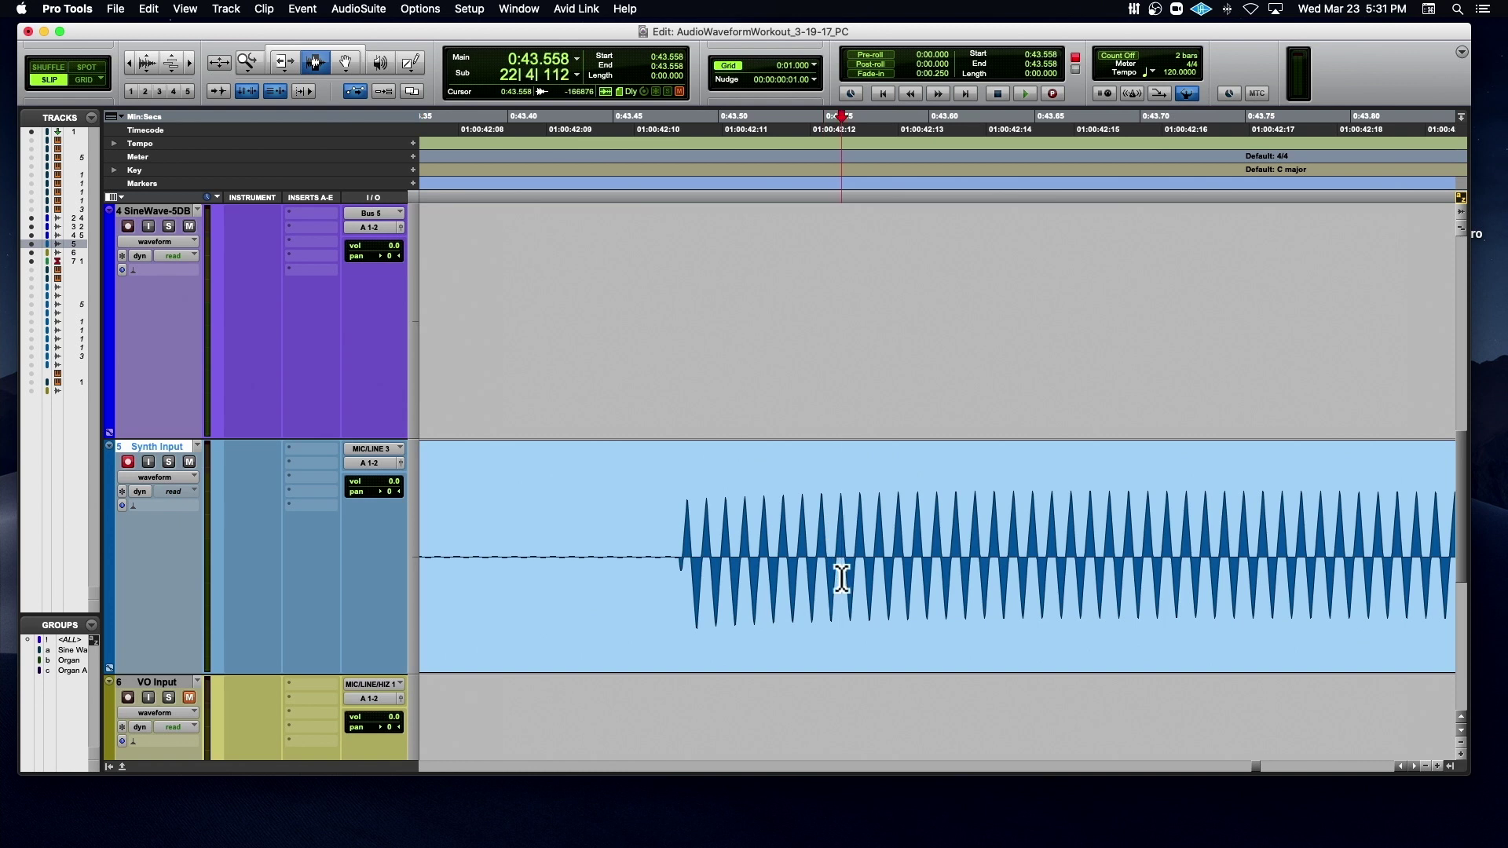
scroll(842, 577, up, 4)
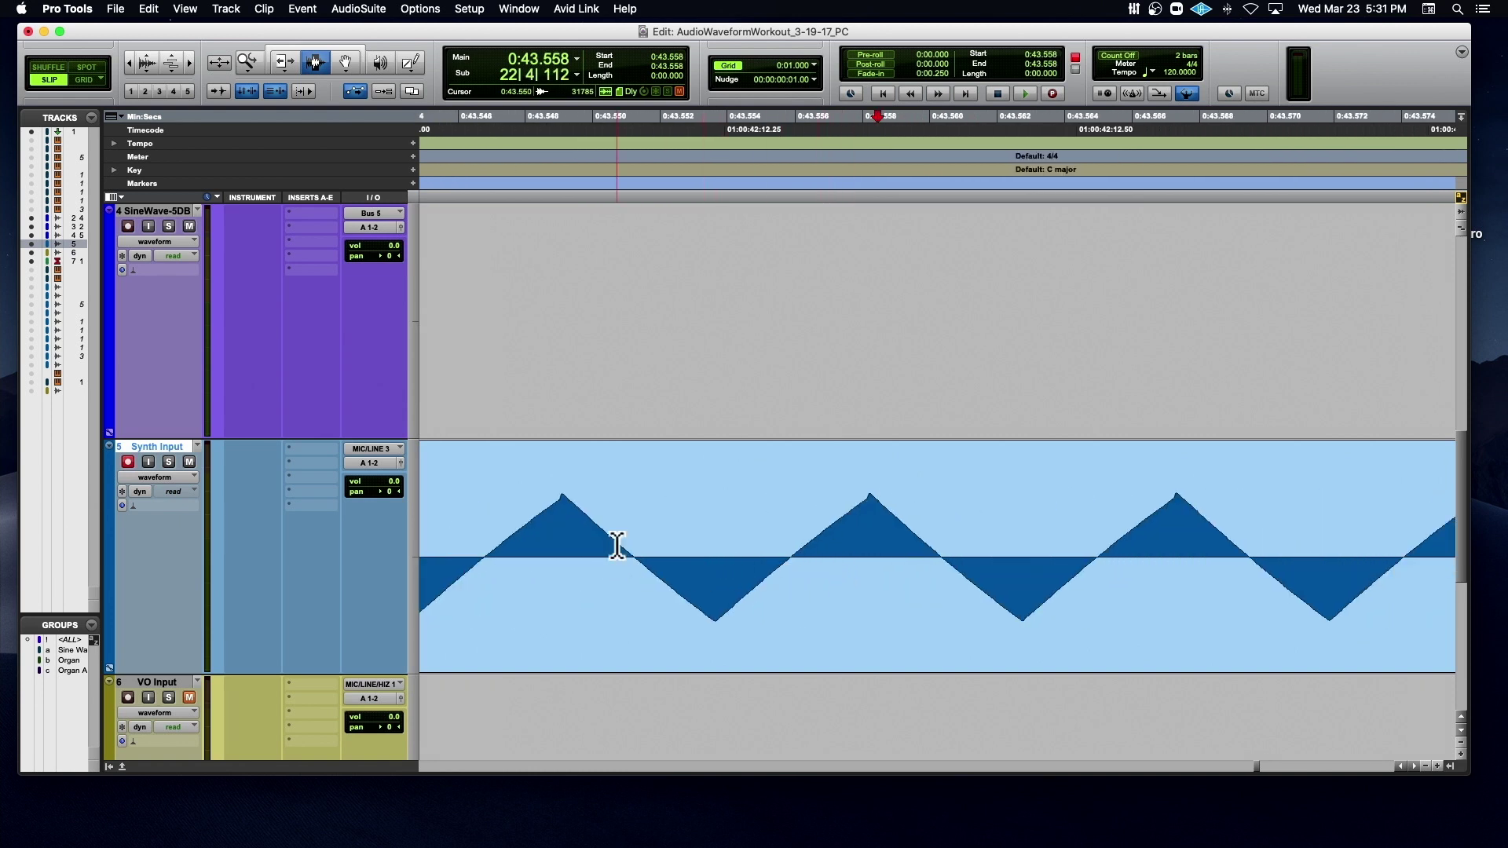
- Mark one wave cycle of the third synth recording from peak to peak, and another from trough to trough
click(564, 514)
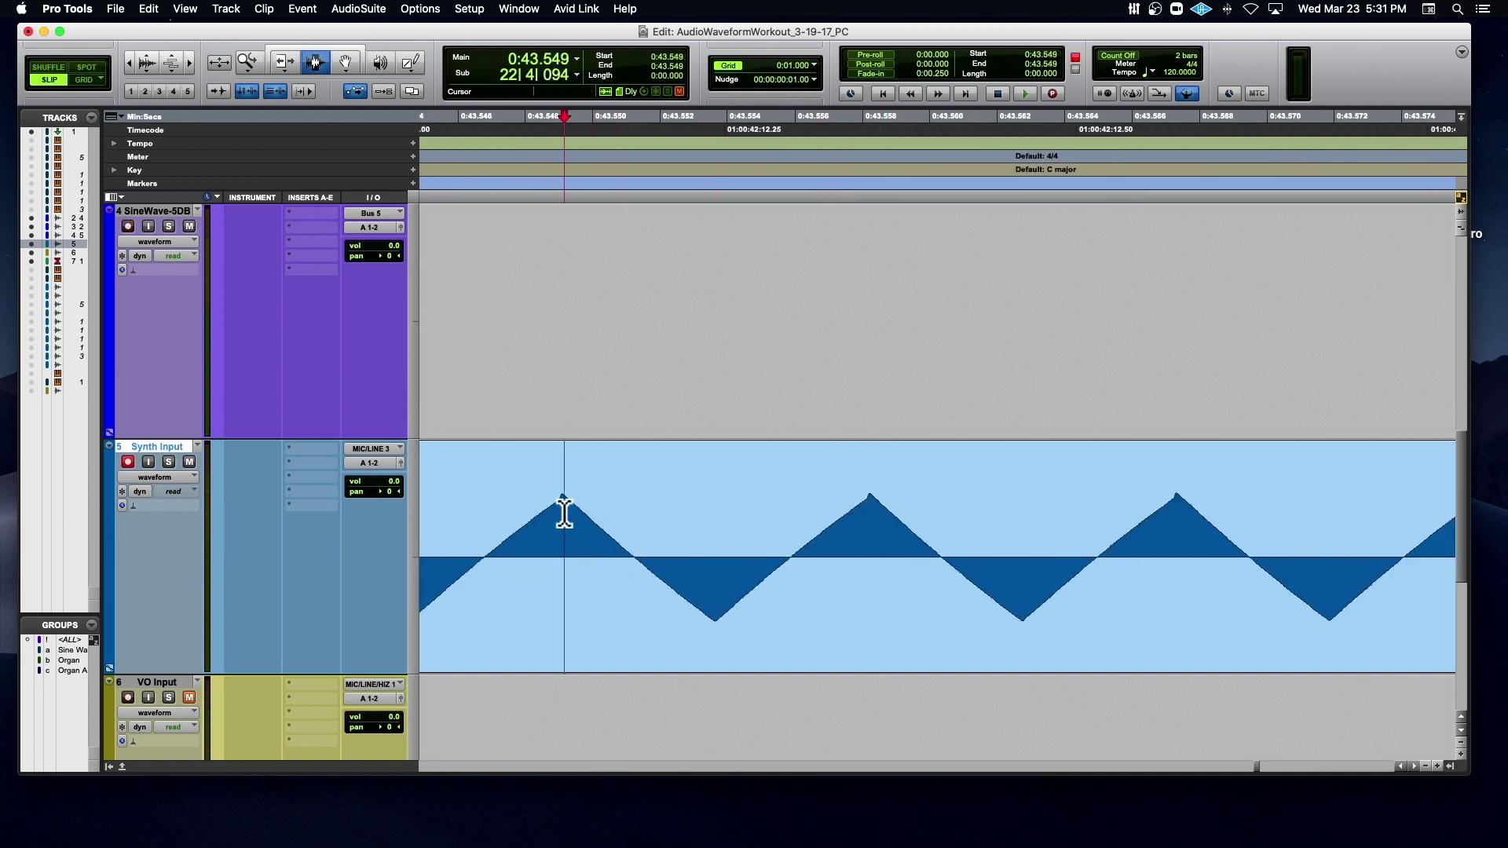
drag(564, 514, 871, 549)
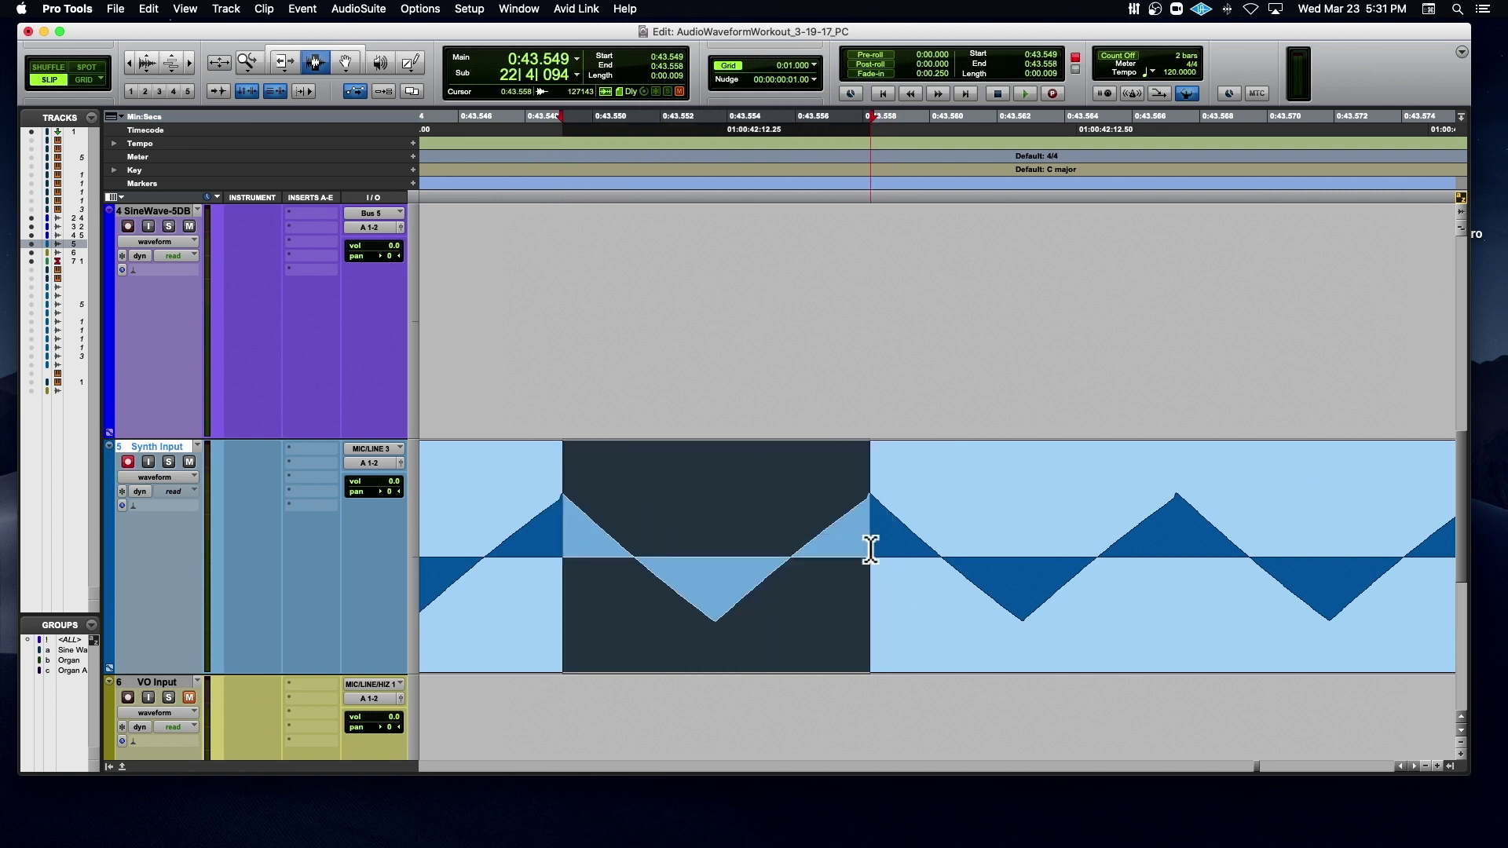
click(720, 618)
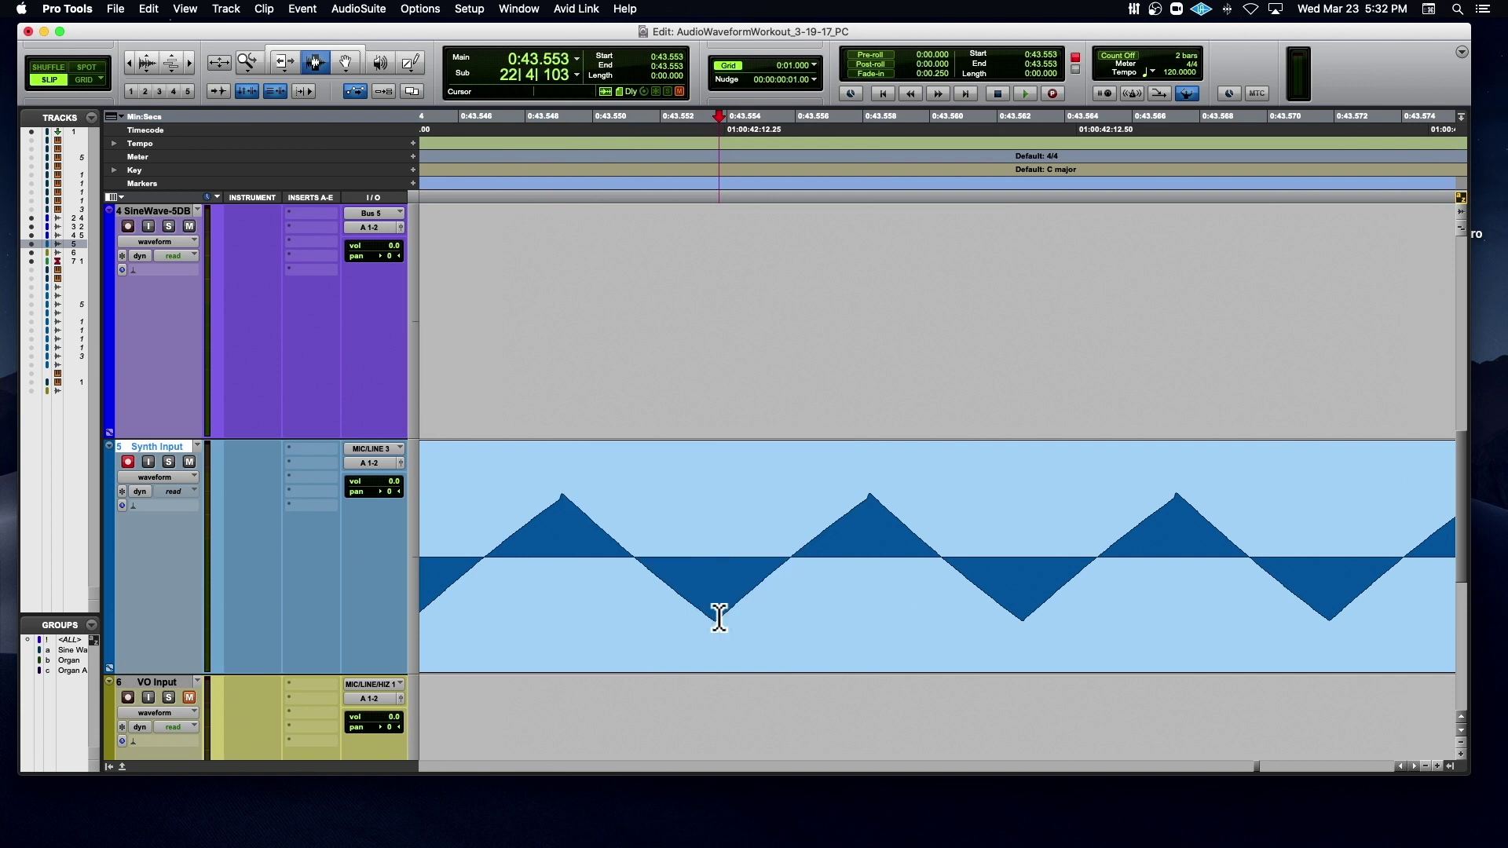
drag(718, 617, 1023, 606)
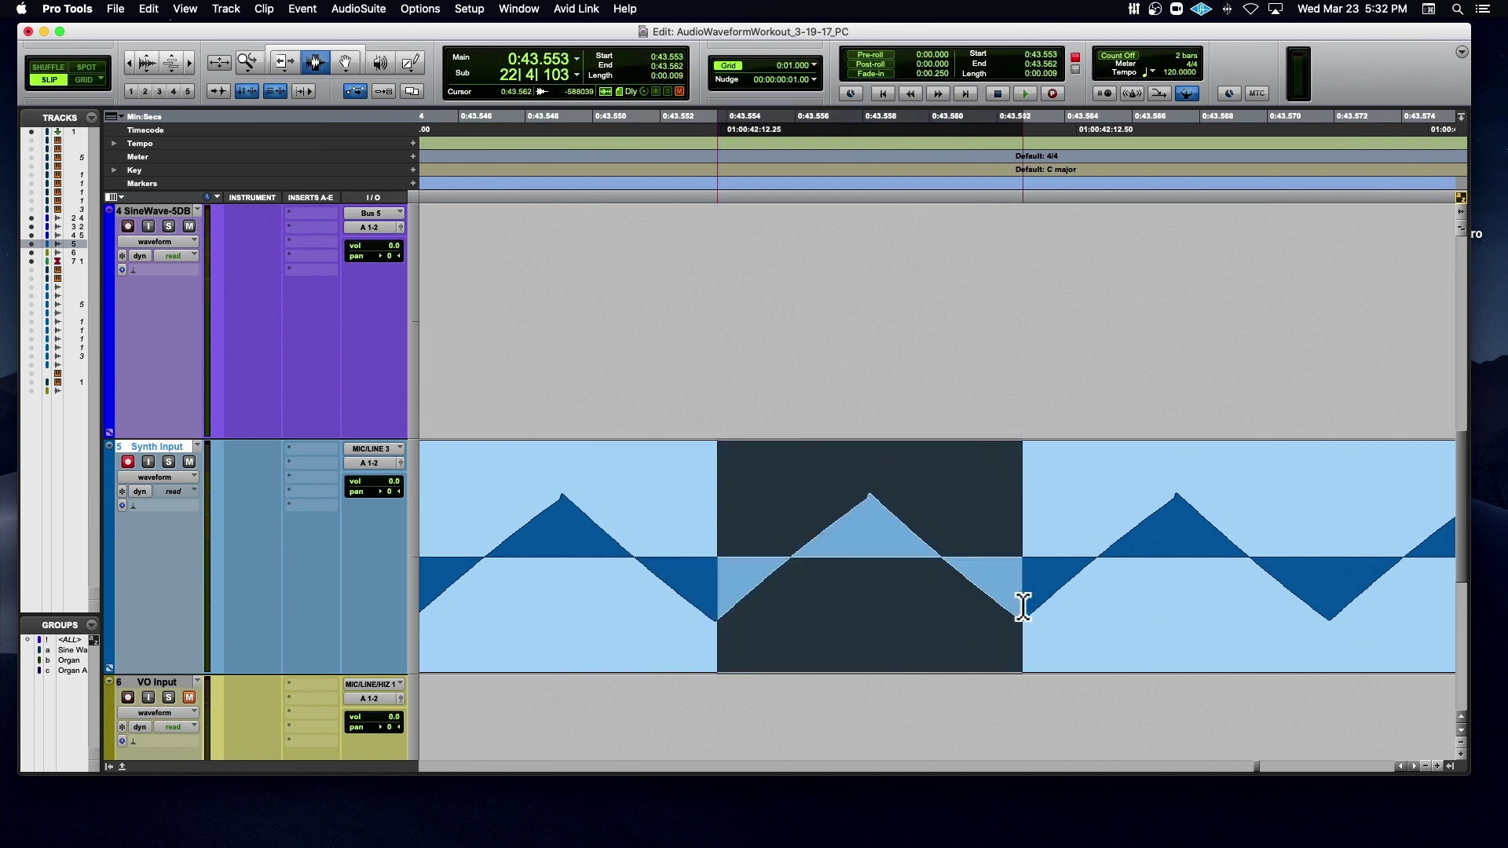
scroll(1023, 606, down, 5)
key(shift+semicolon)
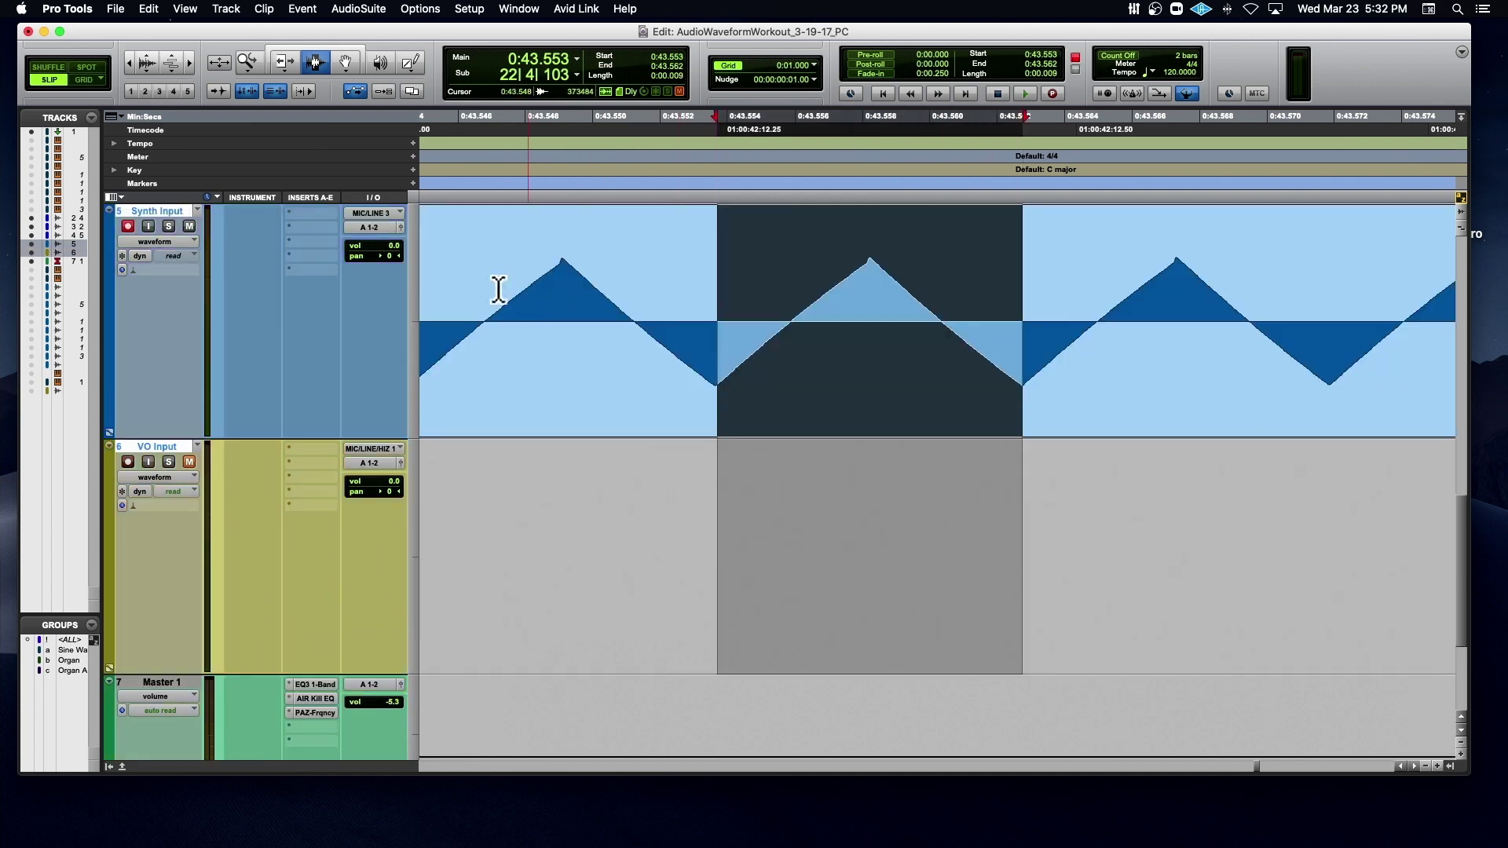
- Select one cycle between zero crossings from 43.546 to 43.555 s, and examine it up close and among its neighbouring cycles
drag(481, 320, 792, 340)
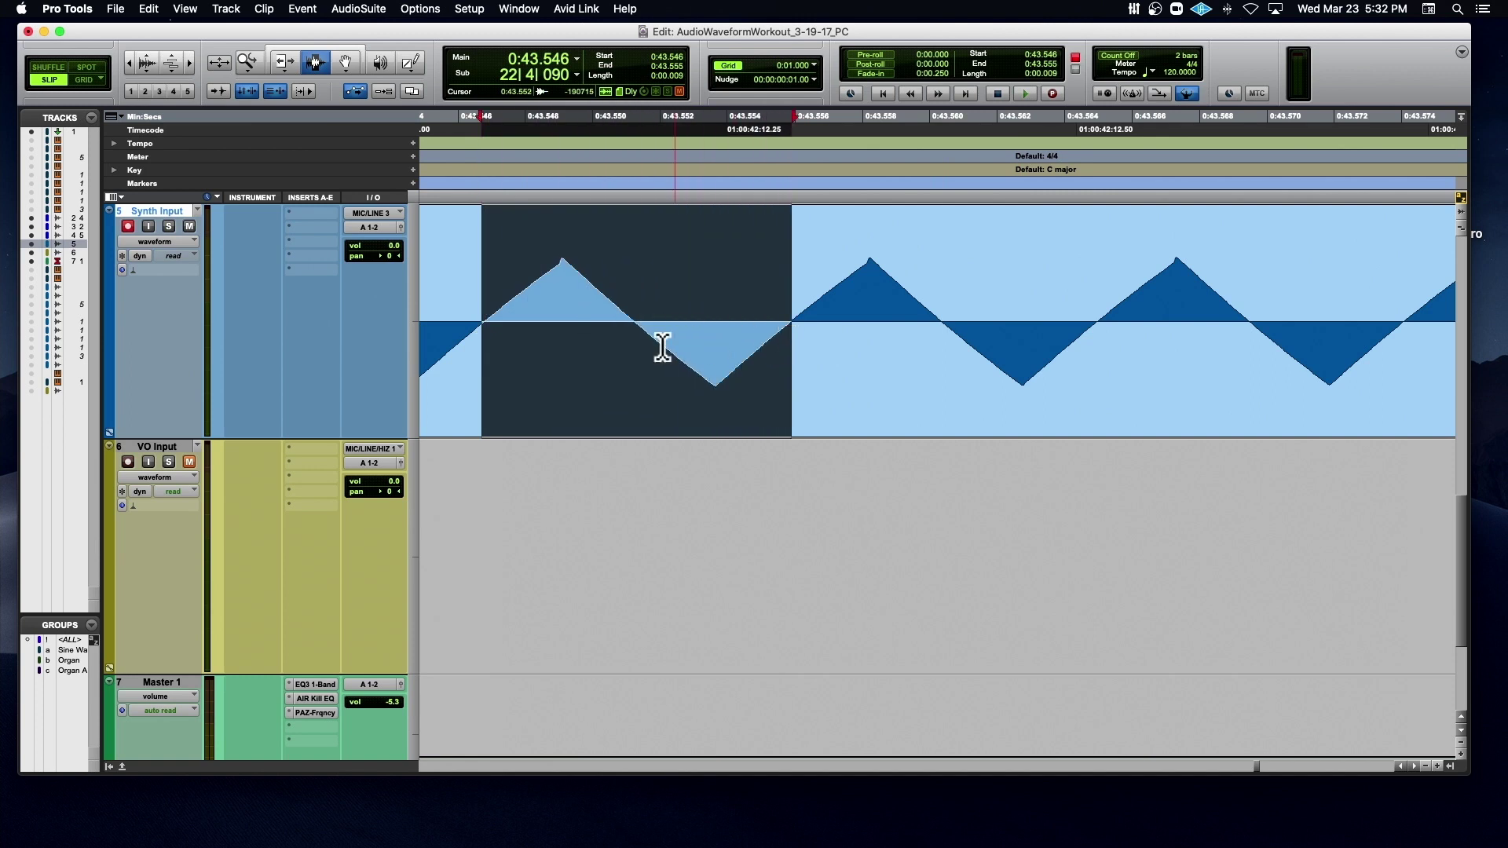
key(ctrl+e)
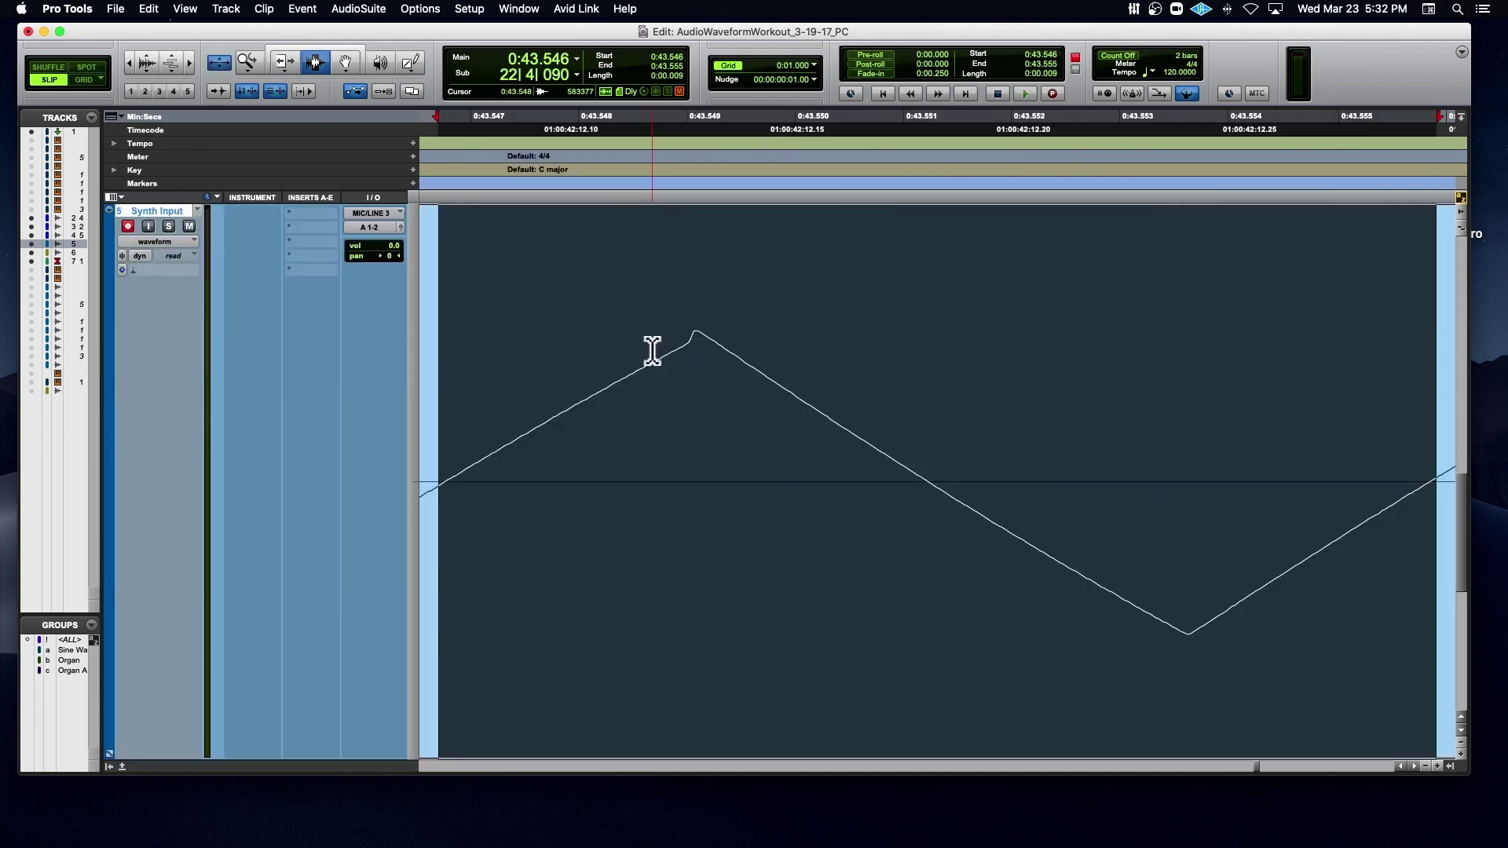
key(r)
key(r)
key(r)
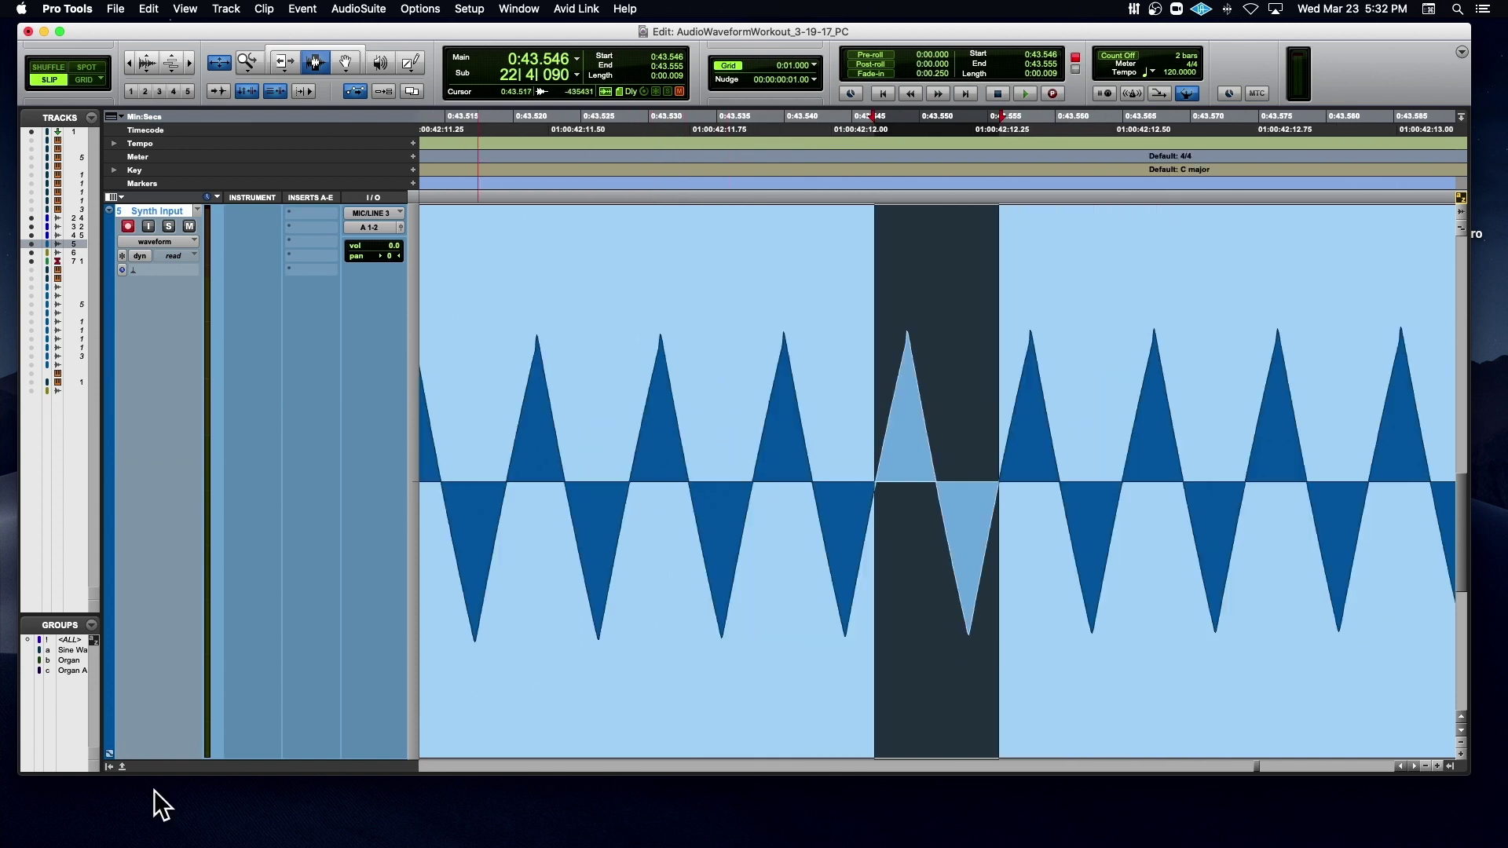
- Play the third synth recording from 43.531 s through the PAZ Frequency analyzer with its held peaks cleared to examine the spectrum
scroll(210, 735, down, 10)
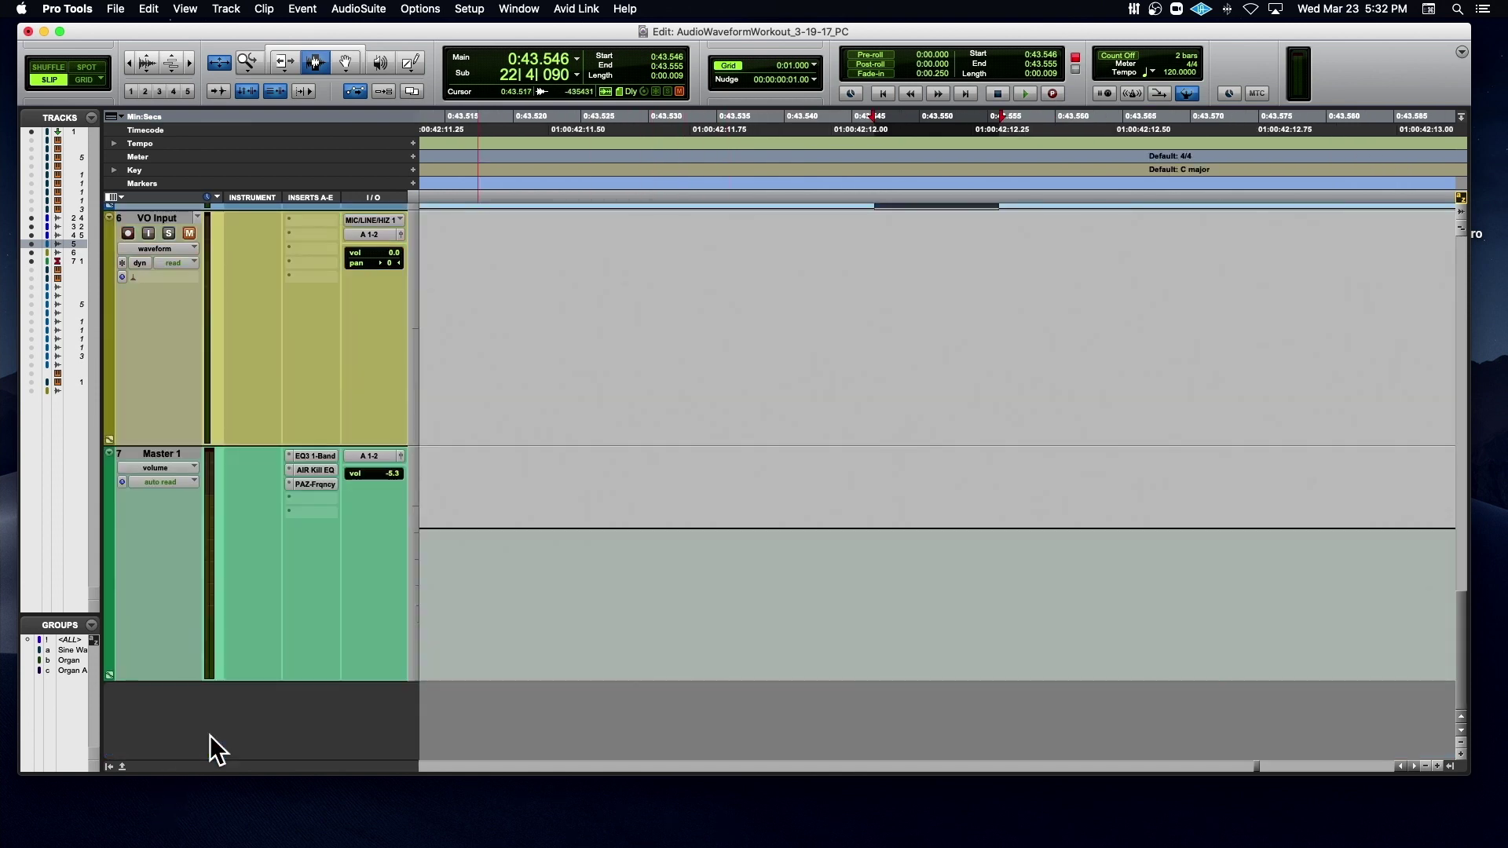
click(308, 481)
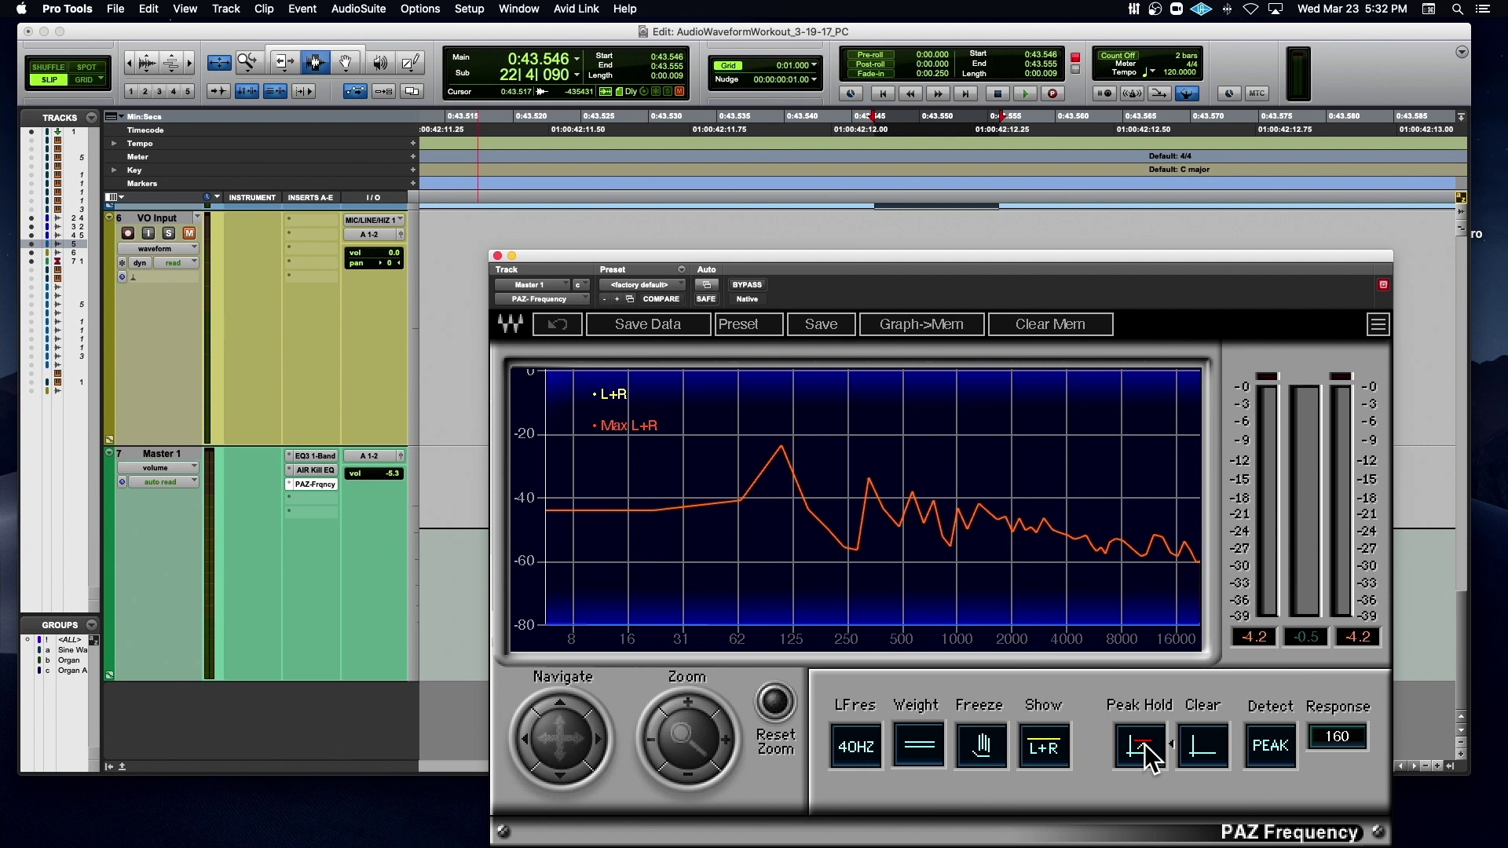
click(1200, 752)
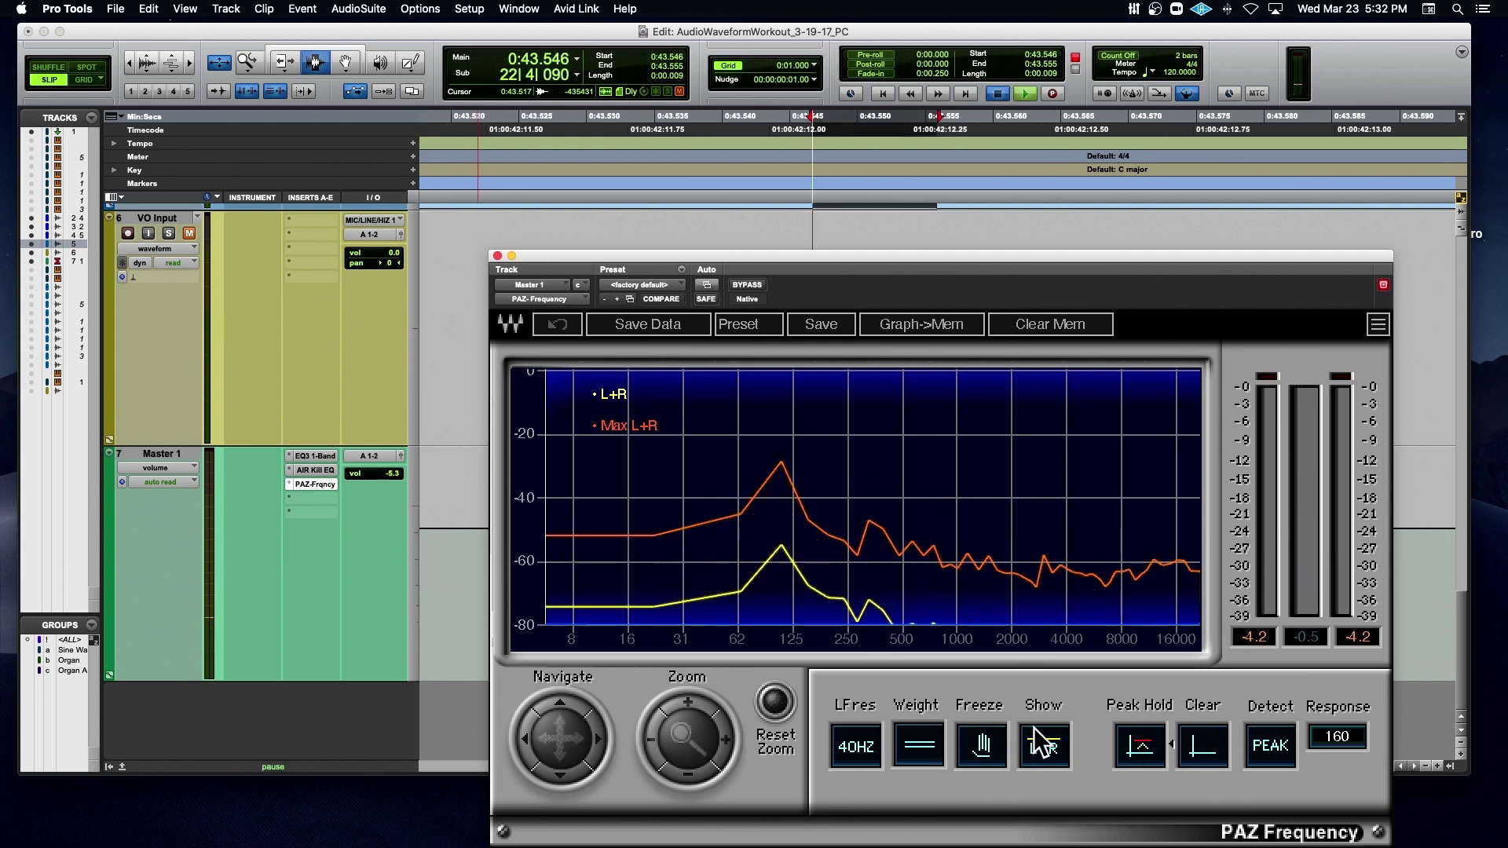
click(612, 185)
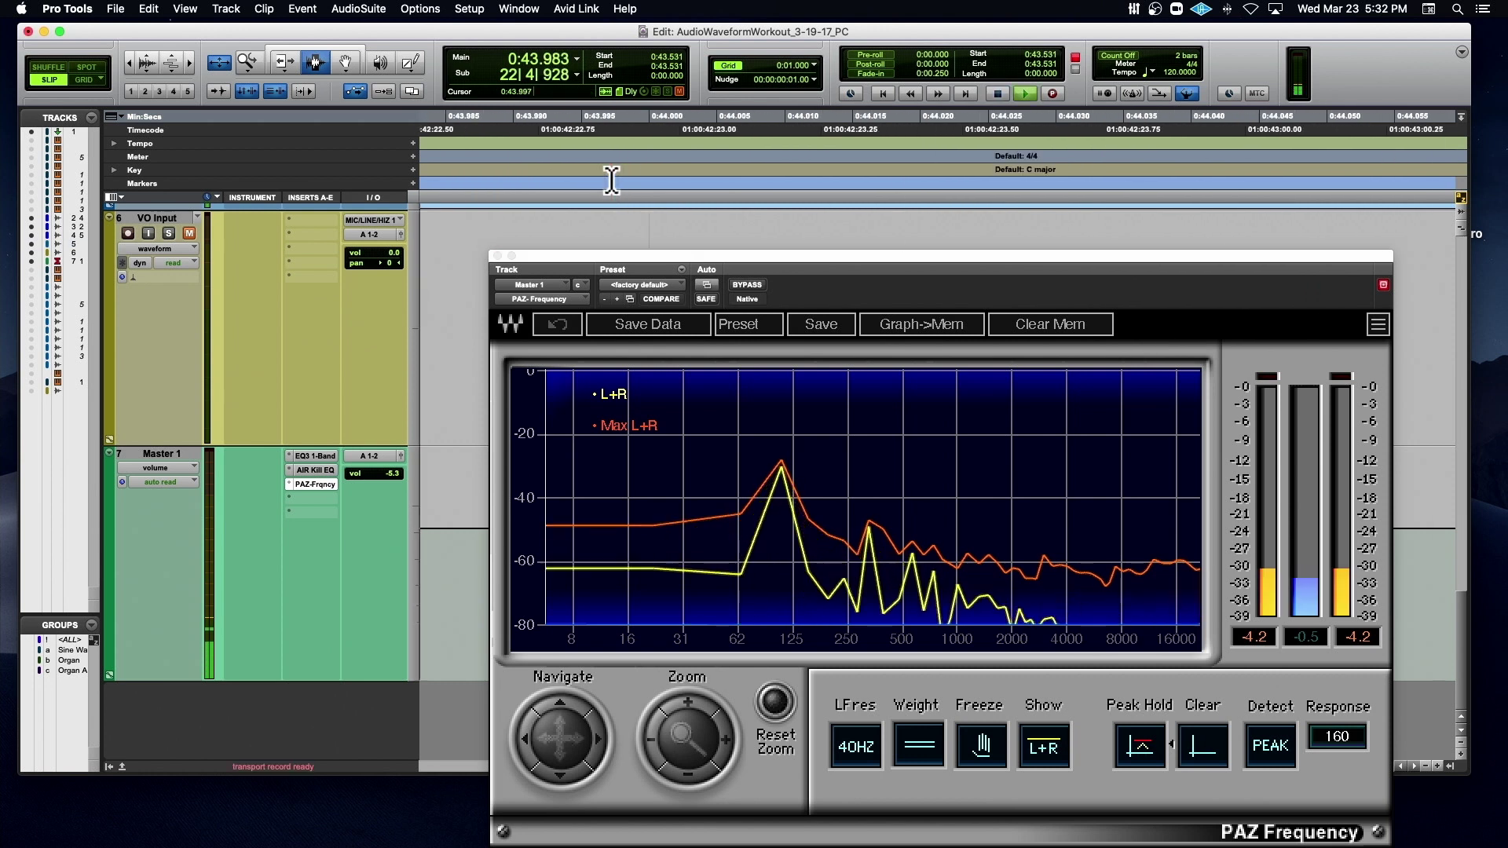
key(space)
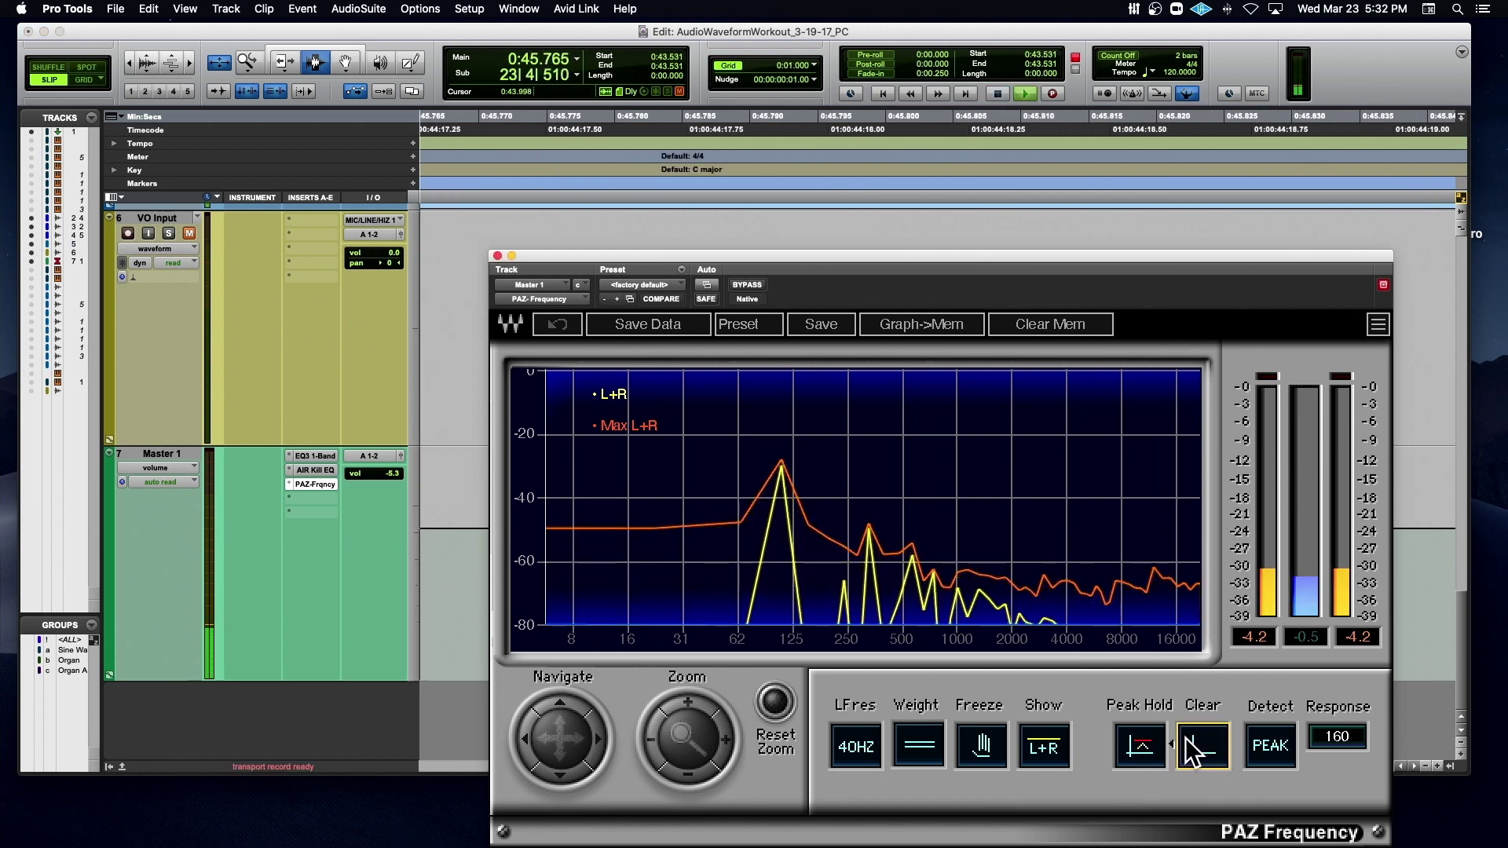
key(space)
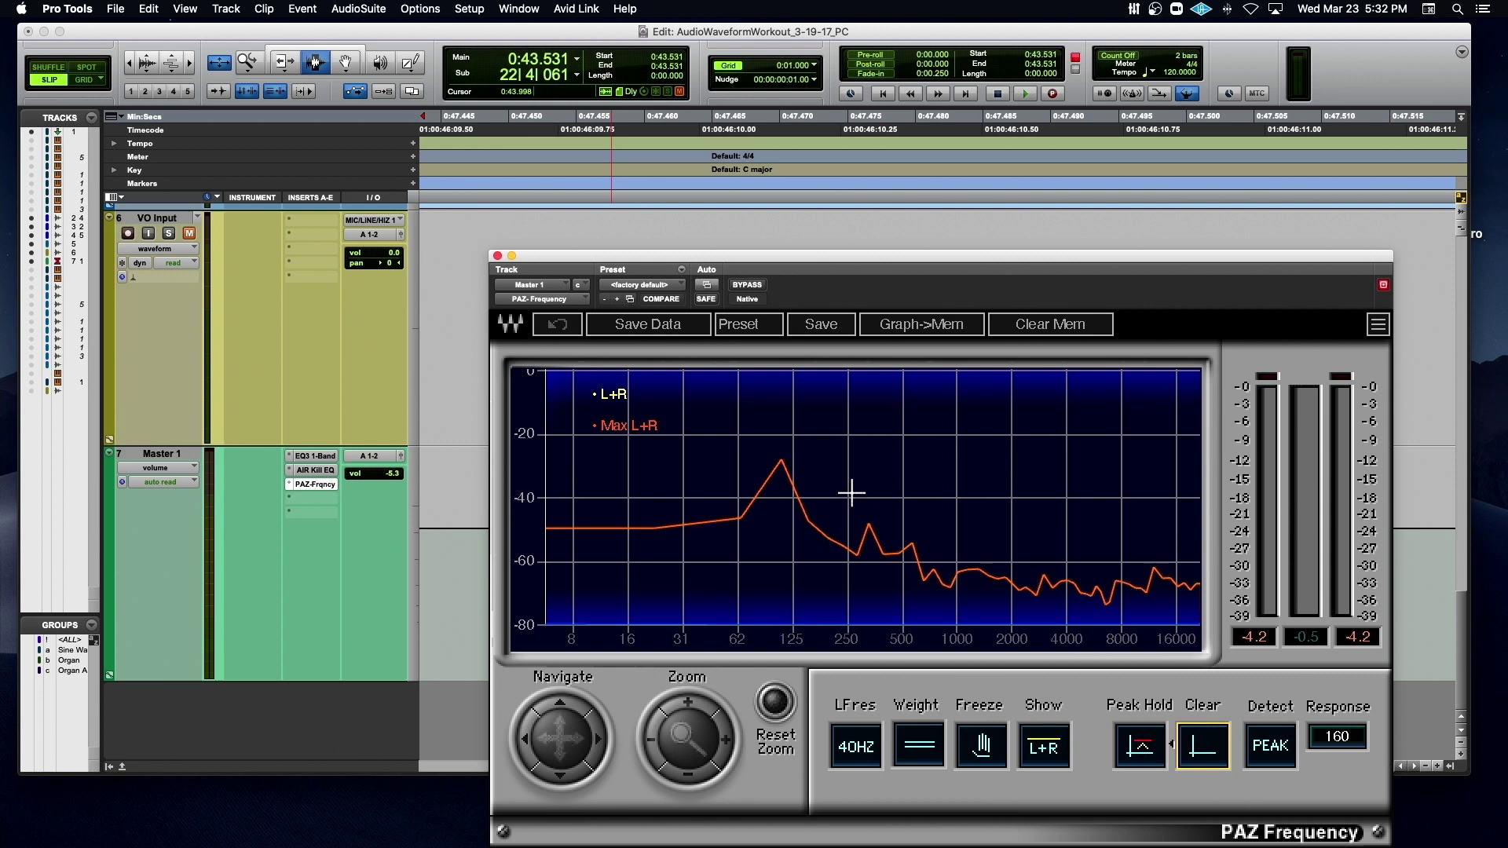
- Move the analyzer window clear of the tracks and place the edit cursor near the session start, at 0.027 s
key(super+bracketleft)
key(super+bracketleft)
key(super+bracketleft)
key(super+bracketleft)
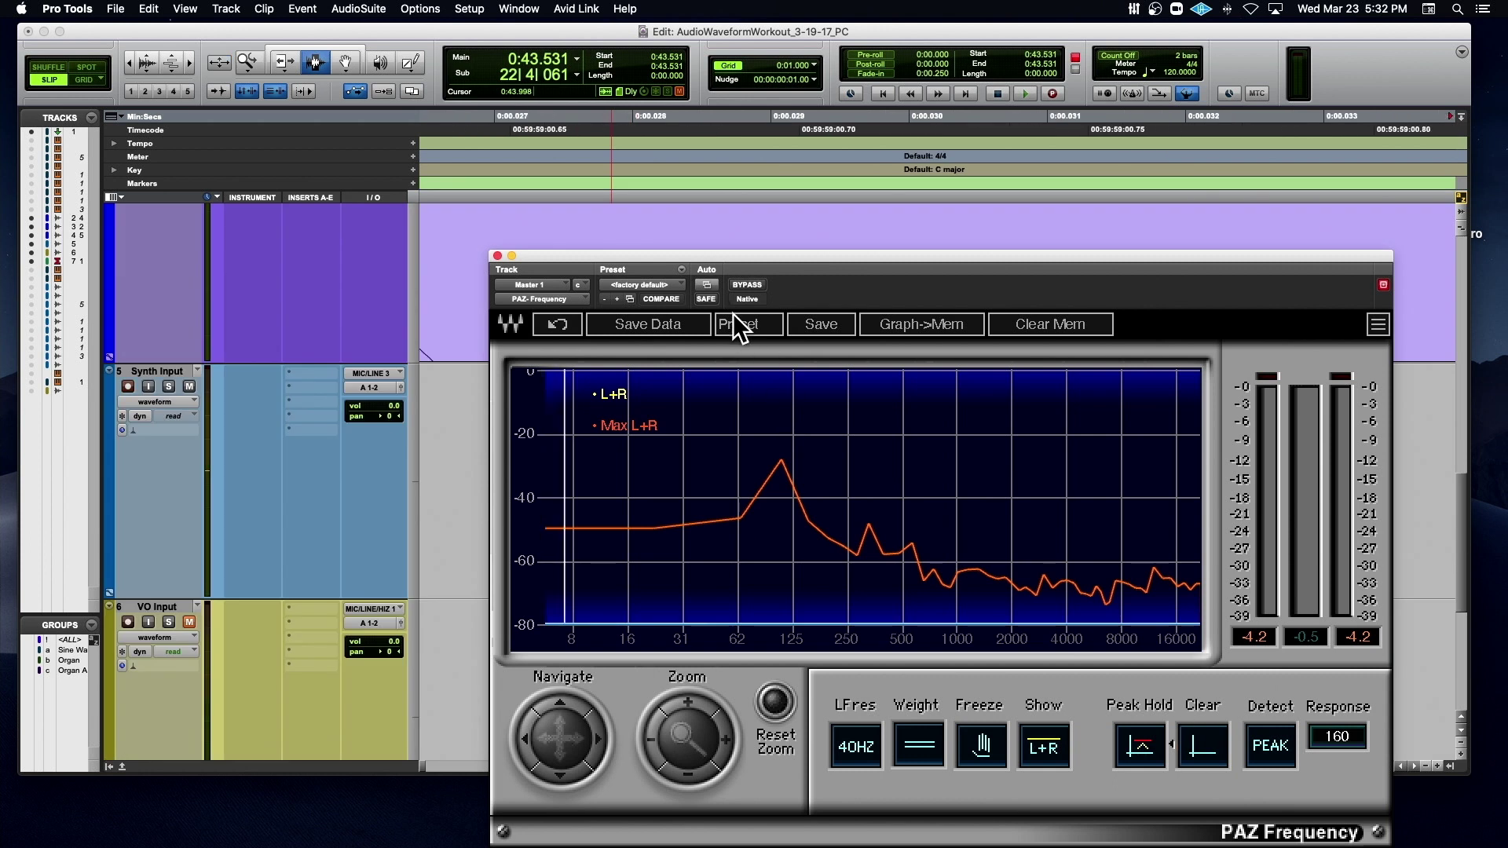
drag(764, 256, 860, 380)
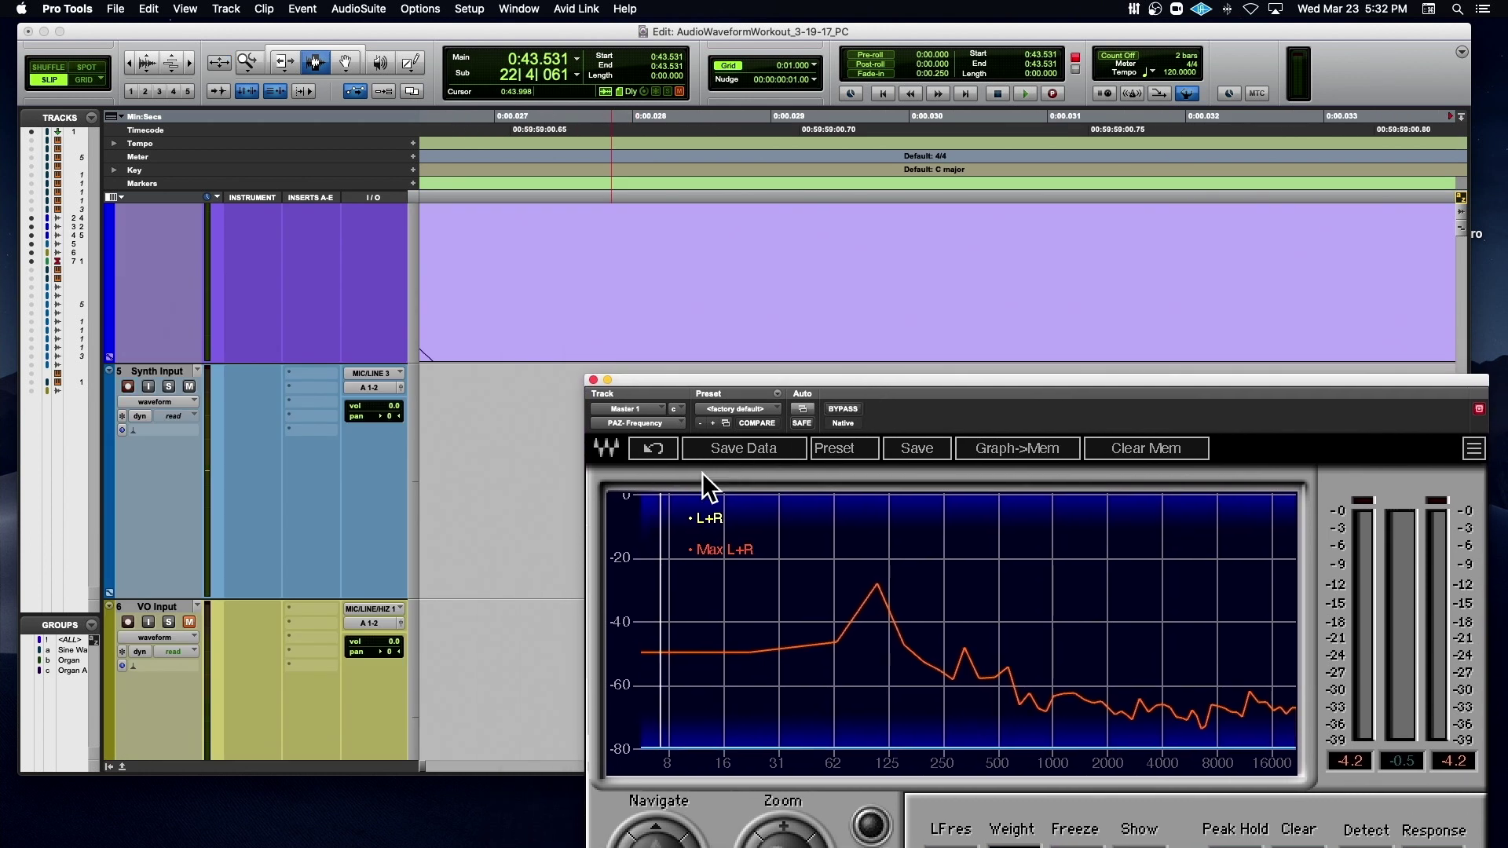
click(512, 482)
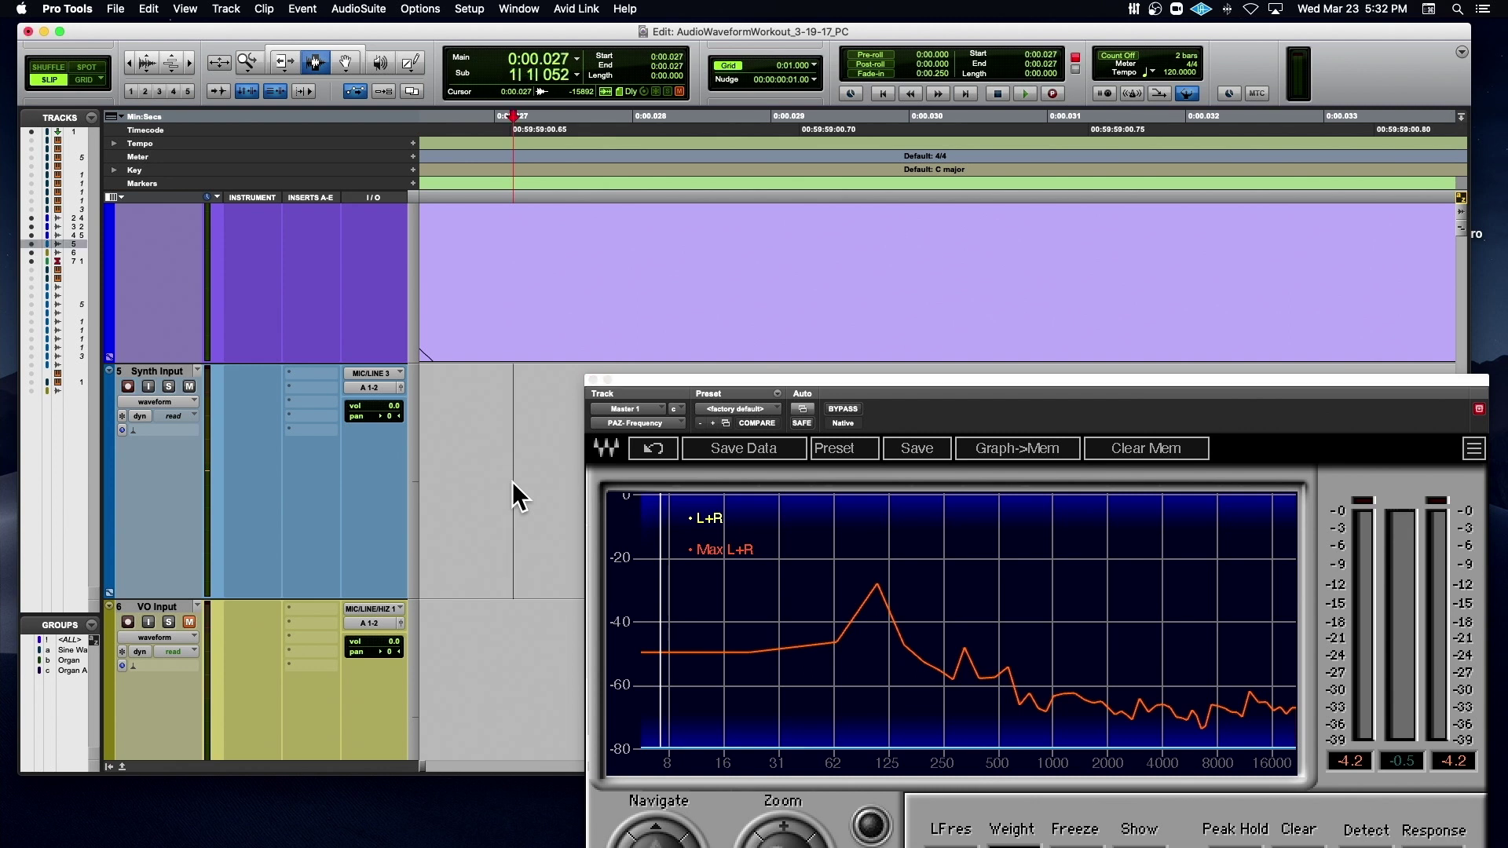
- Bring the sine wave tracks into view, zoomed out to show the 20, 40, 80 and 160 Hz sections
scroll(512, 489, up, 10)
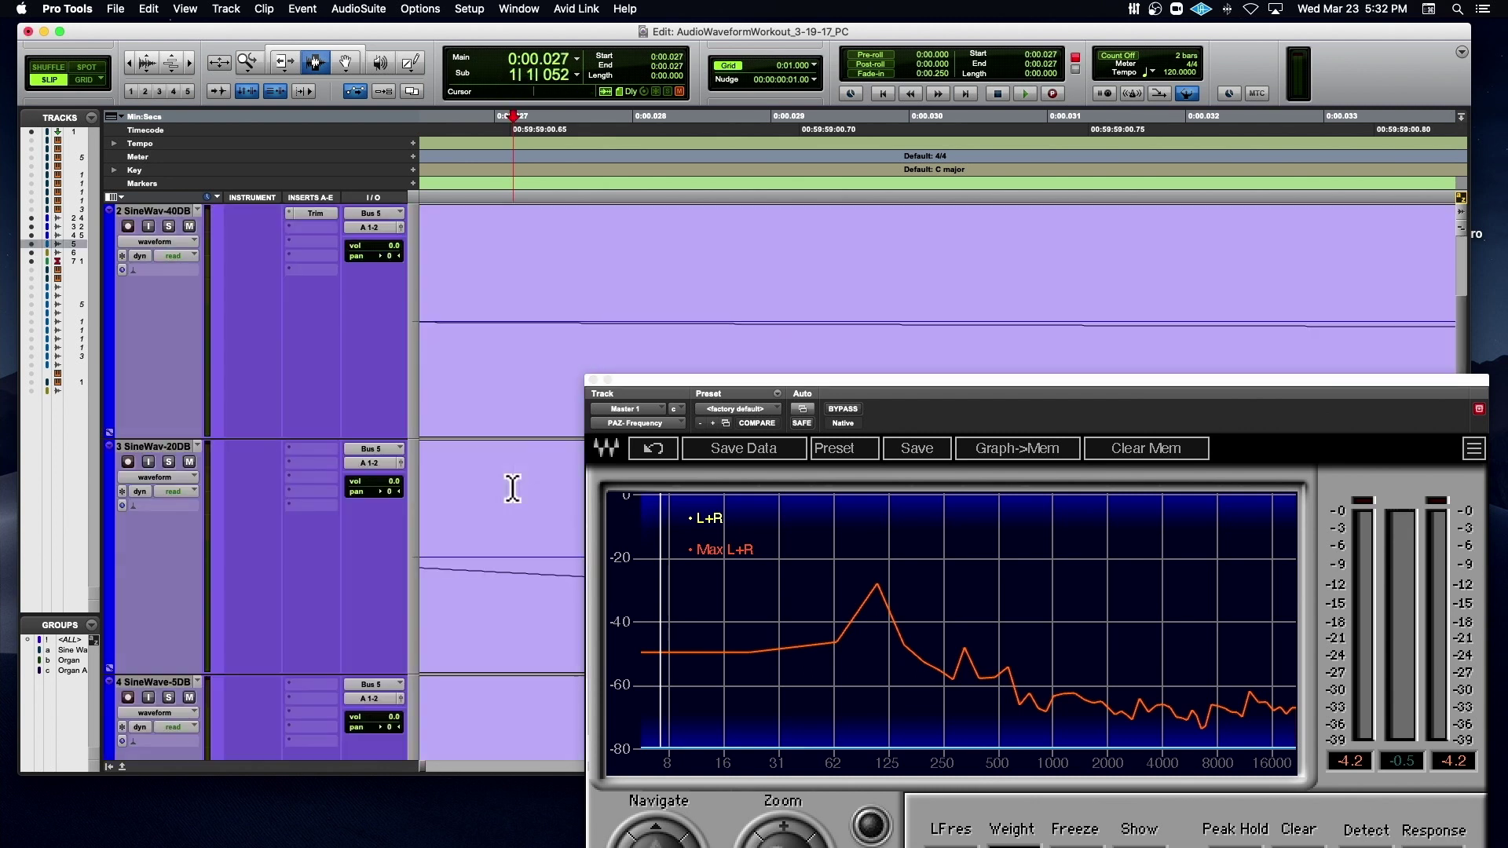
key(super+bracketleft)
key(super+bracketleft)
key(super+bracketleft)
key(super+bracketleft)
key(super+bracketleft)
key(super+bracketleft)
key(super+bracketleft)
key(super+bracketleft)
key(super+bracketleft)
key(super+bracketleft)
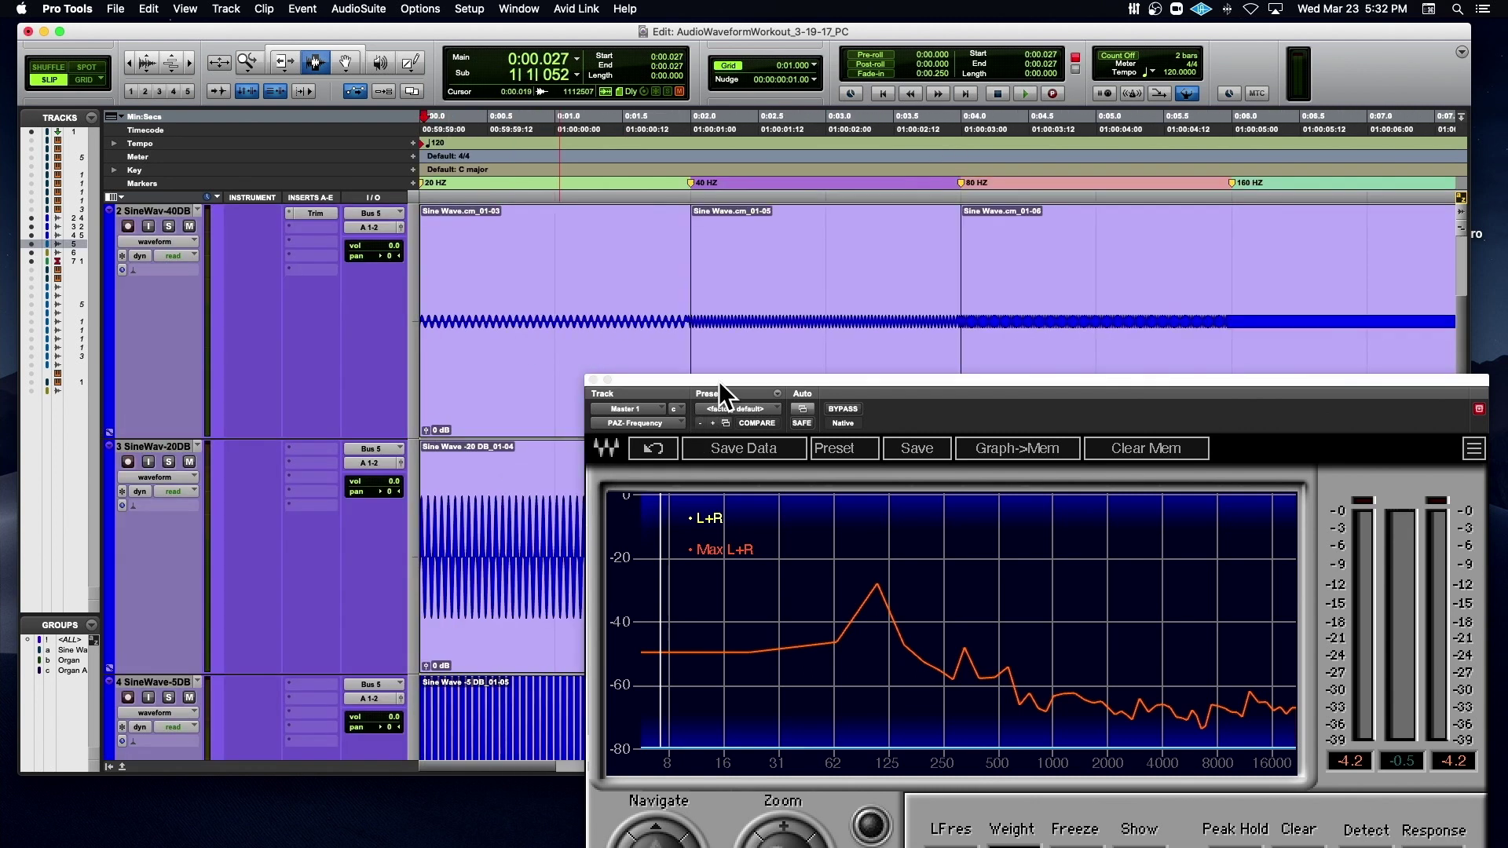
- Play the second synth recording from 34.458 s through the PAZ Frequency analyzer with its held peaks cleared to examine the spectrum
key(super+bracketleft)
key(super+bracketleft)
key(super+bracketleft)
drag(719, 381, 893, 593)
scroll(793, 480, down, 3)
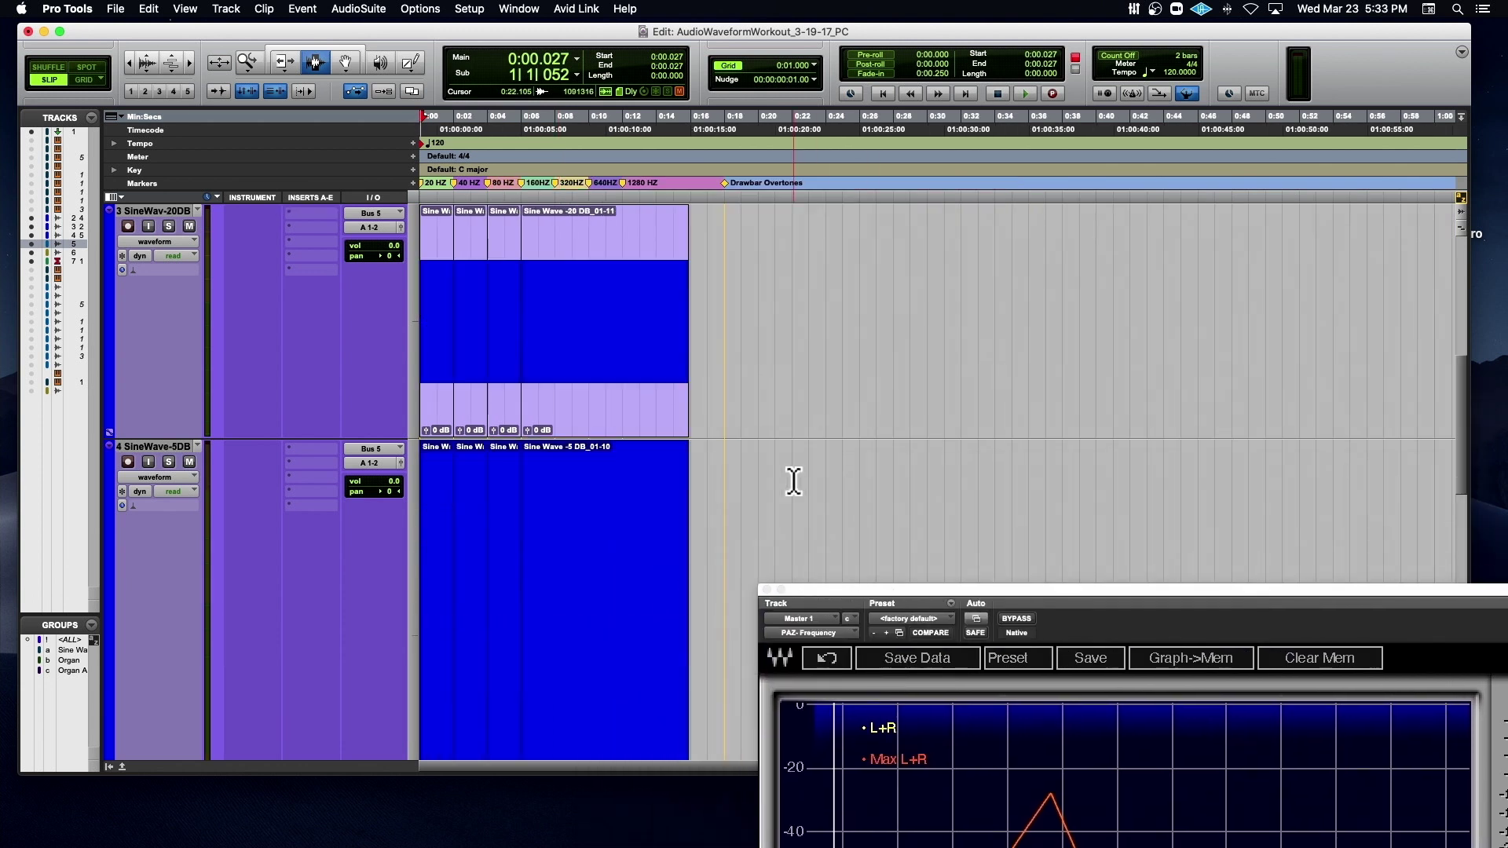
scroll(794, 481, down, 2)
scroll(793, 481, down, 2)
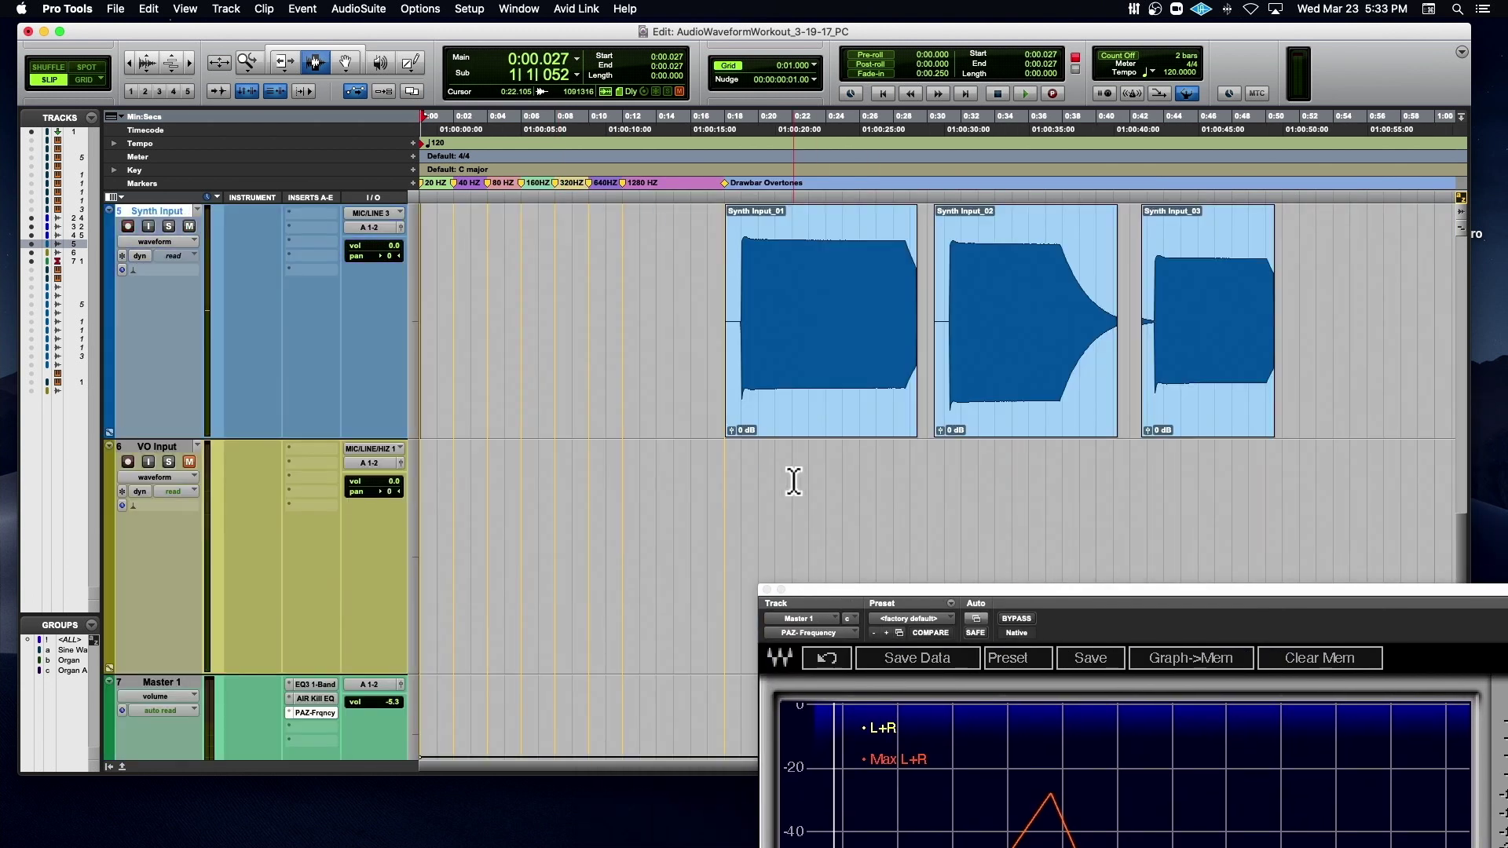
click(1002, 327)
drag(974, 592, 493, 252)
click(985, 747)
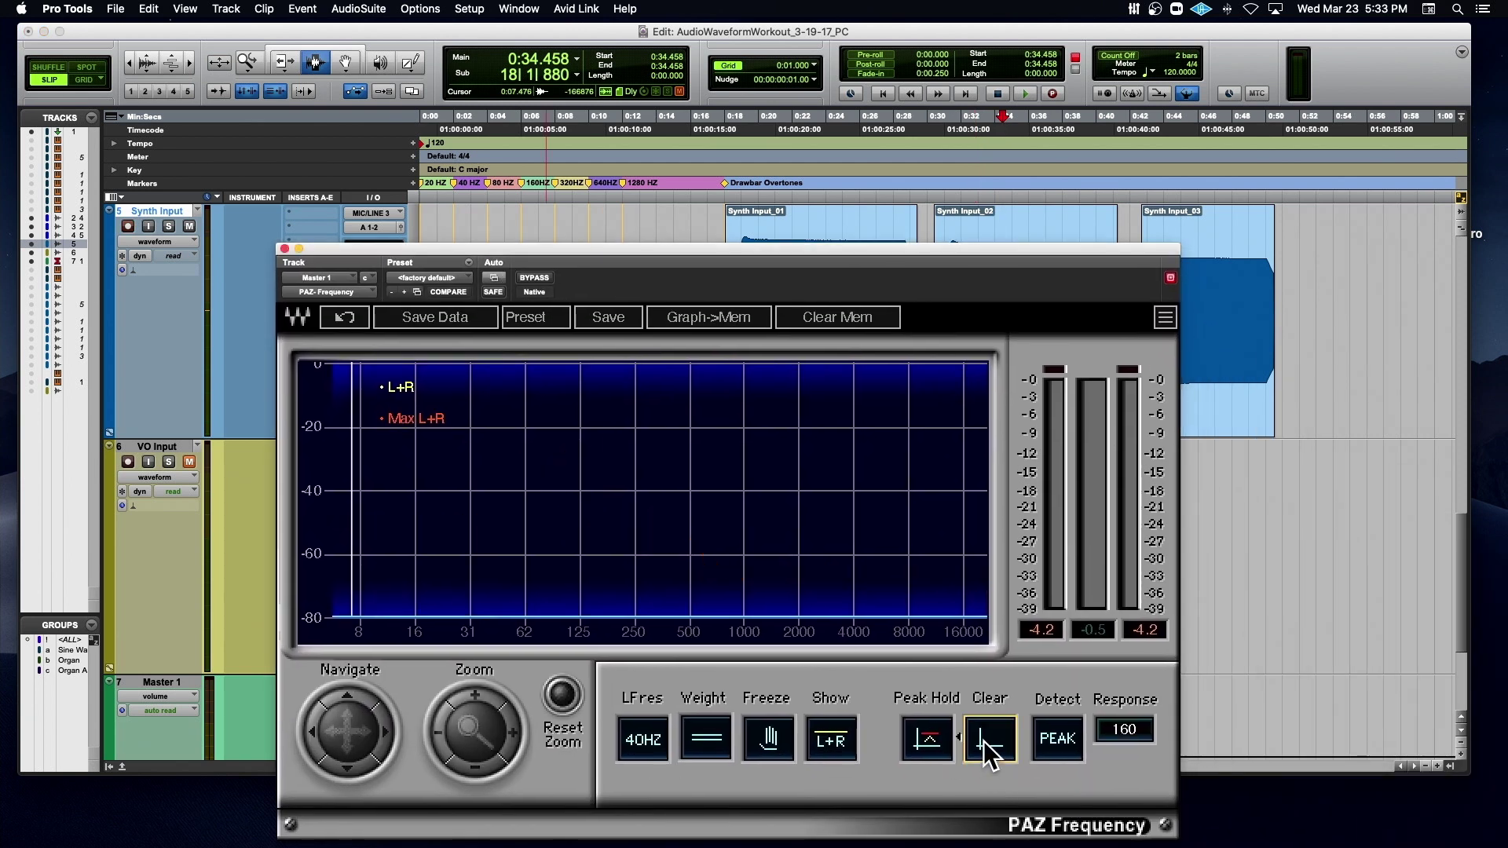
key(space)
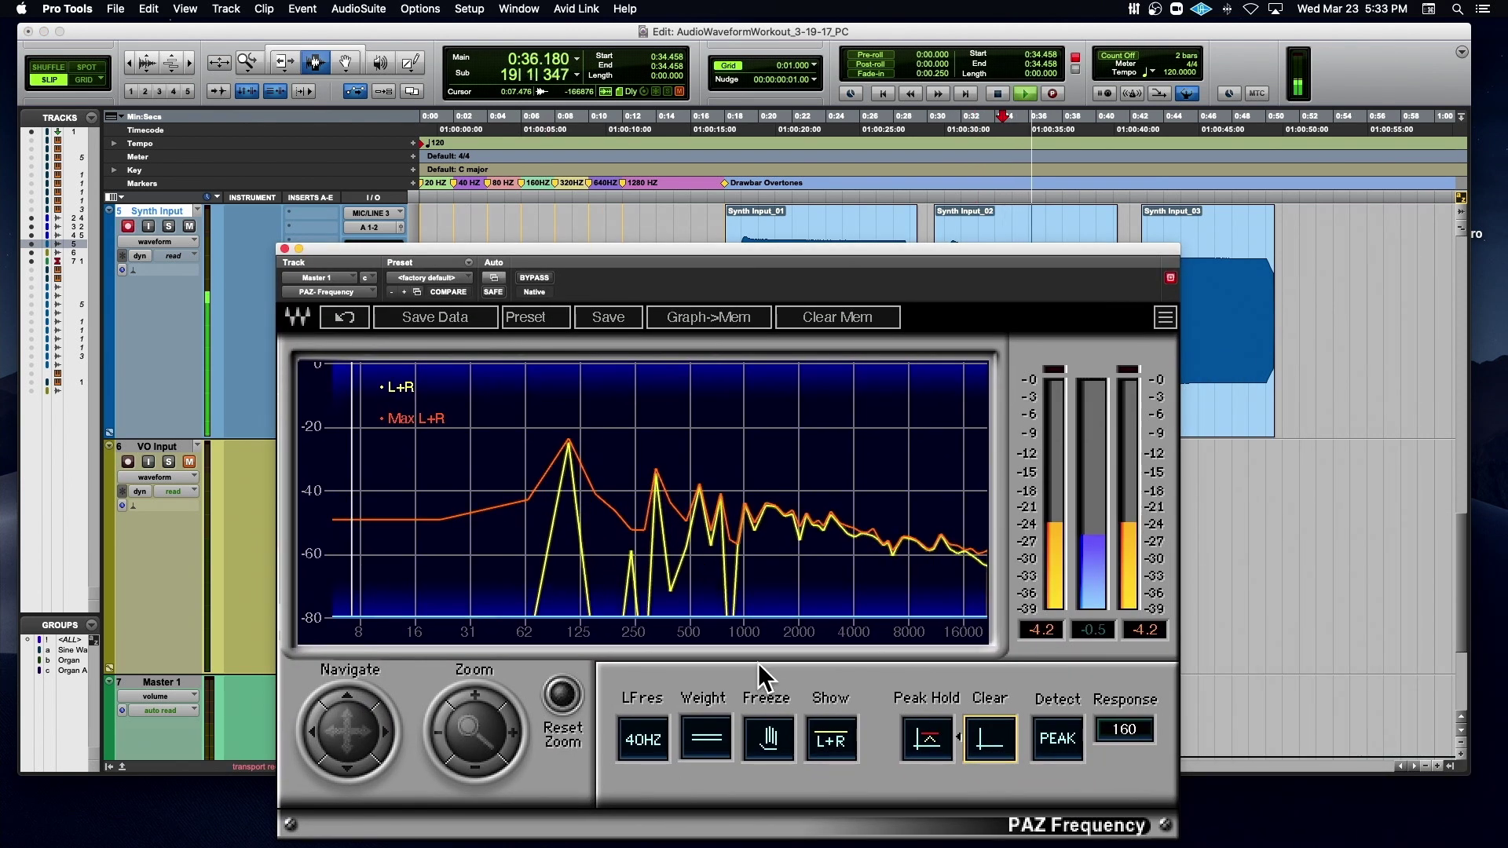
key(space)
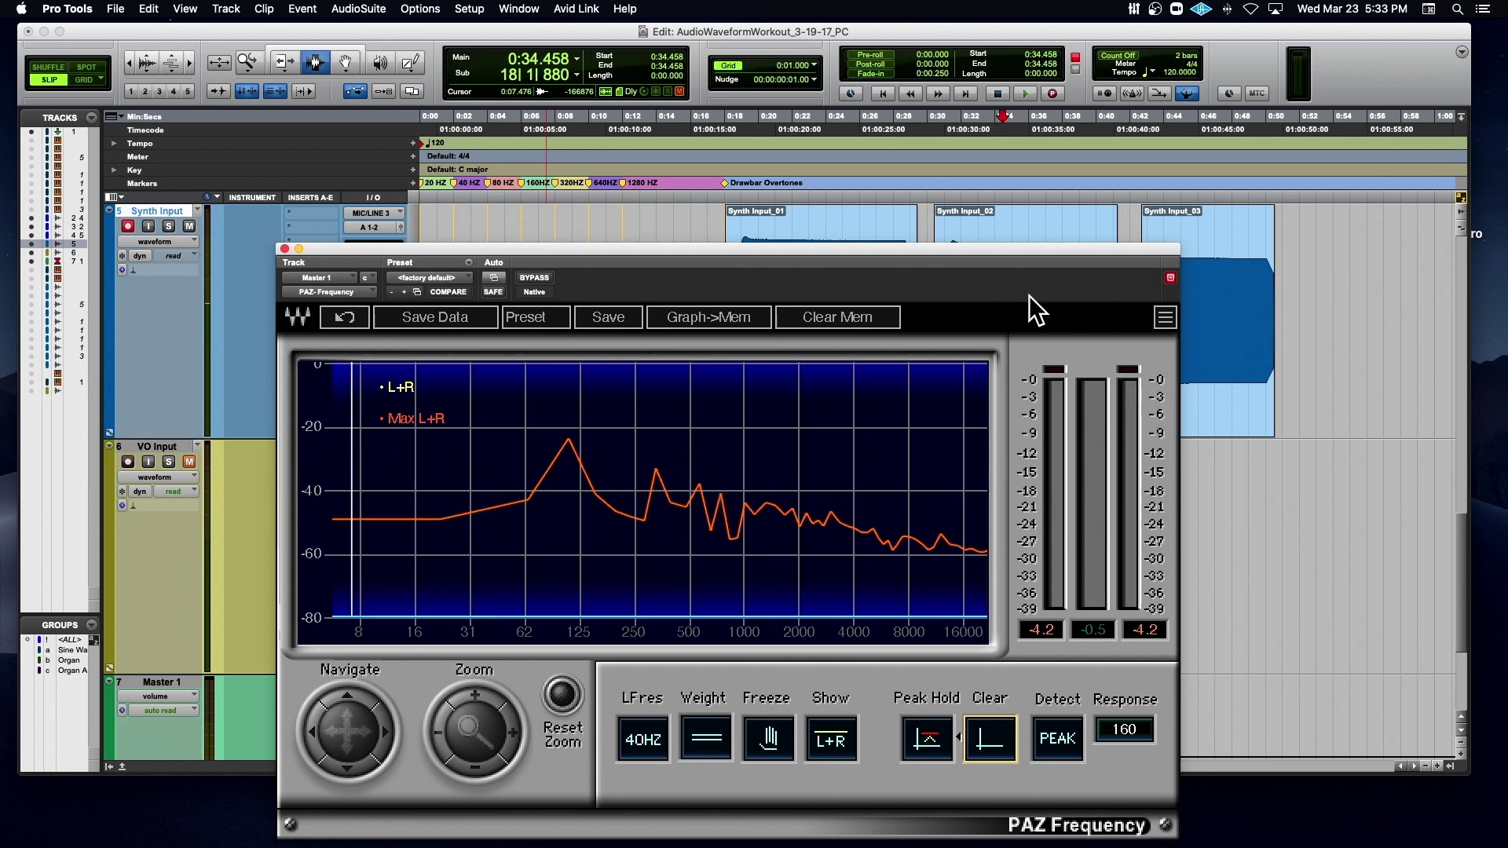
- Clear the analyzer's held peaks and play the third synth recording from 43.932 s to examine its spectrum
click(982, 753)
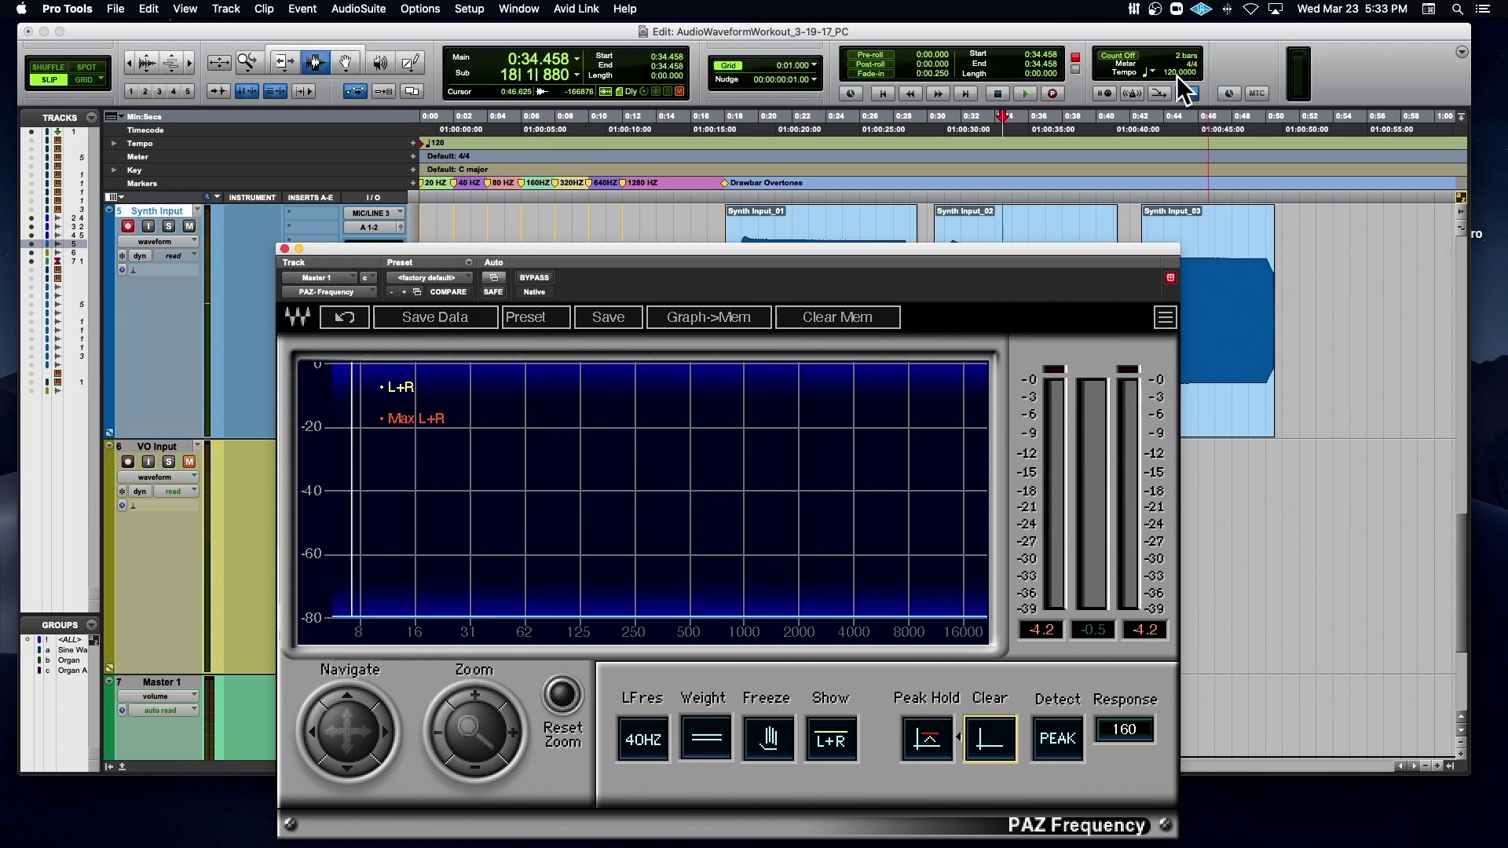
click(1162, 154)
key(space)
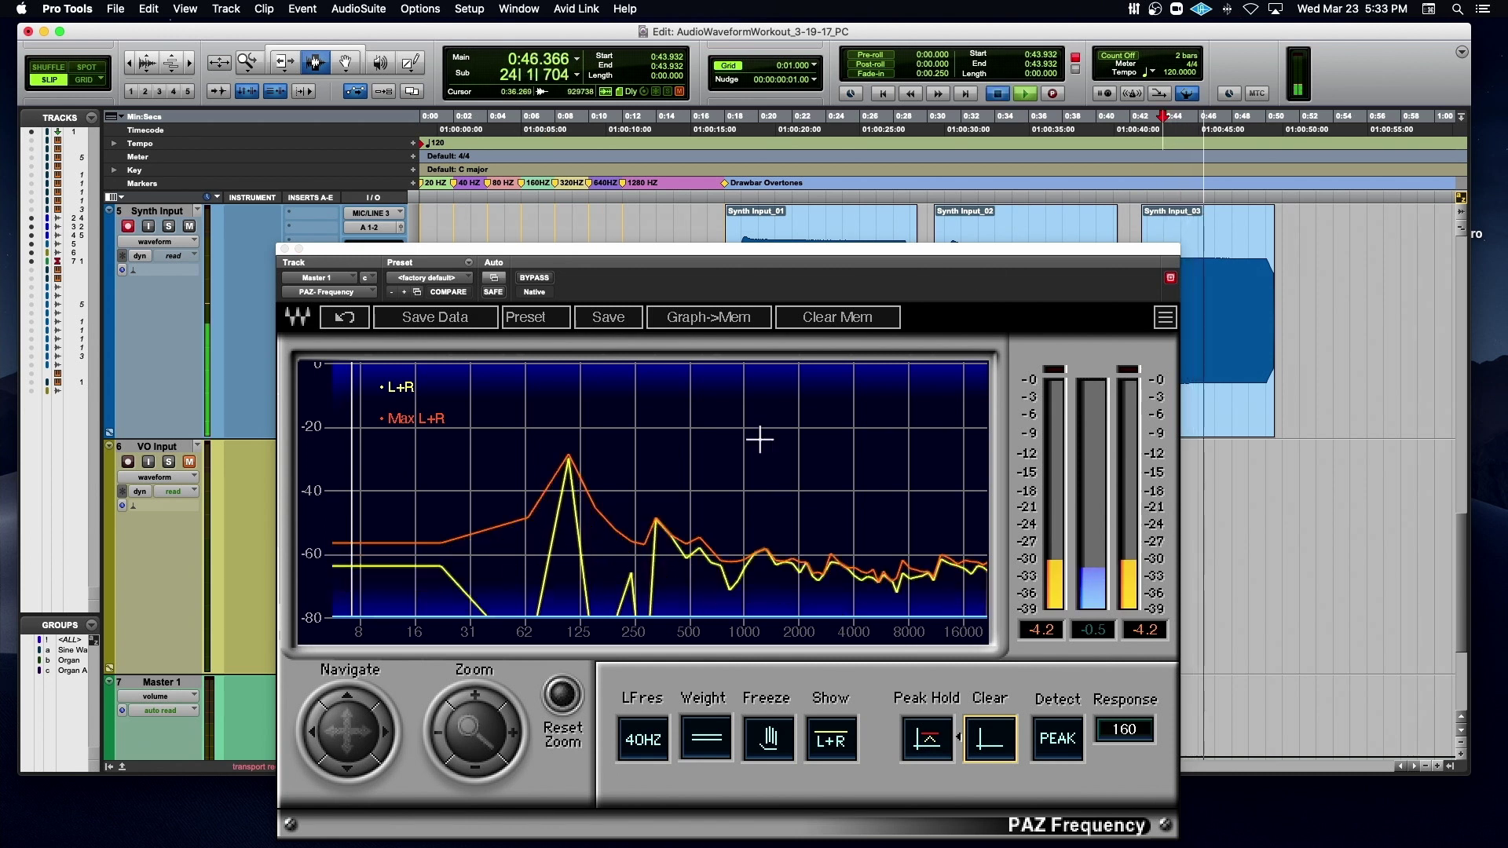
key(space)
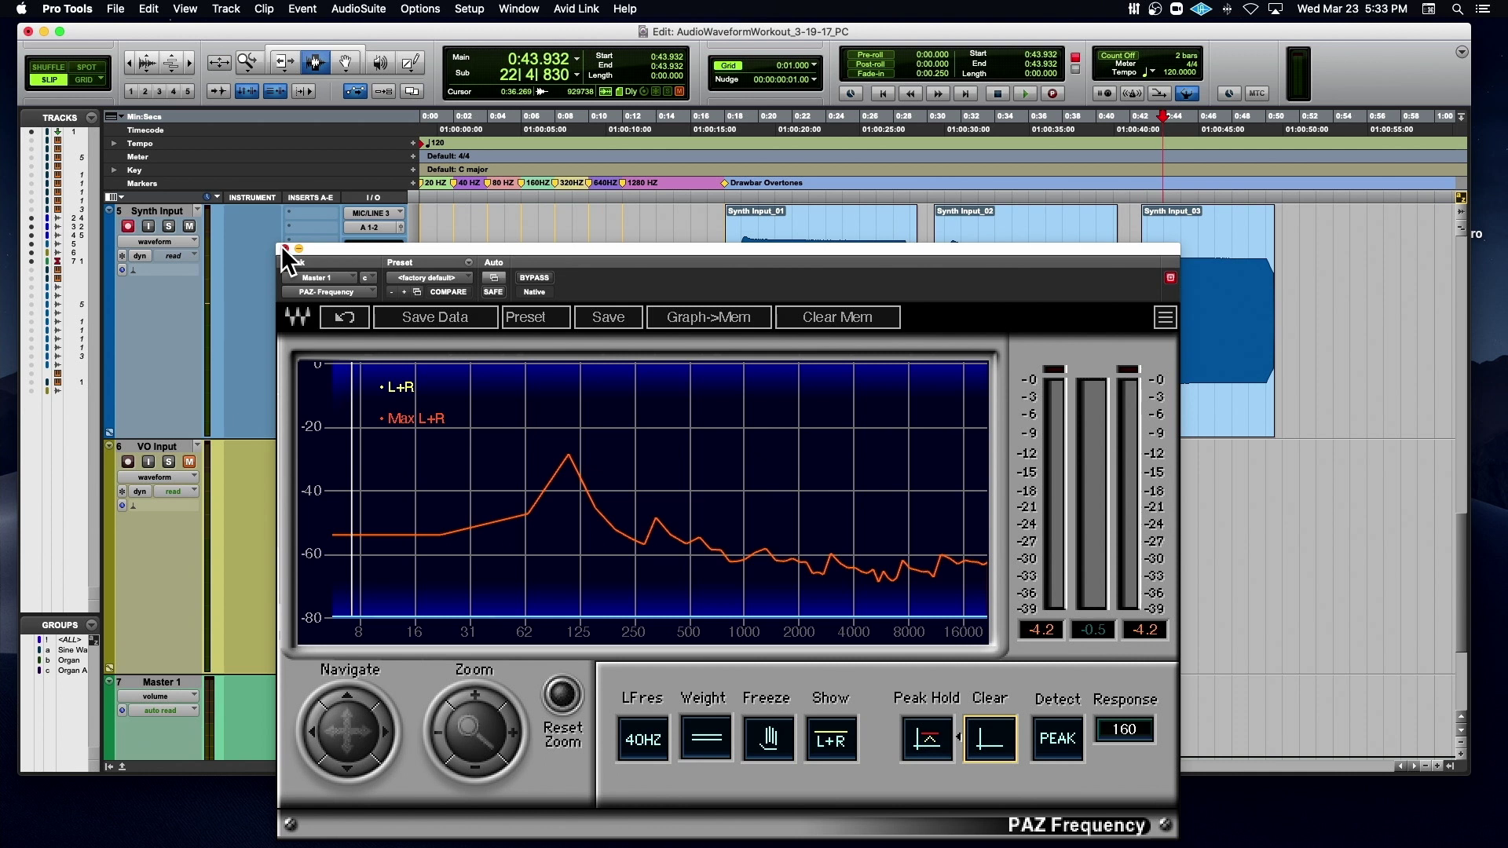
- Move the analyzer off the third synth clip with its held peaks cleared, and place the edit cursor at 52.523 s
drag(301, 248, 234, 279)
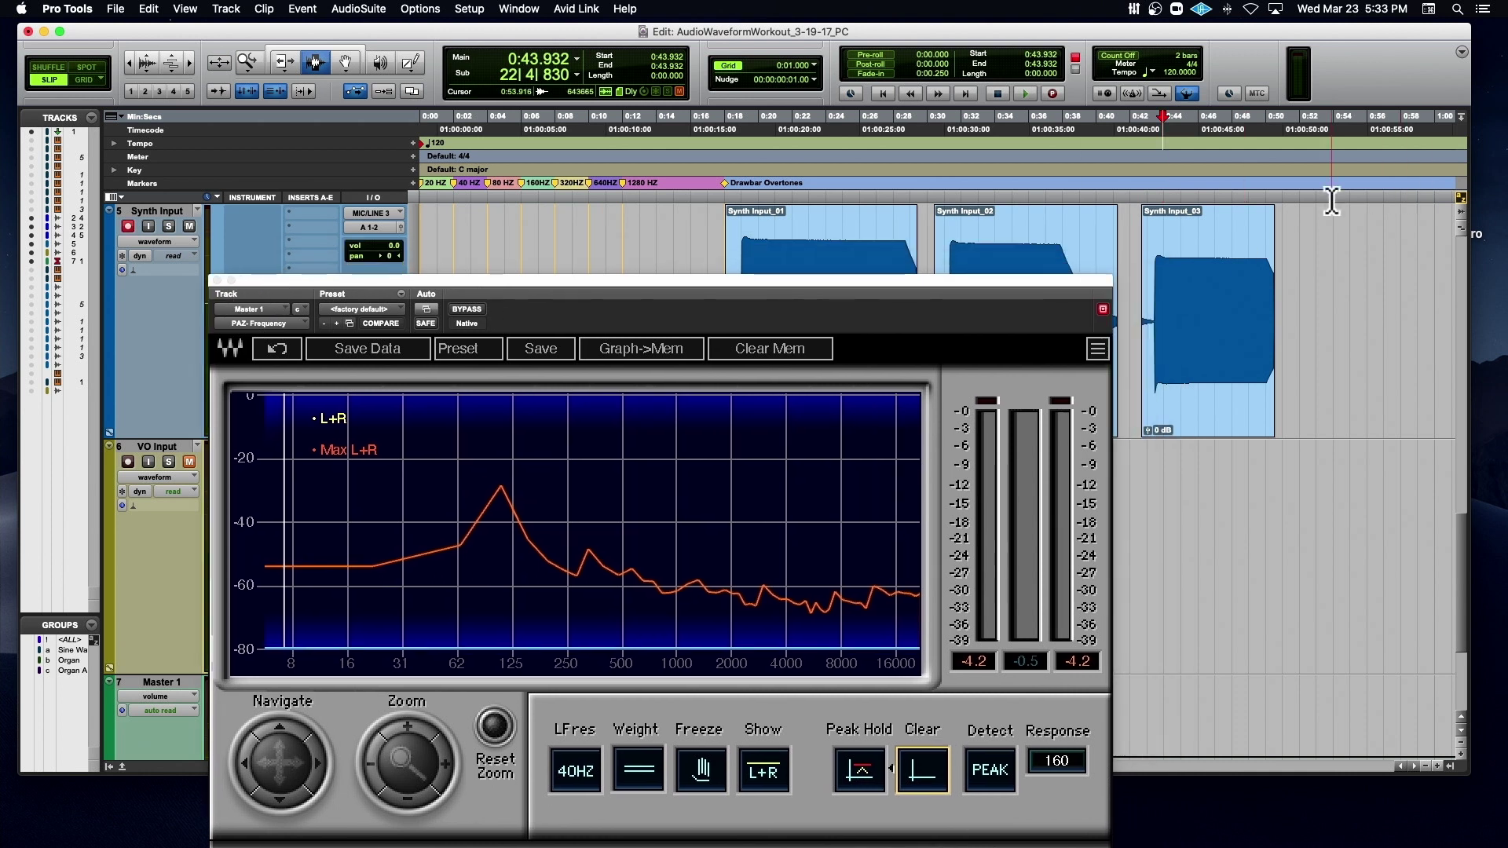
click(1308, 207)
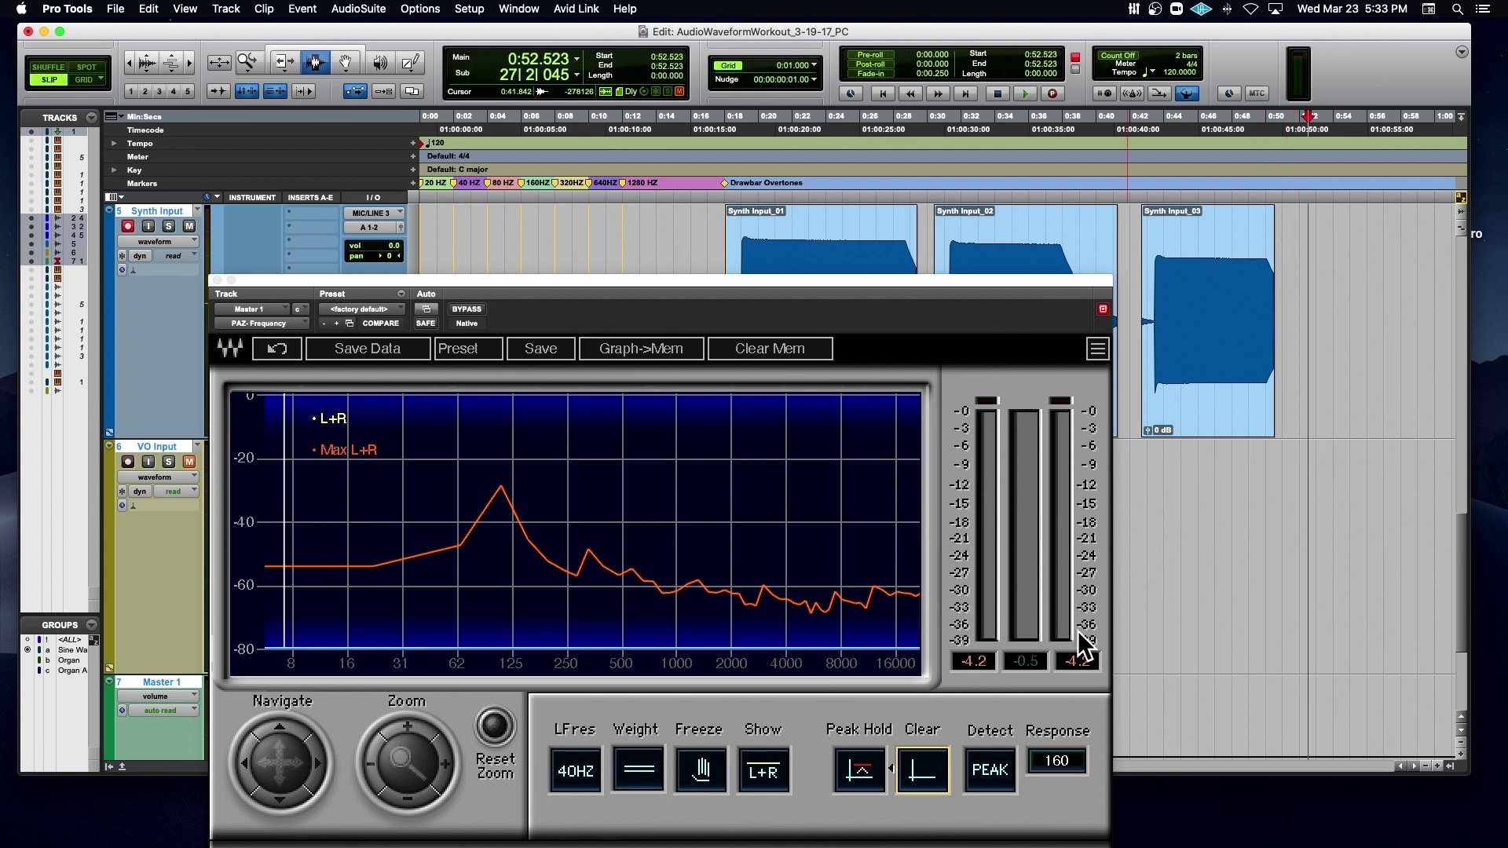
click(921, 772)
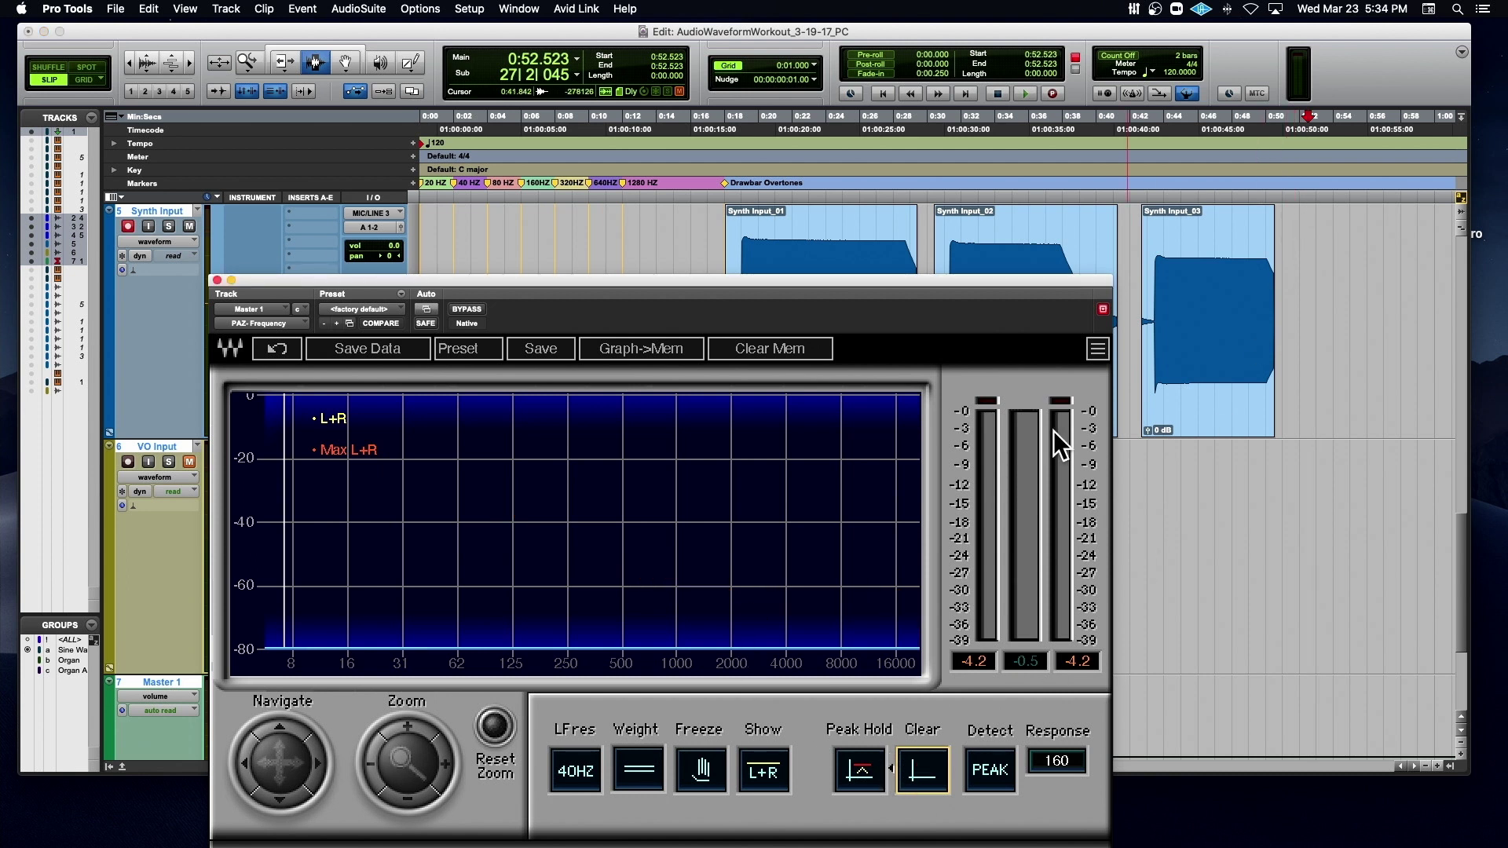
- Record a short fourth take on the Synth Input track from 52.523 s and delete it with the analyzer closed
key(space)
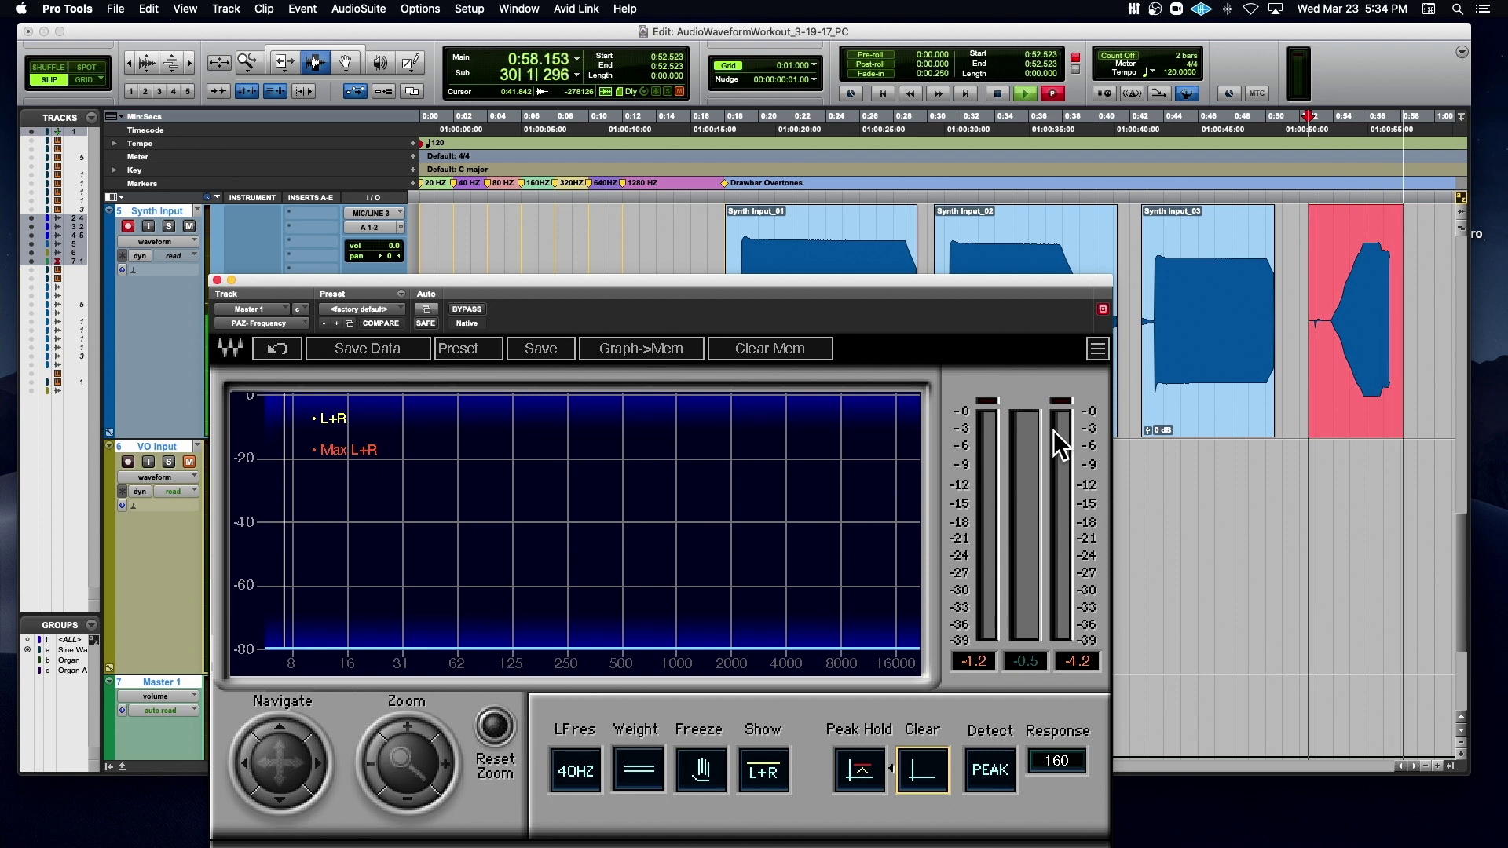
key(space)
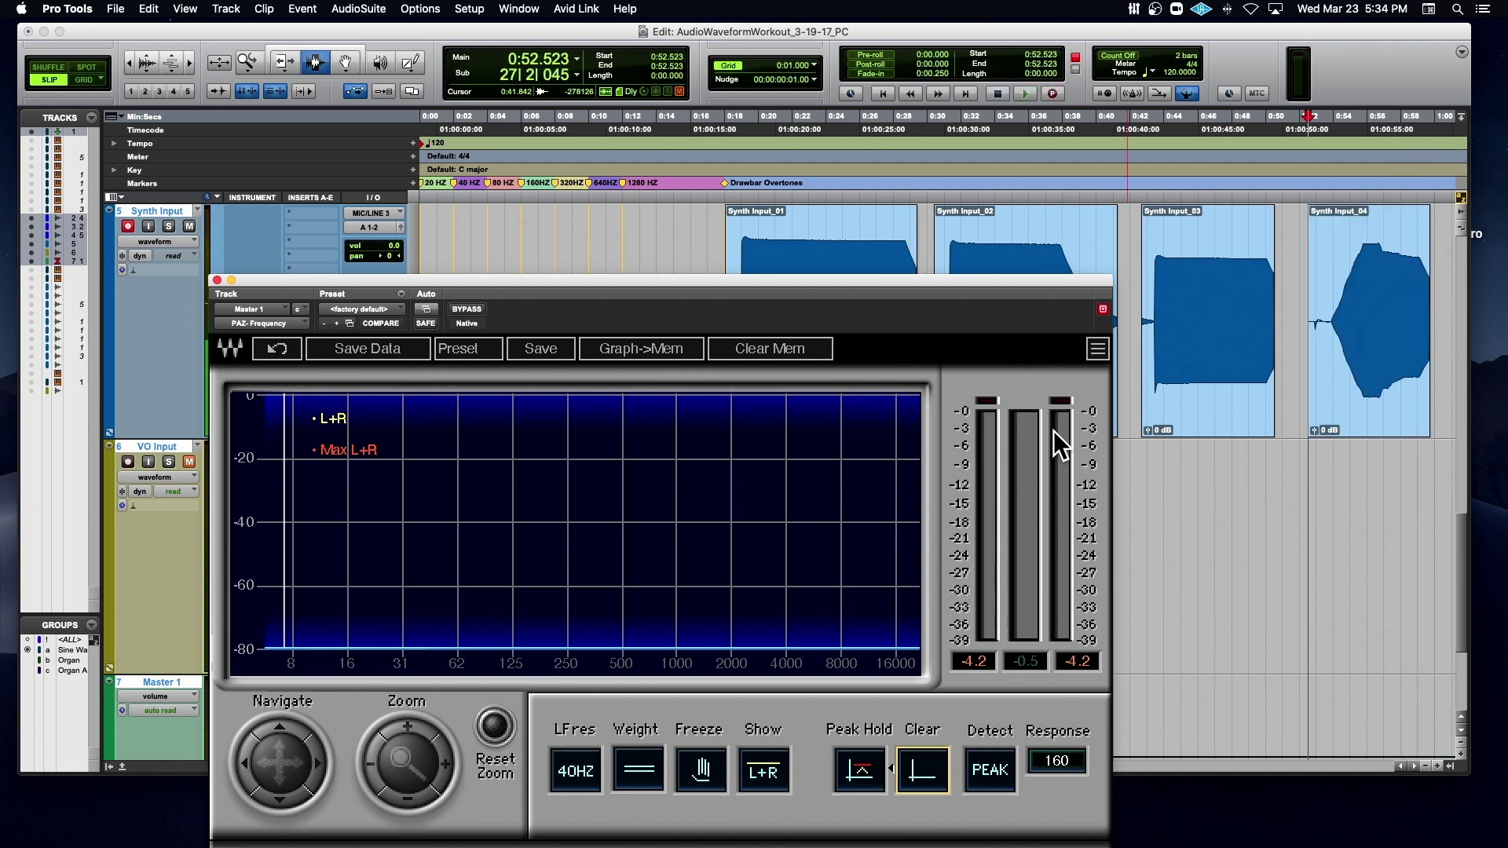
click(217, 280)
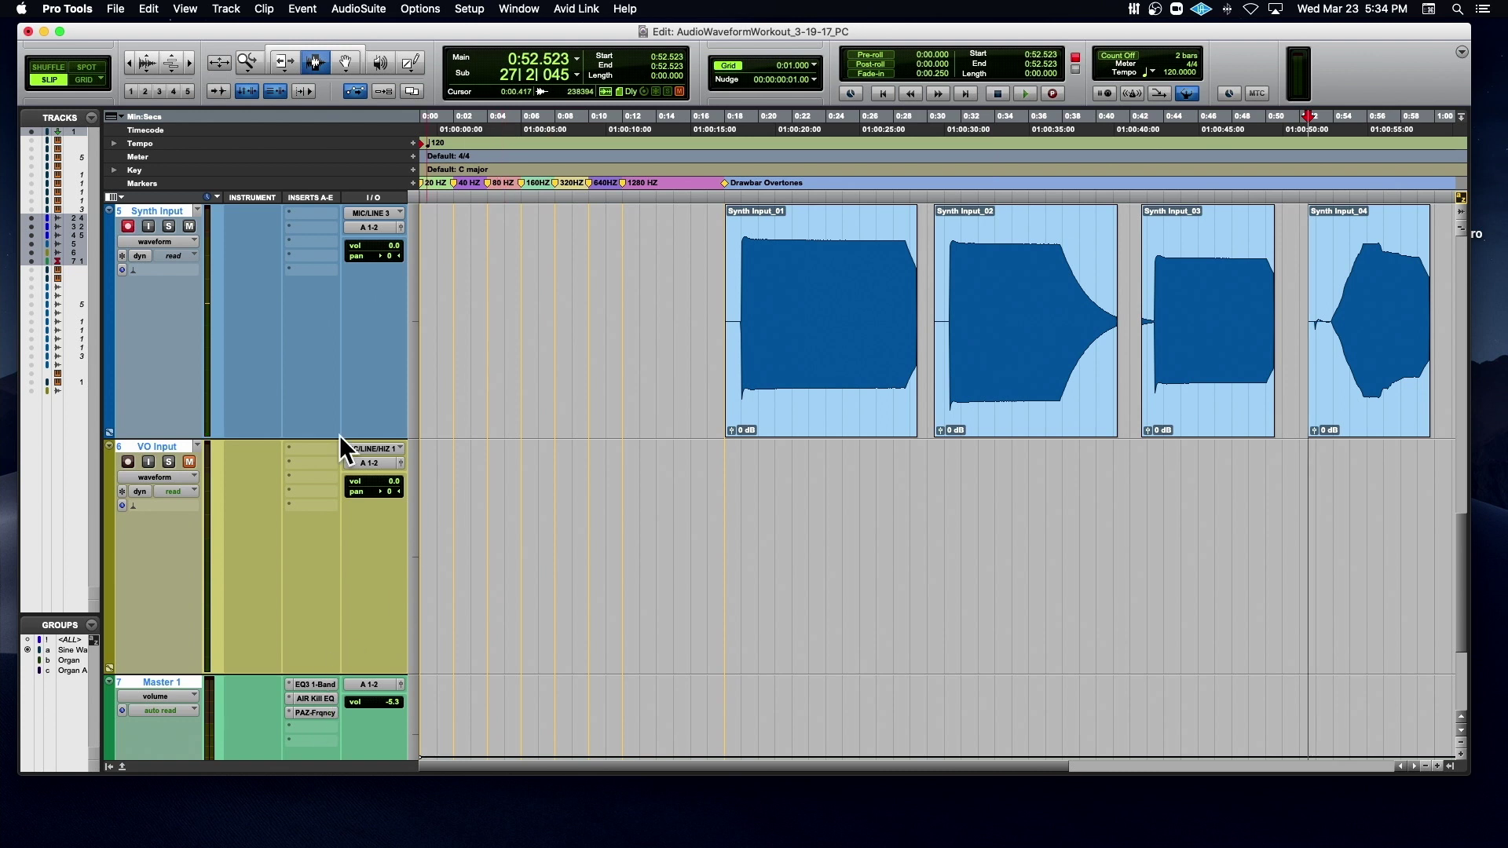
click(1418, 322)
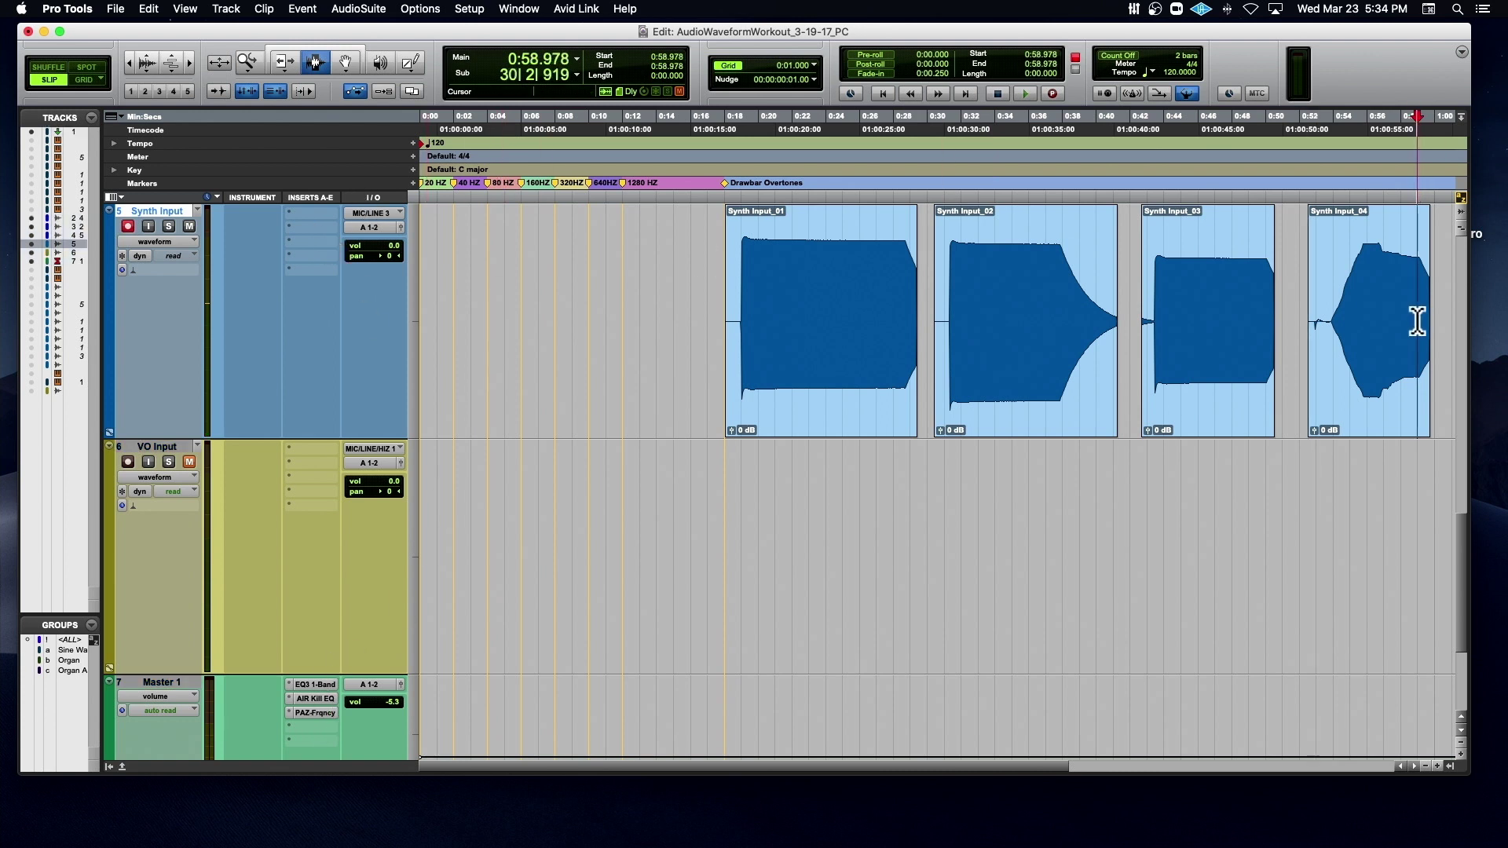
double_click(1390, 330)
key(Delete)
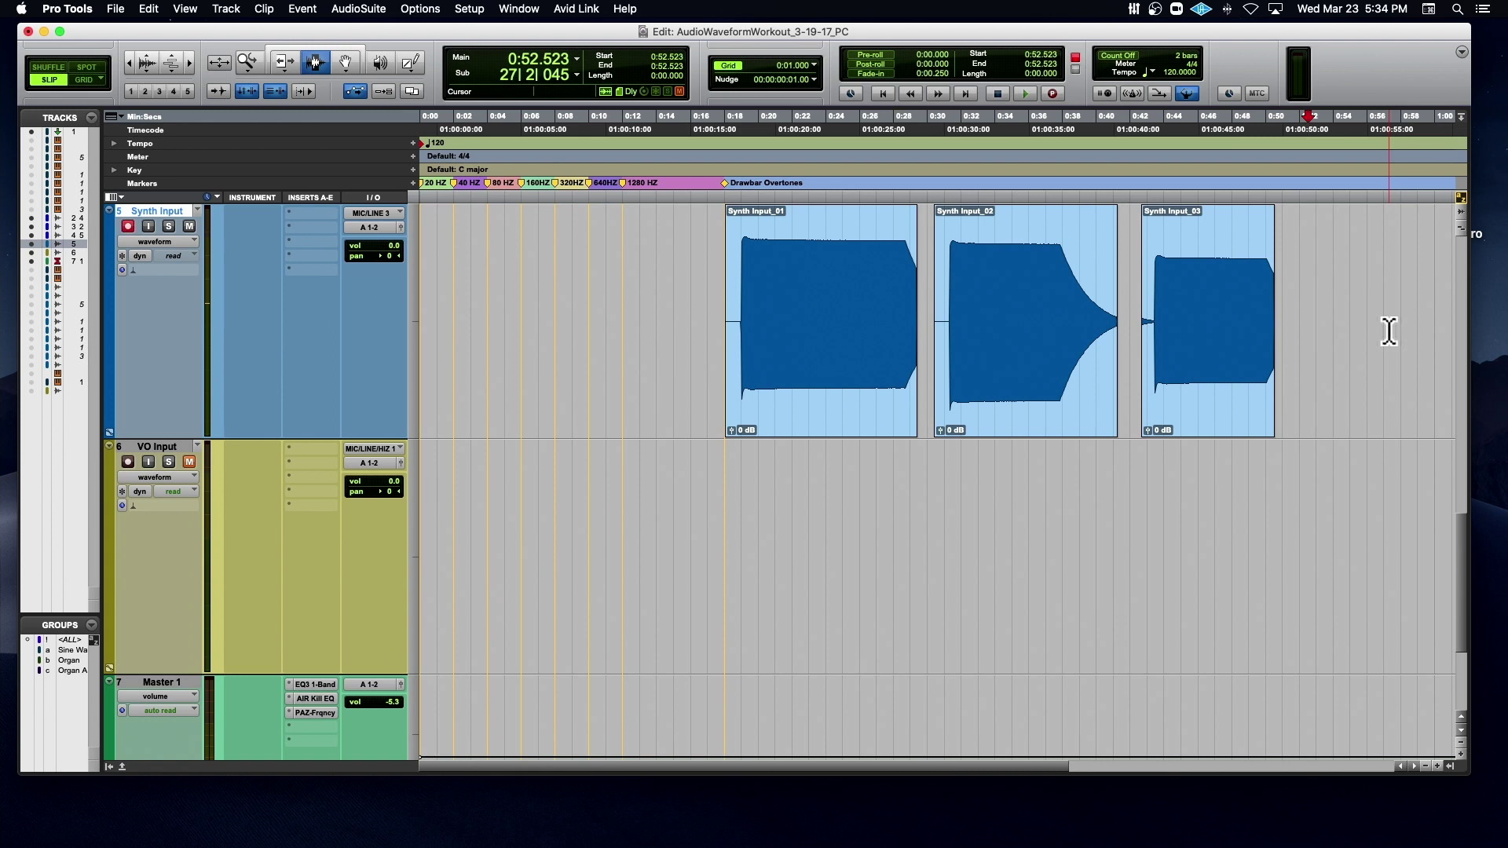
- Record a long synth take on the Synth Input track from 52.523 s to about 1:48
key(super+space)
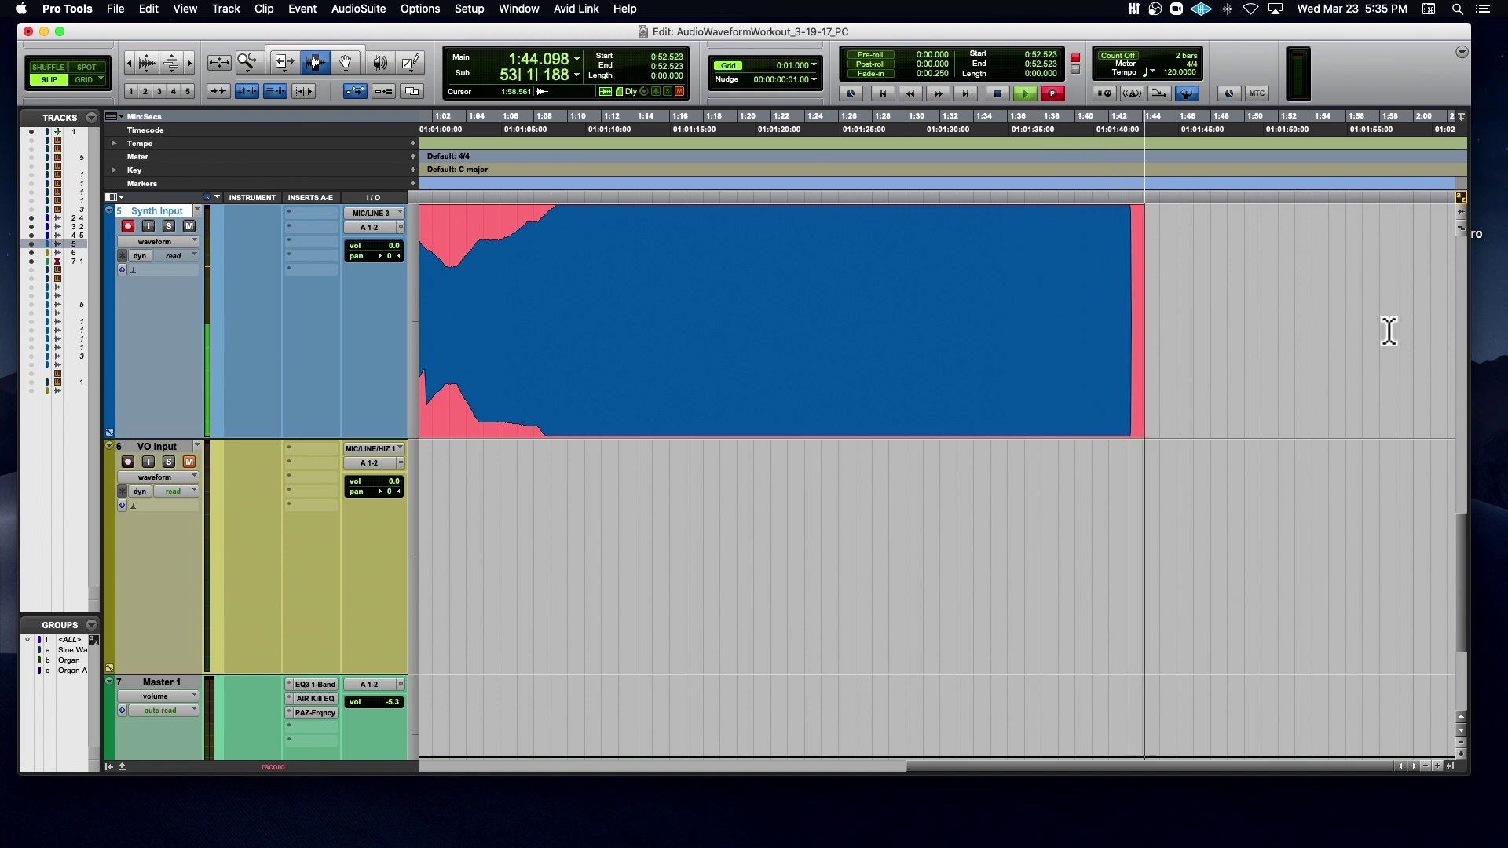
key(ctrl+e)
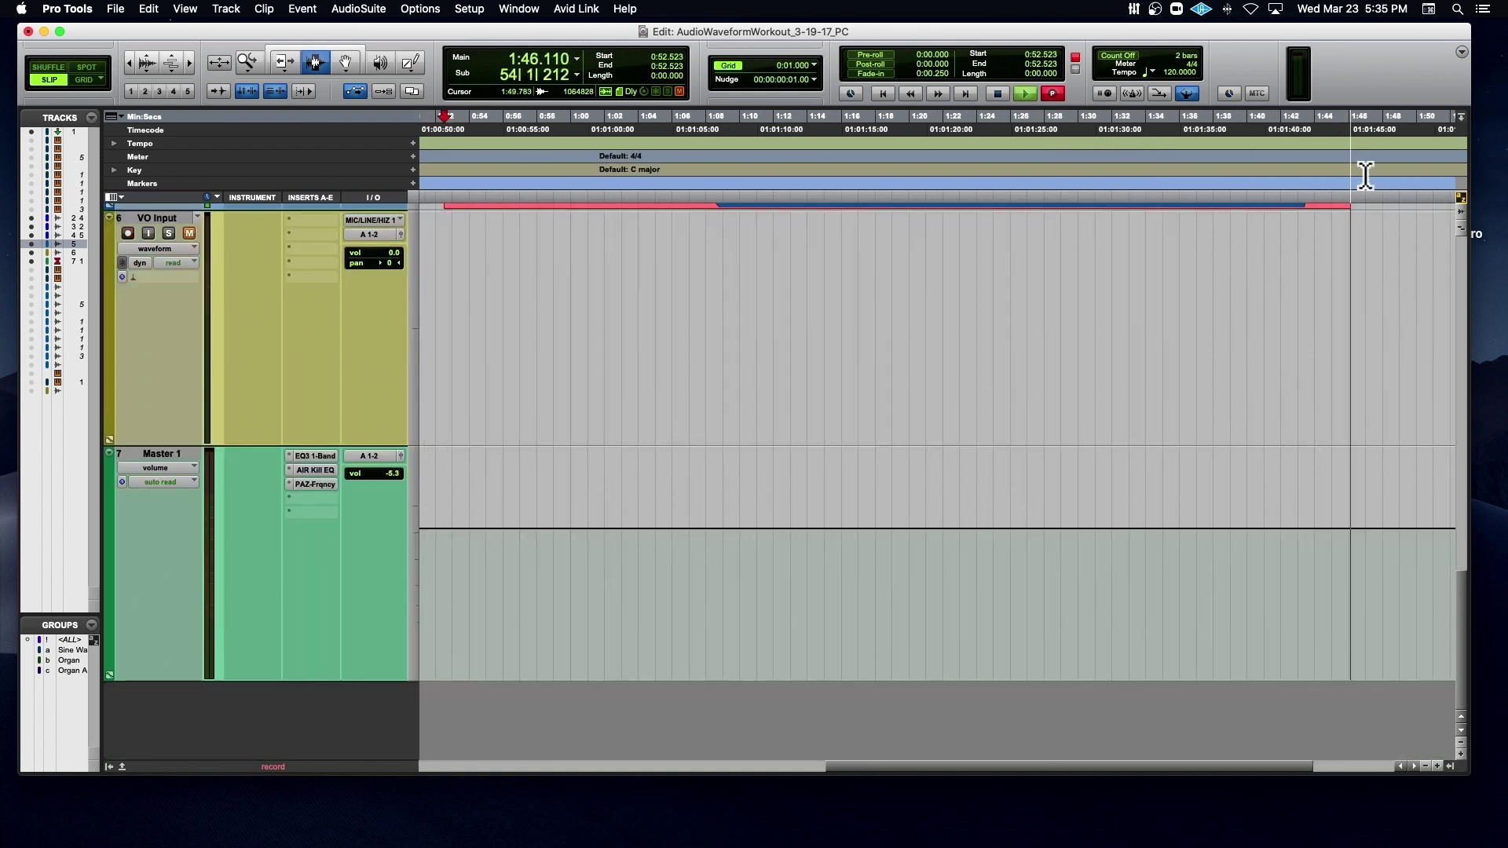
key(ctrl+e)
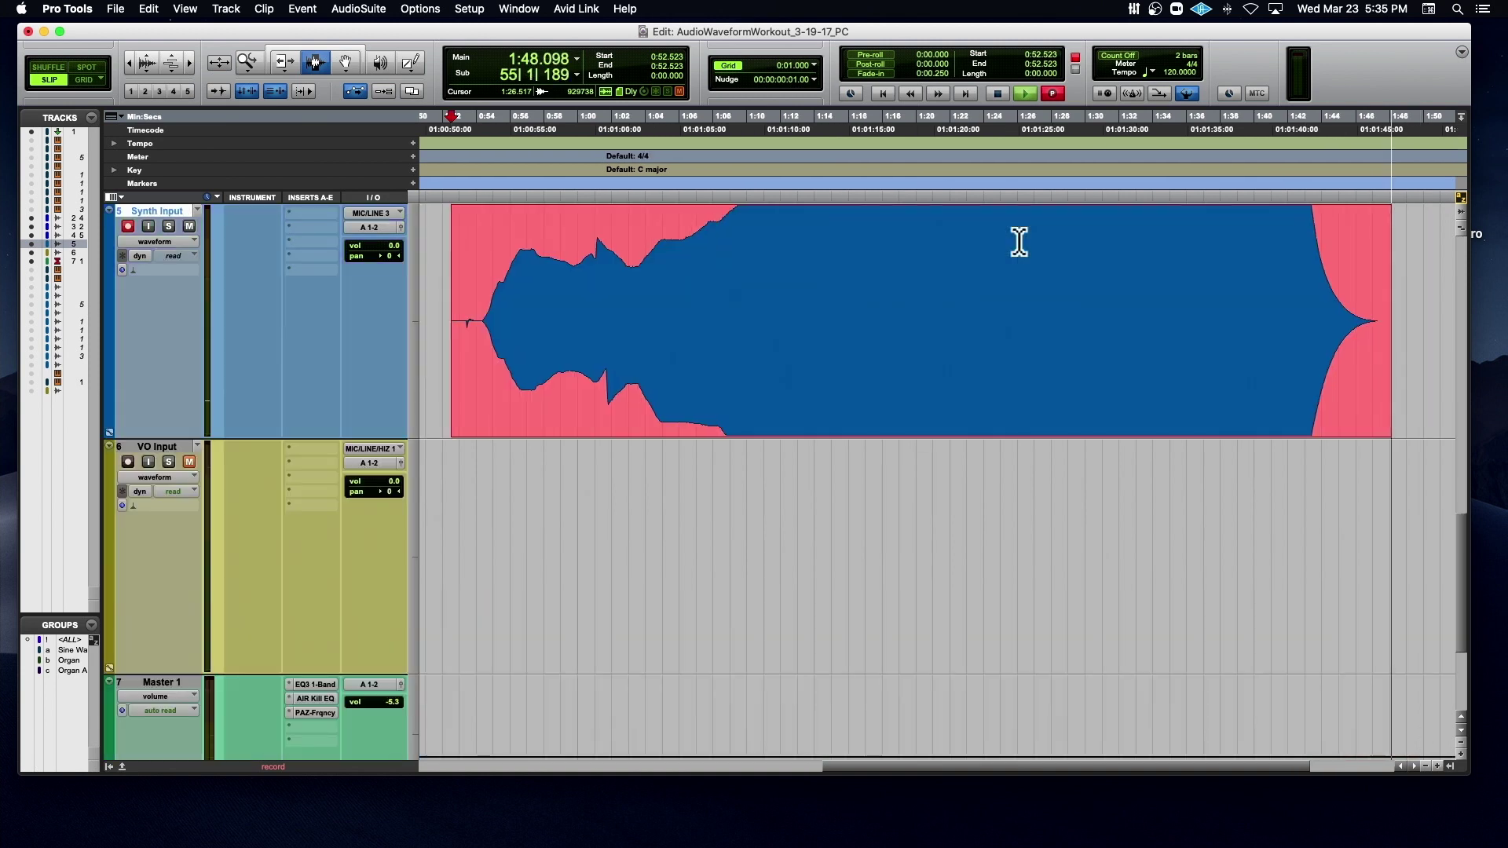
key(space)
- Place the edit cursor at 1:06.037 in the new take, reduce the waveform display height and examine the individual cycles there
click(680, 279)
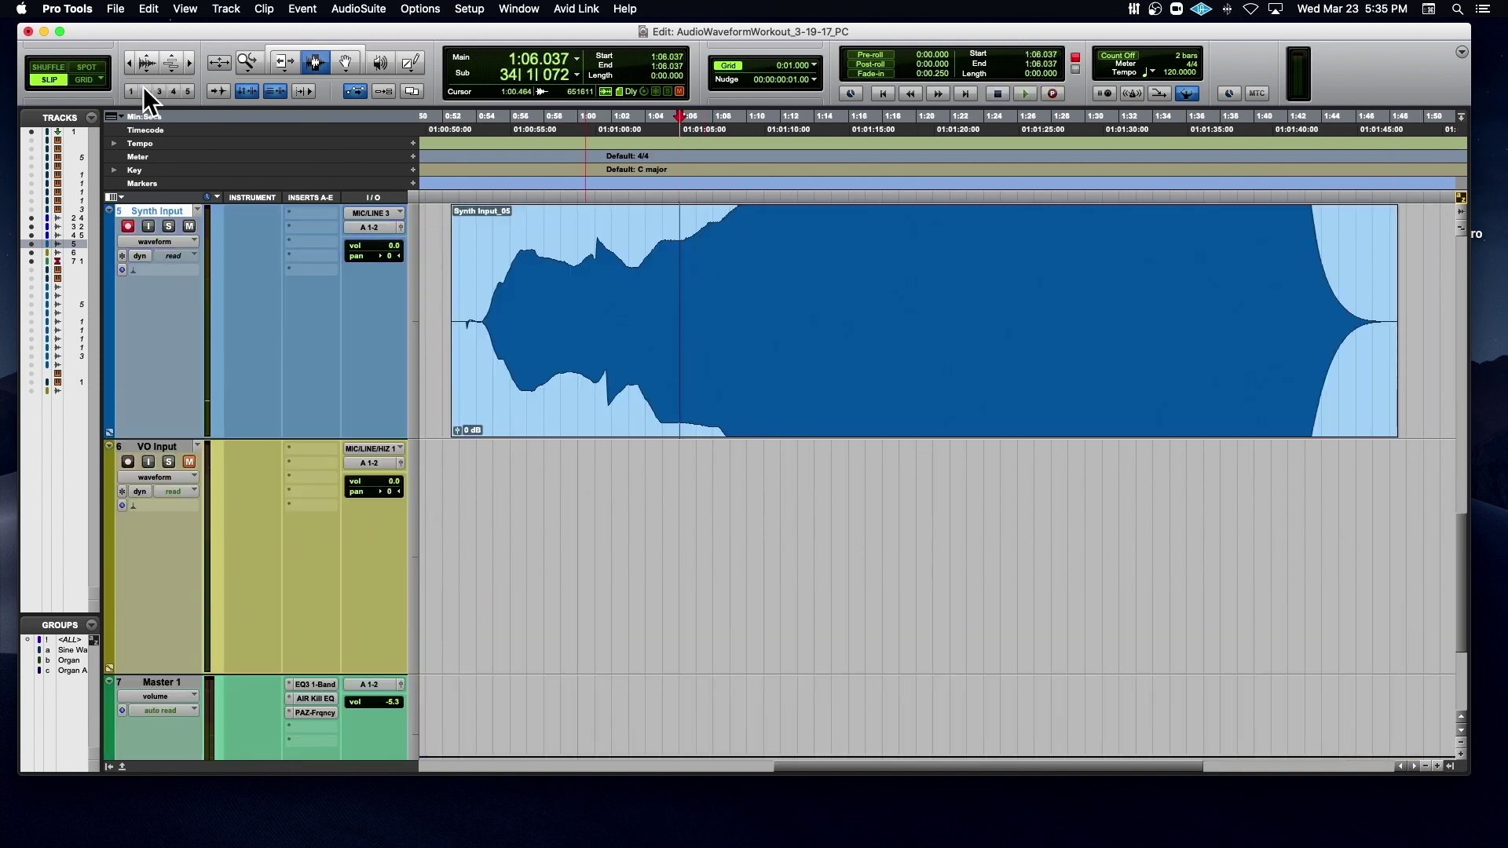
click(148, 72)
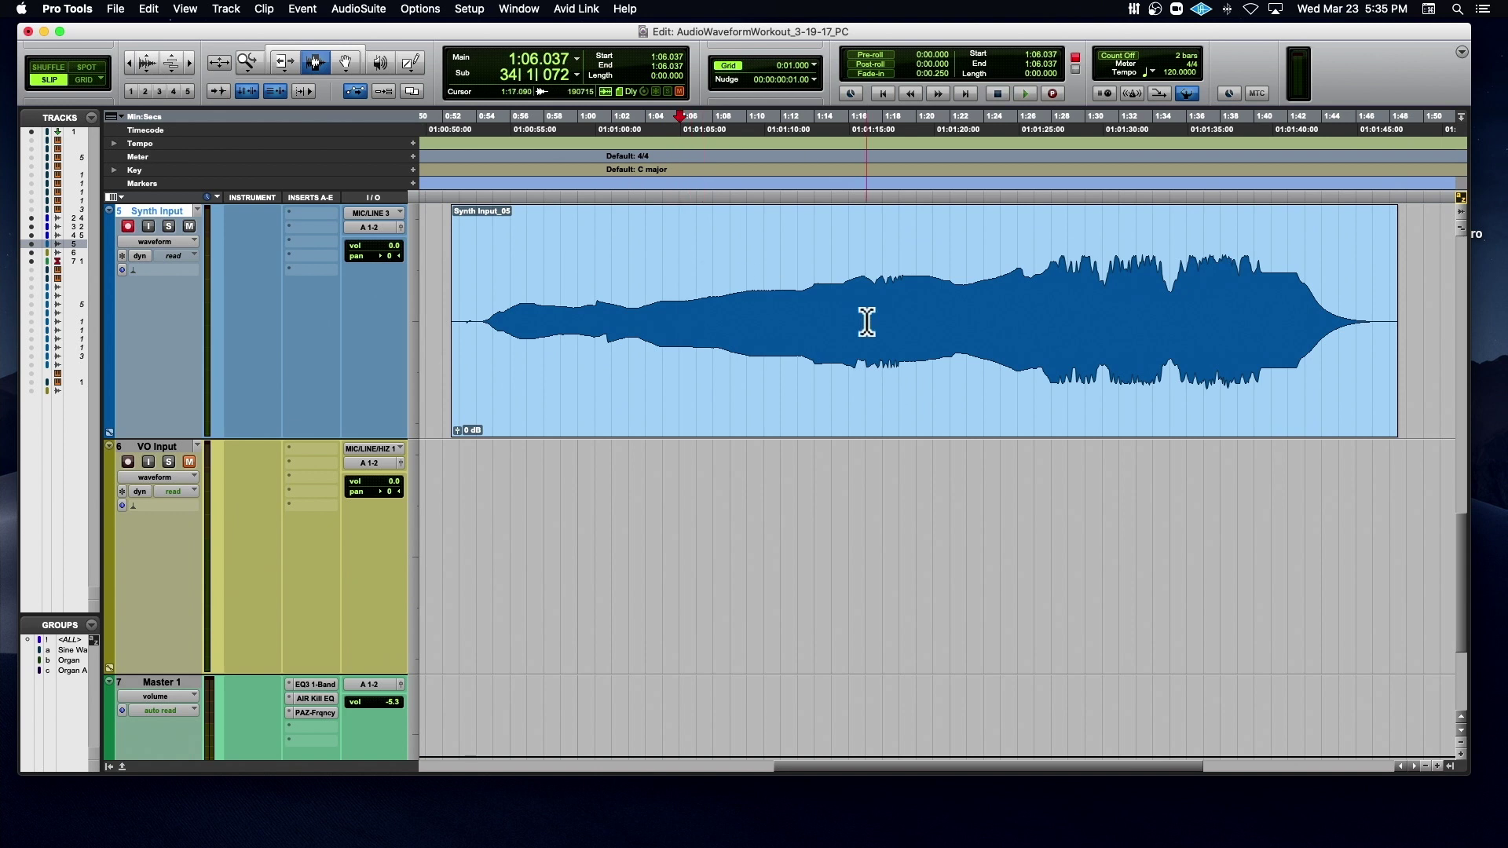
key(super+bracketright)
key(super+bracketright)
key(super+bracketright)
key(super+bracketright)
key(super+bracketright)
key(super+bracketright)
key(super+bracketright)
key(super+bracketright)
key(super+bracketright)
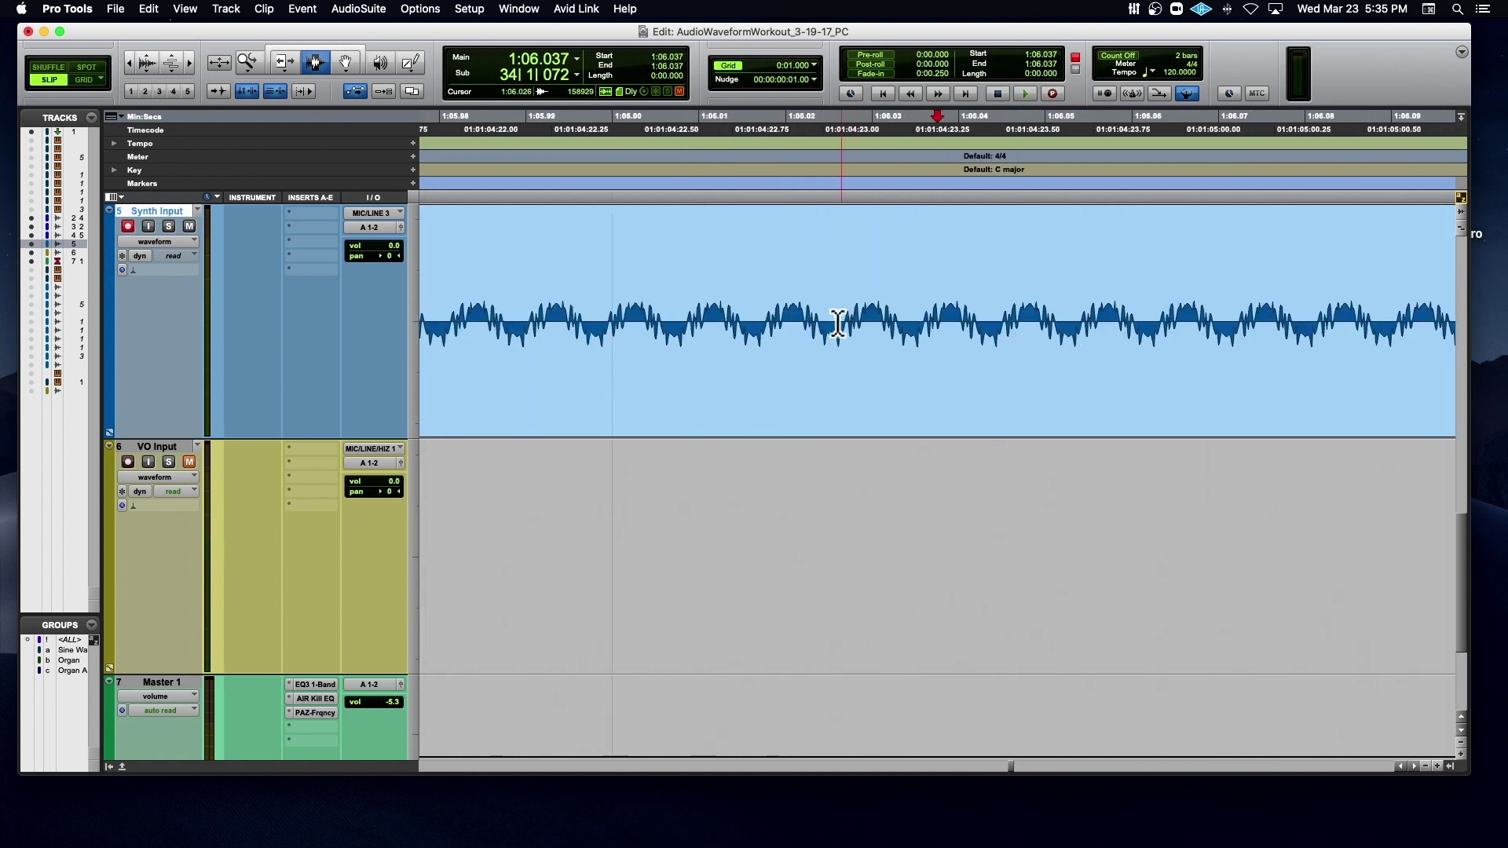
key(super+bracketright)
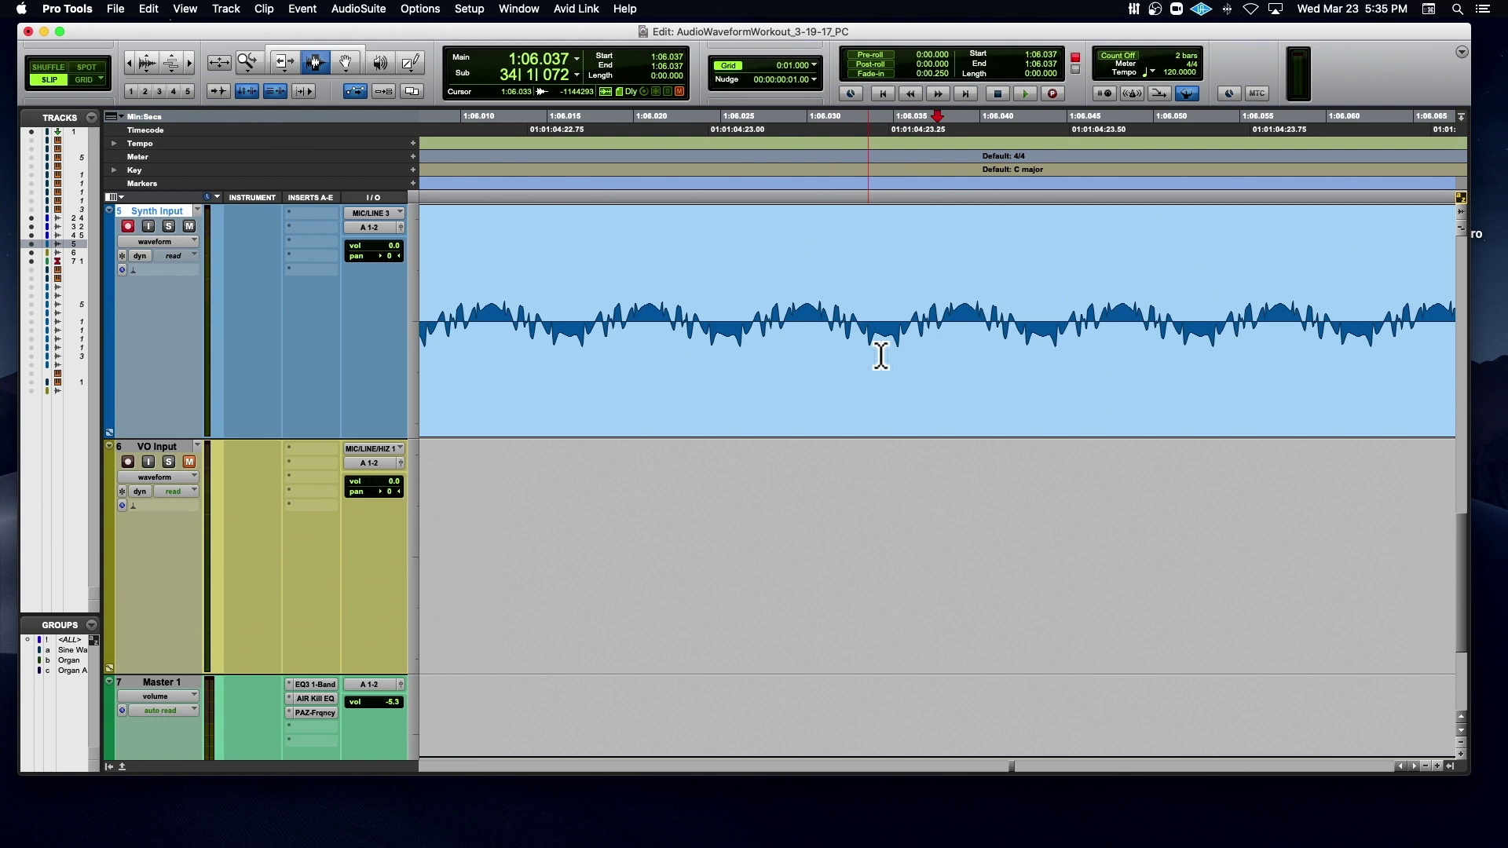
key(super+bracketleft)
key(super+bracketleft)
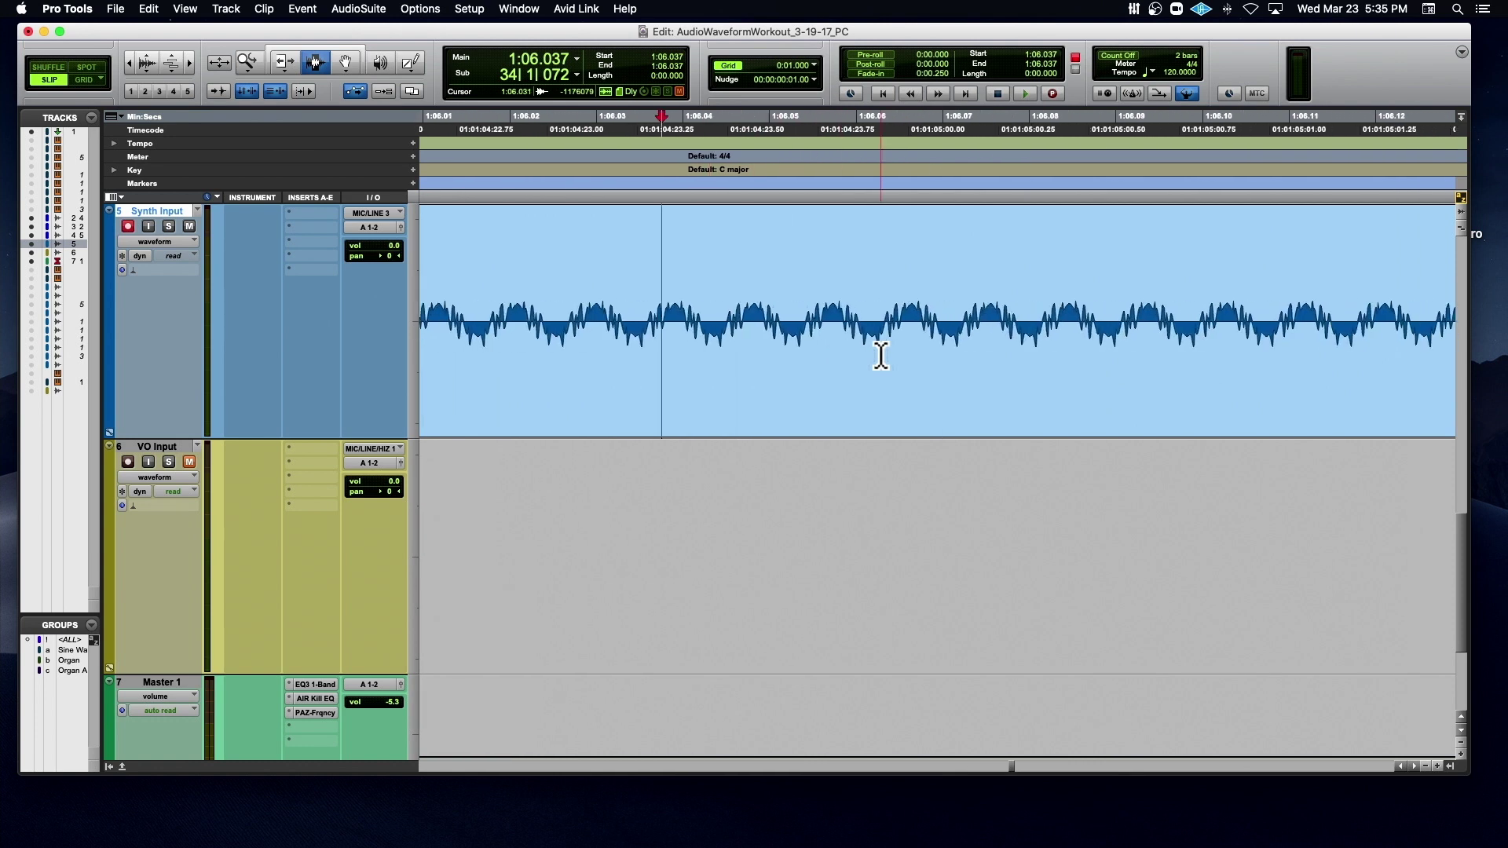
key(super+bracketleft)
scroll(882, 356, right, 10)
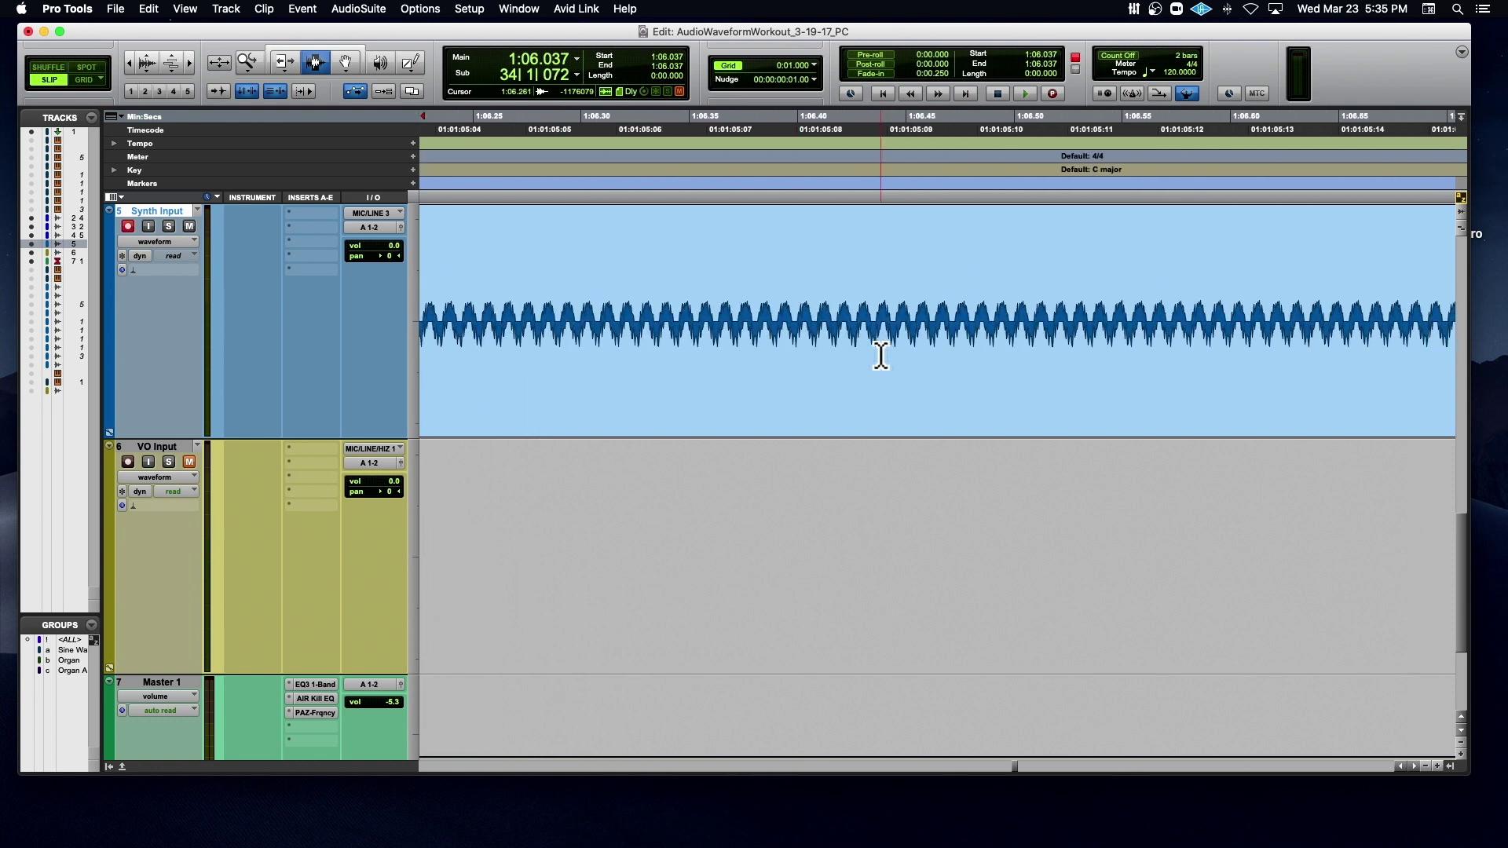
- Place the edit cursor at 1:28.142 in the new take's louder section and examine the waveform around it up close
key(super+bracketleft)
key(super+bracketleft)
key(super+bracketleft)
key(super+bracketleft)
key(super+bracketleft)
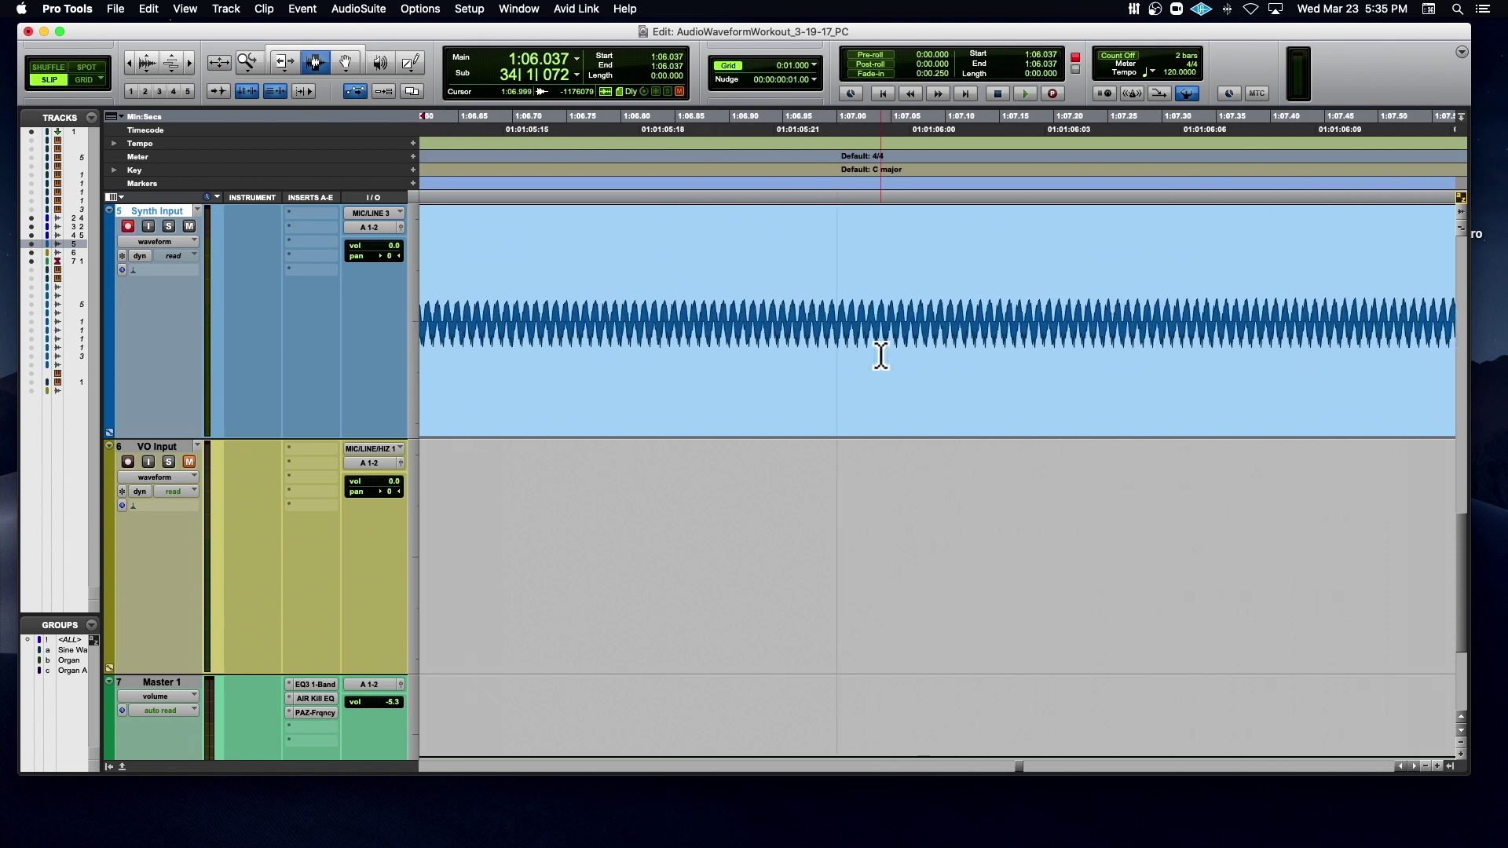
key(super+bracketleft)
key(super+bracketleft)
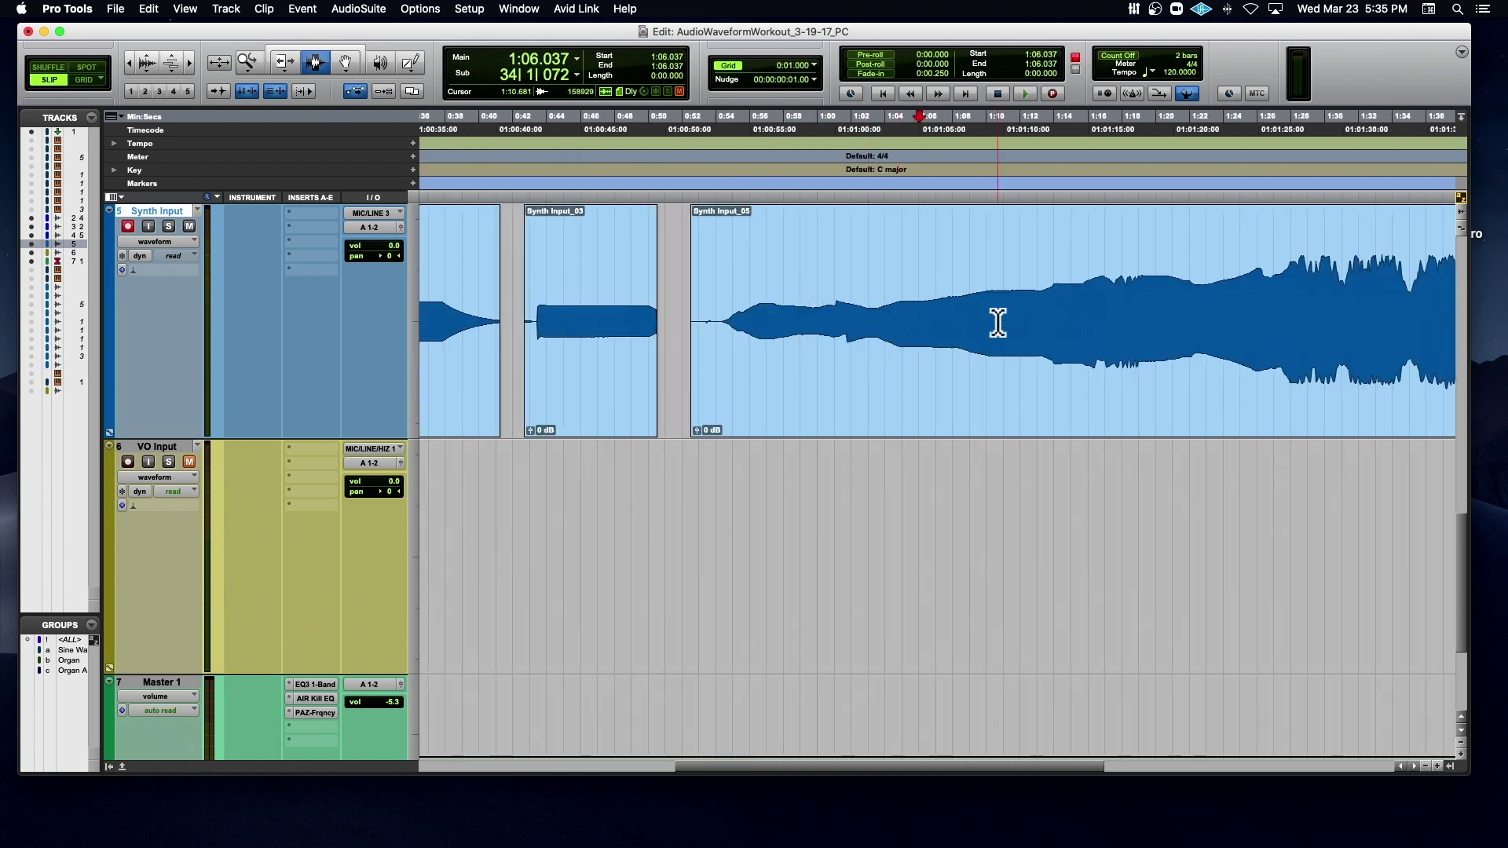
key(super+bracketright)
key(super+bracketright)
key(super+bracketright)
key(super+bracketright)
key(super+bracketright)
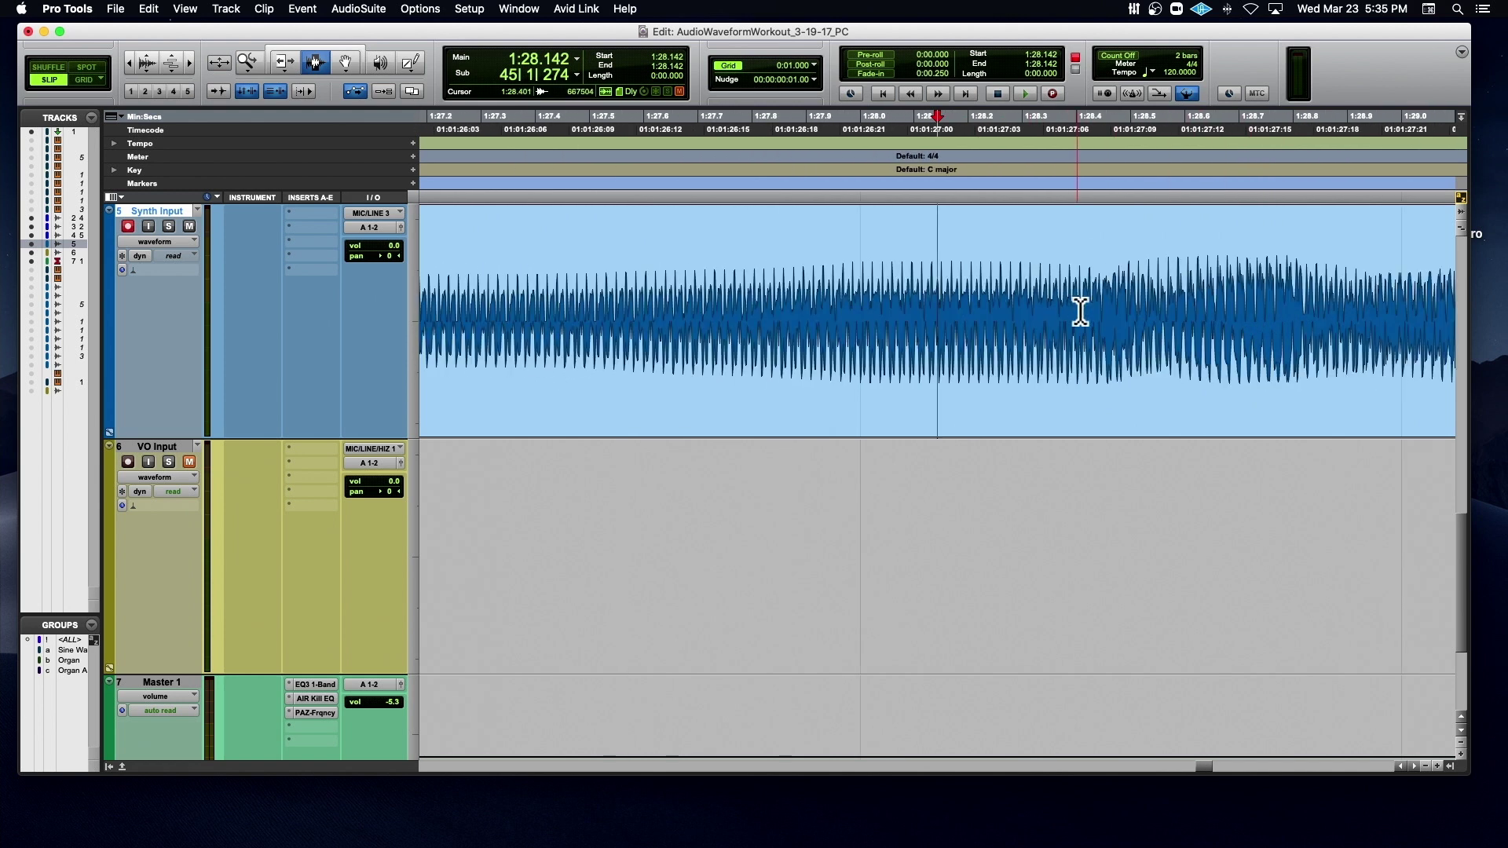
- Reopen the PAZ Frequency analyzer, toggle its peak hold and play the new synth take from 53.034 s to examine its spectrum
key(super+bracketleft)
key(super+bracketleft)
key(super+bracketleft)
key(super+bracketleft)
key(super+bracketleft)
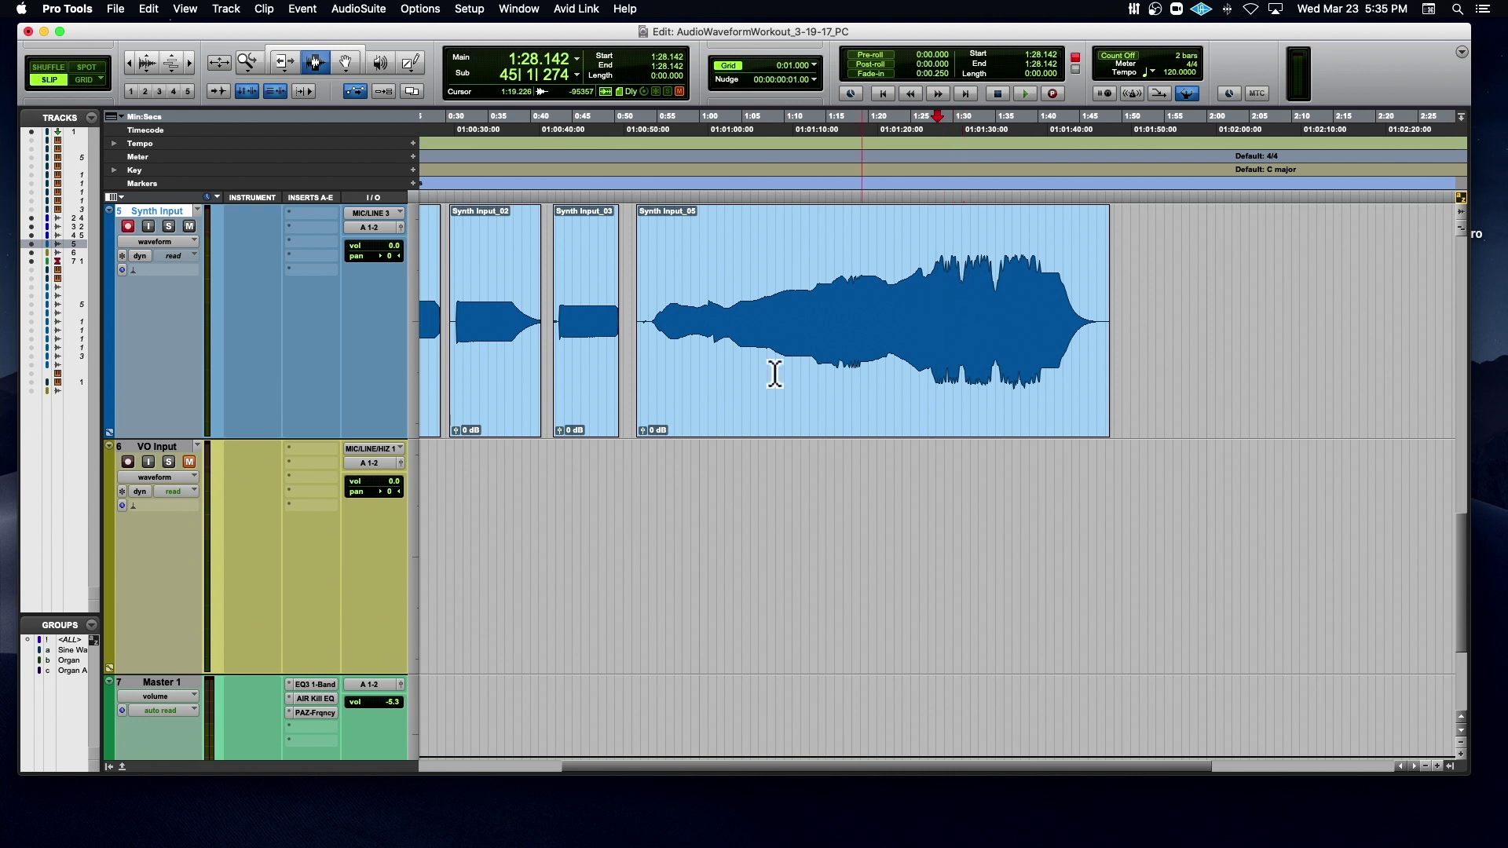
click(311, 715)
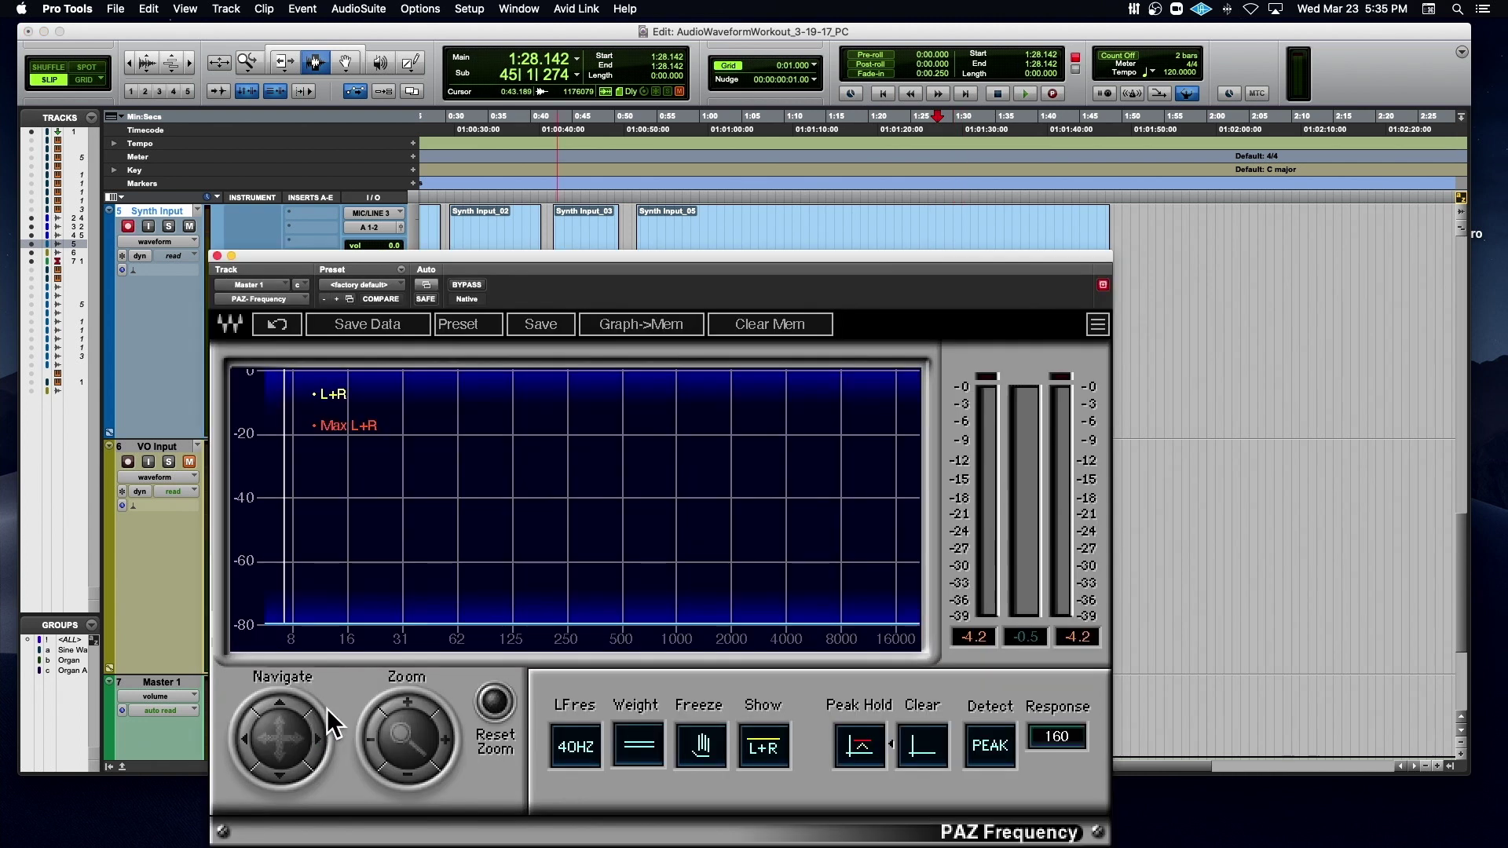
click(641, 230)
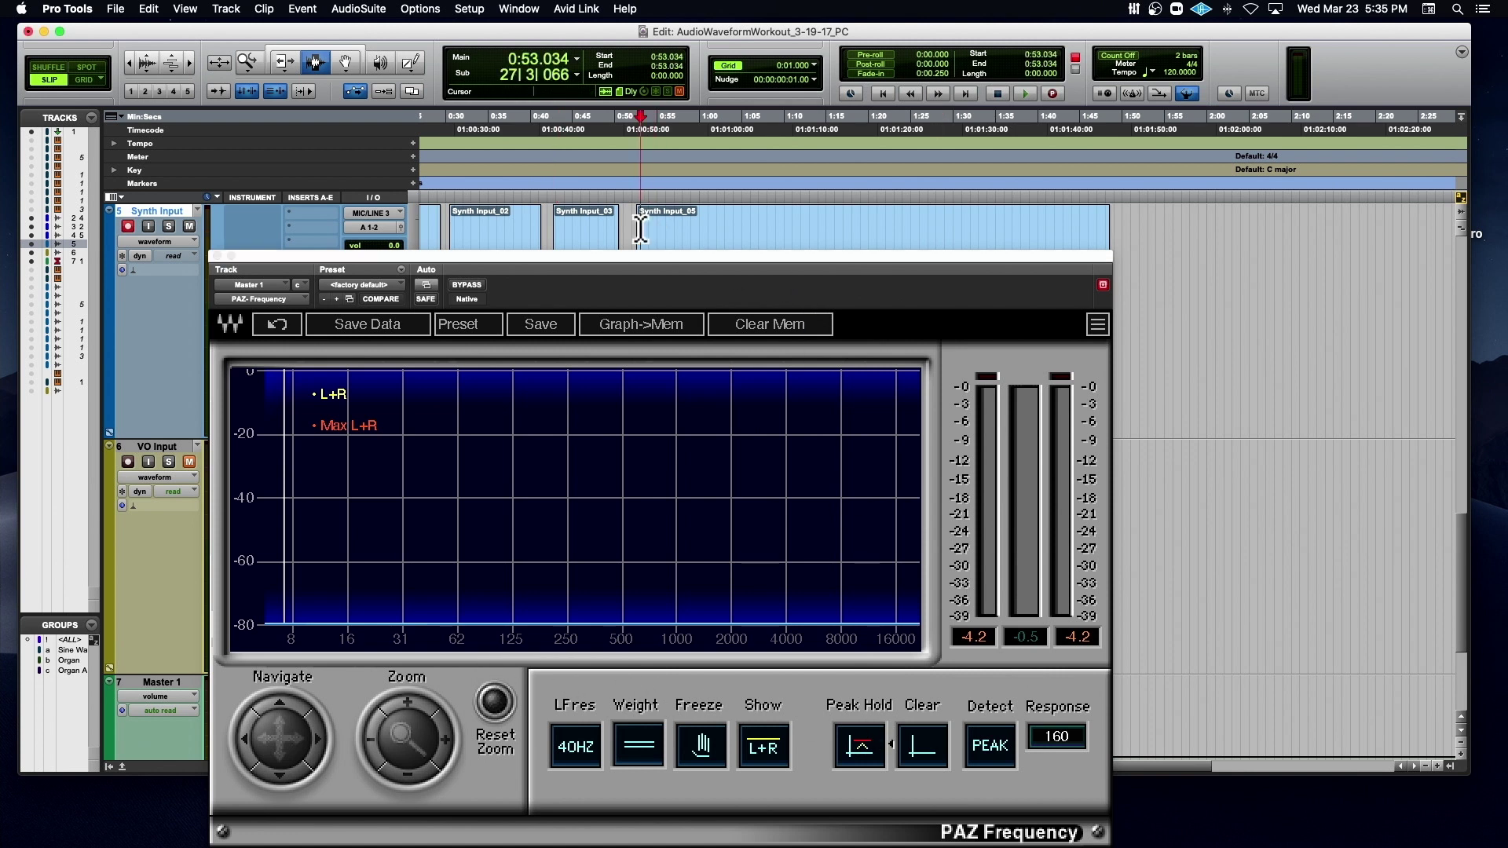
click(855, 738)
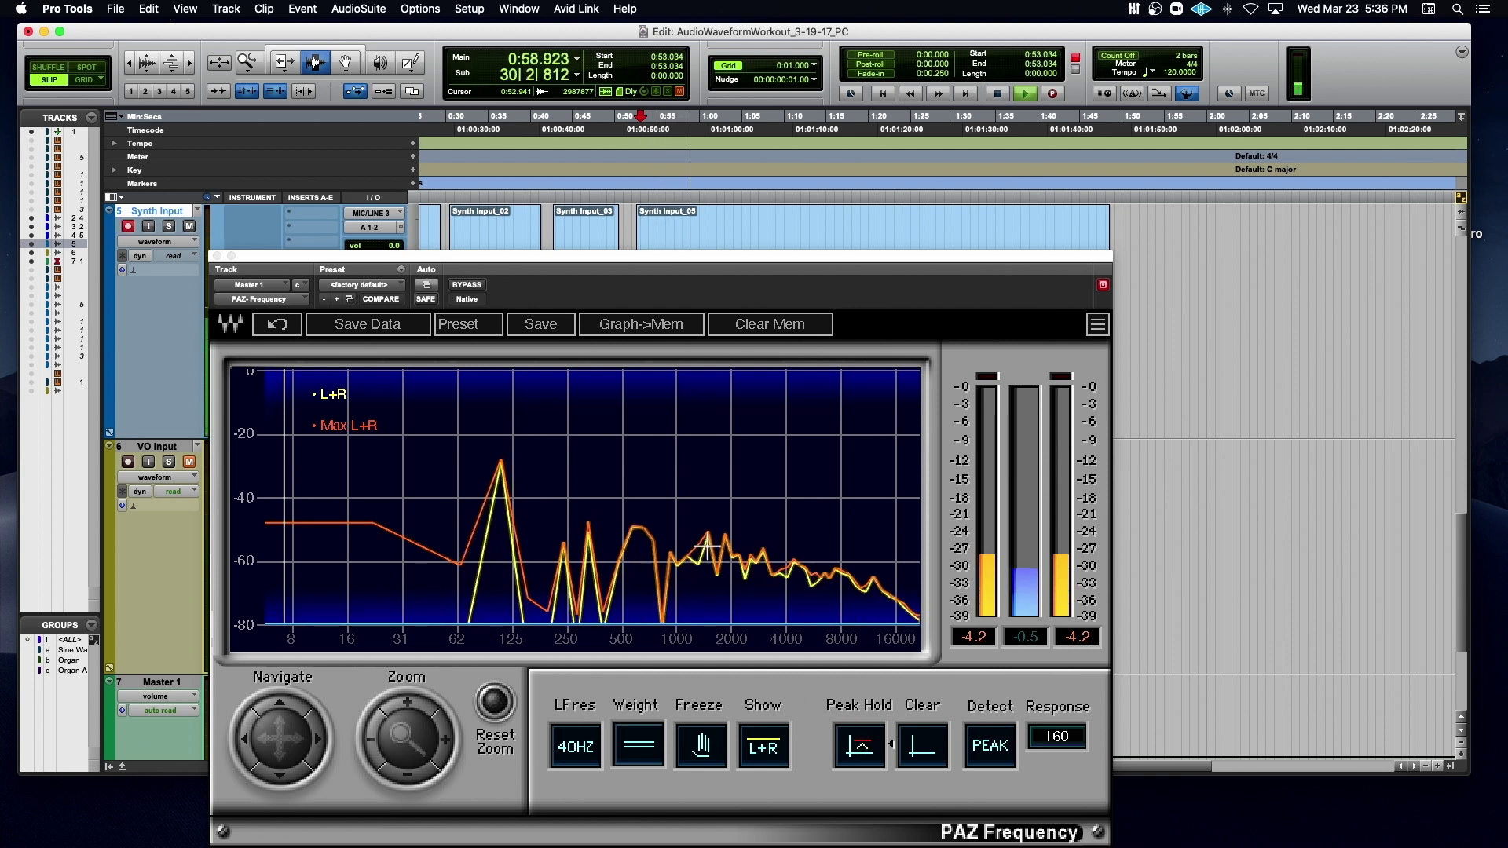